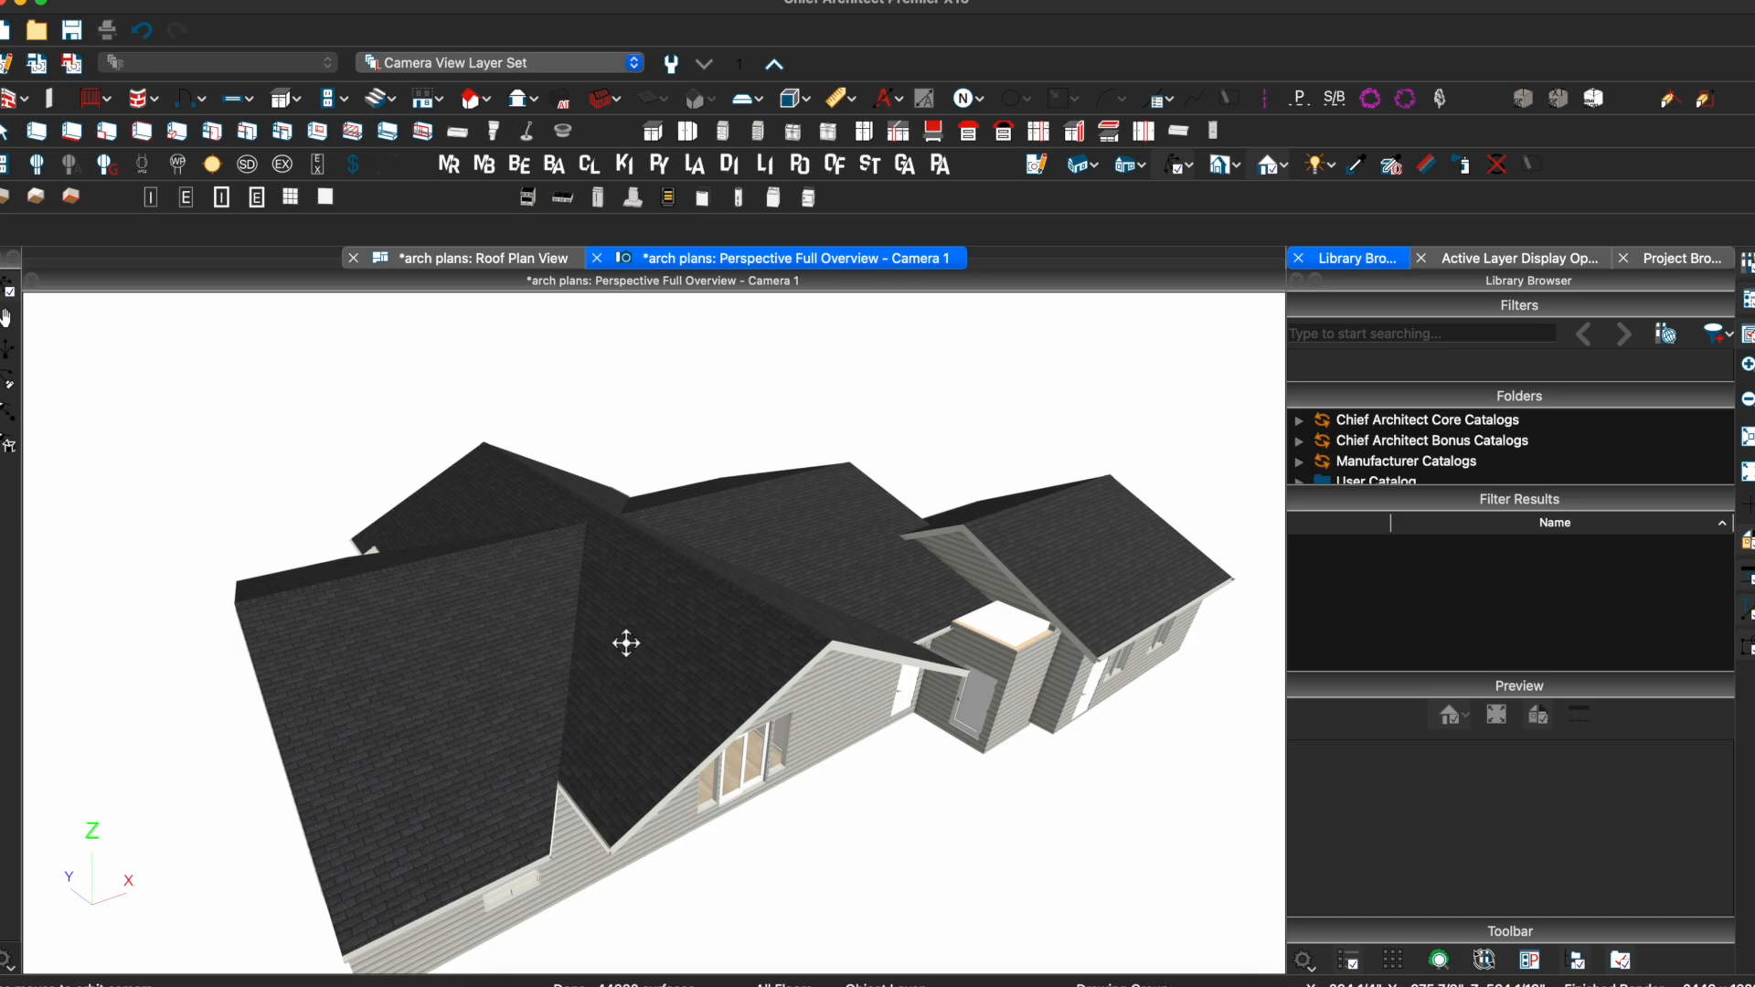
# In the roof plan, push the first roof plane's 1'-6" edge out to 4'
pyautogui.moveTo(626, 644)
pyautogui.mouseDown()
pyautogui.moveTo(674, 631)
pyautogui.moveTo(619, 599)
pyautogui.moveTo(636, 658)
pyautogui.mouseUp()
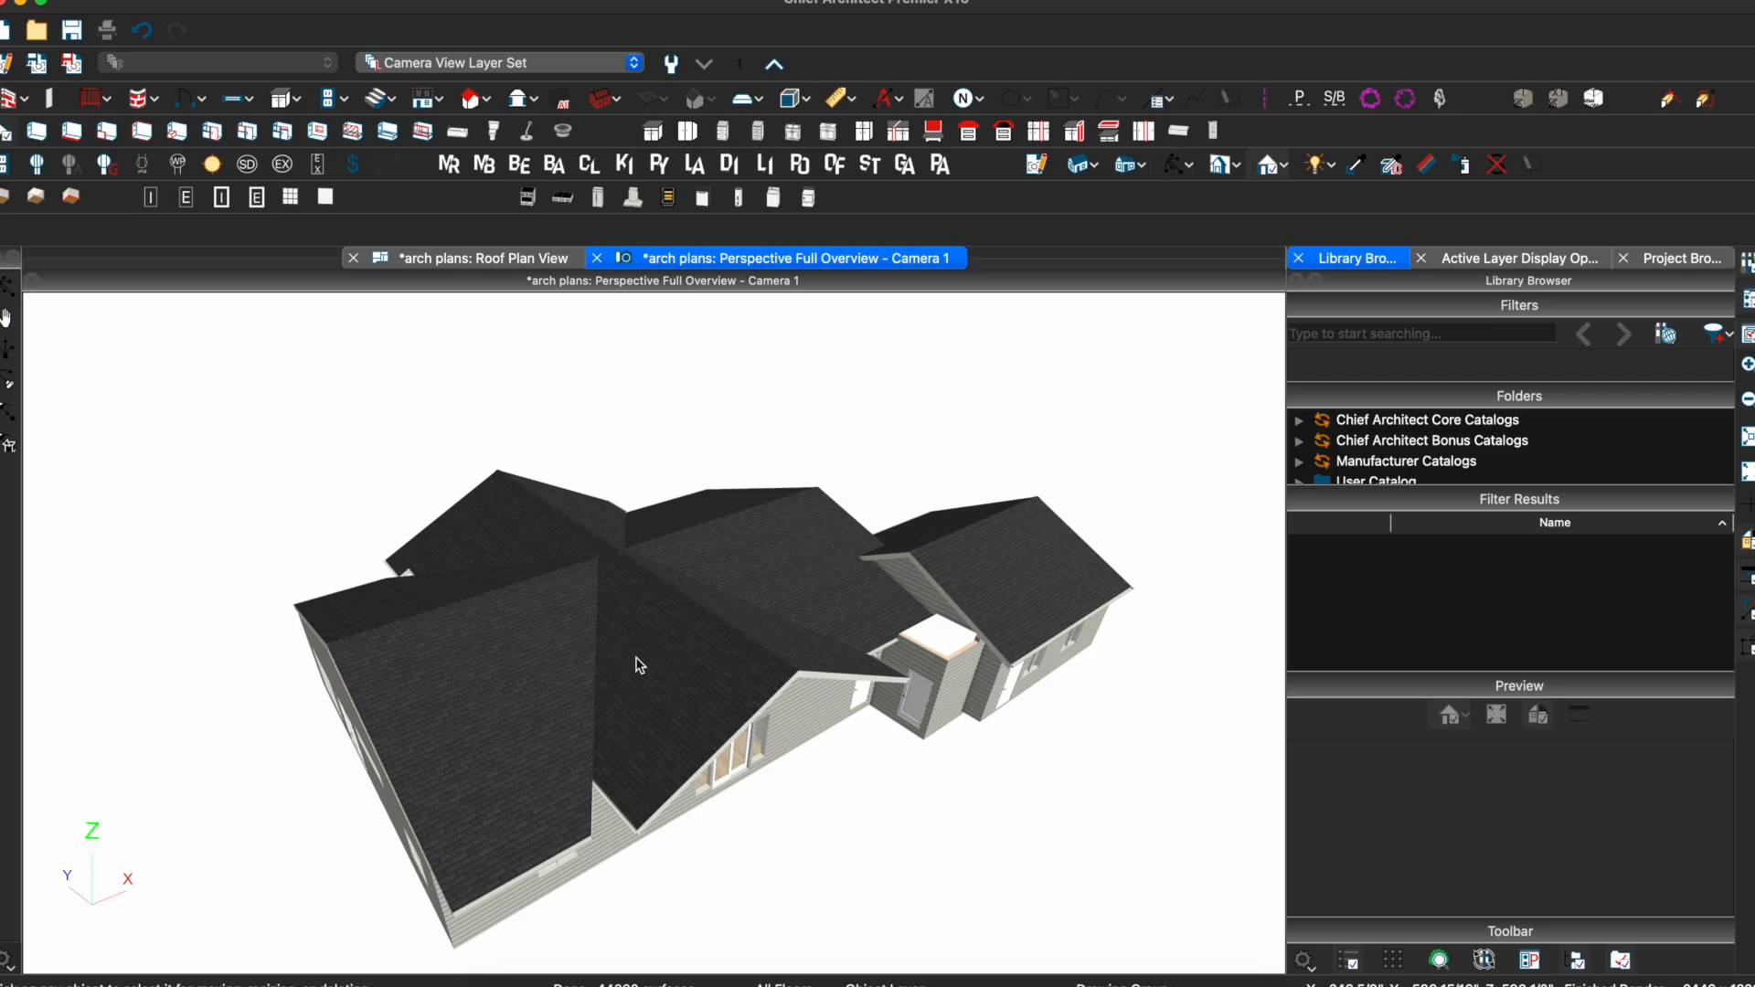
pyautogui.click(640, 666)
pyautogui.click(523, 262)
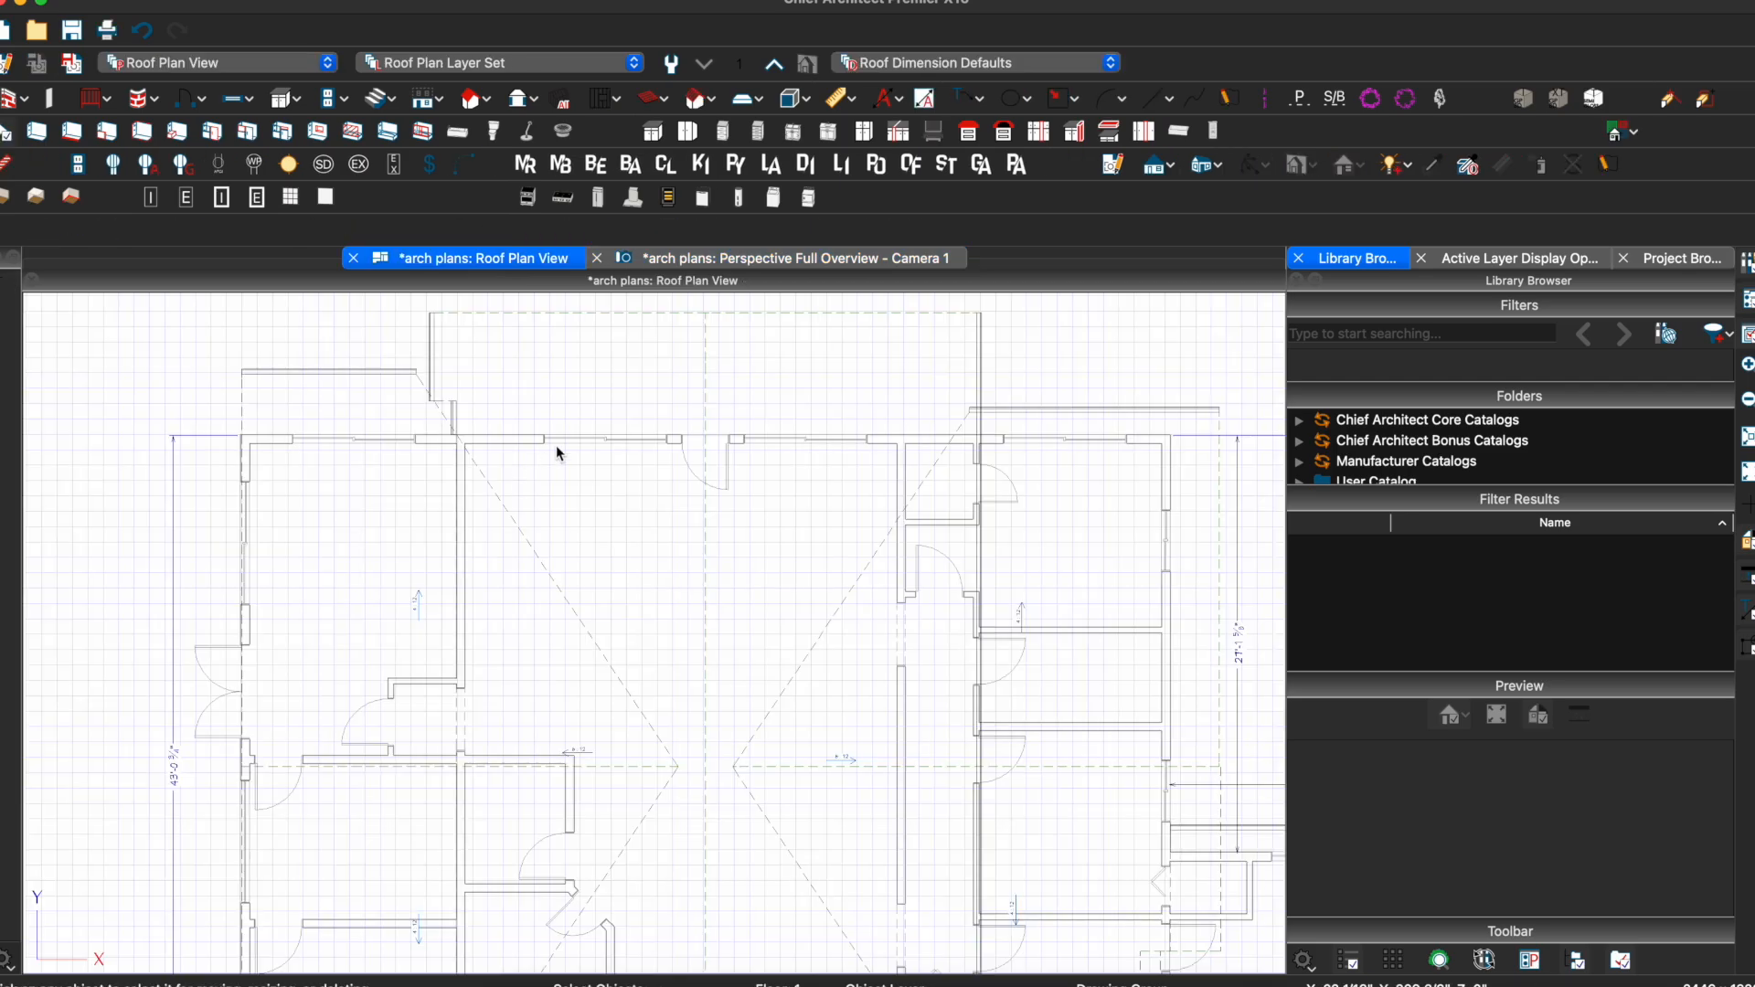
pyautogui.click(559, 482)
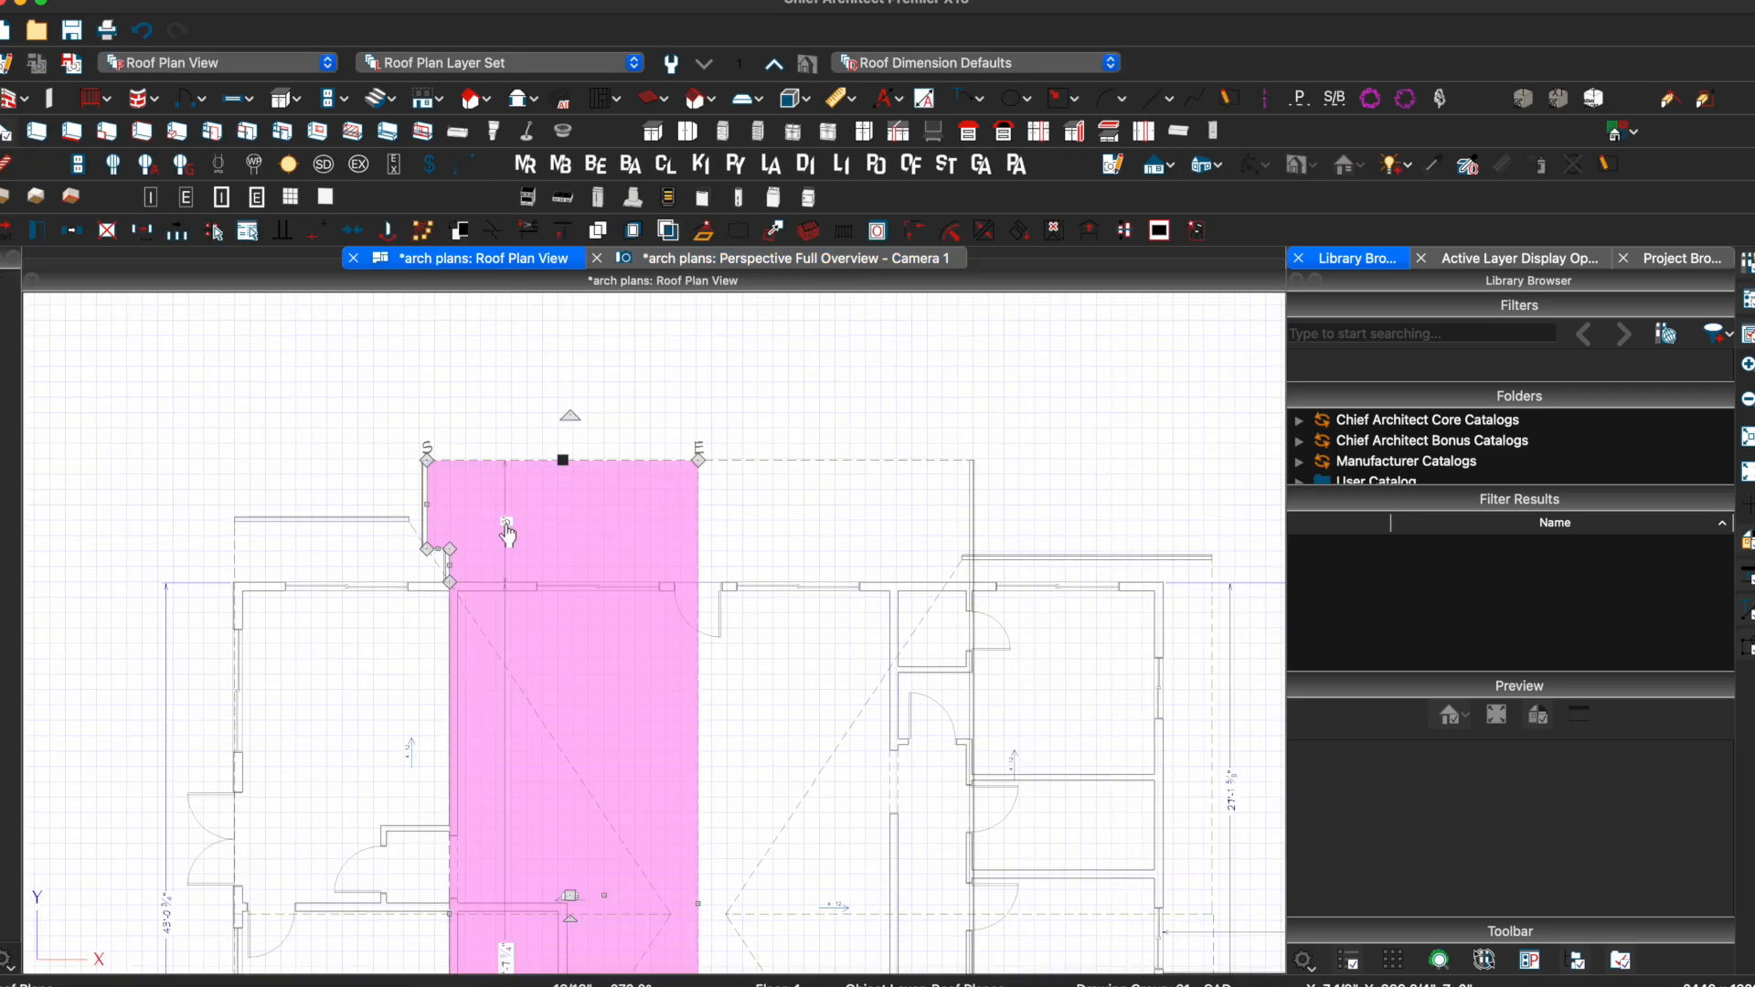
pyautogui.click(805, 461)
pyautogui.press('Escape')
pyautogui.scroll(-3, 714, 396)
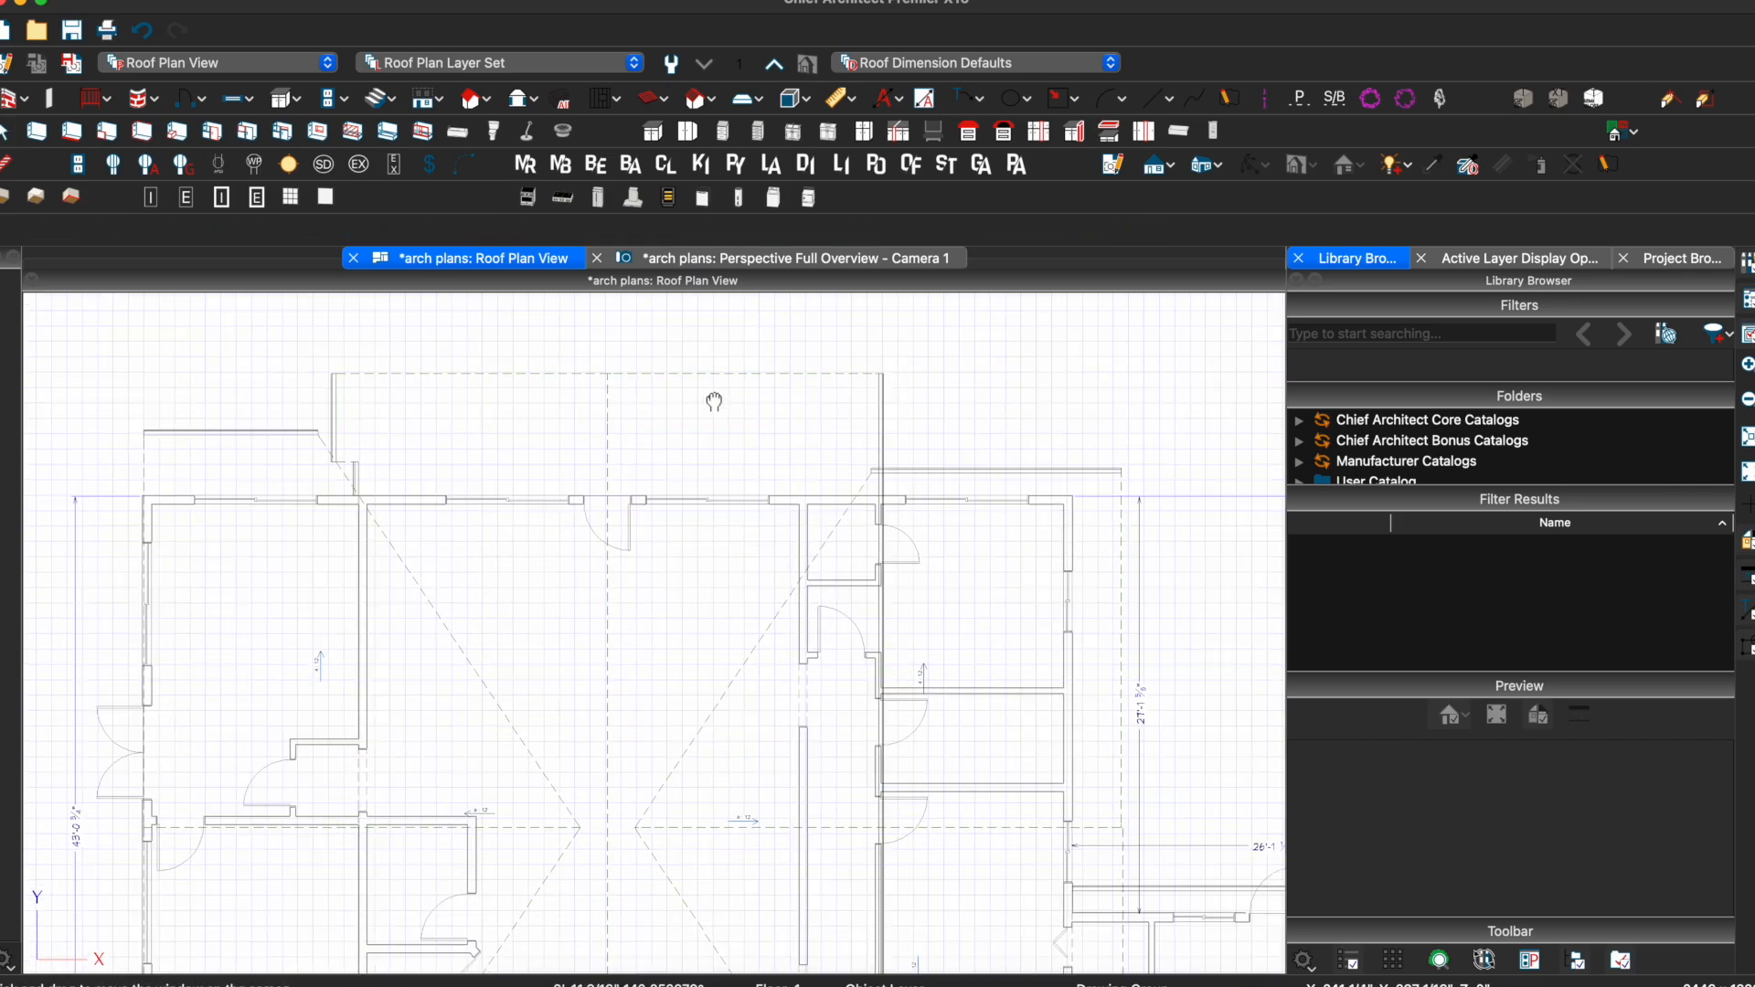
pyautogui.click(925, 437)
pyautogui.click(889, 446)
pyautogui.write("4'")
pyautogui.press('Return')
# Set the lower roof plane's edge dimension to 8'
pyautogui.moveTo(633, 390); pyautogui.dragTo(859, 358, button='middle')
pyautogui.click(471, 356)
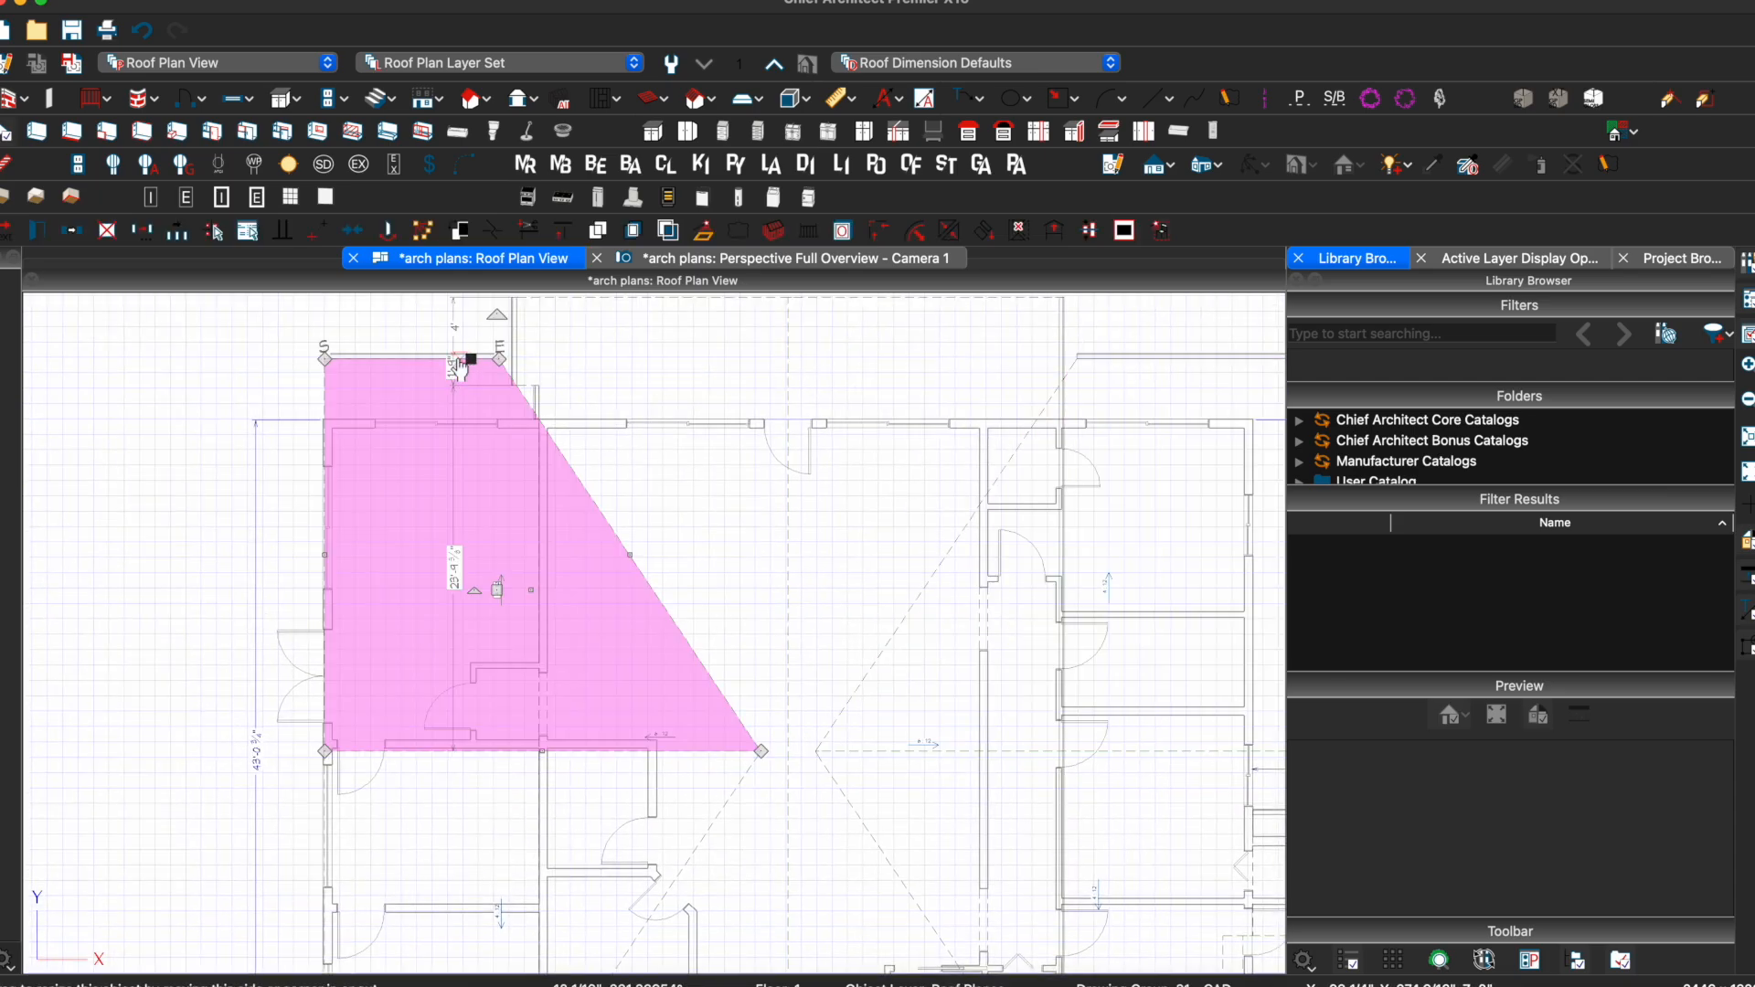
pyautogui.click(384, 359)
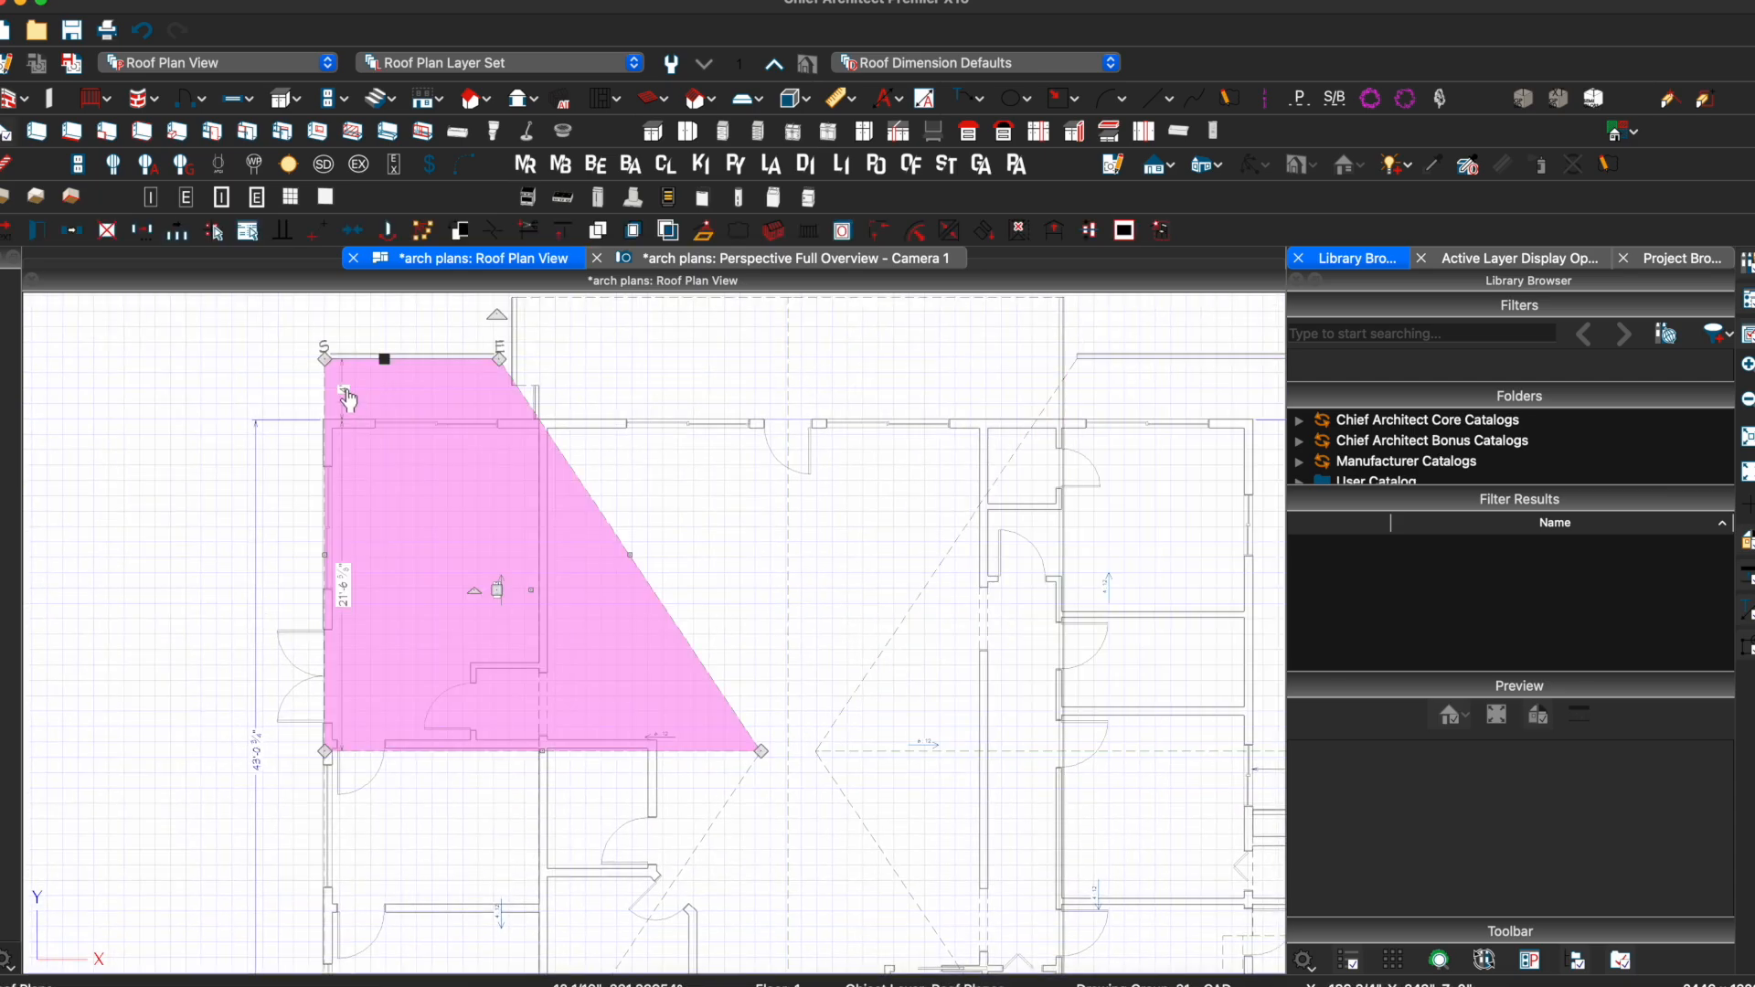
pyautogui.press('Escape')
pyautogui.scroll(-2, 717, 532)
pyautogui.moveTo(691, 704); pyautogui.dragTo(685, 367, button='middle')
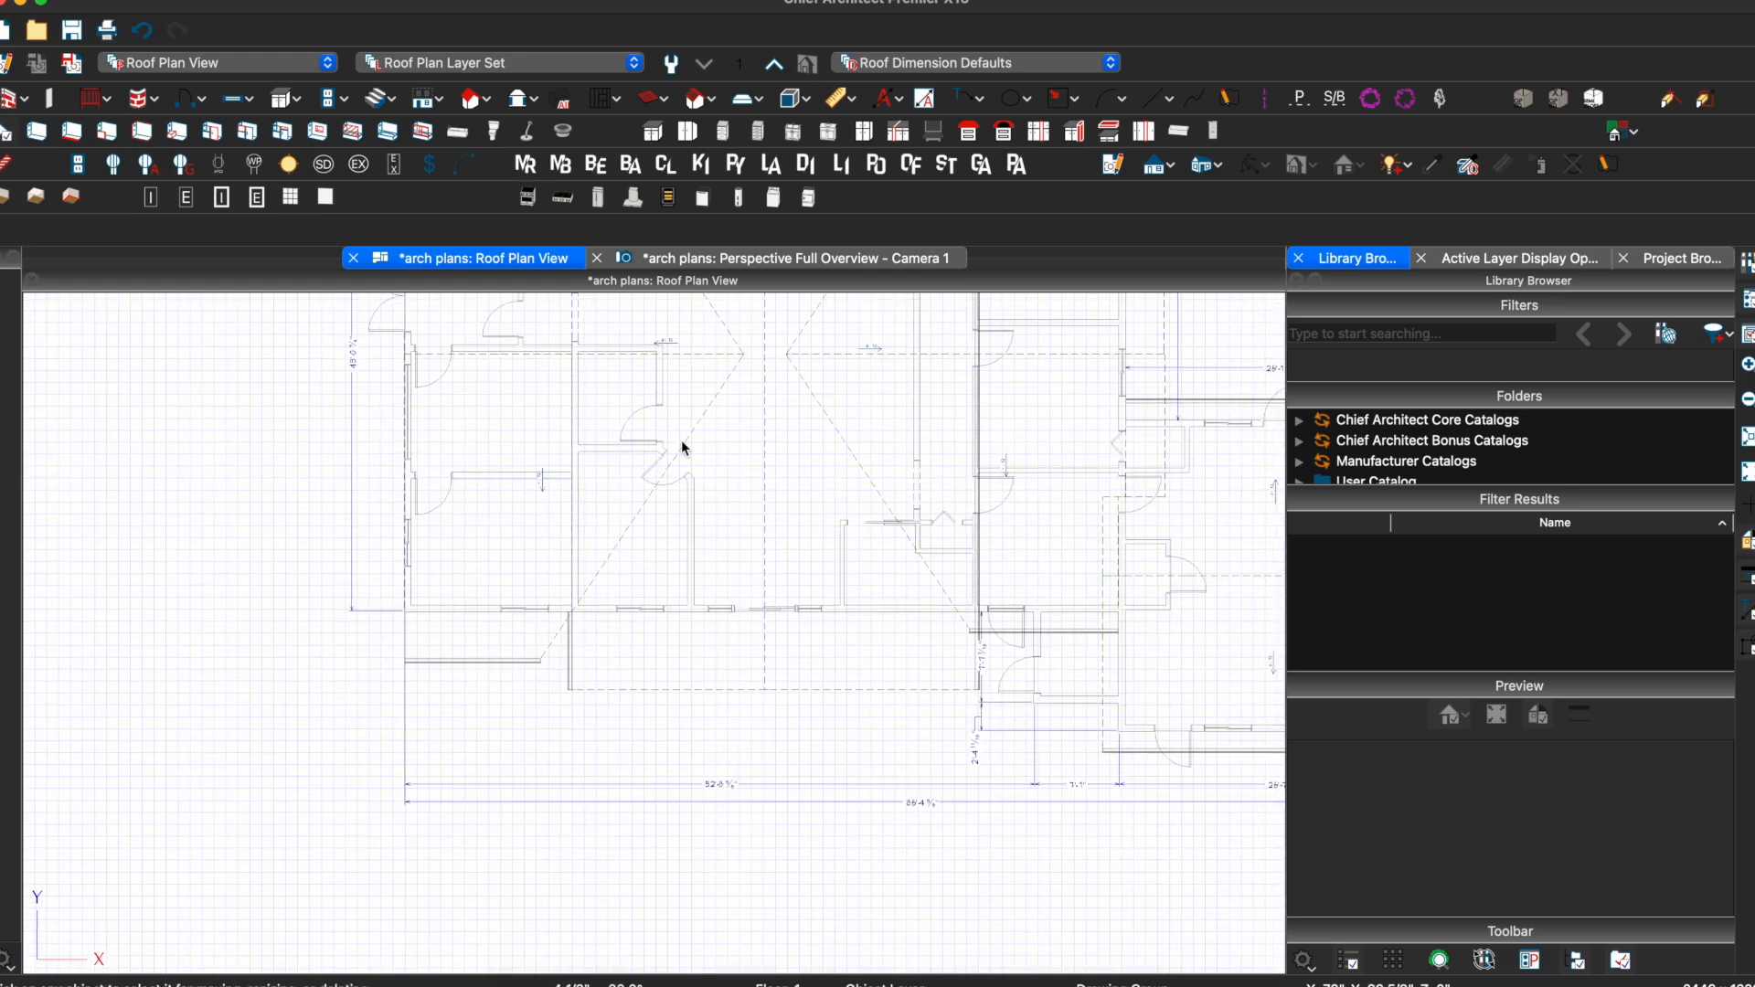
pyautogui.click(647, 678)
pyautogui.click(682, 649)
pyautogui.write('8')
pyautogui.press('Return')
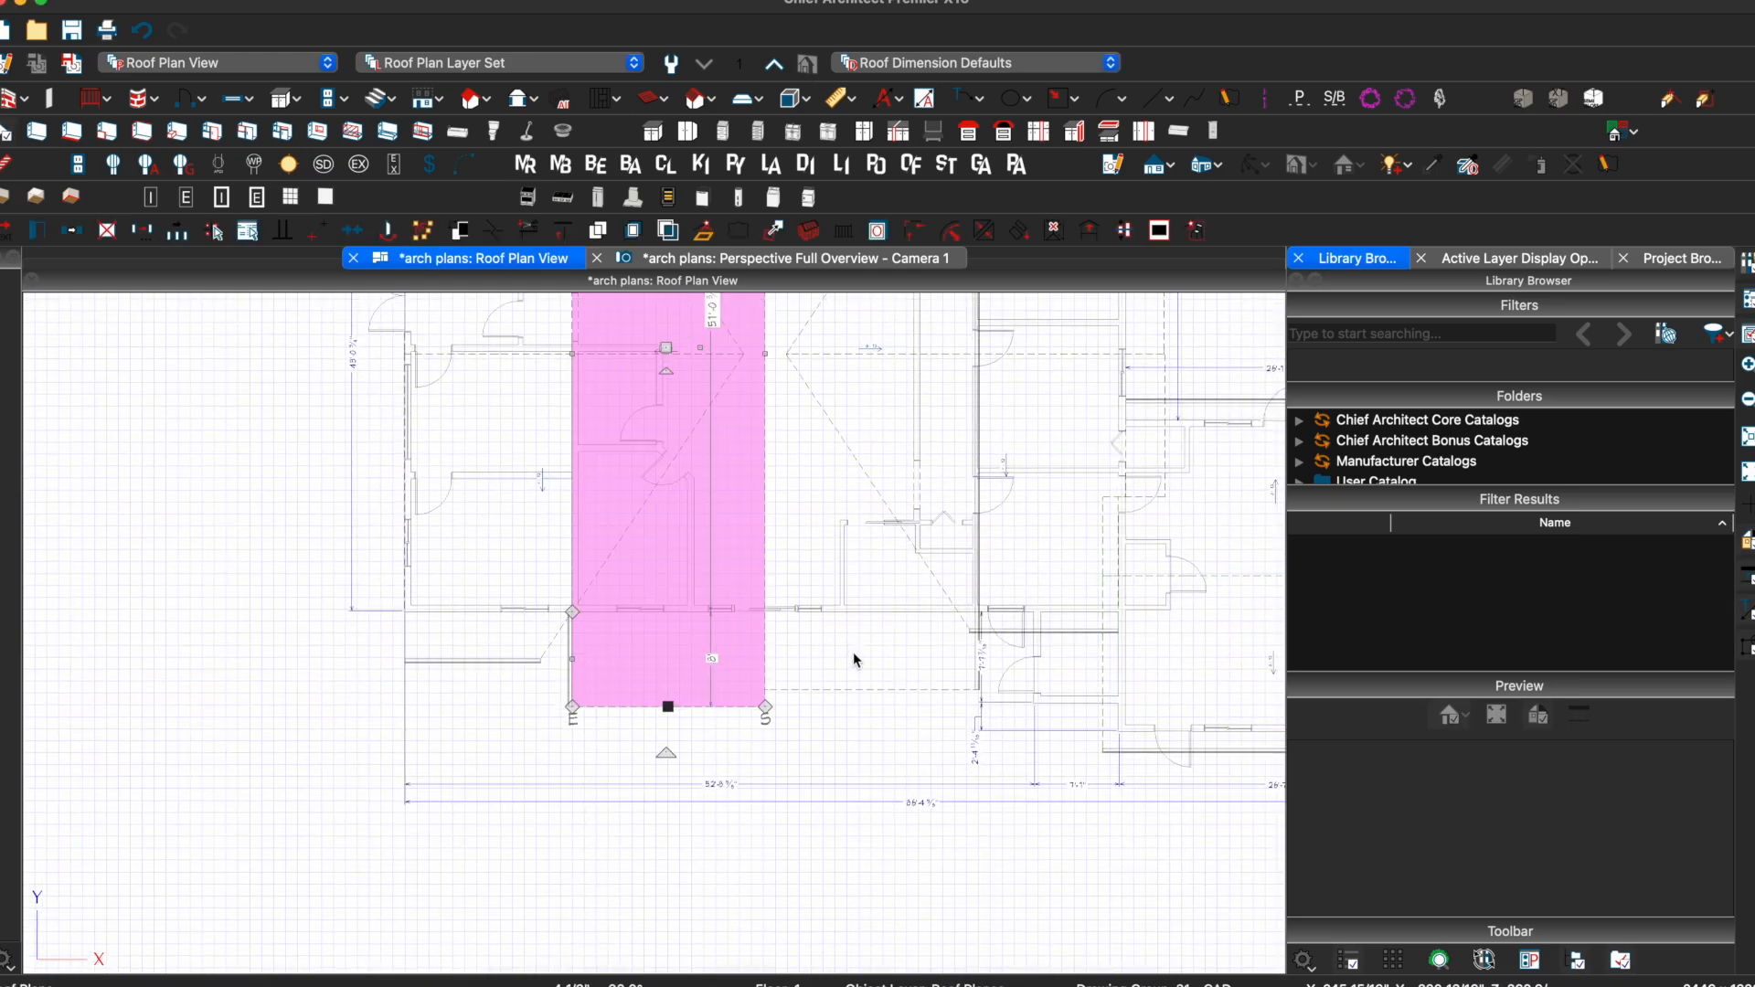
# Set the neighbouring plane's 6'-7" edge to 8' and the right-hand plane's 1'-6" edge to 4'
pyautogui.click(860, 691)
pyautogui.click(894, 649)
pyautogui.write('8')
pyautogui.press('Return')
pyautogui.press('Escape')
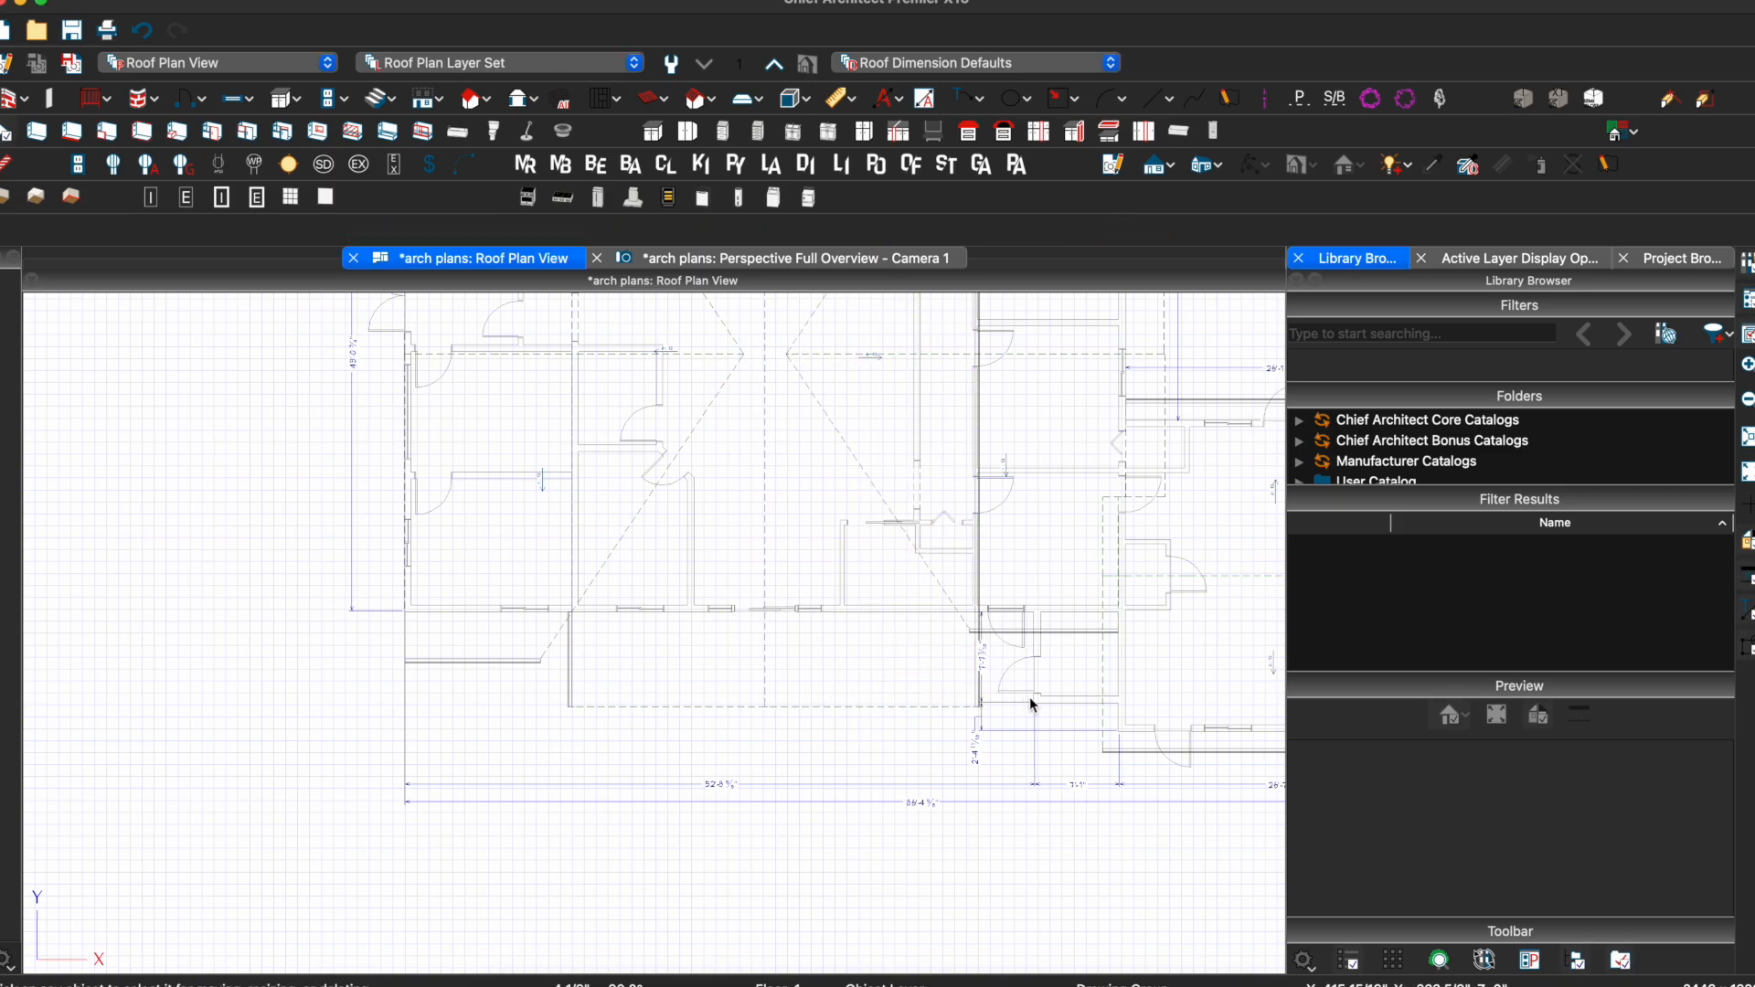
pyautogui.click(963, 615)
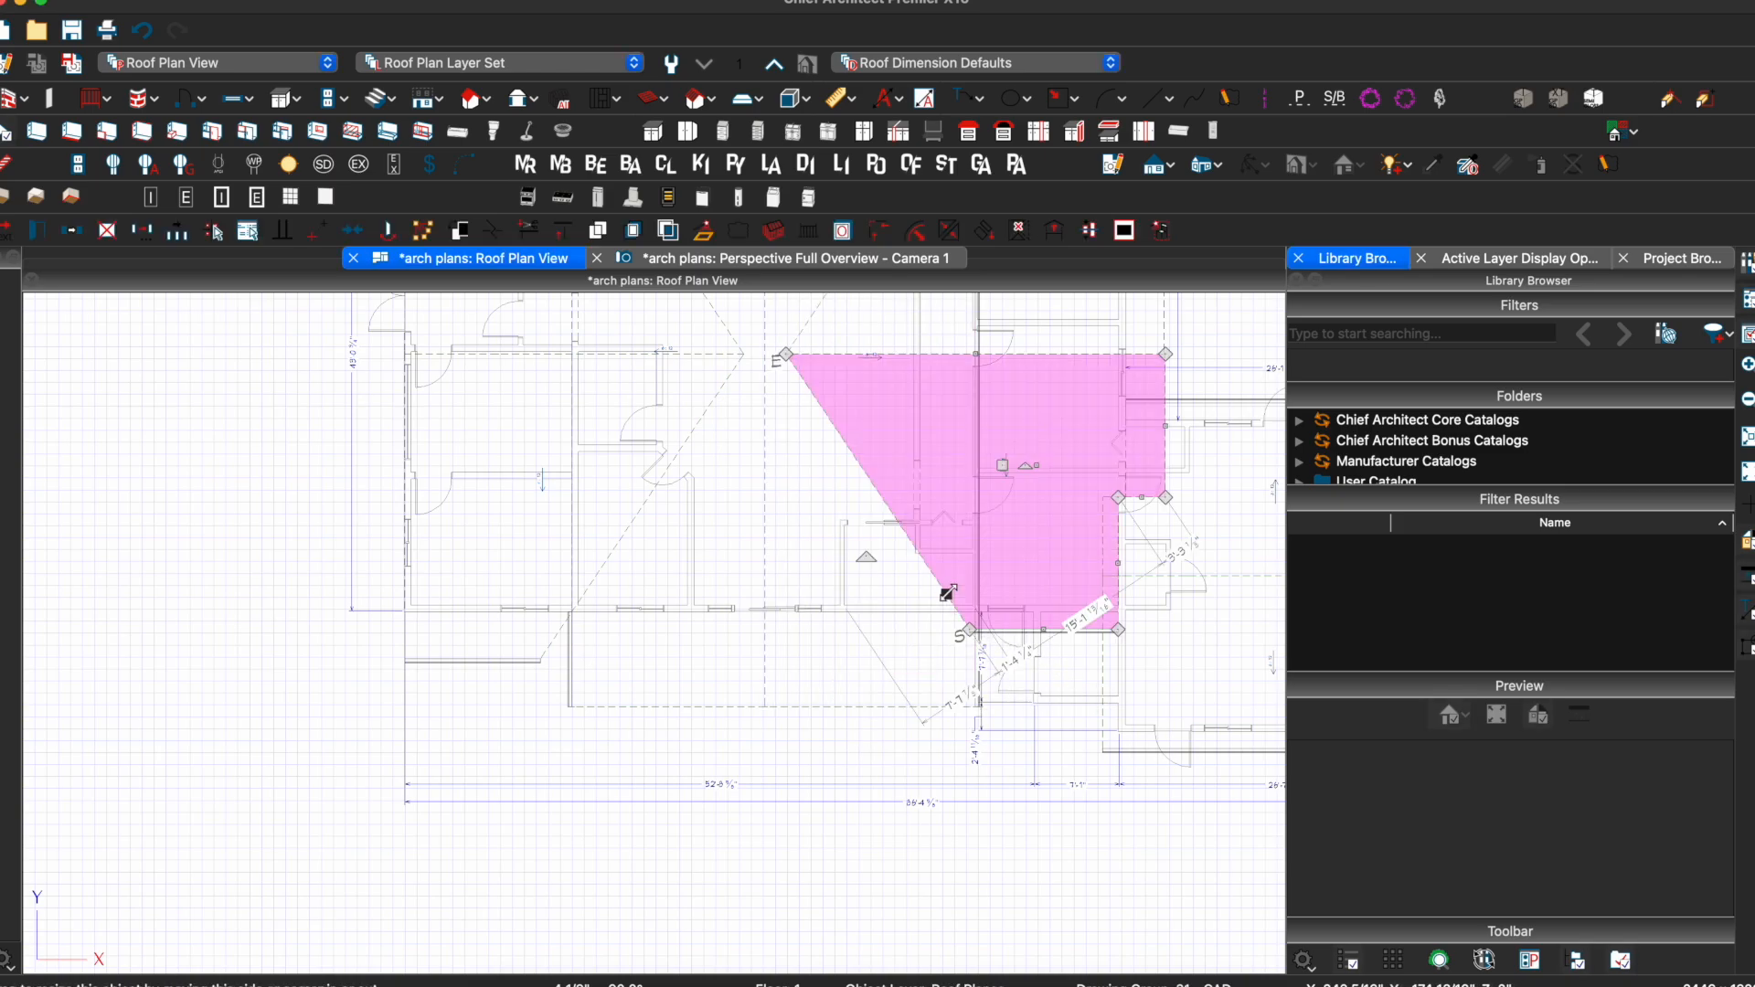
pyautogui.scroll(2, 1044, 622)
pyautogui.click(1064, 629)
pyautogui.write("4'")
pyautogui.press('Return')
# Pull the lower-left roof plane's left edge out and change its 9'-1" dimension to 4'
pyautogui.click(450, 598)
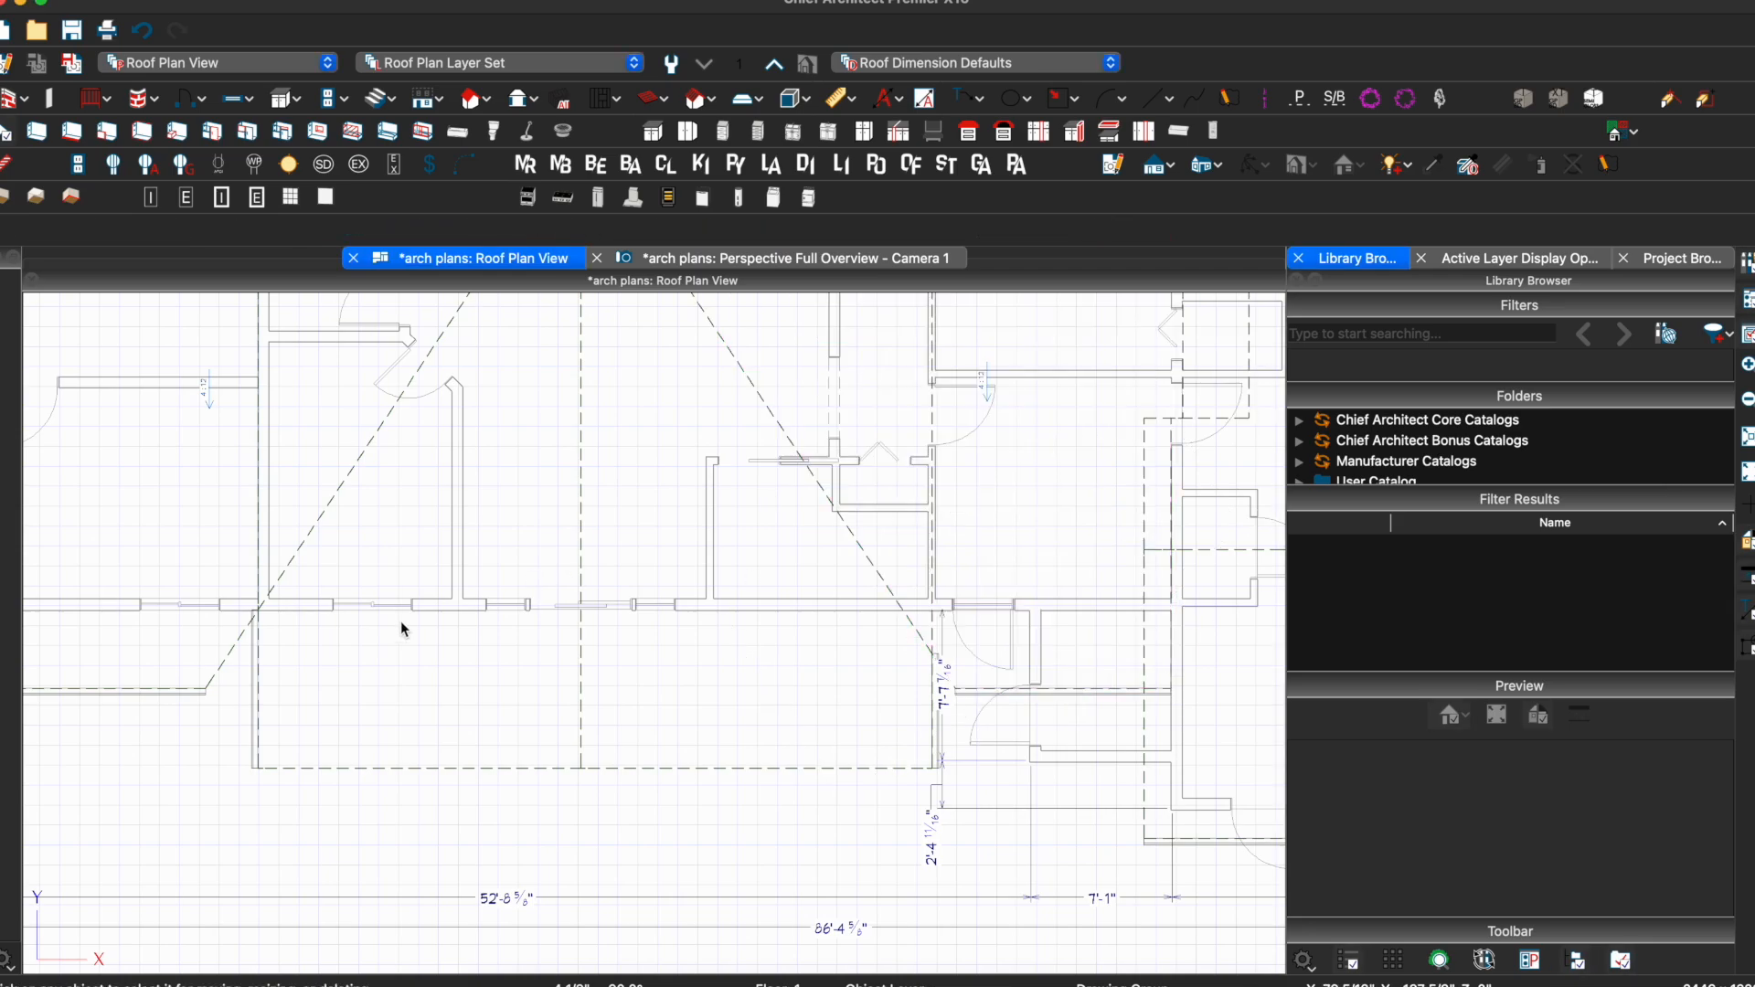
pyautogui.moveTo(449, 598); pyautogui.dragTo(876, 572, button='middle')
pyautogui.click(626, 631)
pyautogui.scroll(-2, 585, 618)
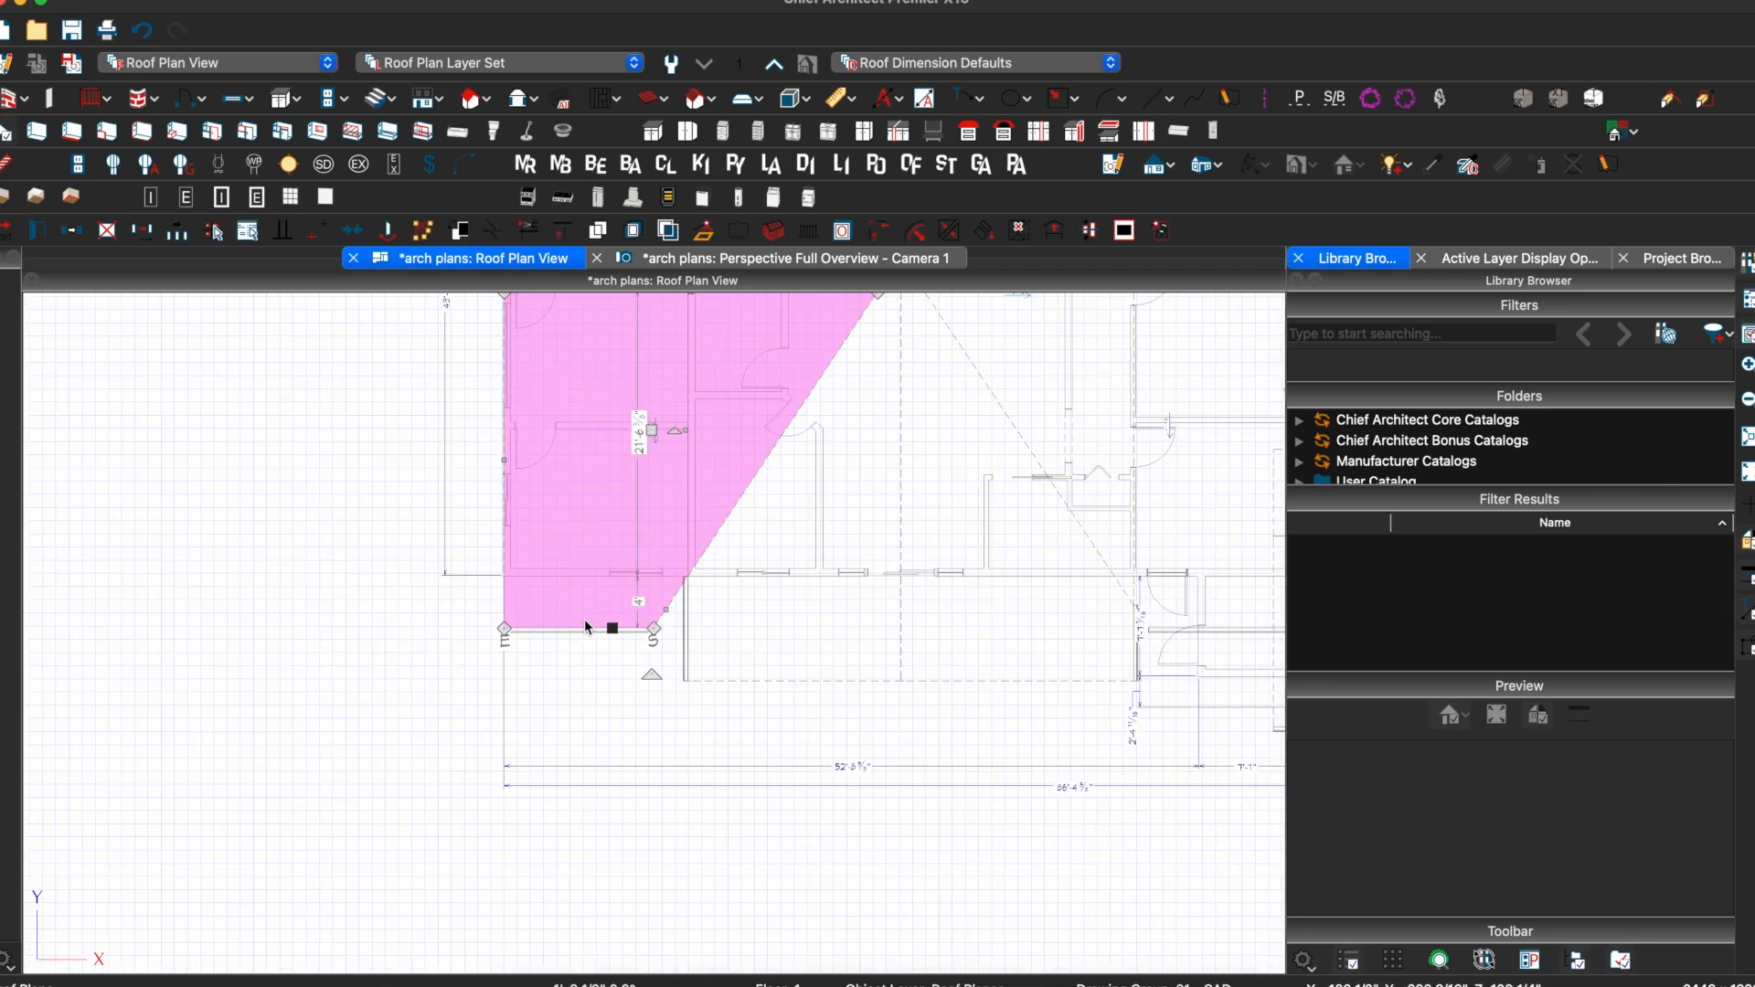
pyautogui.moveTo(498, 461); pyautogui.dragTo(382, 460)
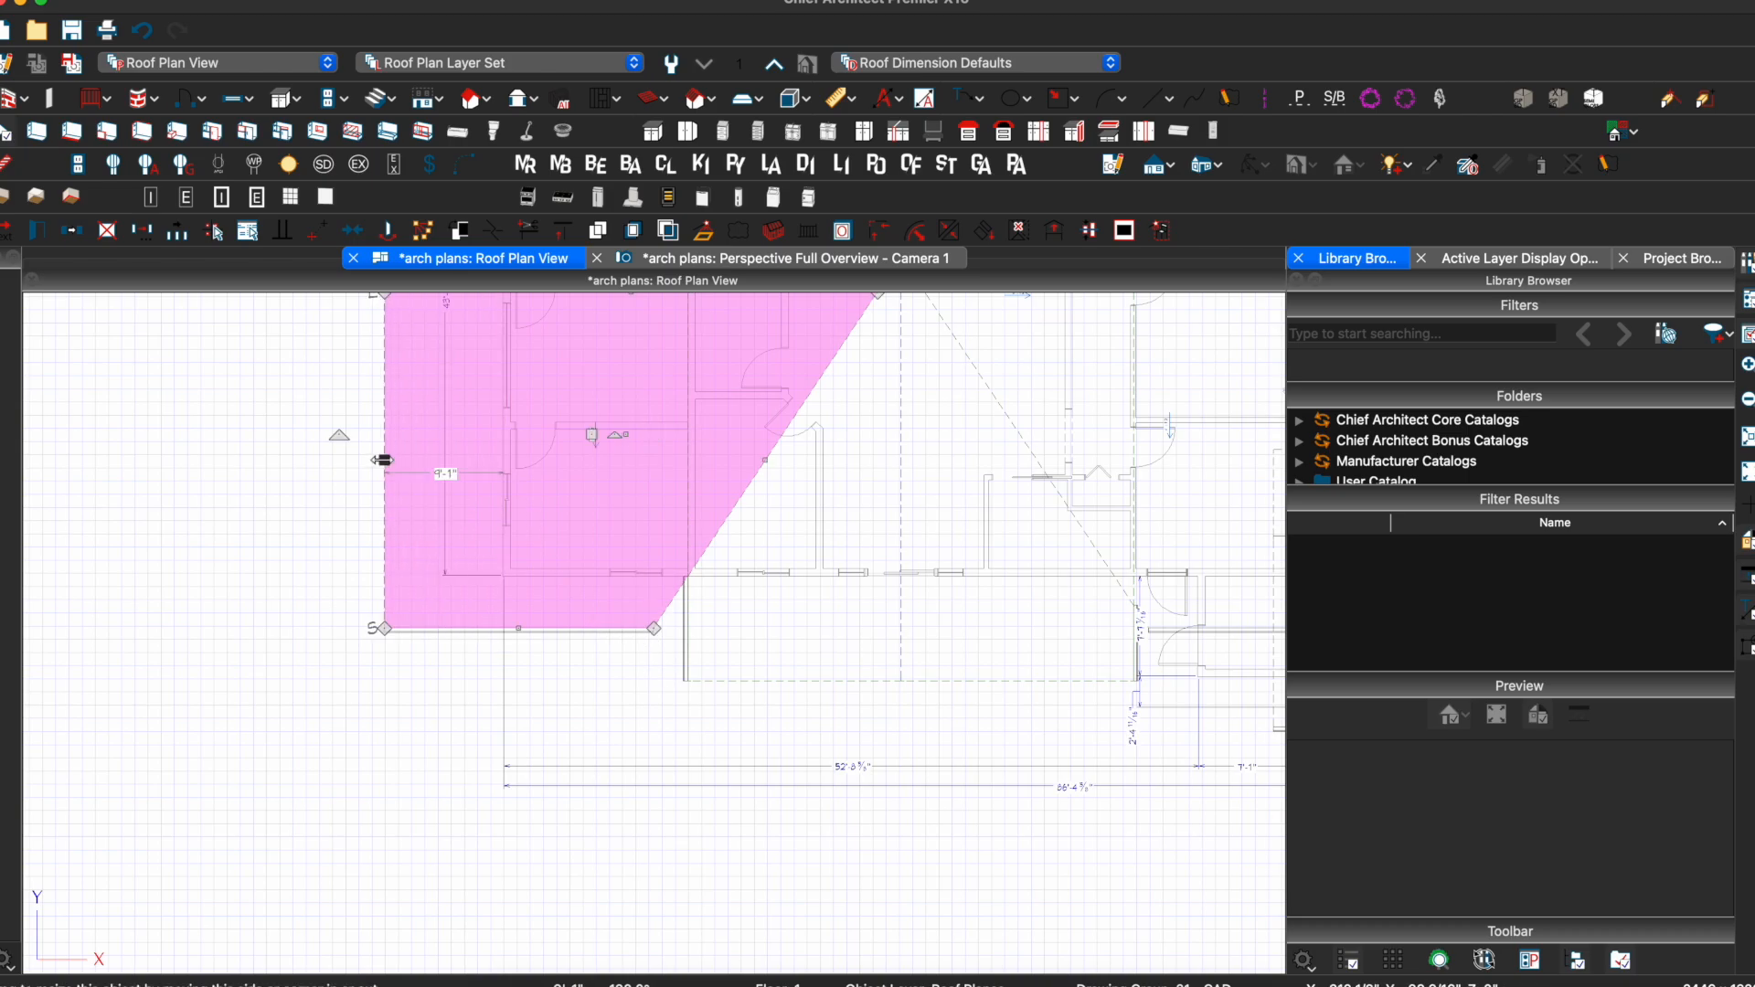
pyautogui.click(433, 475)
pyautogui.write("4'")
pyautogui.press('Return')
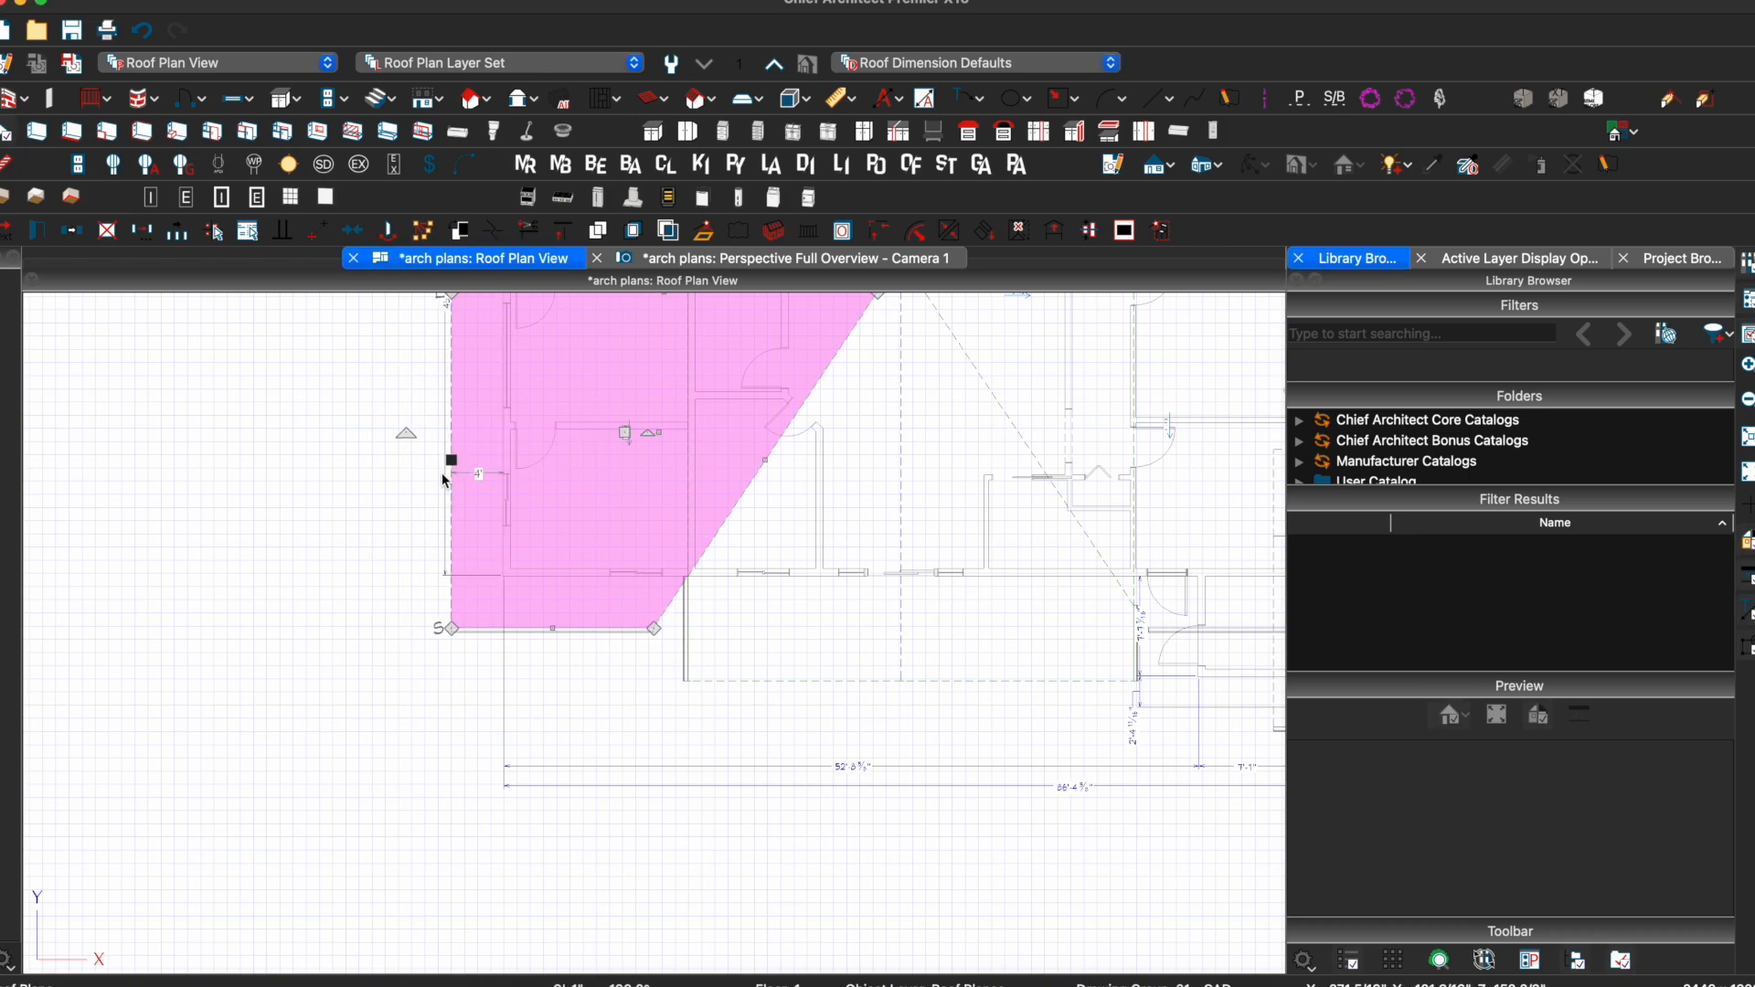
pyautogui.press('Escape')
# Adjust the upper roof plane's left edge, then return to the perspective view
pyautogui.moveTo(595, 447); pyautogui.dragTo(570, 752, button='middle')
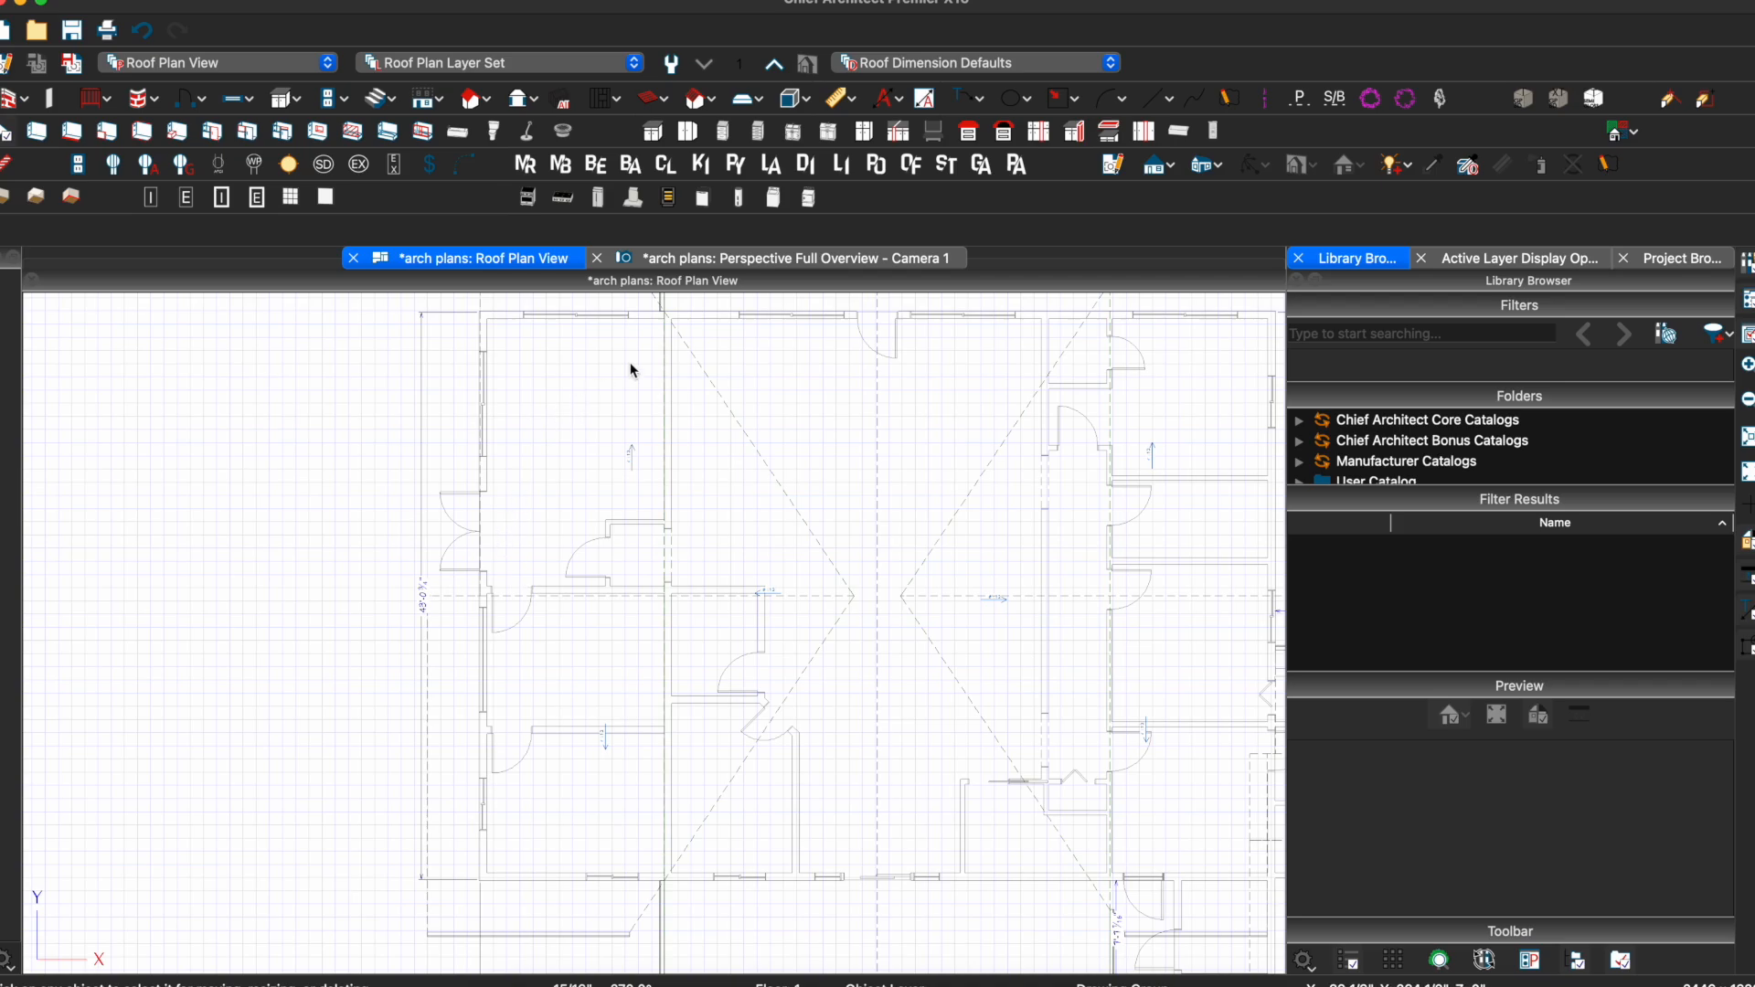
pyautogui.click(709, 380)
pyautogui.moveTo(485, 429)
pyautogui.mouseDown()
pyautogui.moveTo(426, 614)
pyautogui.moveTo(490, 540)
pyautogui.moveTo(432, 605)
pyautogui.mouseUp()
pyautogui.press('Escape')
pyautogui.moveTo(725, 518); pyautogui.dragTo(548, 515, button='middle')
pyautogui.scroll(-3, 549, 515)
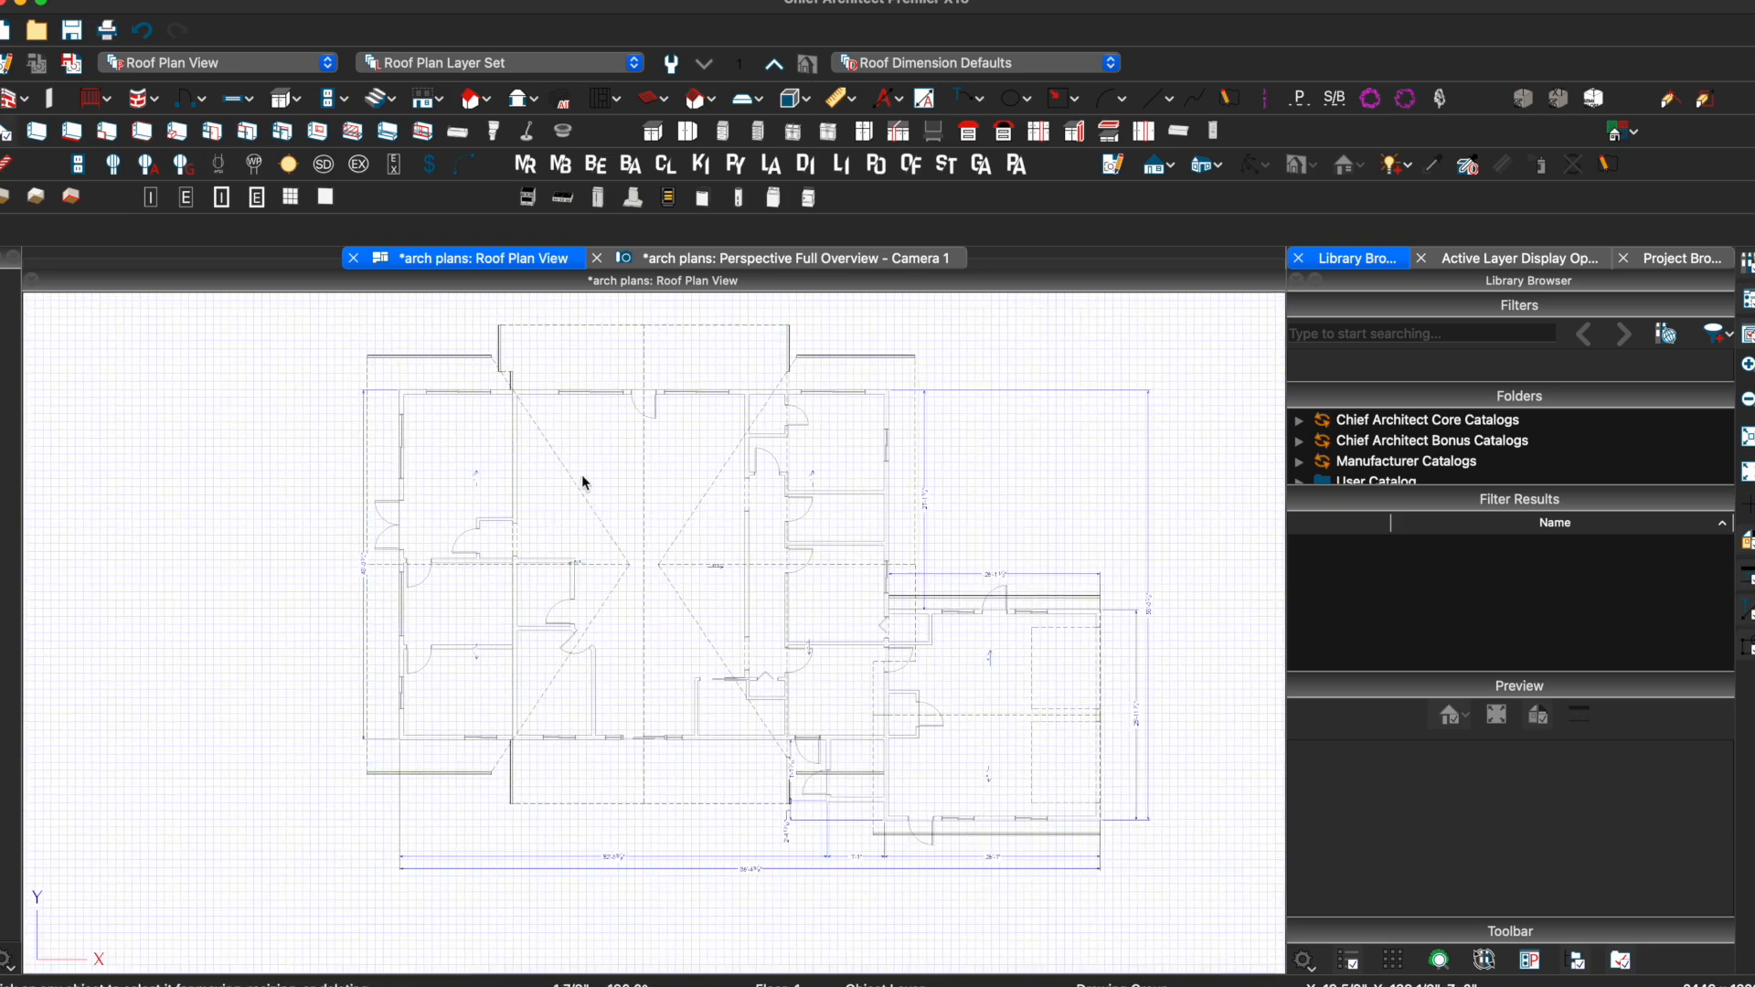
pyautogui.click(838, 263)
# Drag the large hip roof plane's edge down-left so it extends over the lower roof
pyautogui.moveTo(537, 725); pyautogui.dragTo(582, 724)
pyautogui.moveTo(681, 601); pyautogui.dragTo(648, 577, button='middle')
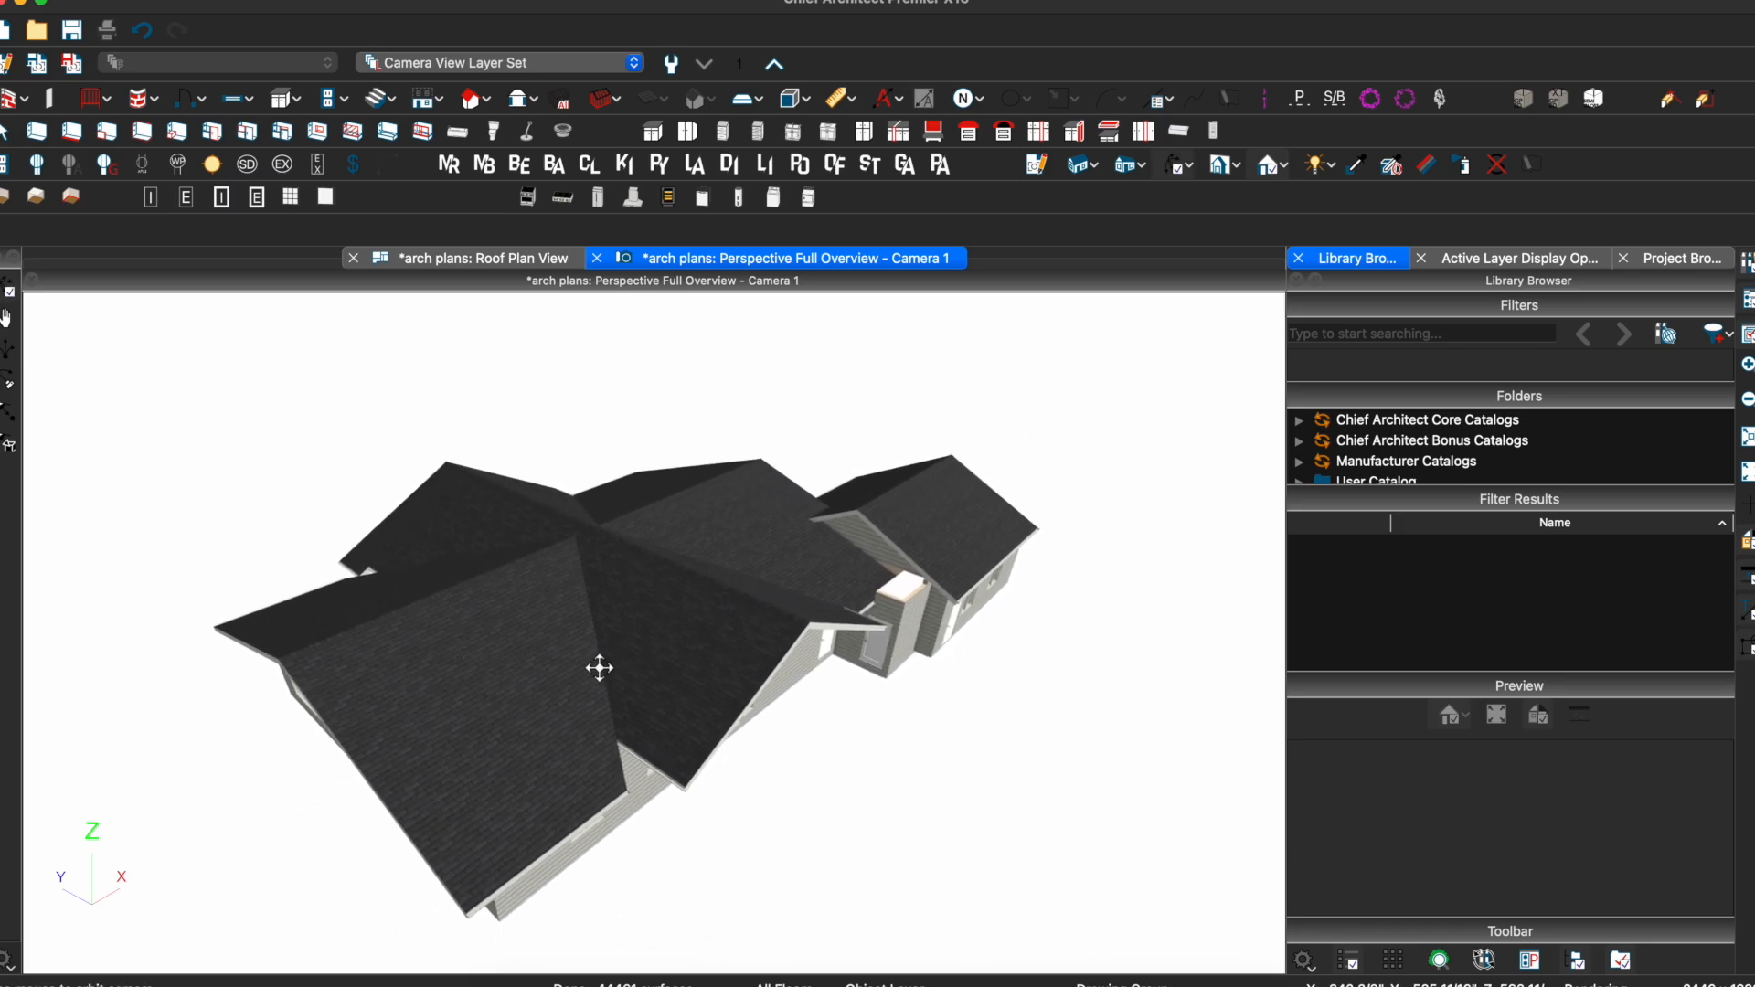
pyautogui.click(643, 658)
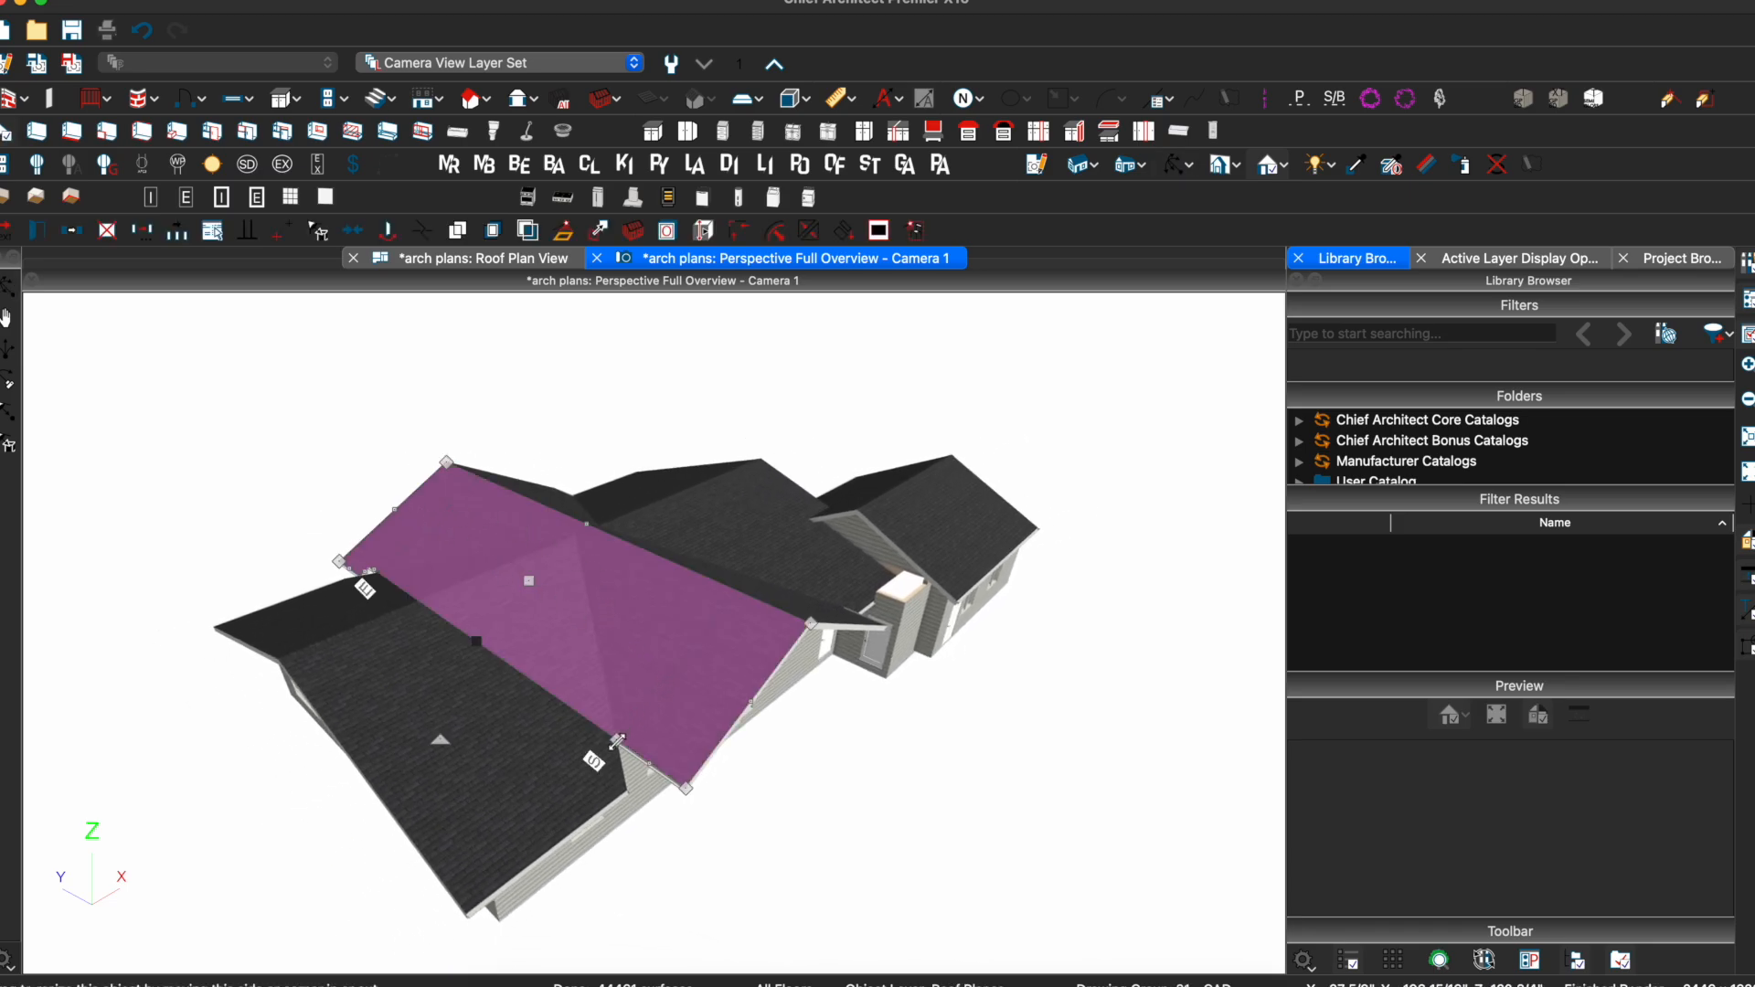
pyautogui.scroll(5, 369, 571)
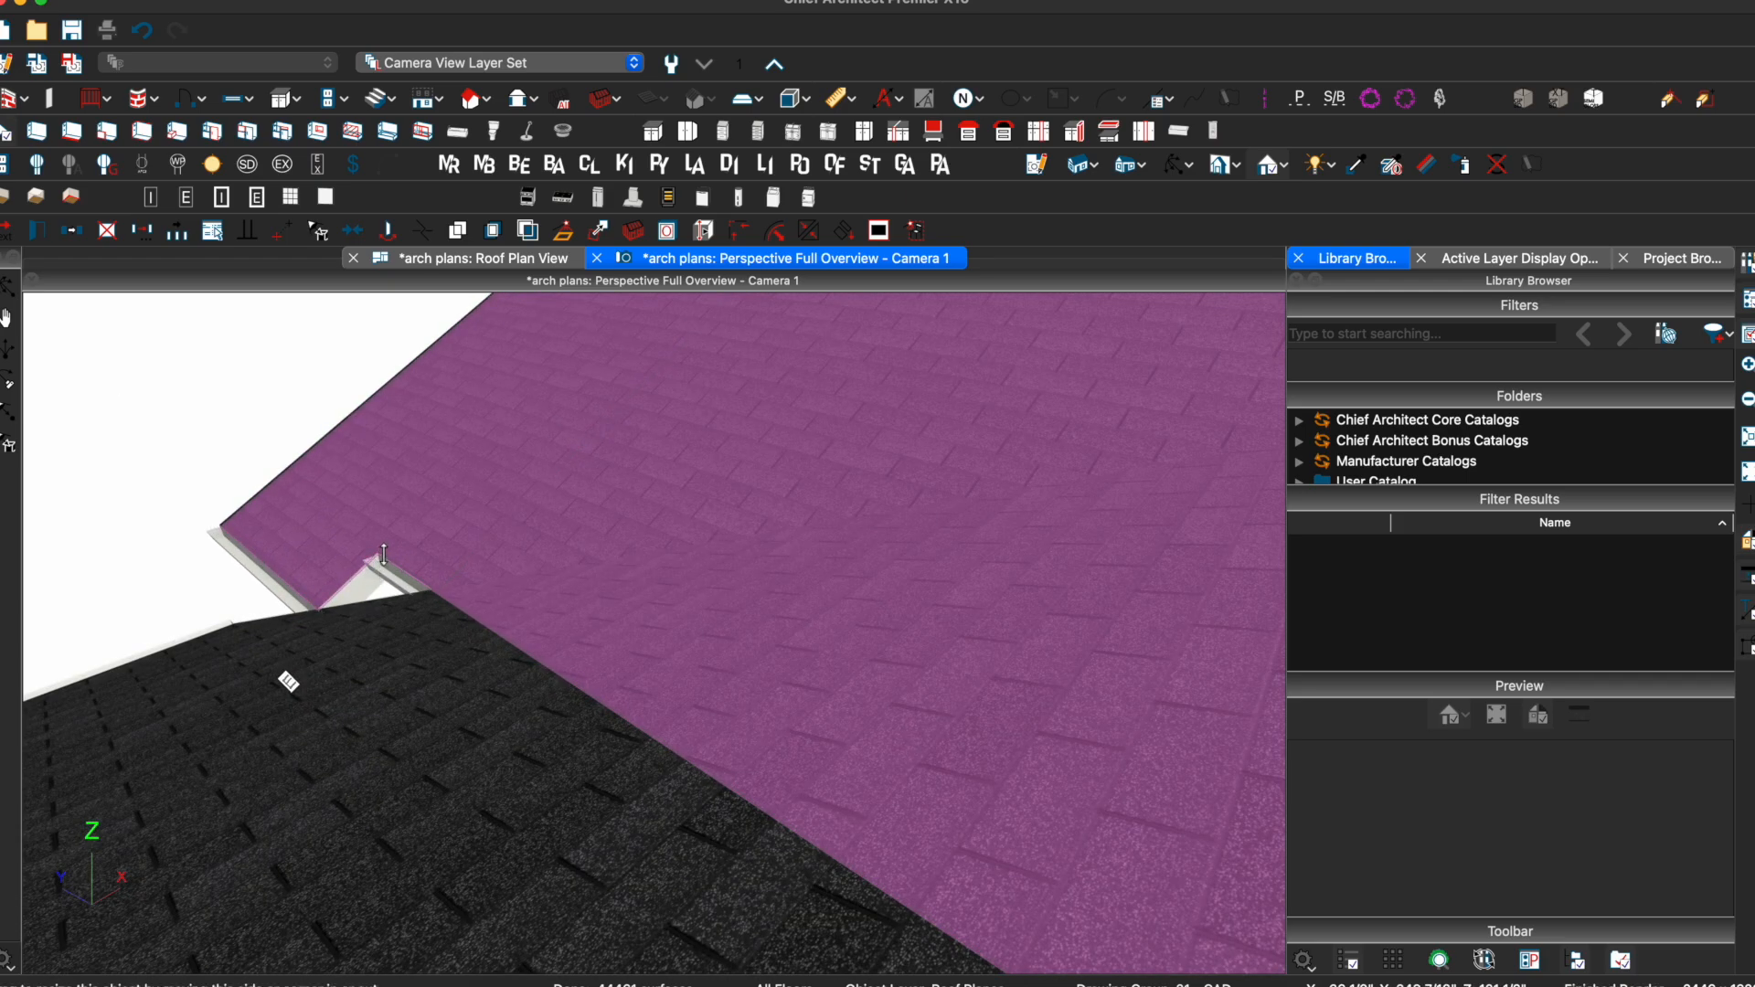
pyautogui.moveTo(383, 554); pyautogui.dragTo(317, 602)
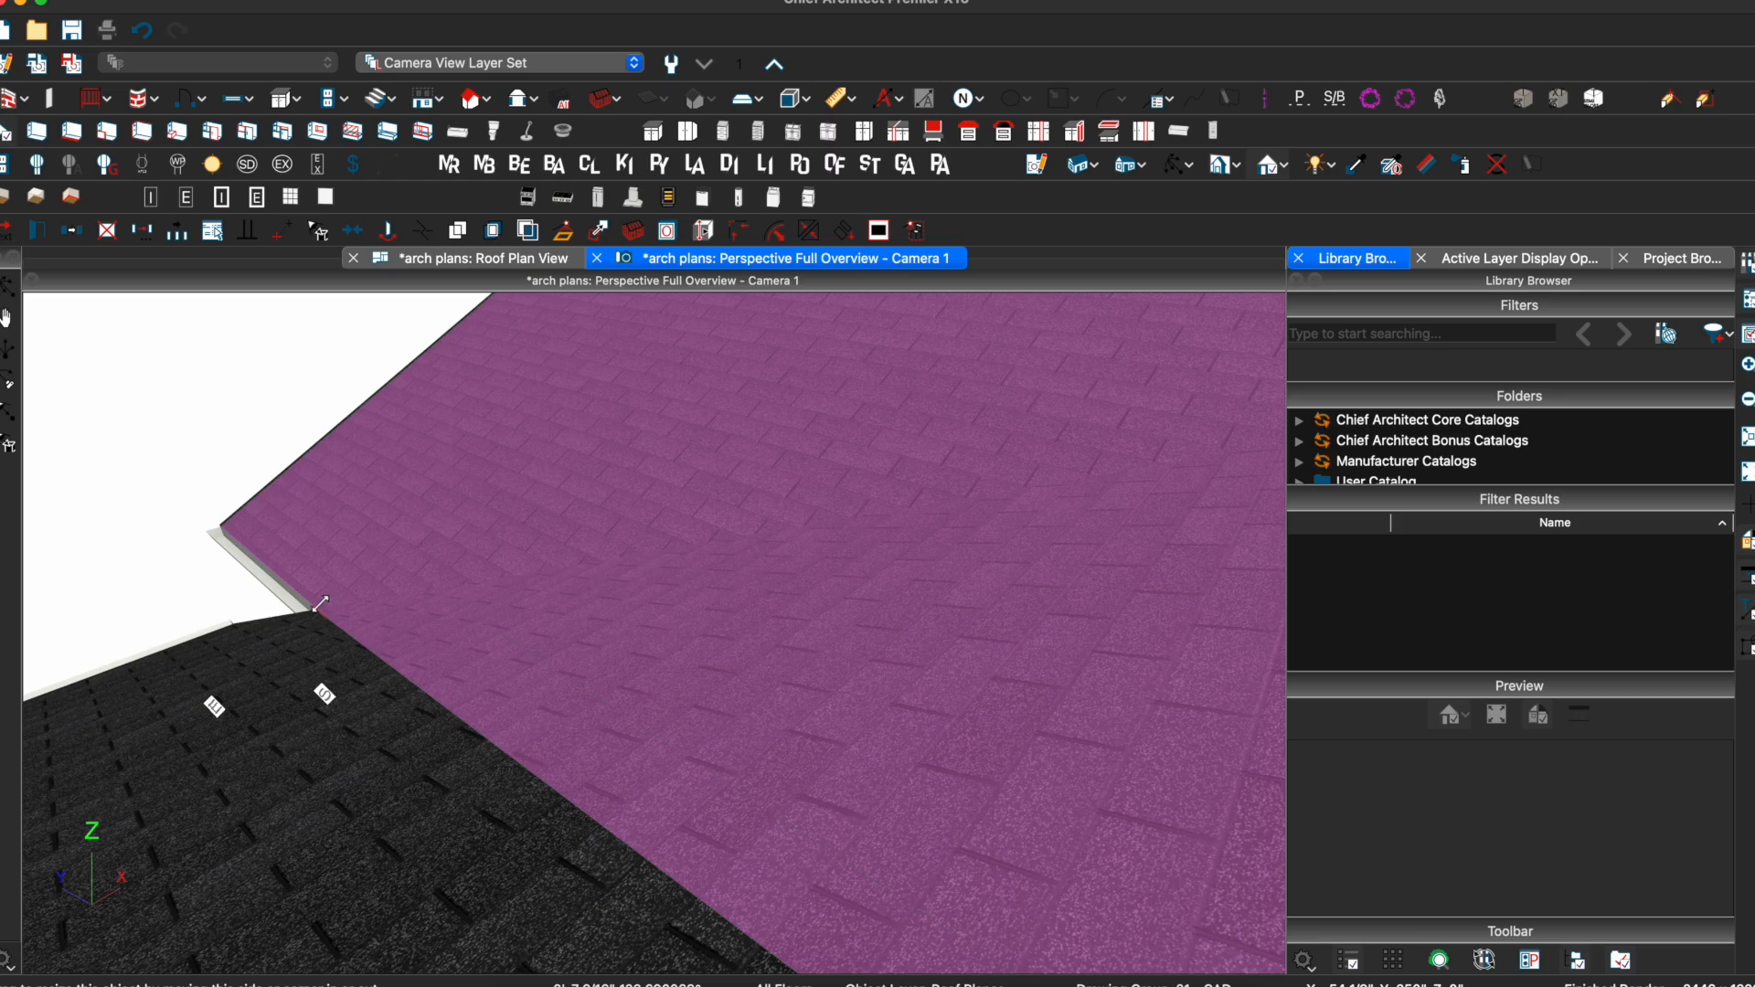
pyautogui.scroll(-5, 672, 661)
pyautogui.moveTo(672, 661); pyautogui.dragTo(525, 578, button='middle')
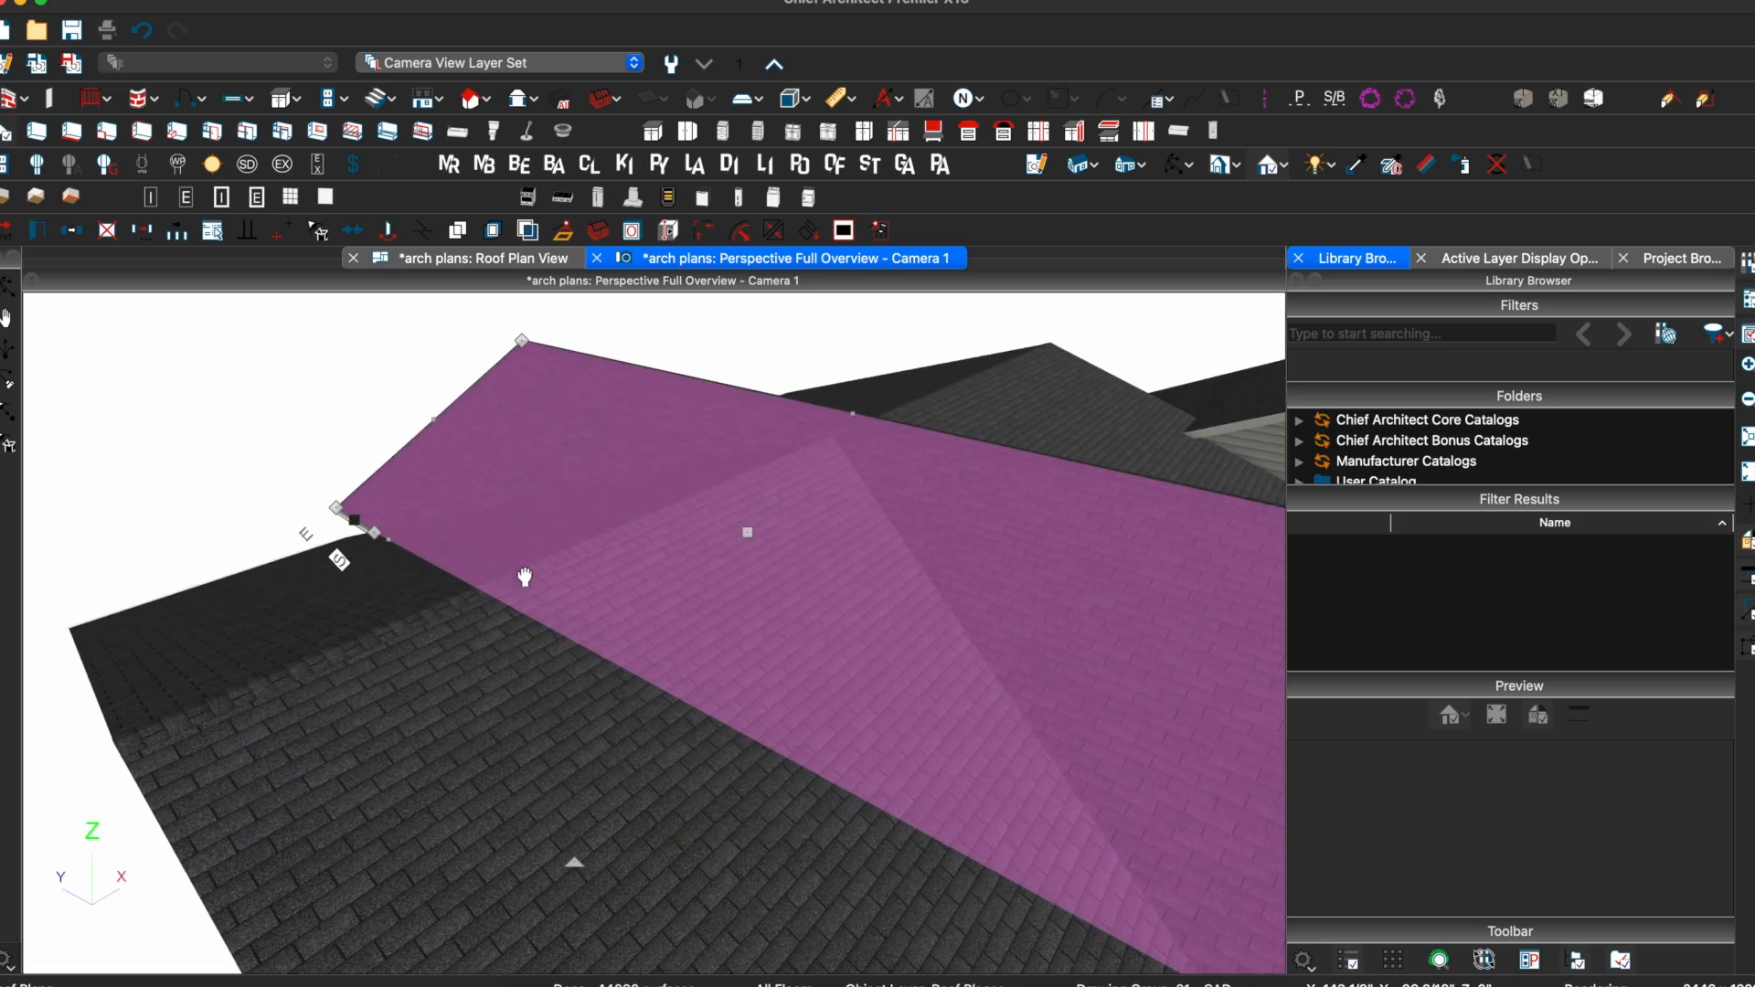
pyautogui.scroll(-4, 854, 744)
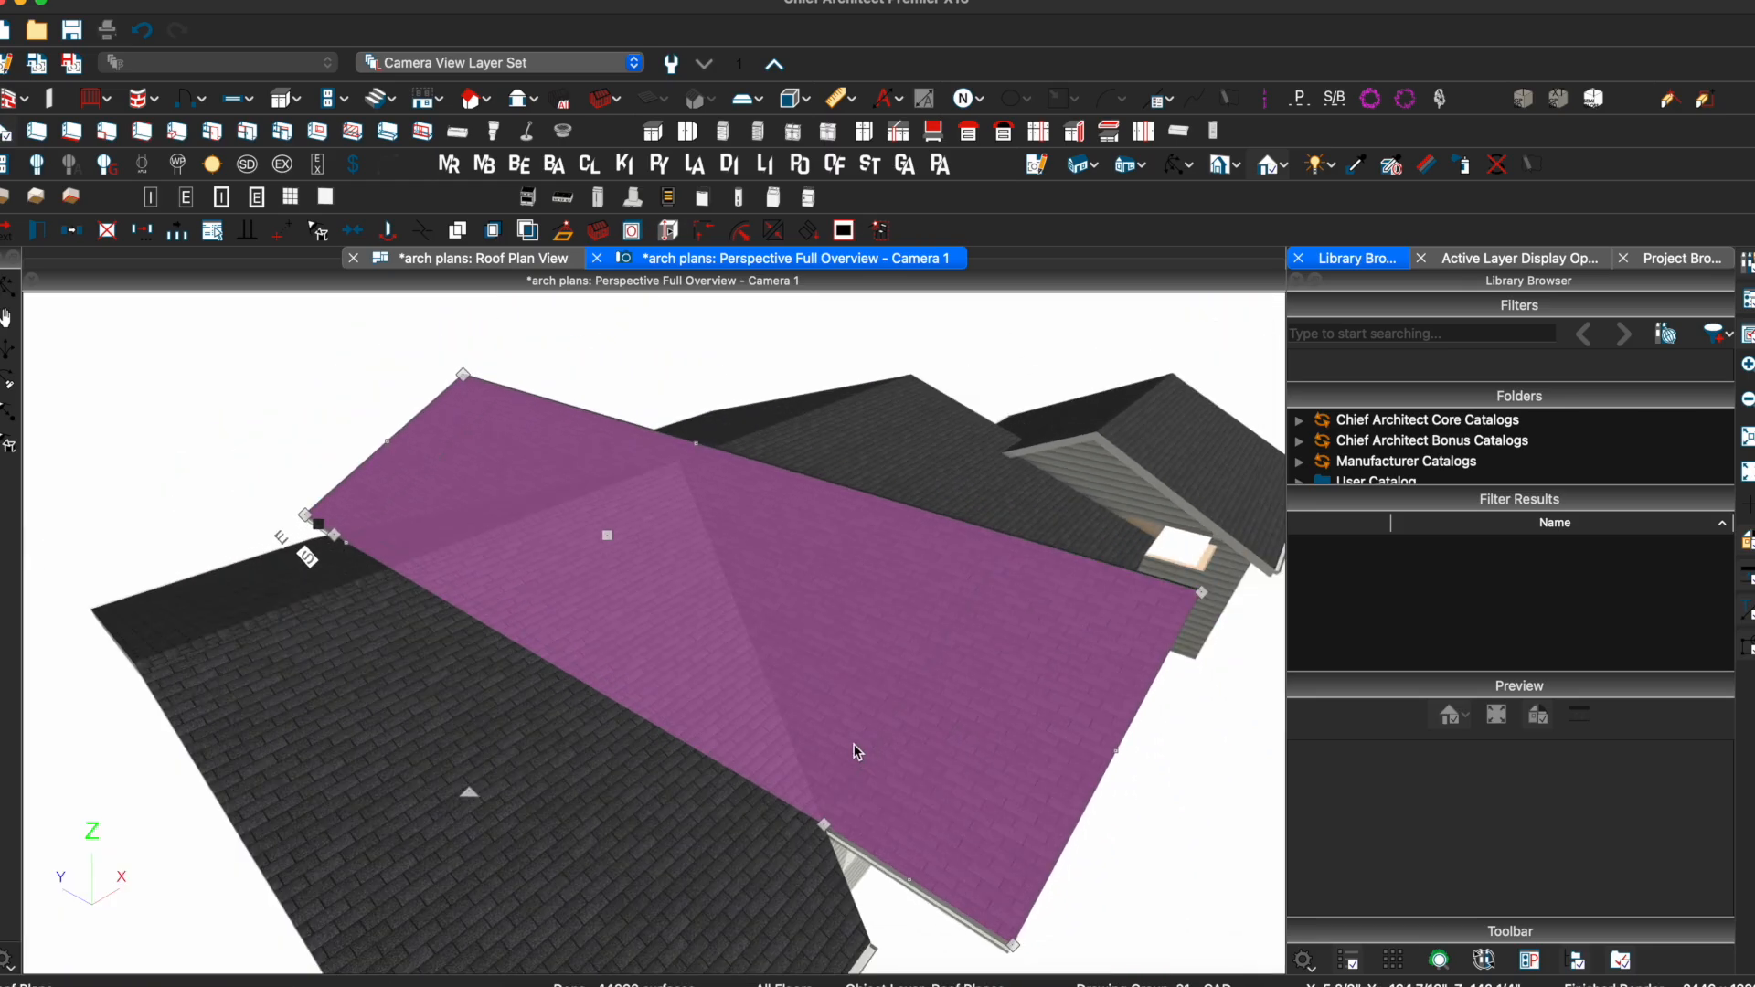
pyautogui.rightClick(823, 820)
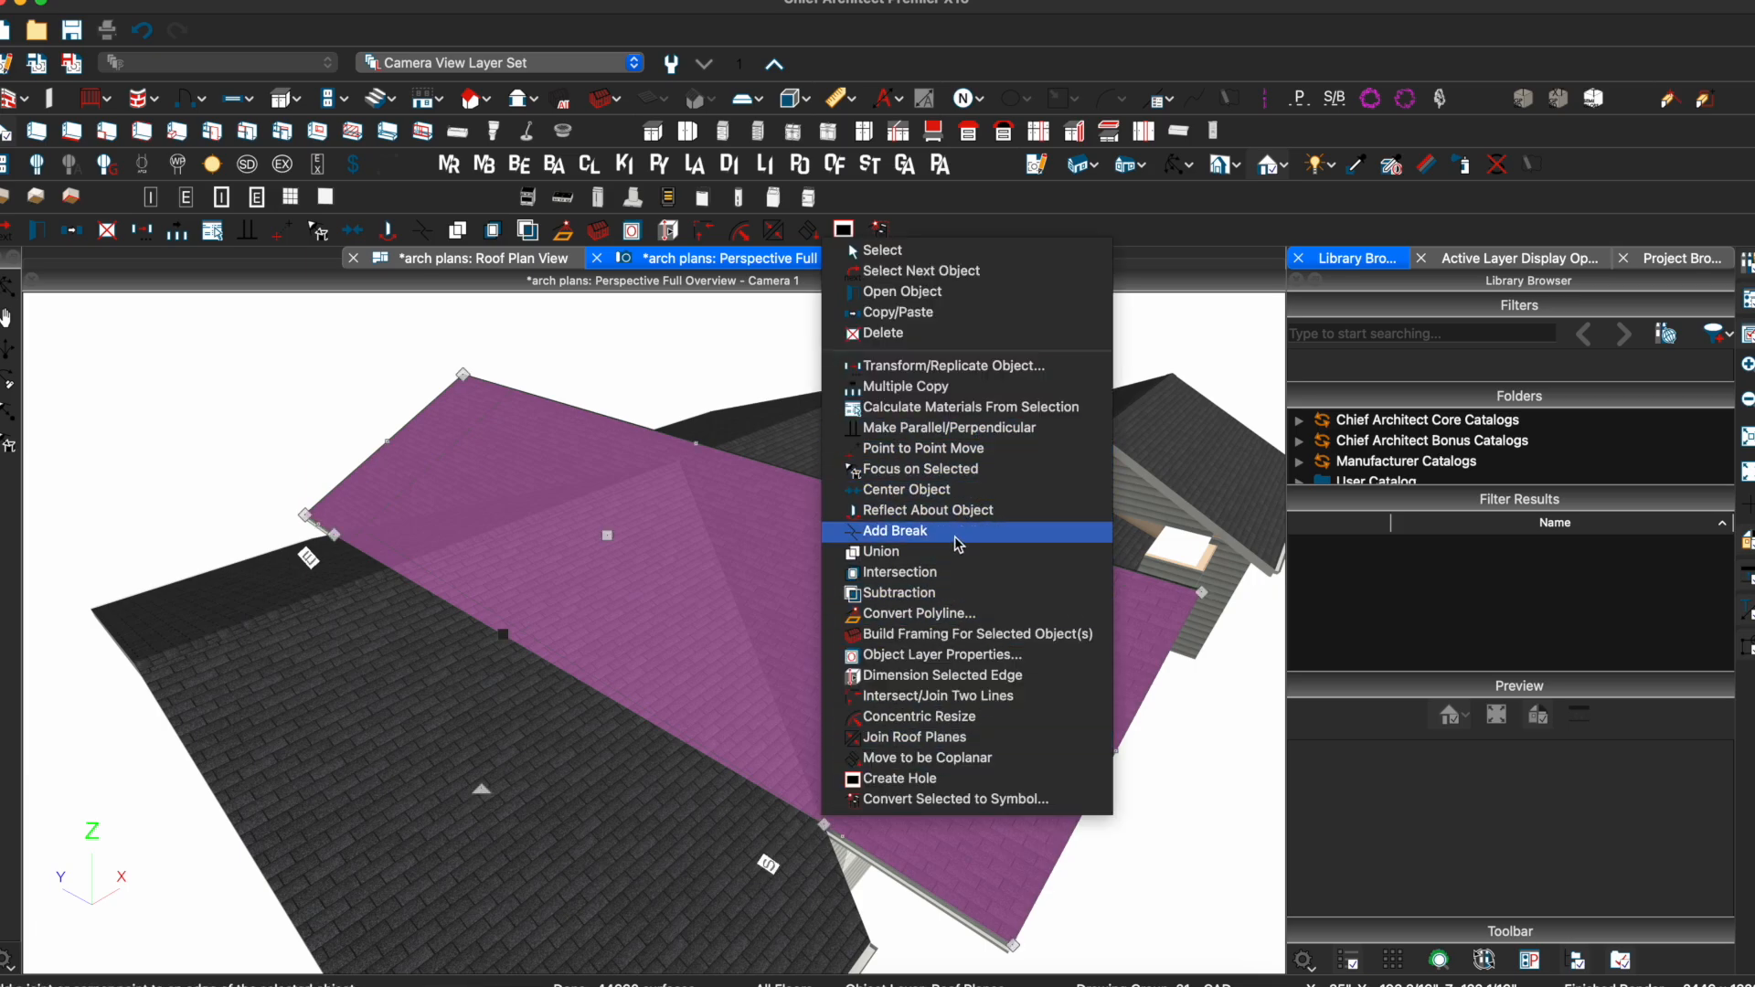
# Add a break on the hip roof plane's lower edge and pull the new corner up to the ridge
pyautogui.click(921, 532)
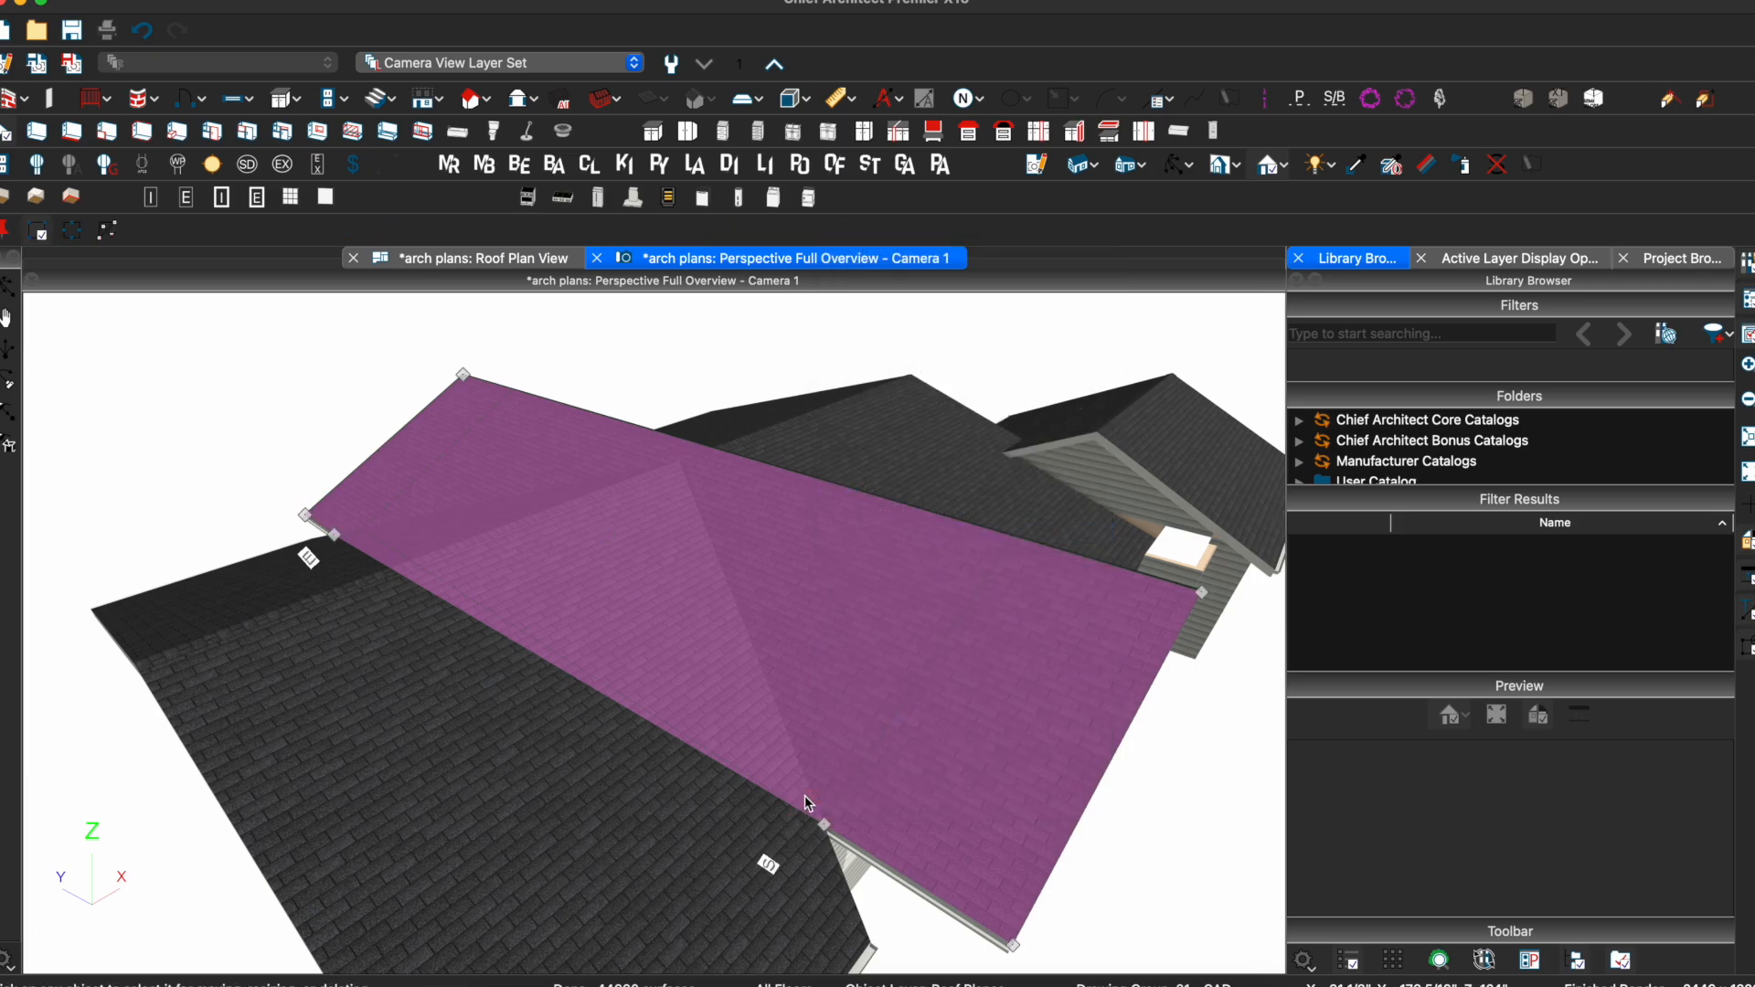
pyautogui.click(528, 650)
pyautogui.moveTo(527, 650); pyautogui.dragTo(678, 460)
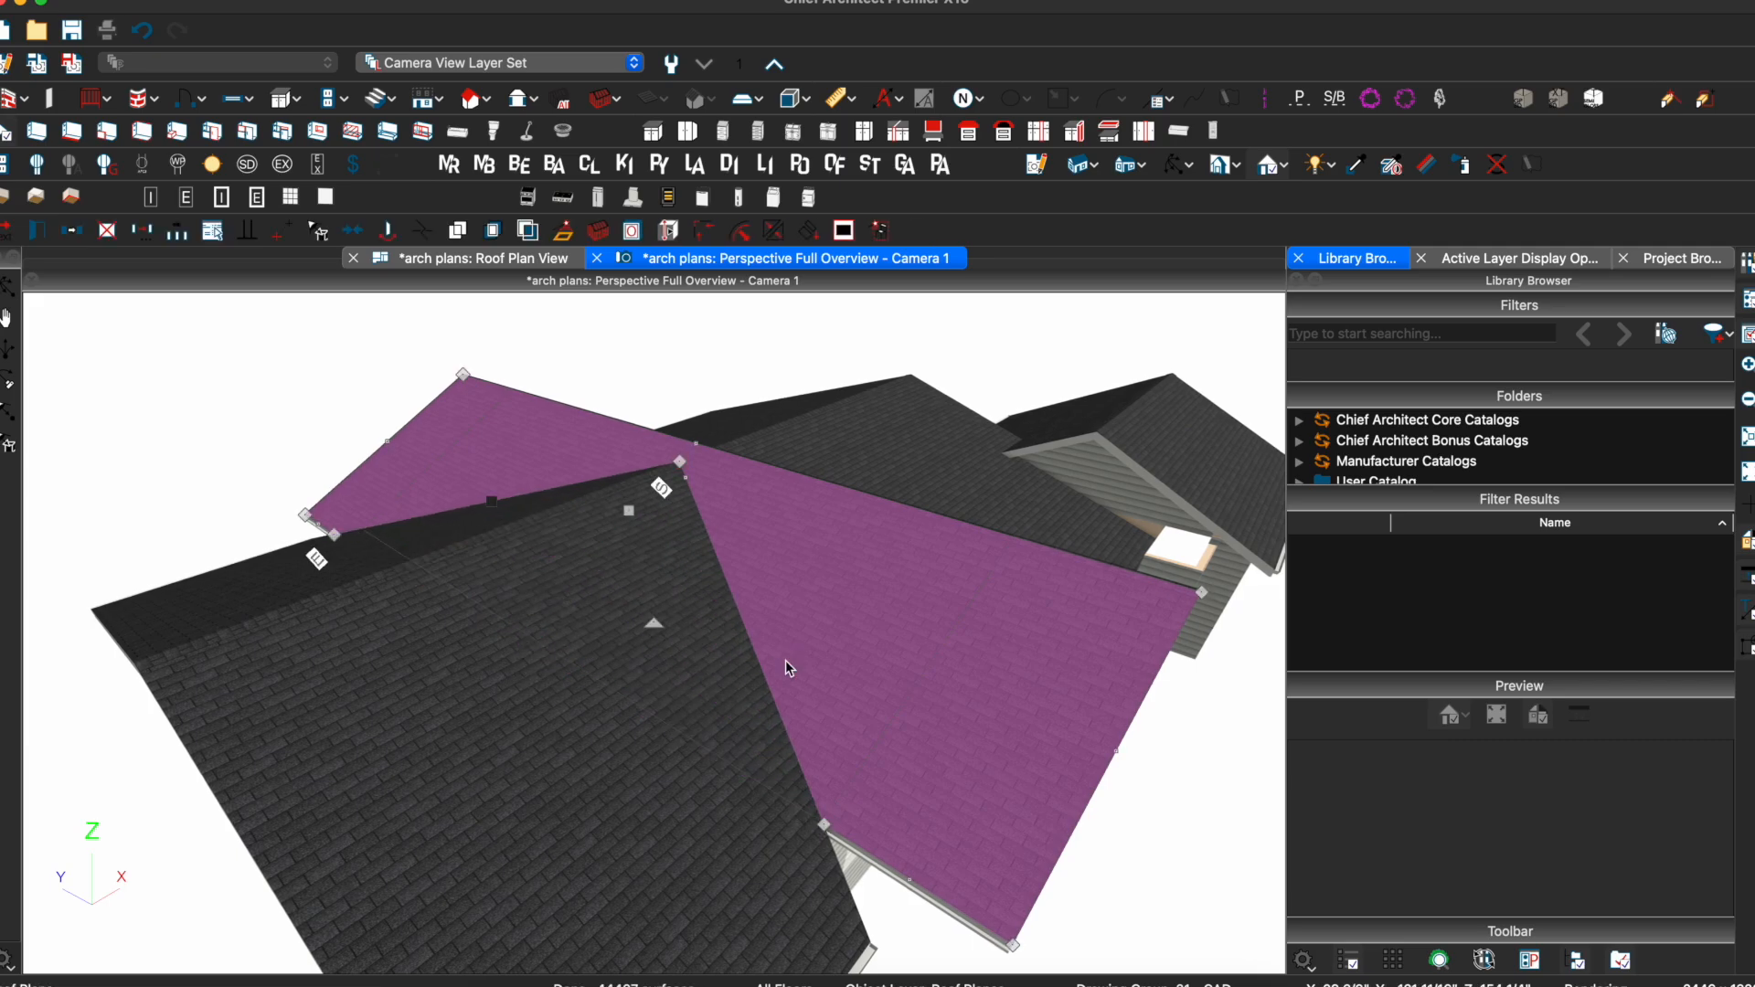
pyautogui.press('Escape')
pyautogui.moveTo(622, 504); pyautogui.dragTo(948, 501, button='middle')
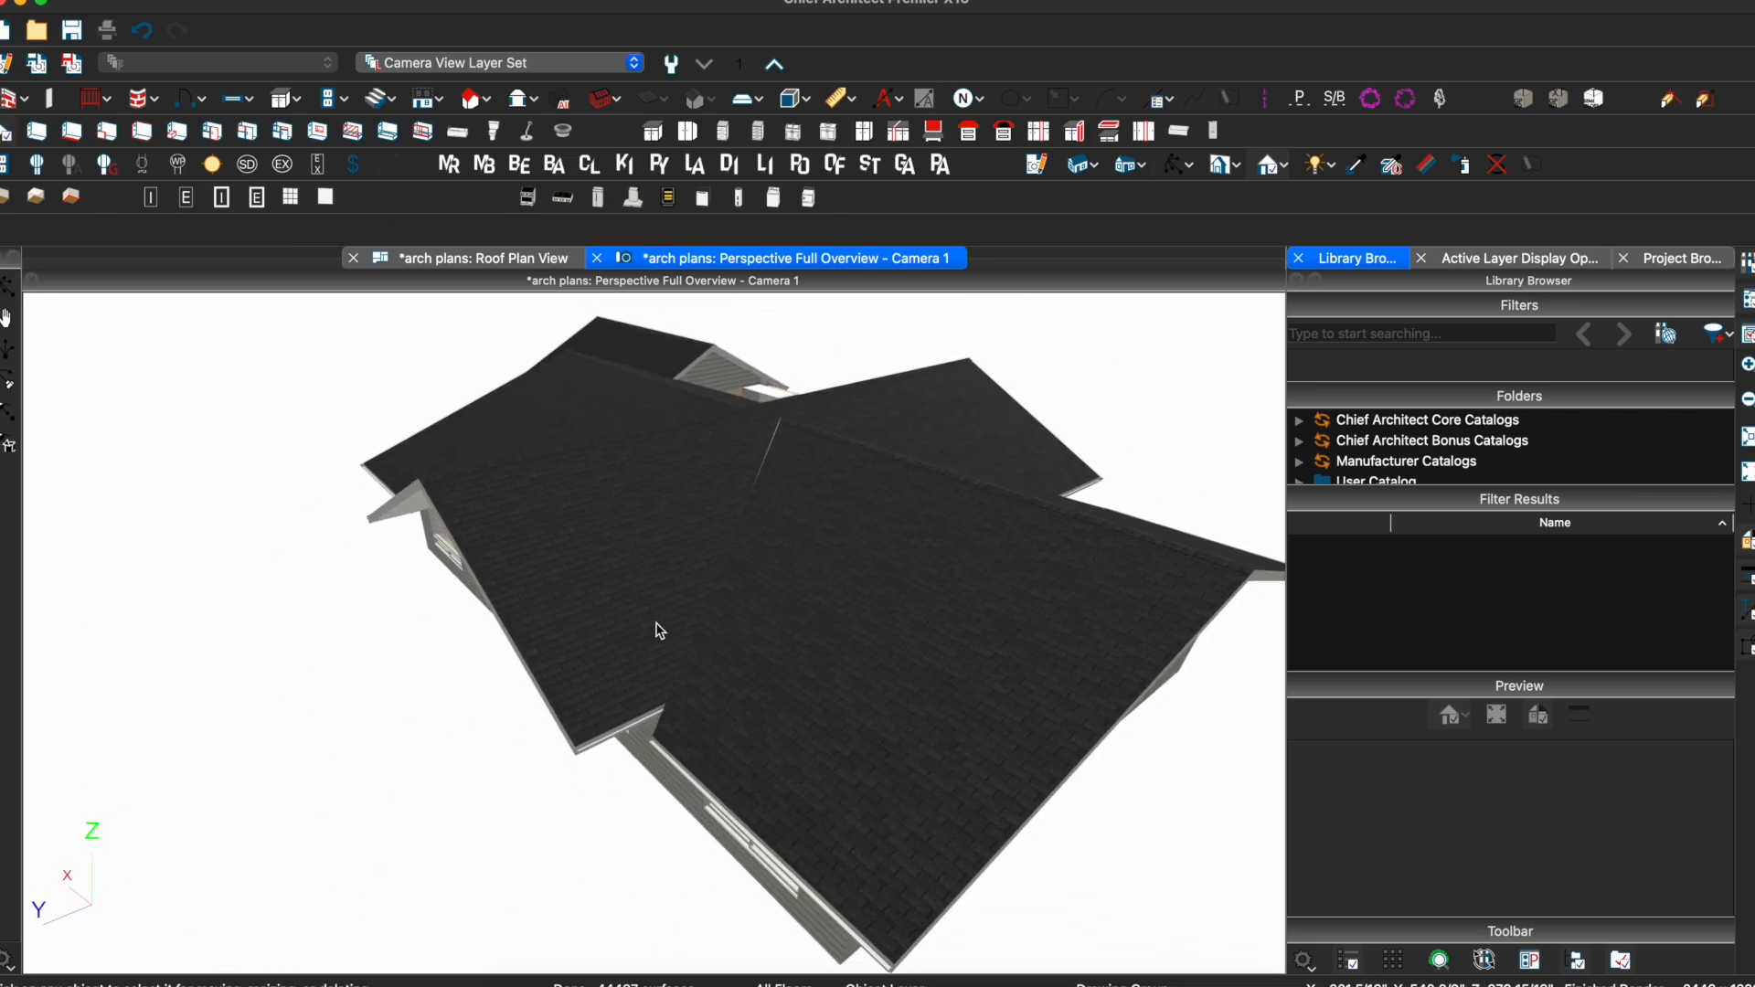
# Extend one plane's lower edge, then reshape the front gable roof plane's corner along its eave
pyautogui.click(627, 655)
pyautogui.moveTo(622, 724); pyautogui.dragTo(652, 739)
pyautogui.press('Escape')
pyautogui.moveTo(517, 607); pyautogui.dragTo(732, 639, button='middle')
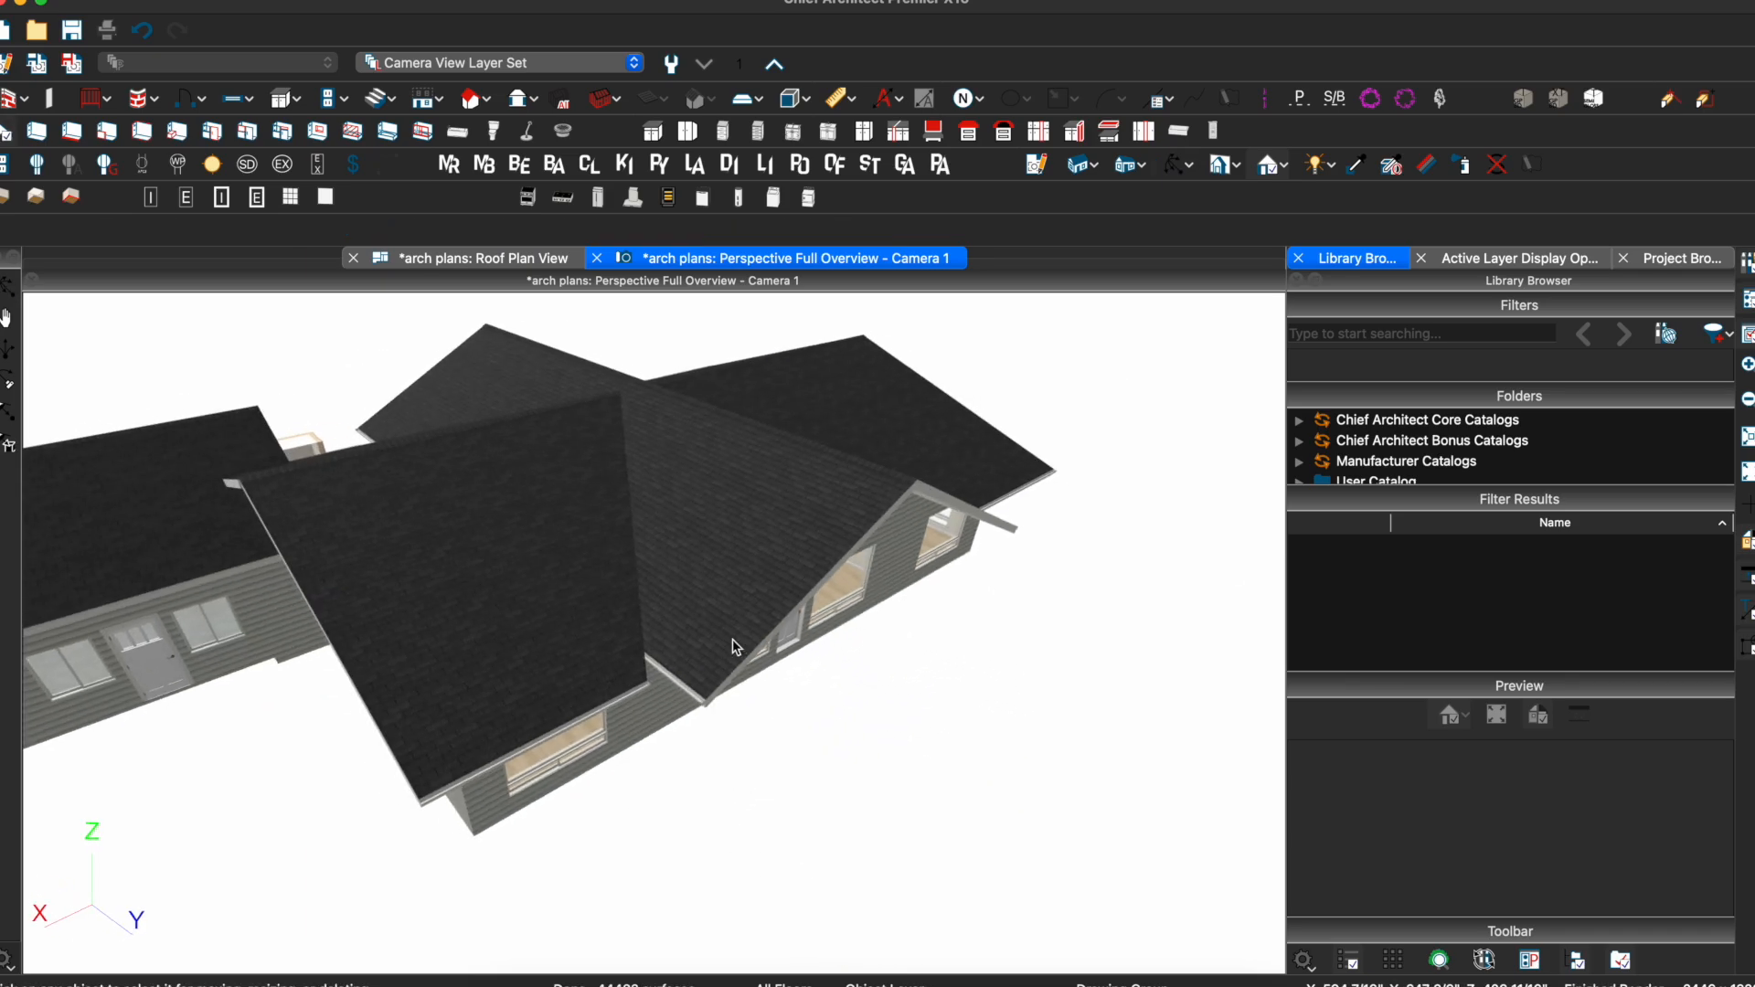
pyautogui.click(687, 657)
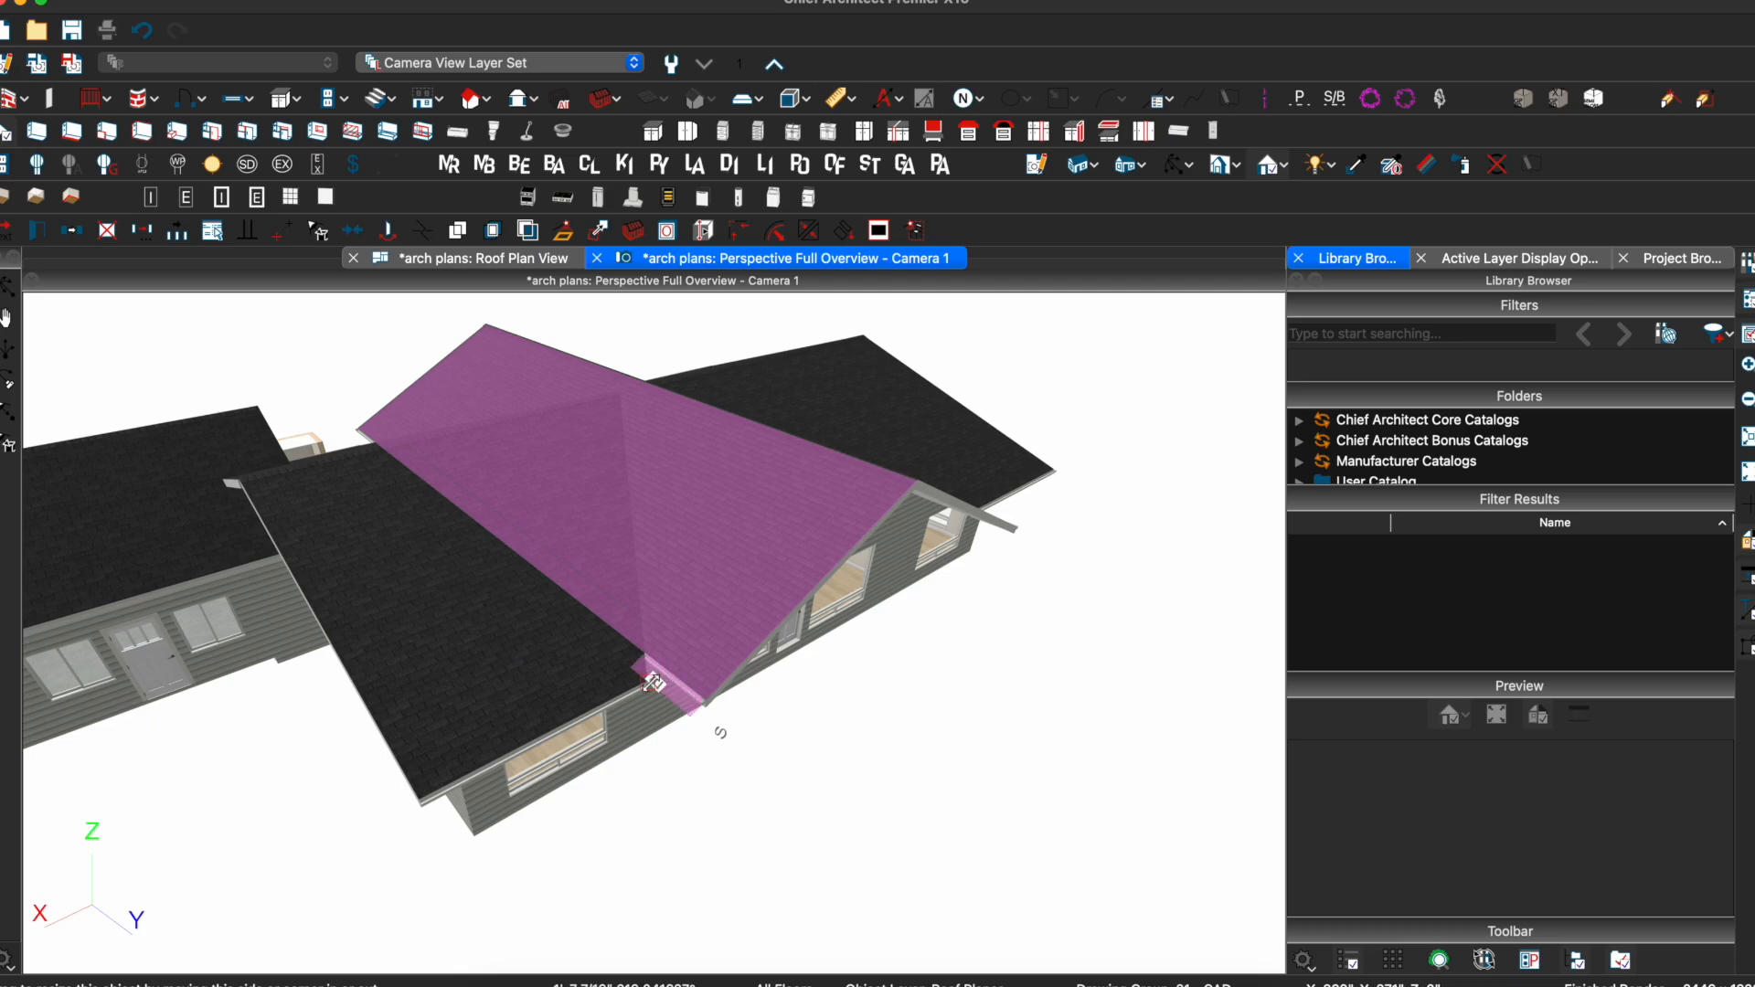
pyautogui.scroll(5, 651, 682)
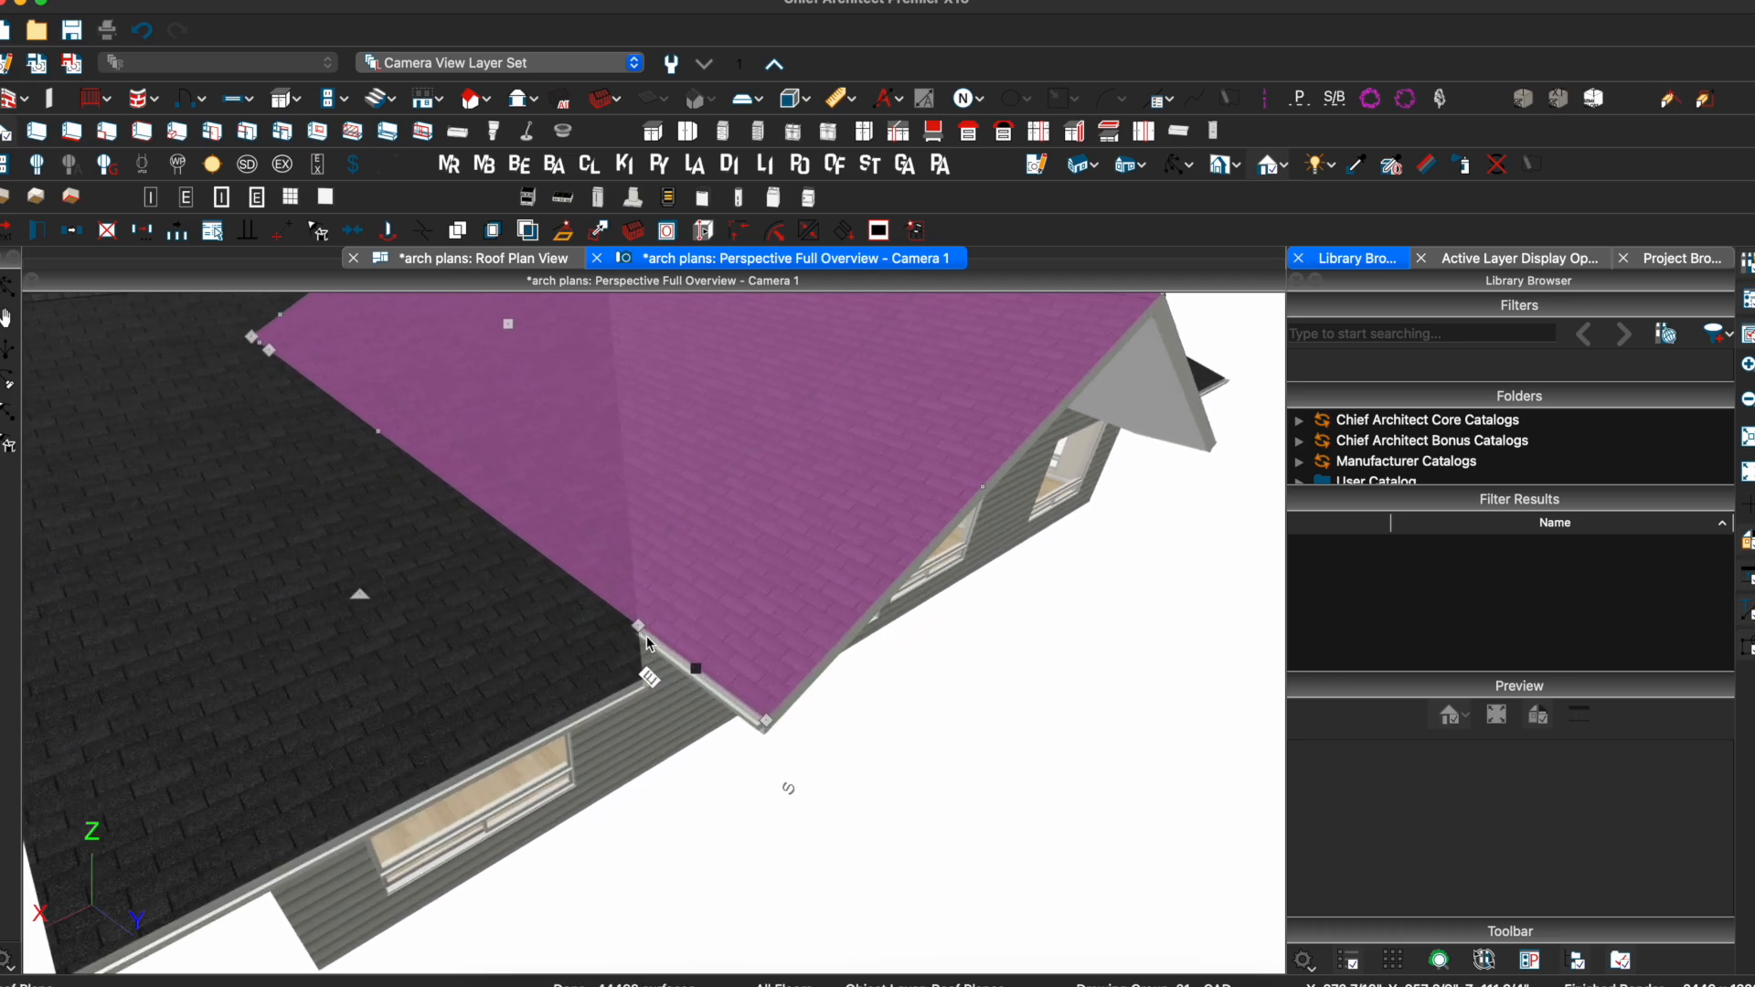
pyautogui.moveTo(638, 626); pyautogui.dragTo(767, 722)
pyautogui.moveTo(695, 669); pyautogui.dragTo(672, 692)
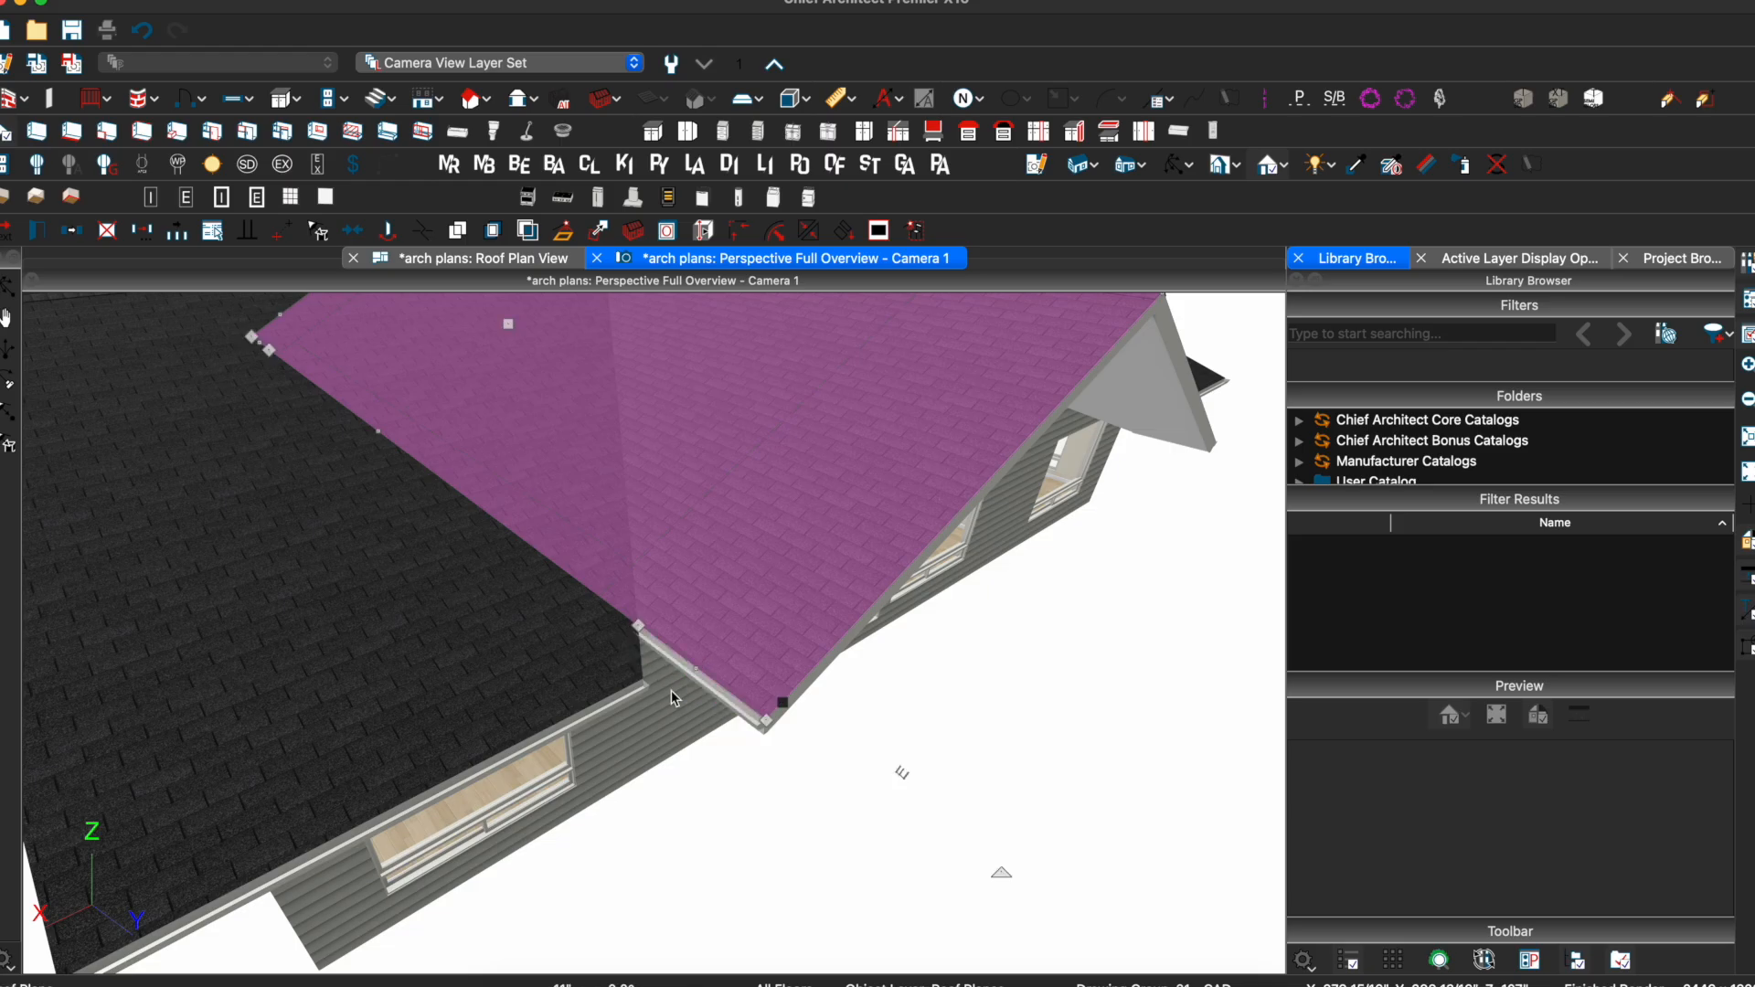
pyautogui.moveTo(637, 625); pyautogui.dragTo(766, 724)
pyautogui.scroll(-5, 637, 622)
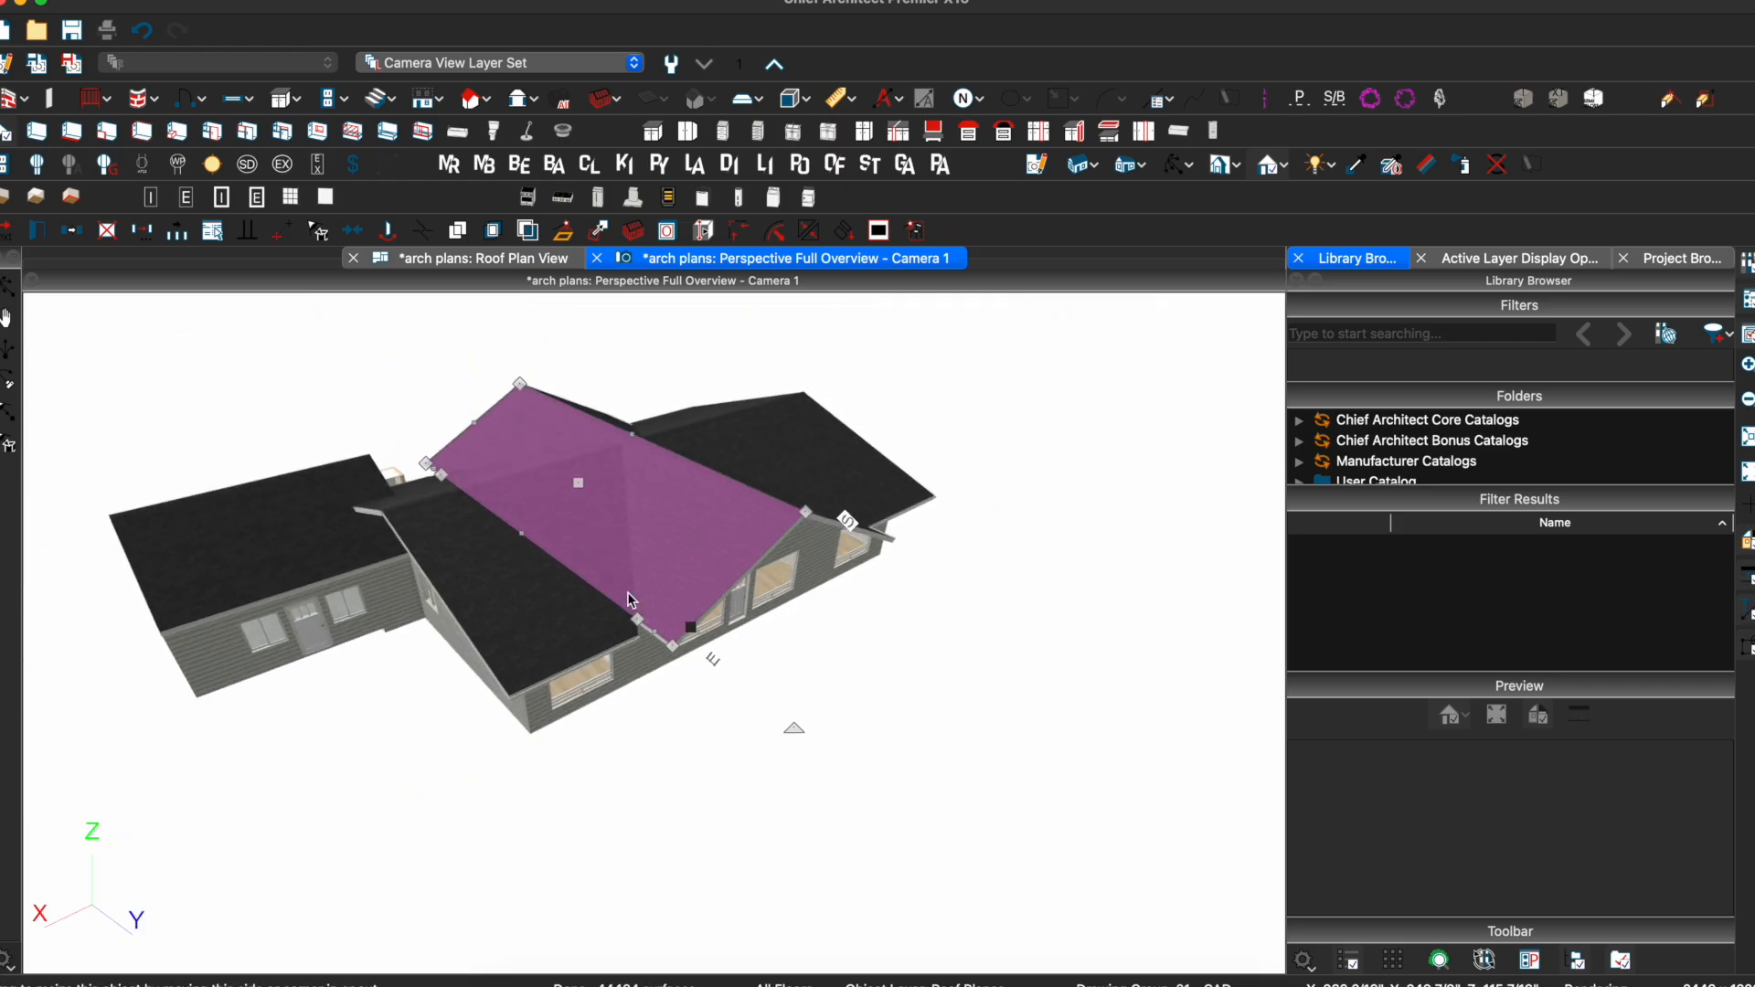
# Pull the front roof plane's lower-left edge up toward the ridge to meet the main roof
pyautogui.moveTo(518, 536); pyautogui.dragTo(625, 467)
pyautogui.click(556, 562)
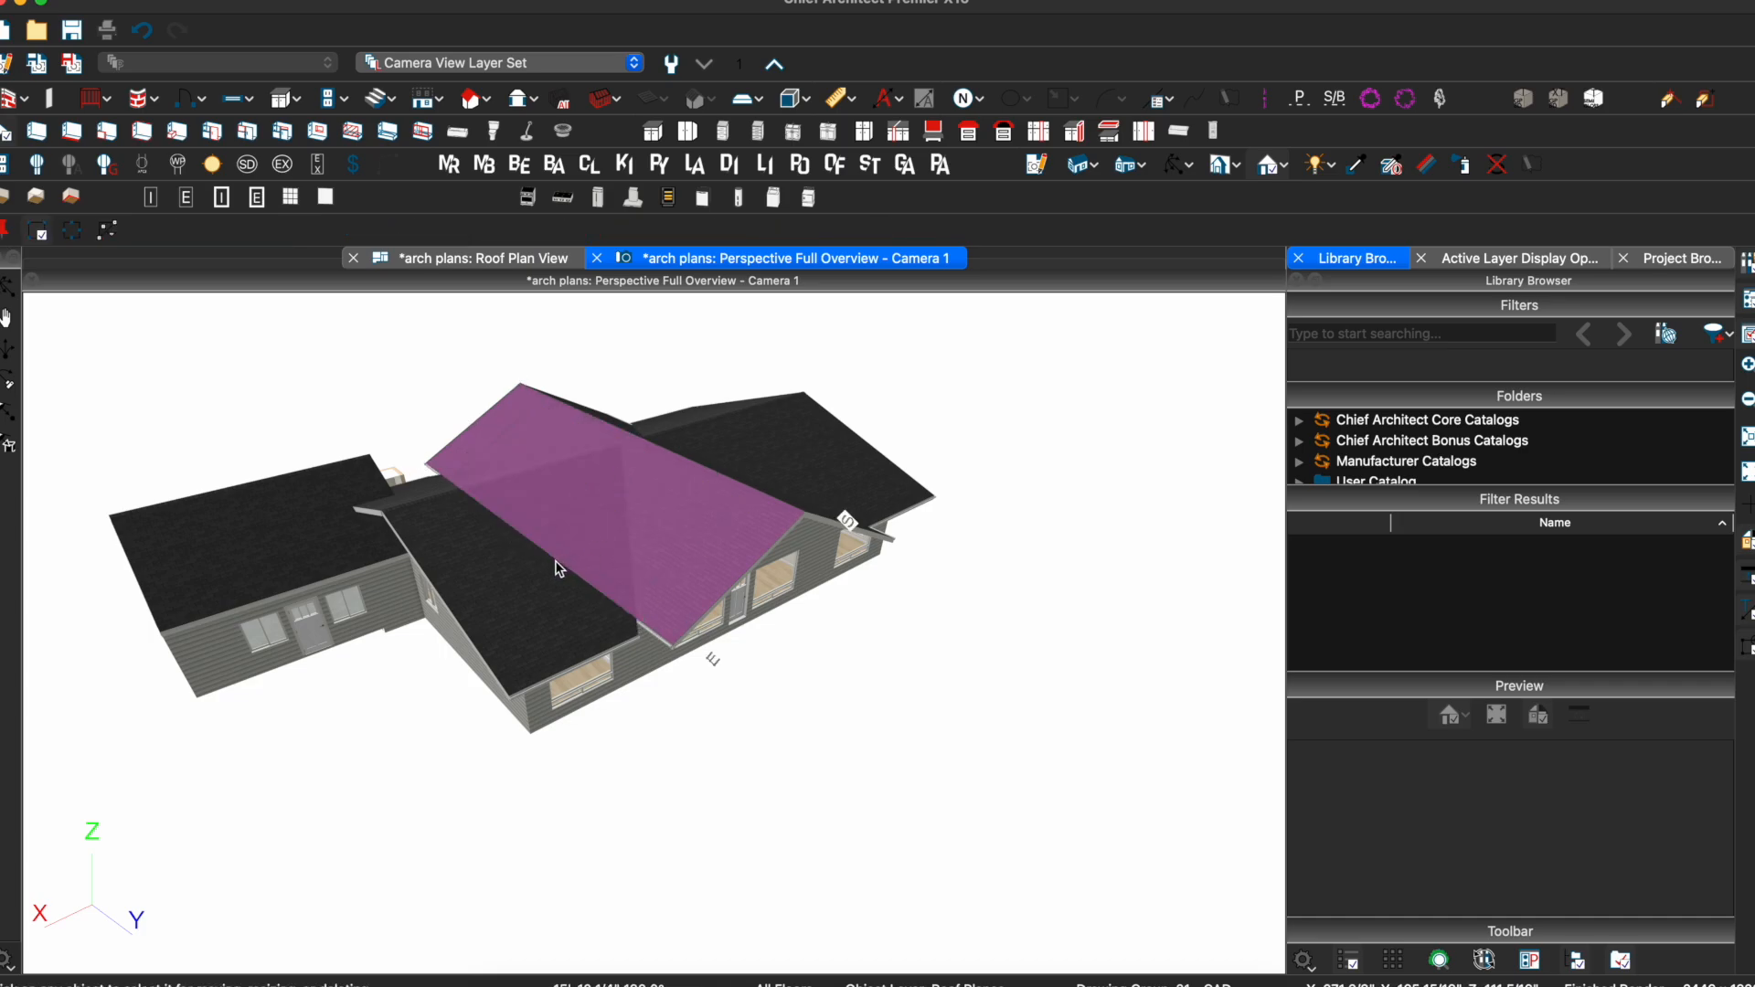
pyautogui.moveTo(556, 562); pyautogui.dragTo(622, 453)
pyautogui.scroll(3, 623, 457)
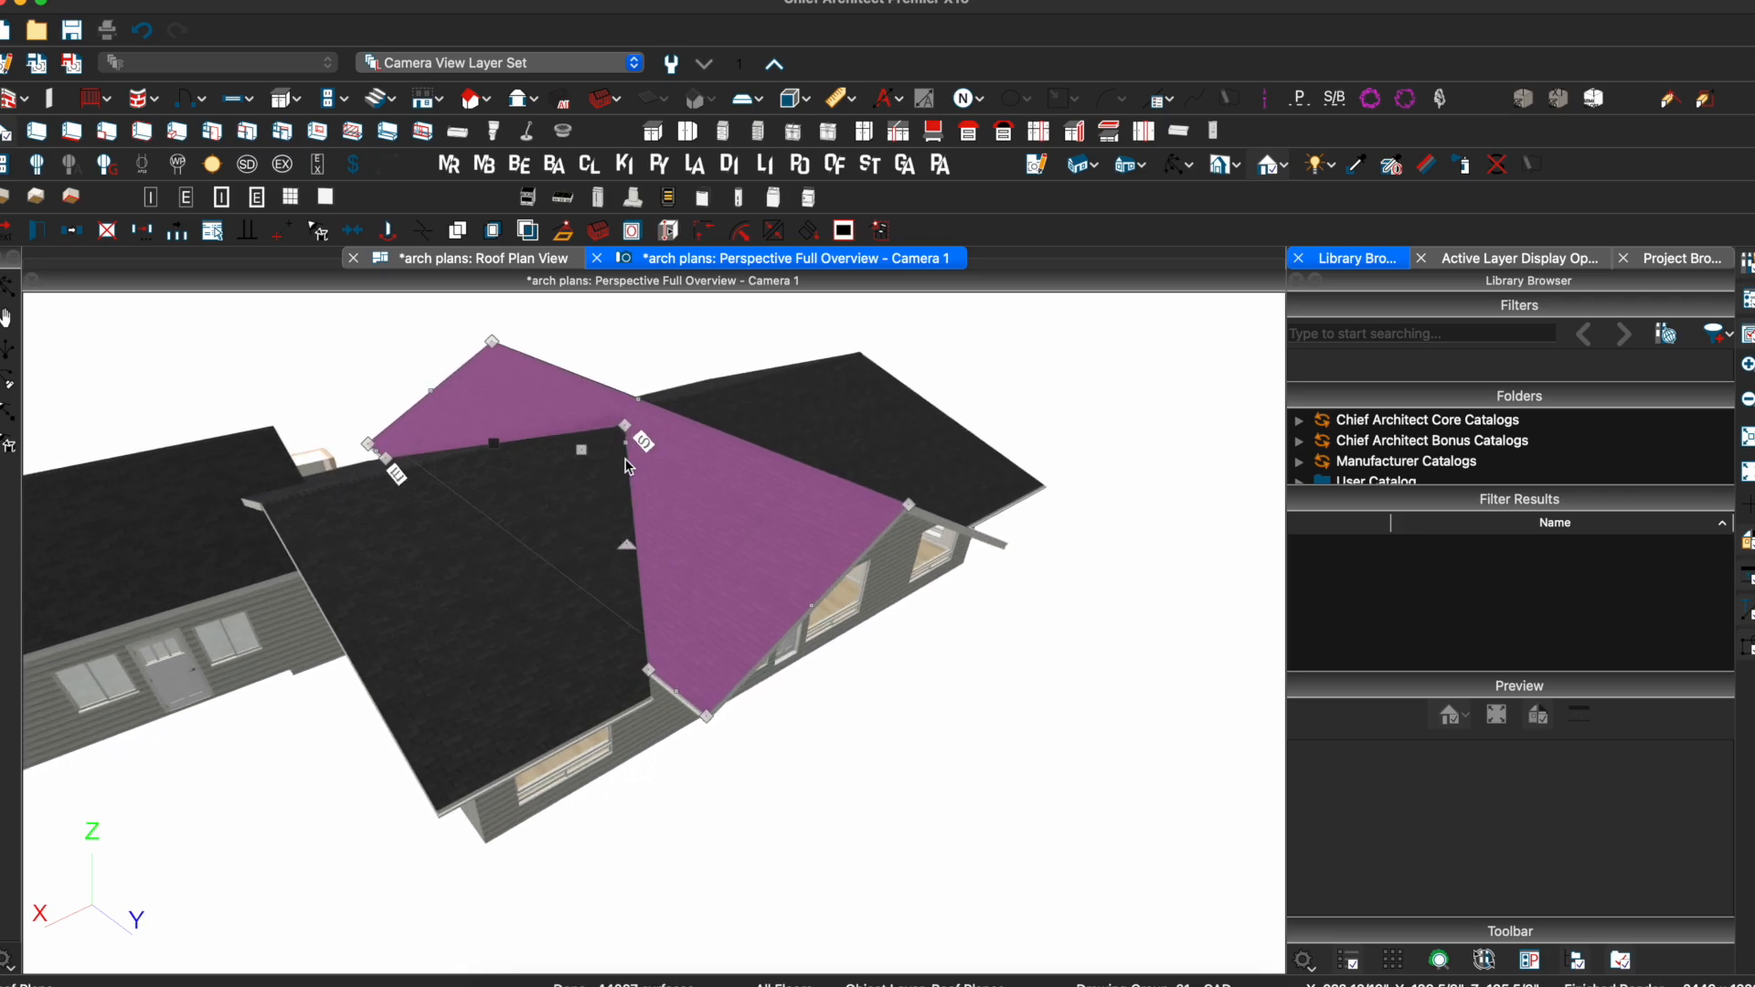
pyautogui.scroll(5, 667, 684)
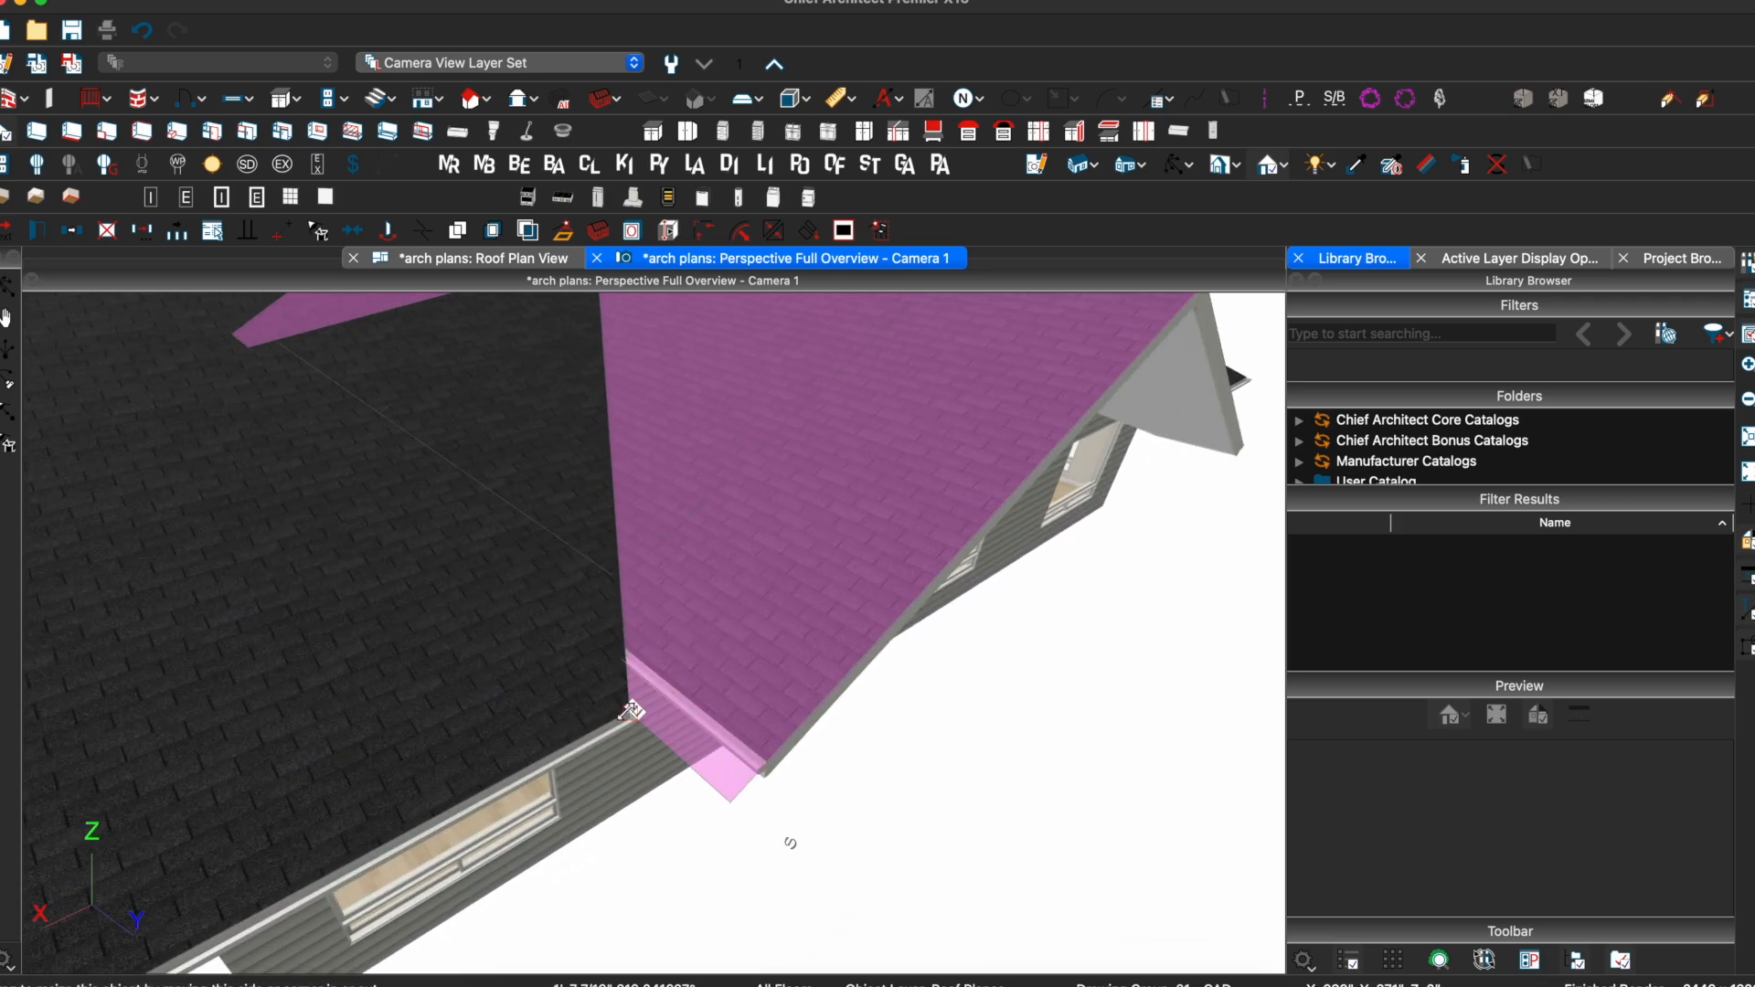
pyautogui.moveTo(631, 711); pyautogui.dragTo(630, 714)
pyautogui.scroll(-10, 756, 614)
pyautogui.press('Escape')
pyautogui.moveTo(754, 571); pyautogui.dragTo(509, 548, button='middle')
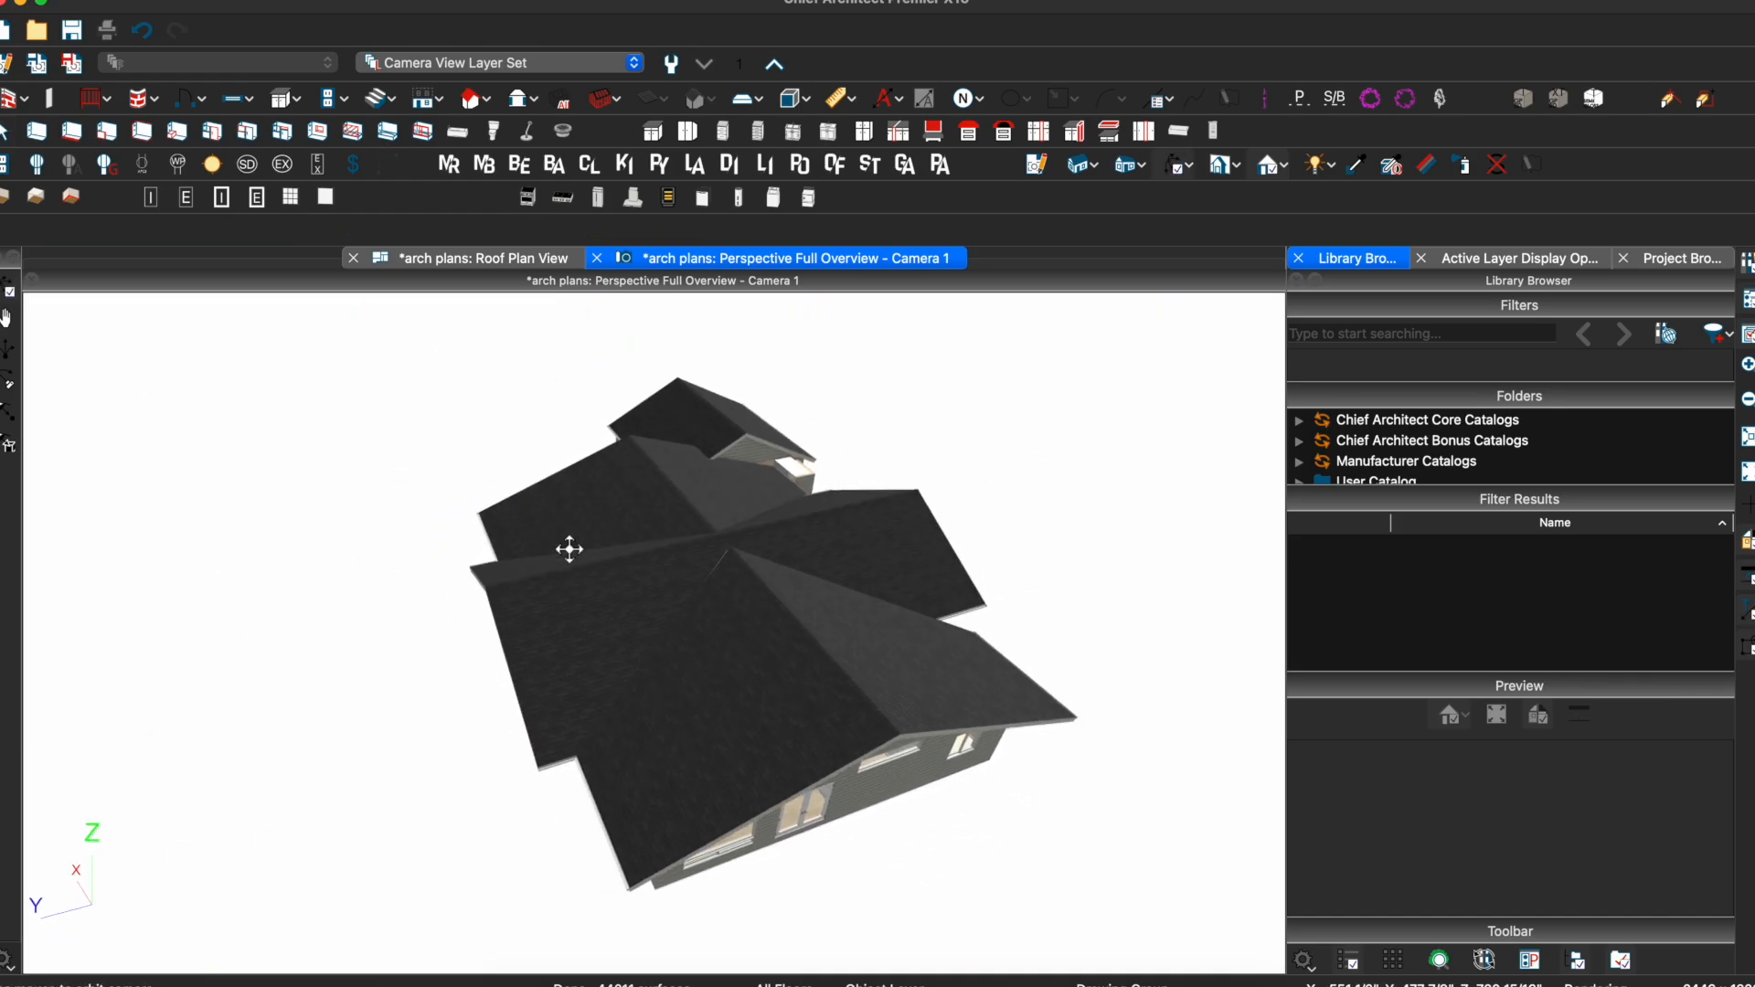
pyautogui.scroll(5, 696, 574)
# Join the selected roof plane with its left neighbour into one plane
pyautogui.click(721, 607)
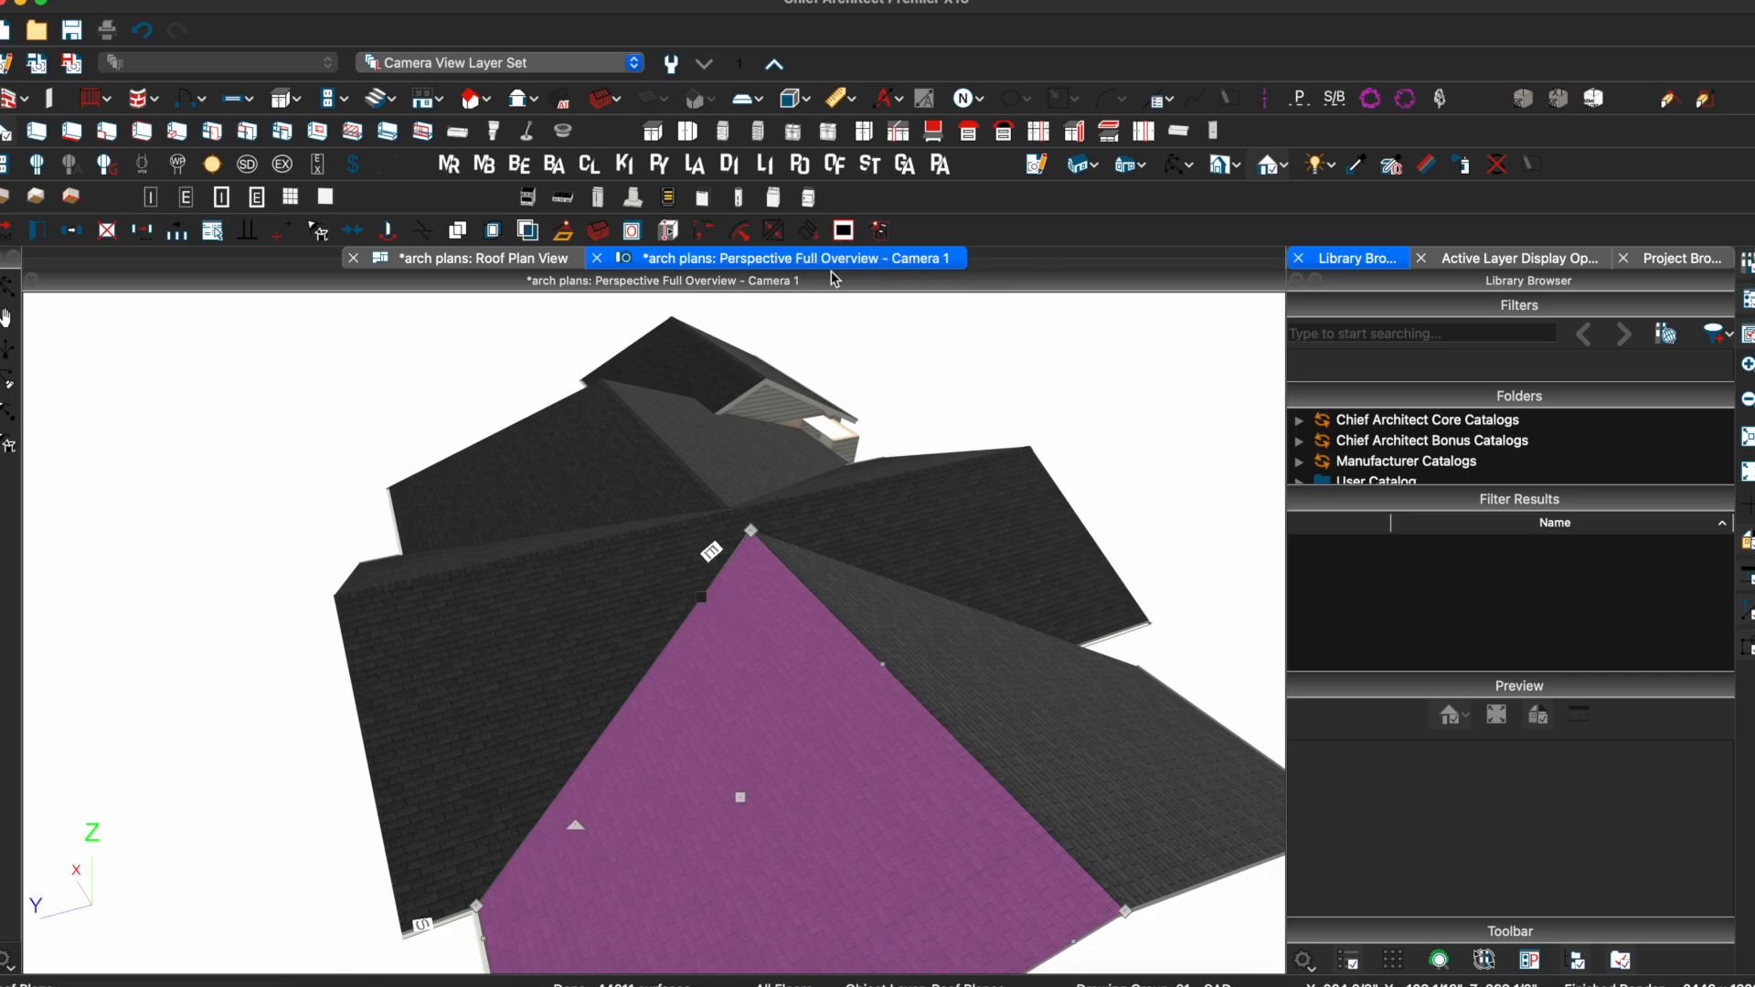
pyautogui.click(775, 236)
pyautogui.click(643, 624)
pyautogui.click(773, 232)
pyautogui.click(529, 766)
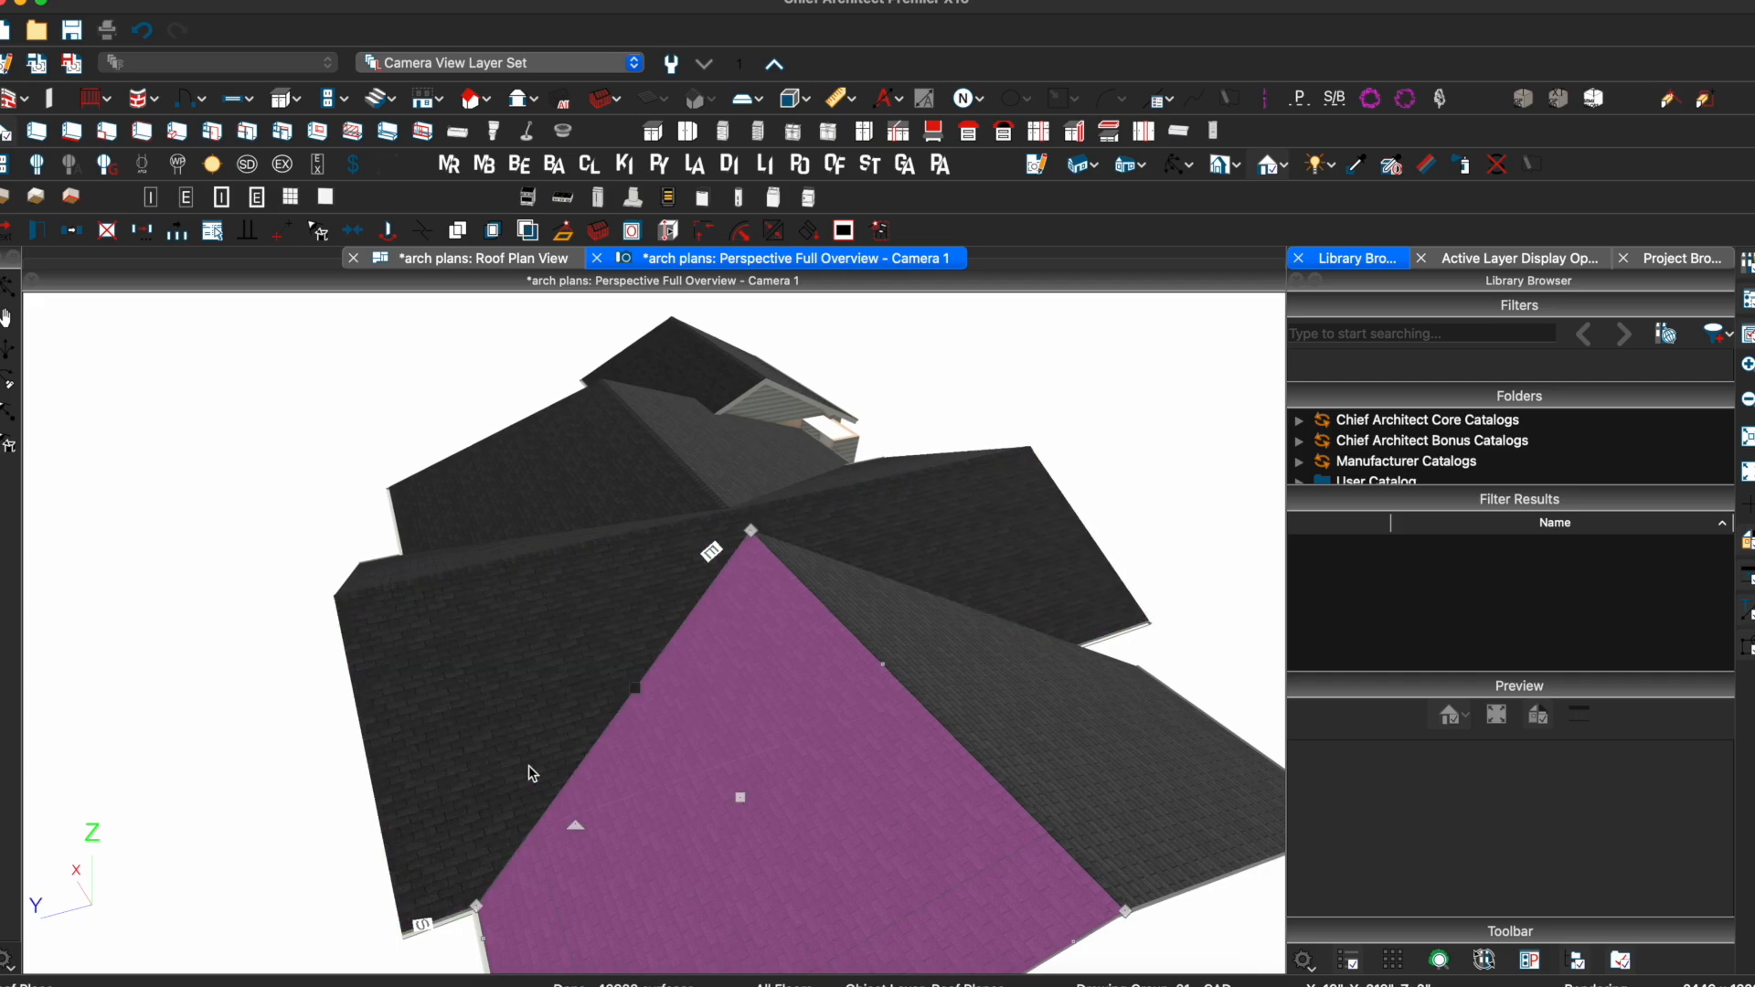
pyautogui.moveTo(583, 572); pyautogui.dragTo(762, 565)
# Join a second pair of adjacent roof planes into one continuous plane
pyautogui.click(756, 565)
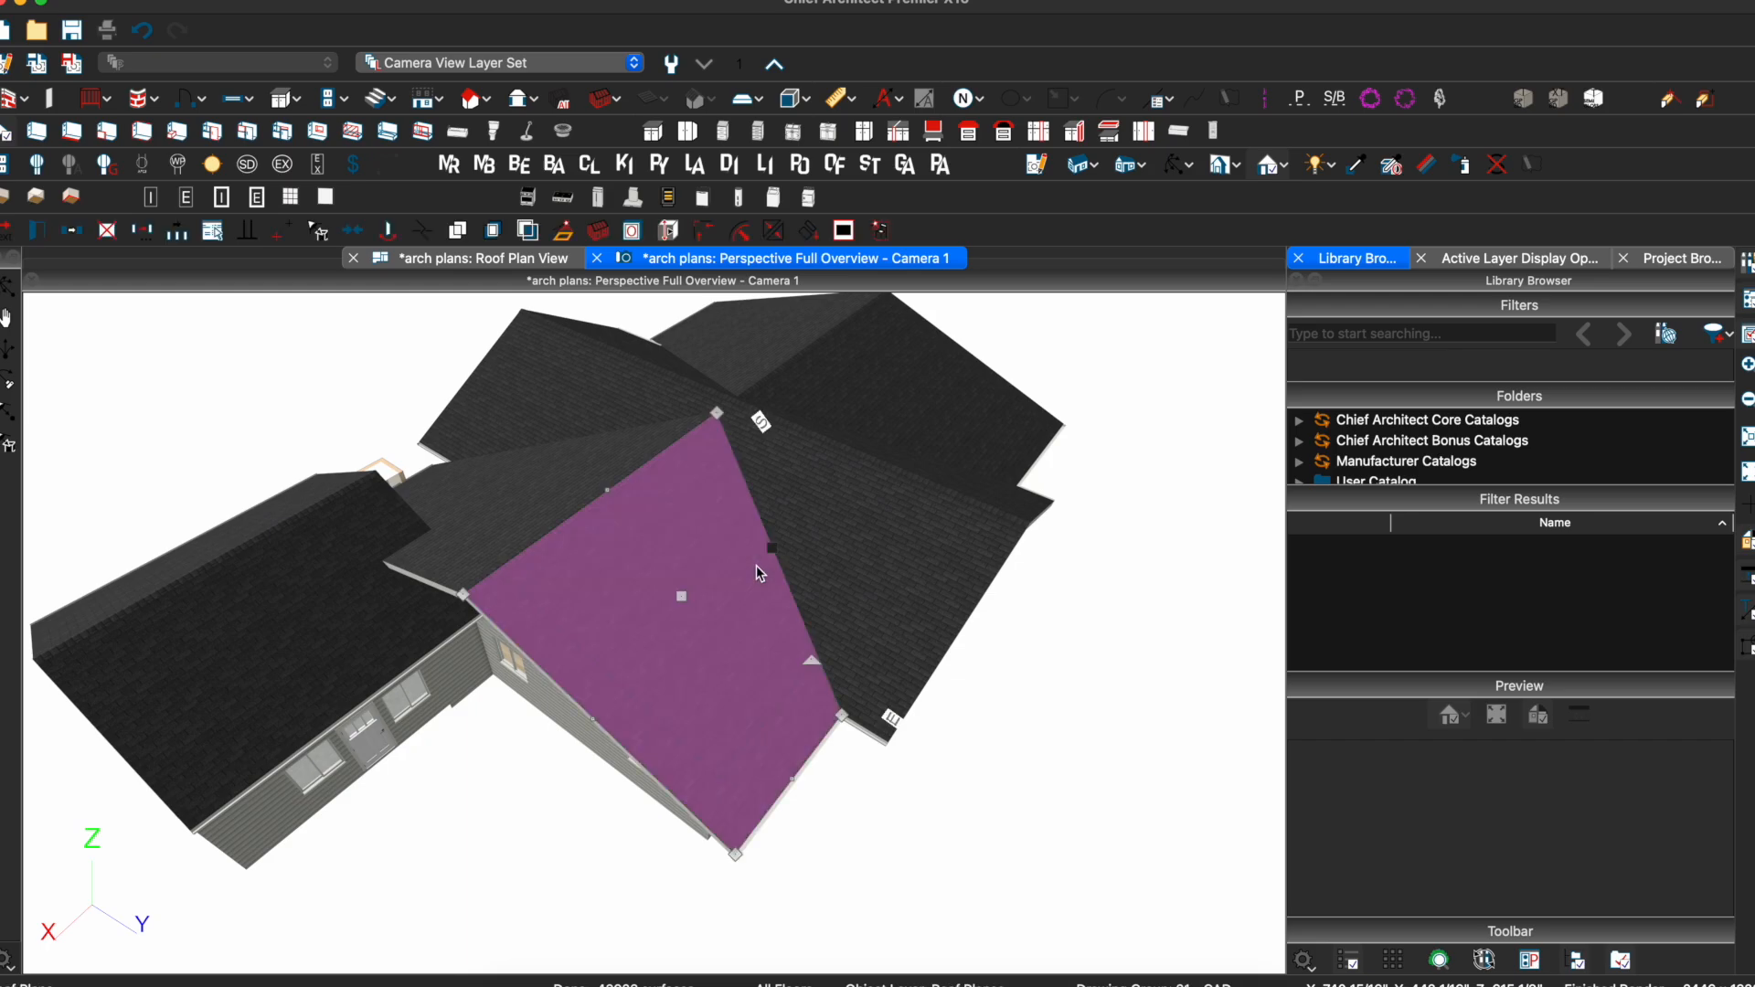
pyautogui.click(774, 232)
pyautogui.click(764, 466)
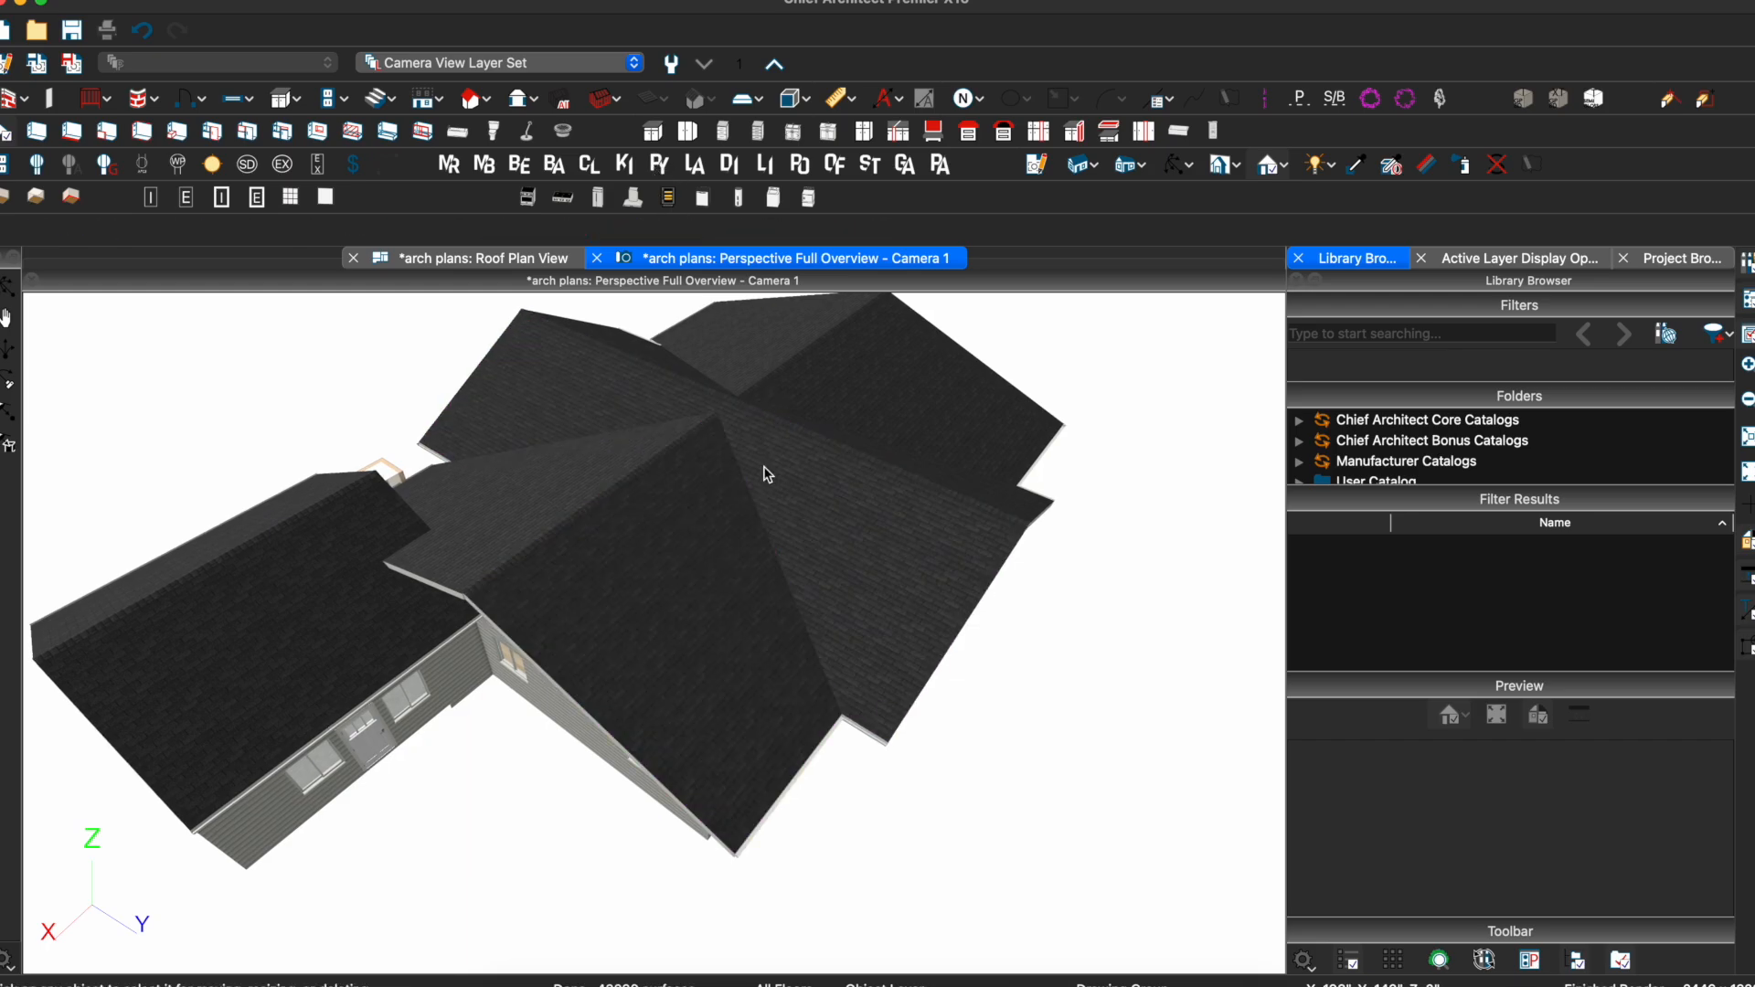
pyautogui.moveTo(676, 469); pyautogui.dragTo(1274, 476)
pyautogui.moveTo(1275, 476); pyautogui.dragTo(1174, 502, button='middle')
pyautogui.scroll(-3, 1174, 502)
pyautogui.moveTo(752, 615); pyautogui.dragTo(823, 600, button='middle')
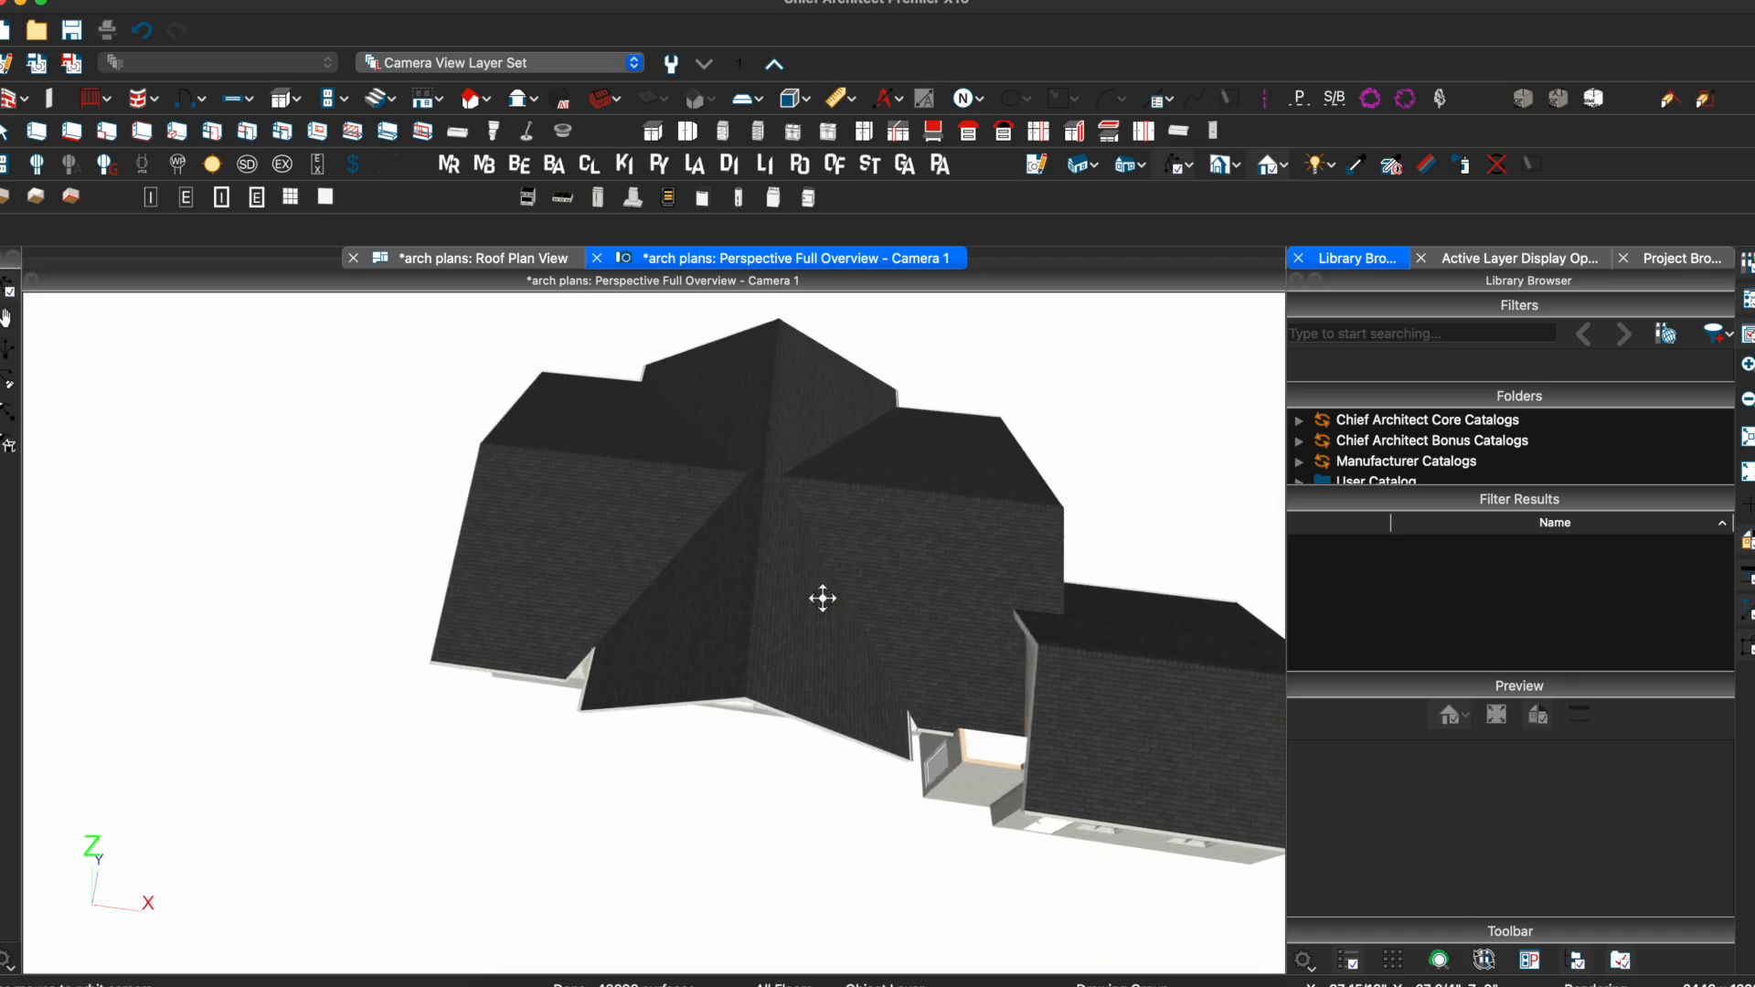
# Delete both side roof planes and mirror the two upper planes across a drawn axis to replace them
pyautogui.click(930, 591)
pyautogui.keyDown('shift'); pyautogui.click(591, 564); pyautogui.keyUp('shift')
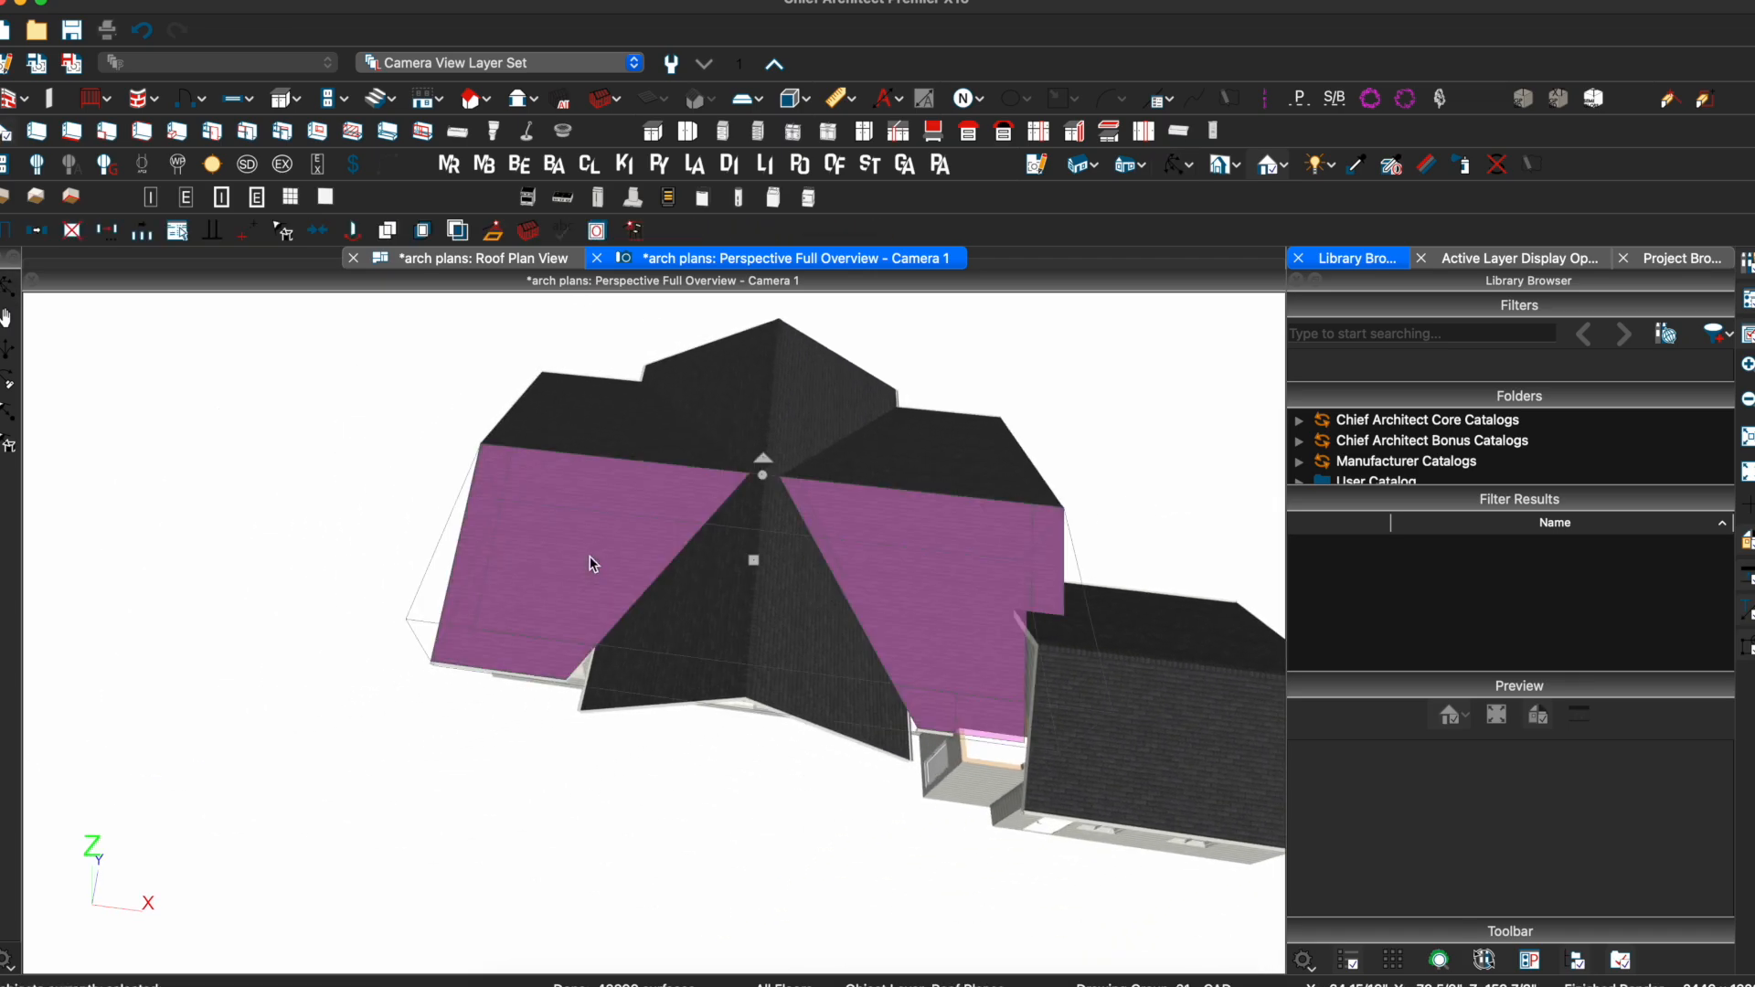
pyautogui.press('Delete')
pyautogui.click(605, 445)
pyautogui.keyDown('shift'); pyautogui.click(855, 454); pyautogui.keyUp('shift')
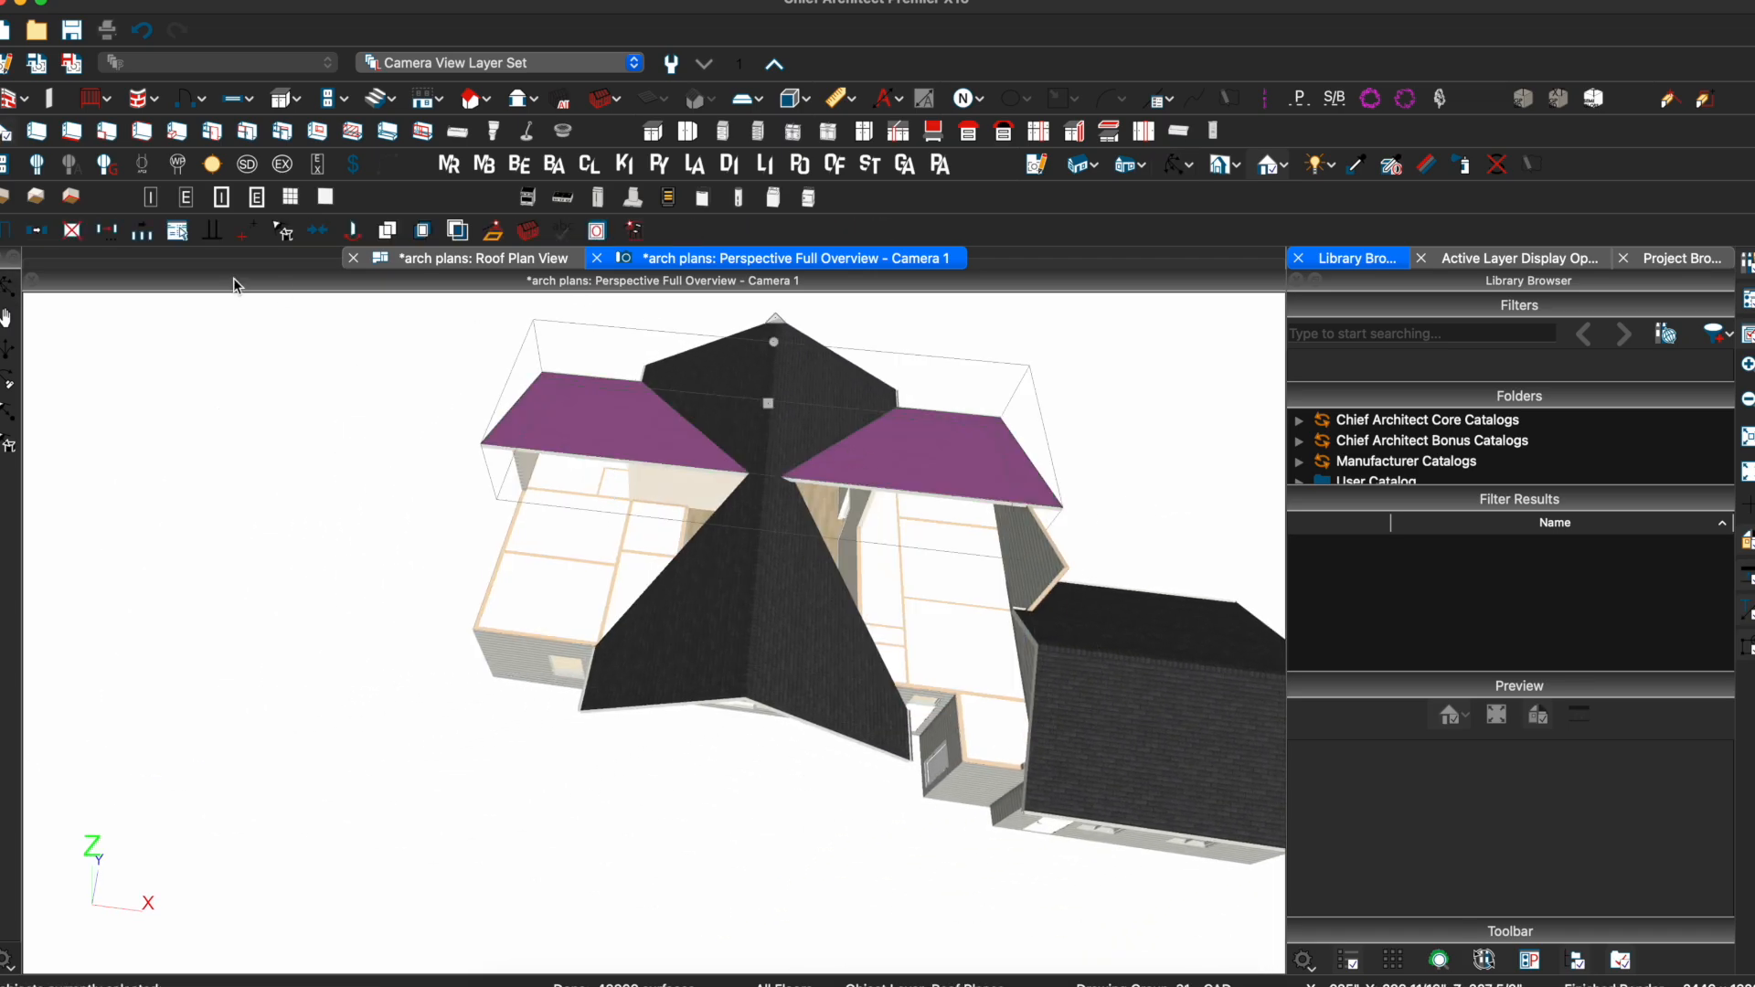
pyautogui.click(37, 233)
pyautogui.click(143, 233)
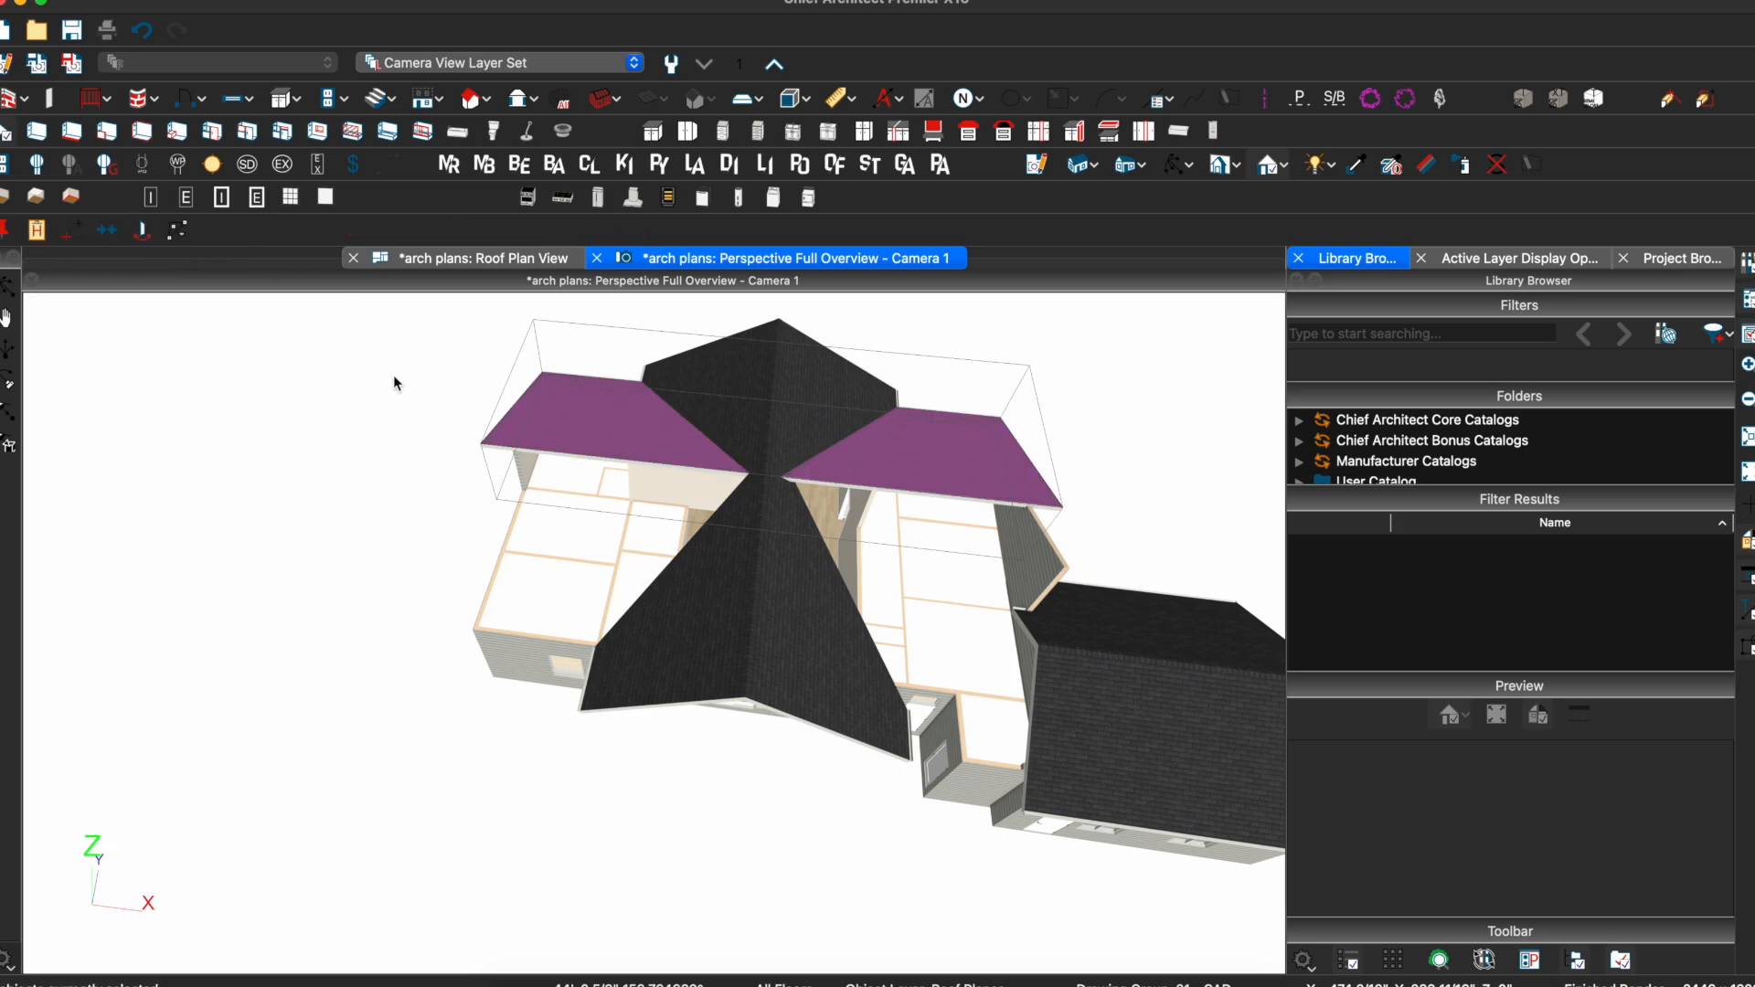
pyautogui.moveTo(471, 442); pyautogui.dragTo(478, 446)
pyautogui.click(478, 447)
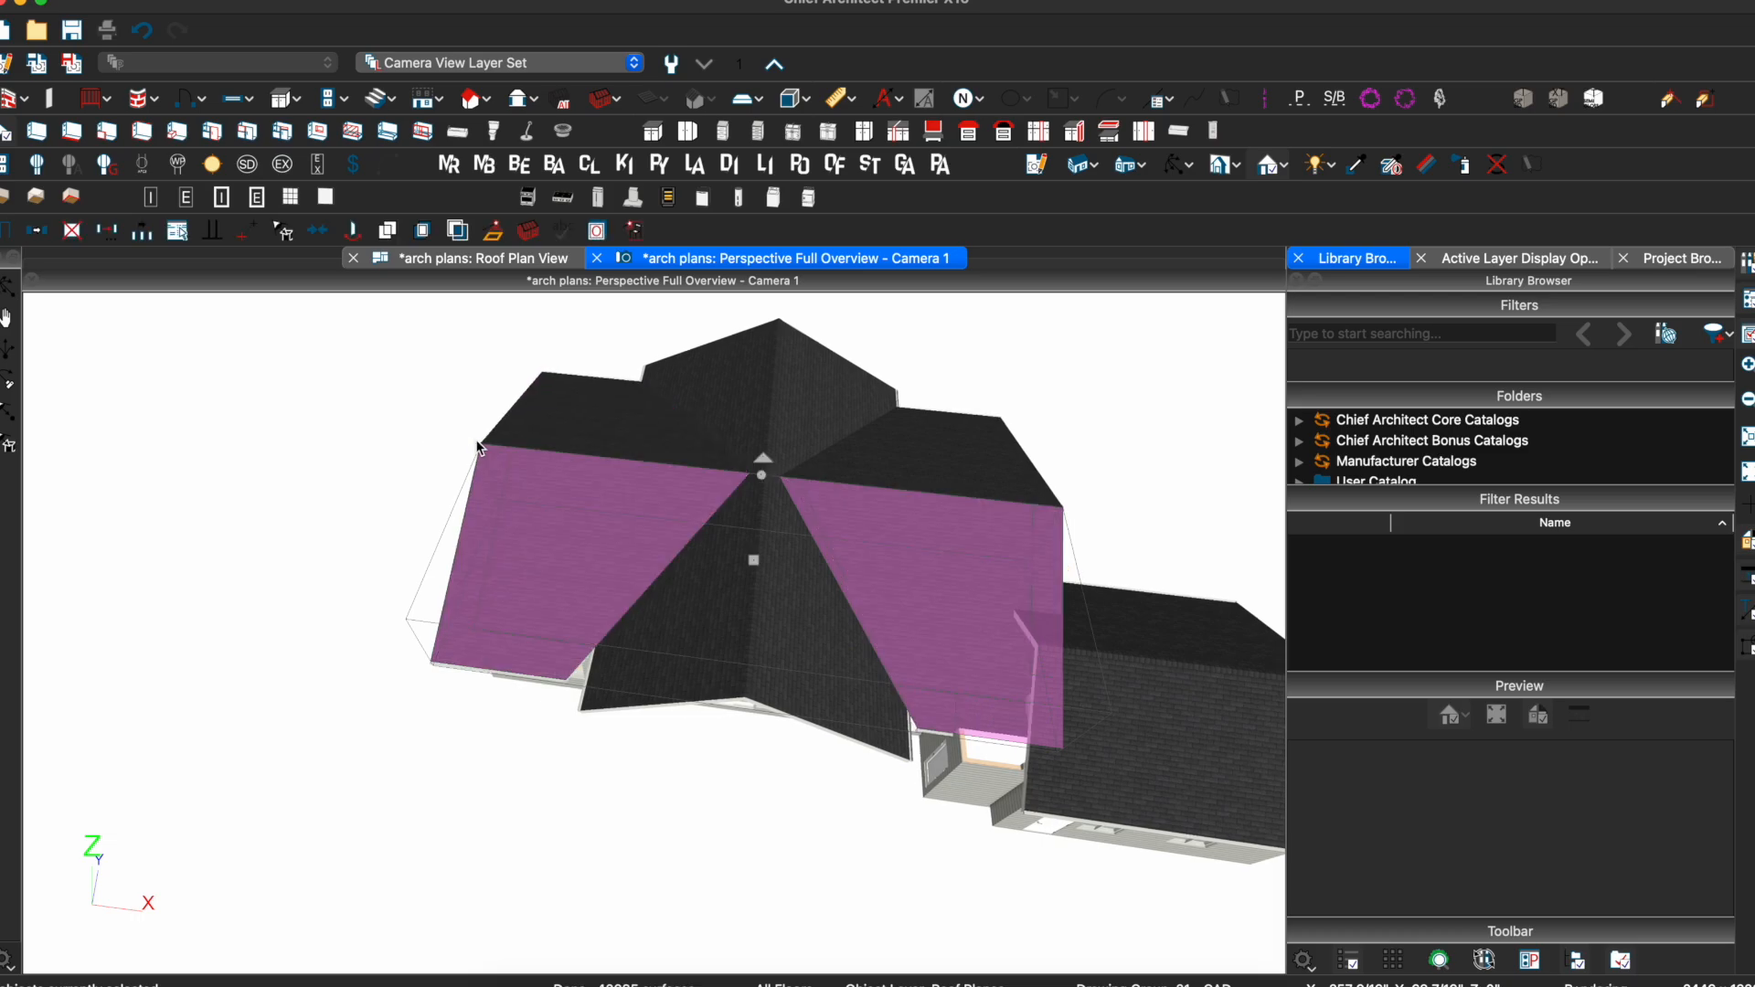
# Pull the central roof plane's lower-left edge into place against the mirrored planes
pyautogui.click(867, 547)
pyautogui.keyDown('shift'); pyautogui.click(801, 546); pyautogui.keyUp('shift')
pyautogui.keyDown('shift'); pyautogui.click(801, 545); pyautogui.keyUp('shift')
pyautogui.click(722, 565)
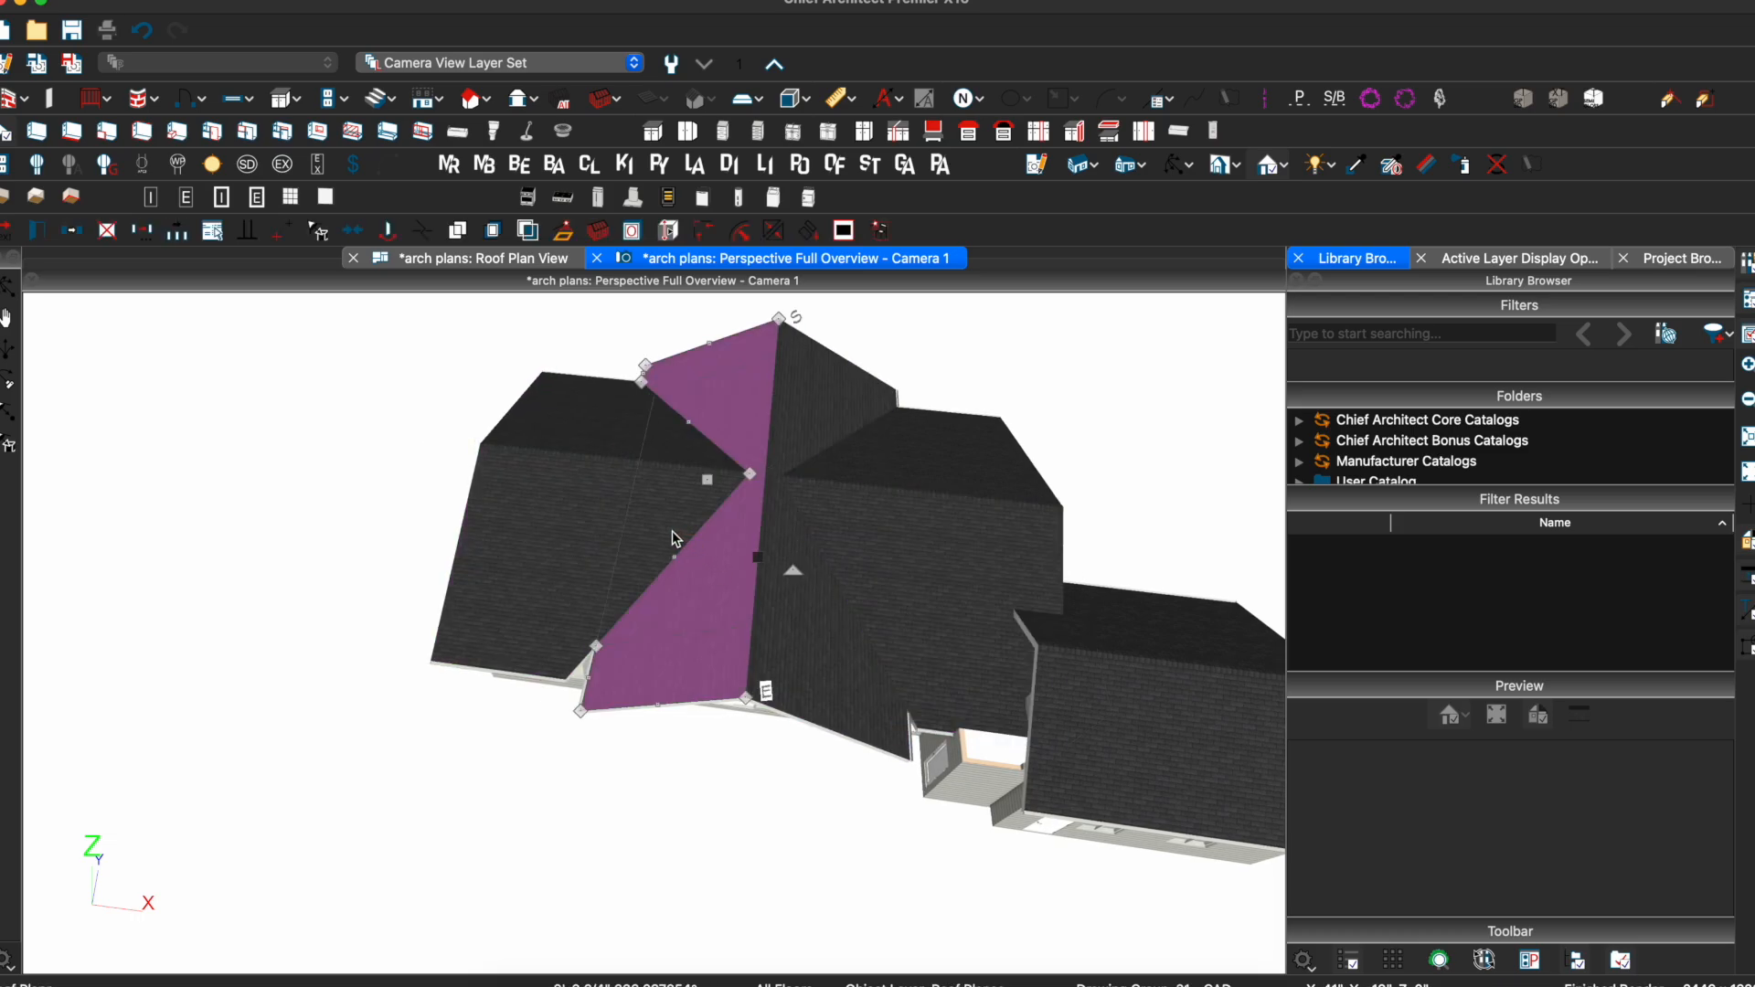
pyautogui.click(672, 539)
pyautogui.keyDown('shift'); pyautogui.click(689, 551); pyautogui.keyUp('shift')
pyautogui.keyDown('shift'); pyautogui.click(689, 551); pyautogui.keyUp('shift')
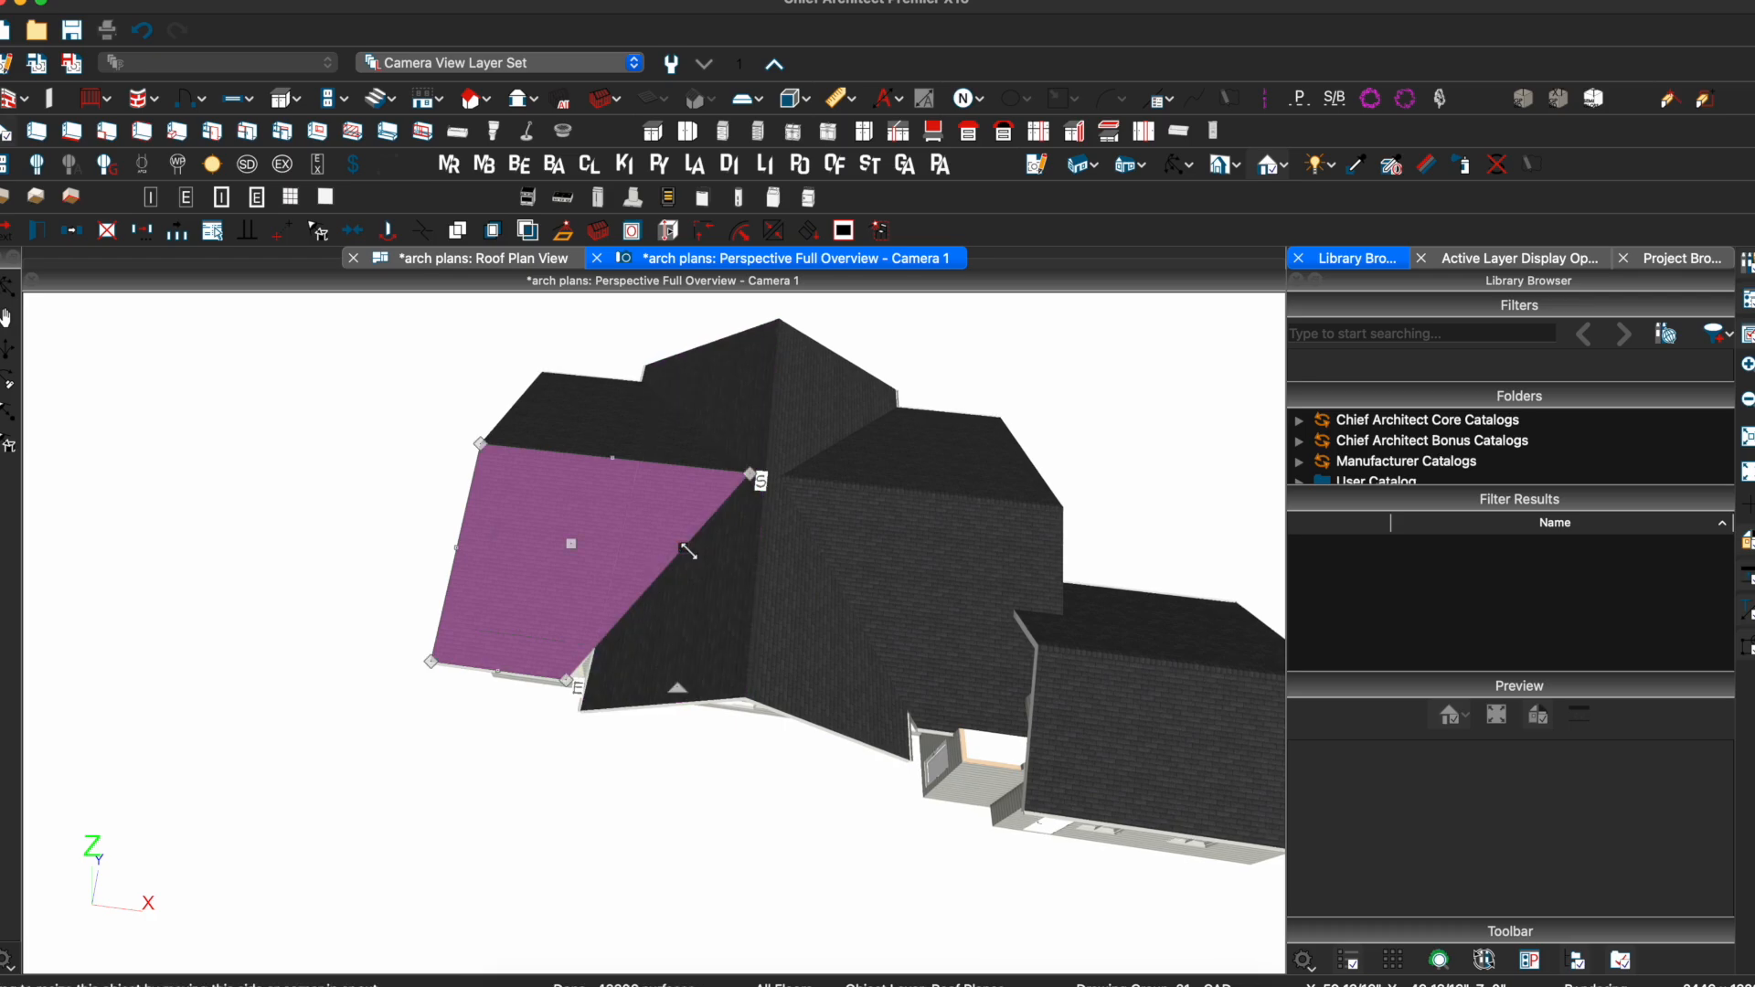
pyautogui.click(601, 654)
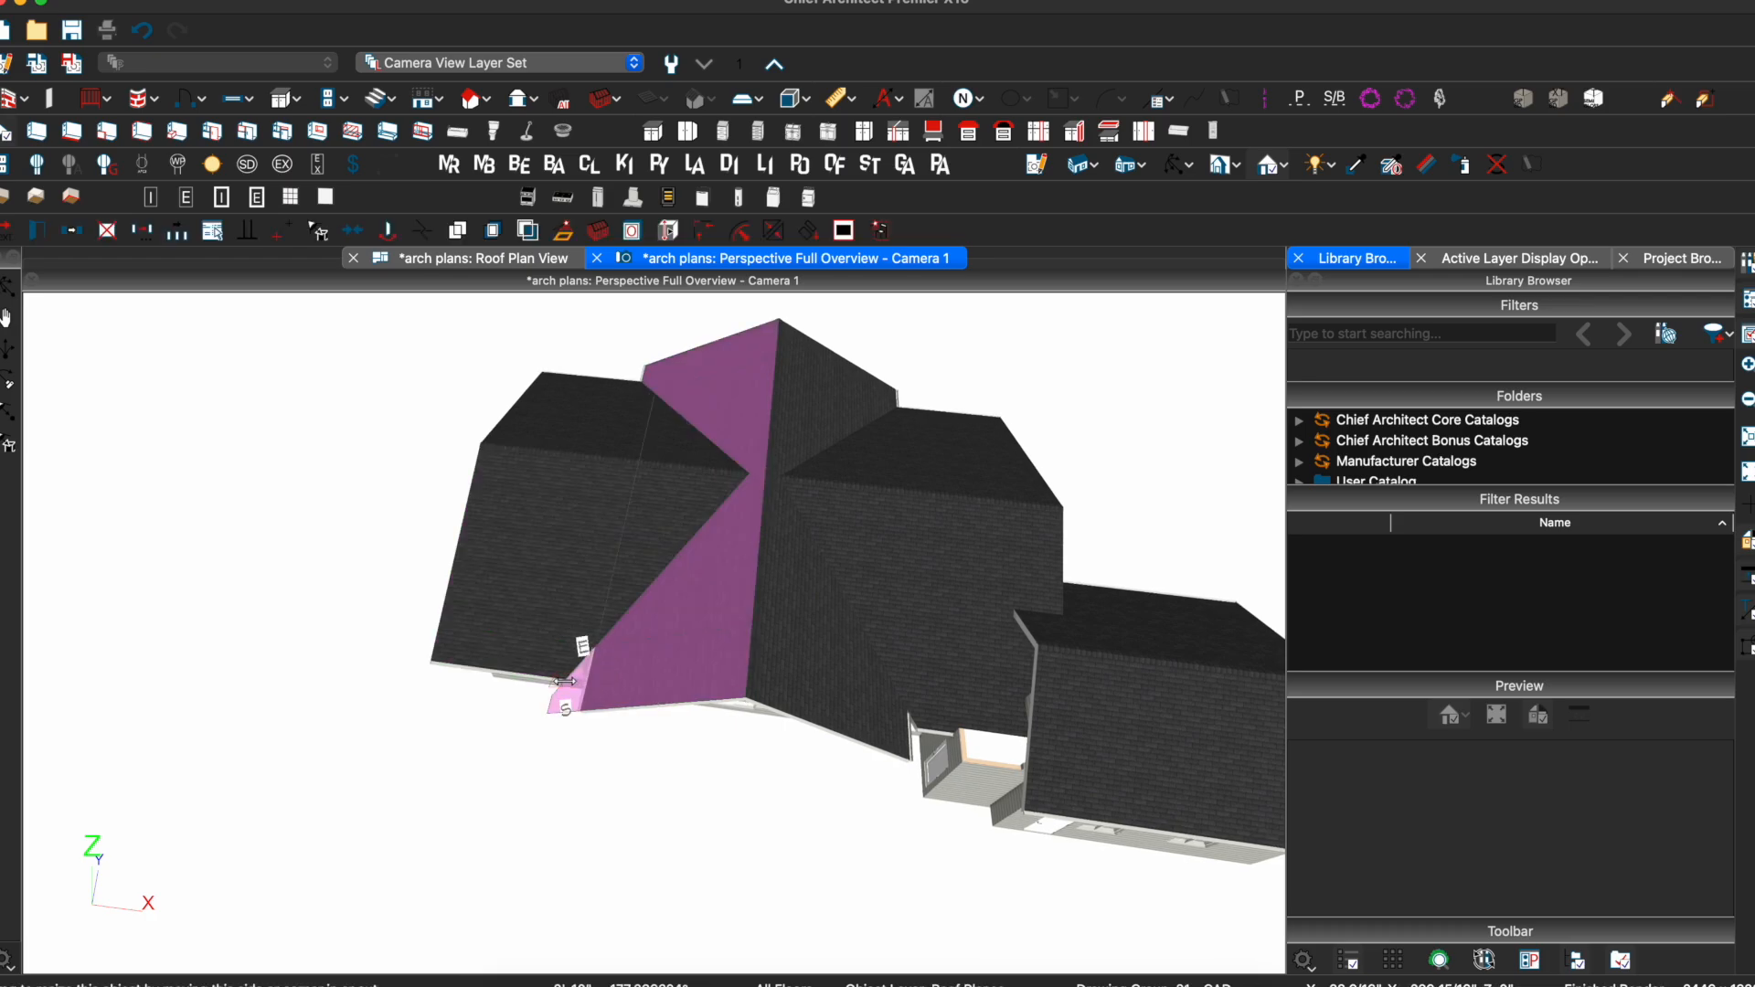
pyautogui.moveTo(576, 679); pyautogui.dragTo(569, 680)
# Stretch the central roof plane's lower edge to the right to meet its neighbour
pyautogui.moveTo(873, 670); pyautogui.dragTo(849, 711, button='middle')
pyautogui.scroll(3, 850, 715)
pyautogui.click(814, 740)
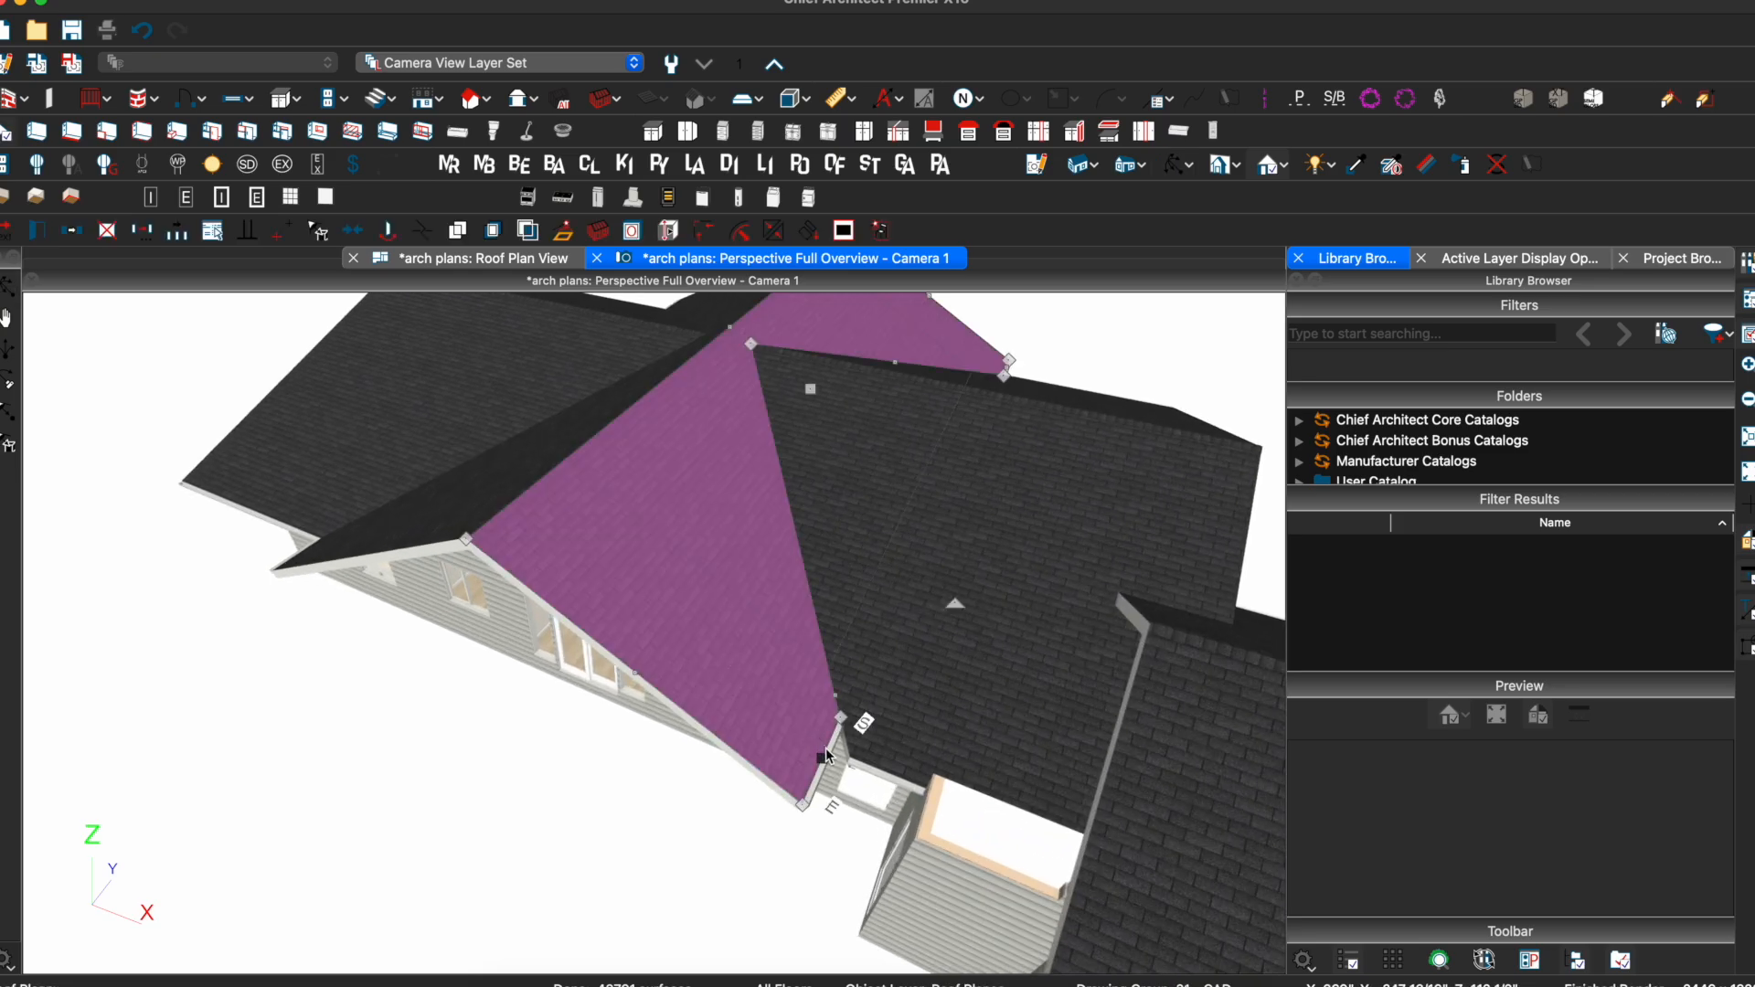
pyautogui.moveTo(822, 757); pyautogui.dragTo(853, 759)
pyautogui.moveTo(752, 580); pyautogui.dragTo(845, 455, button='middle')
# Move the camera into the room to inspect the ceiling, then switch to the Roof Plan View
pyautogui.scroll(5, 845, 455)
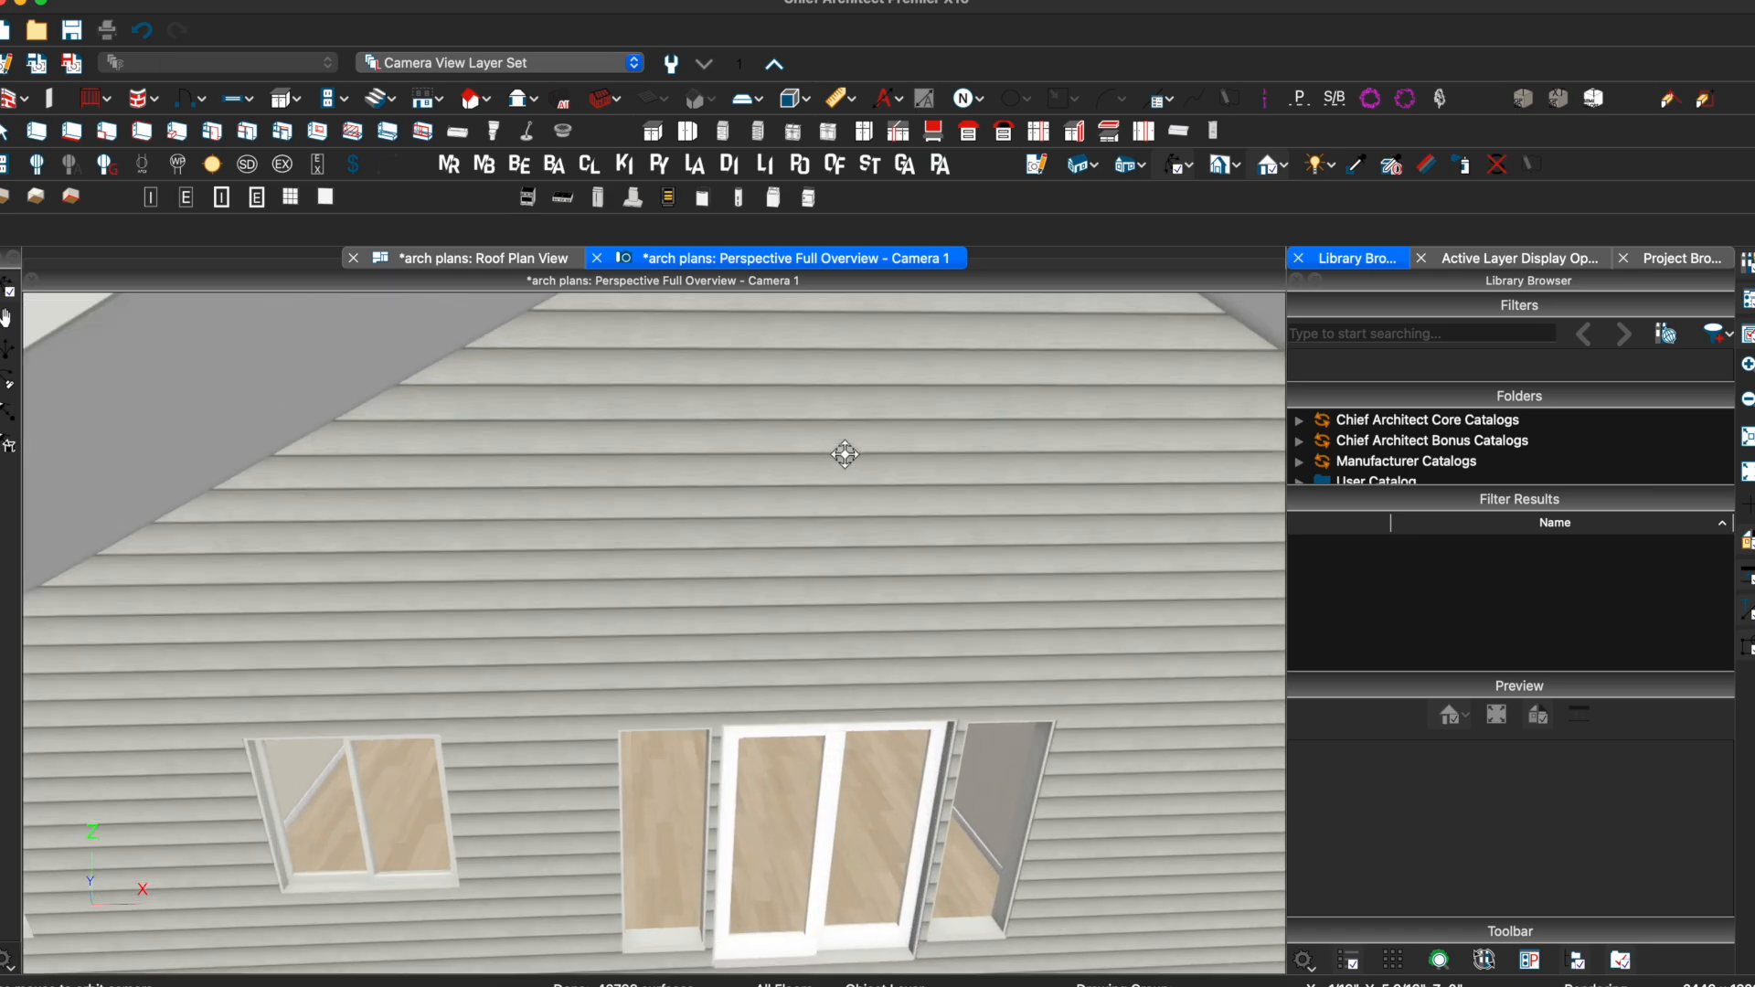
pyautogui.moveTo(845, 455); pyautogui.dragTo(858, 424)
pyautogui.scroll(5, 859, 423)
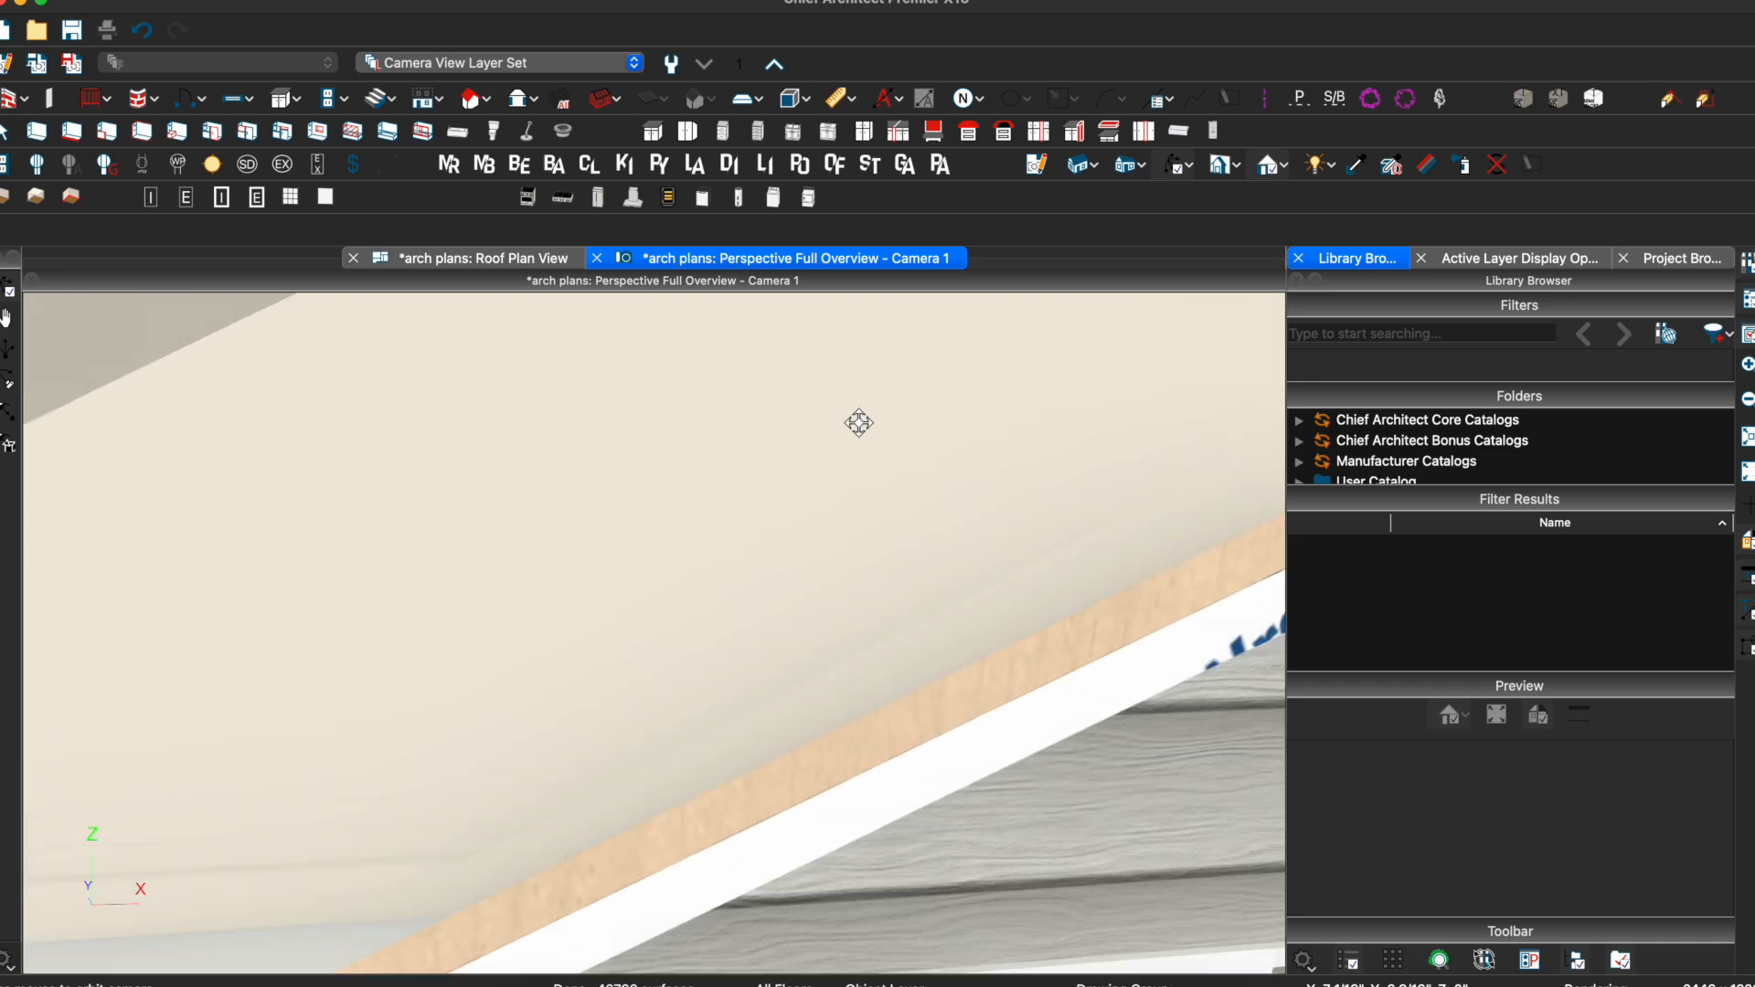
pyautogui.scroll(2, 714, 469)
pyautogui.moveTo(624, 519); pyautogui.dragTo(883, 394, button='middle')
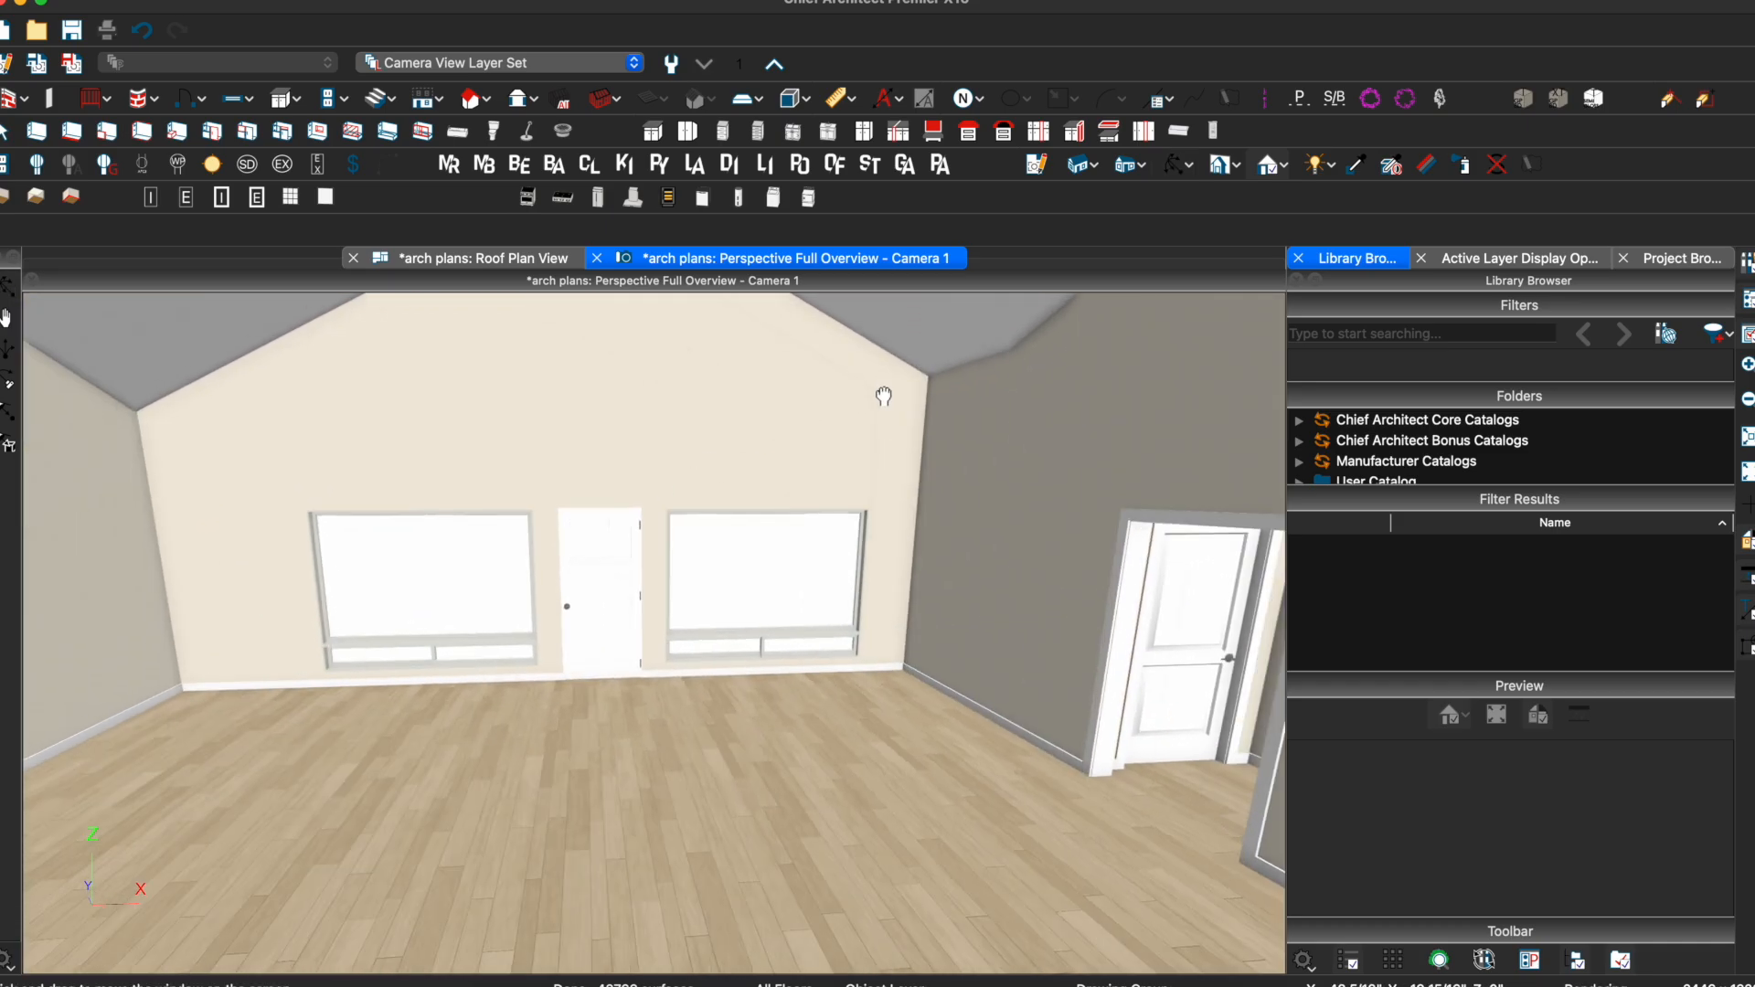
pyautogui.moveTo(669, 495)
pyautogui.mouseDown()
pyautogui.moveTo(762, 368)
pyautogui.moveTo(912, 302)
pyautogui.moveTo(1014, 420)
pyautogui.moveTo(1082, 443)
pyautogui.moveTo(685, 498)
pyautogui.mouseUp()
pyautogui.scroll(-6, 684, 499)
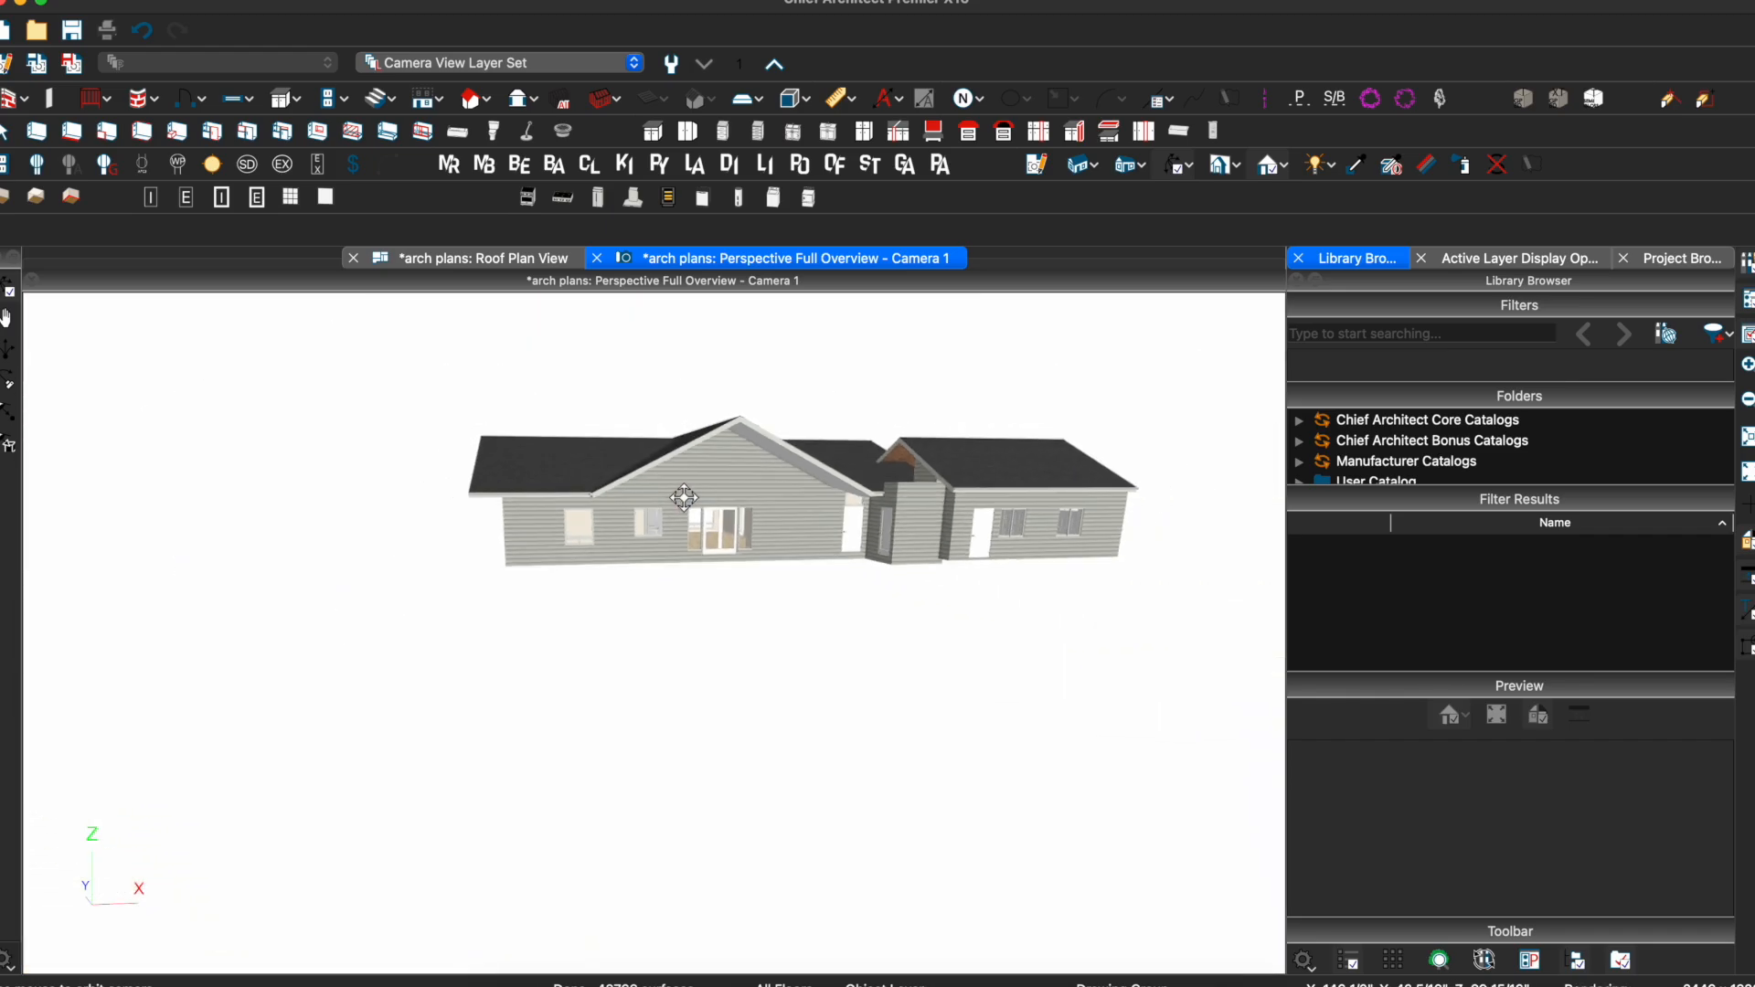
pyautogui.click(456, 260)
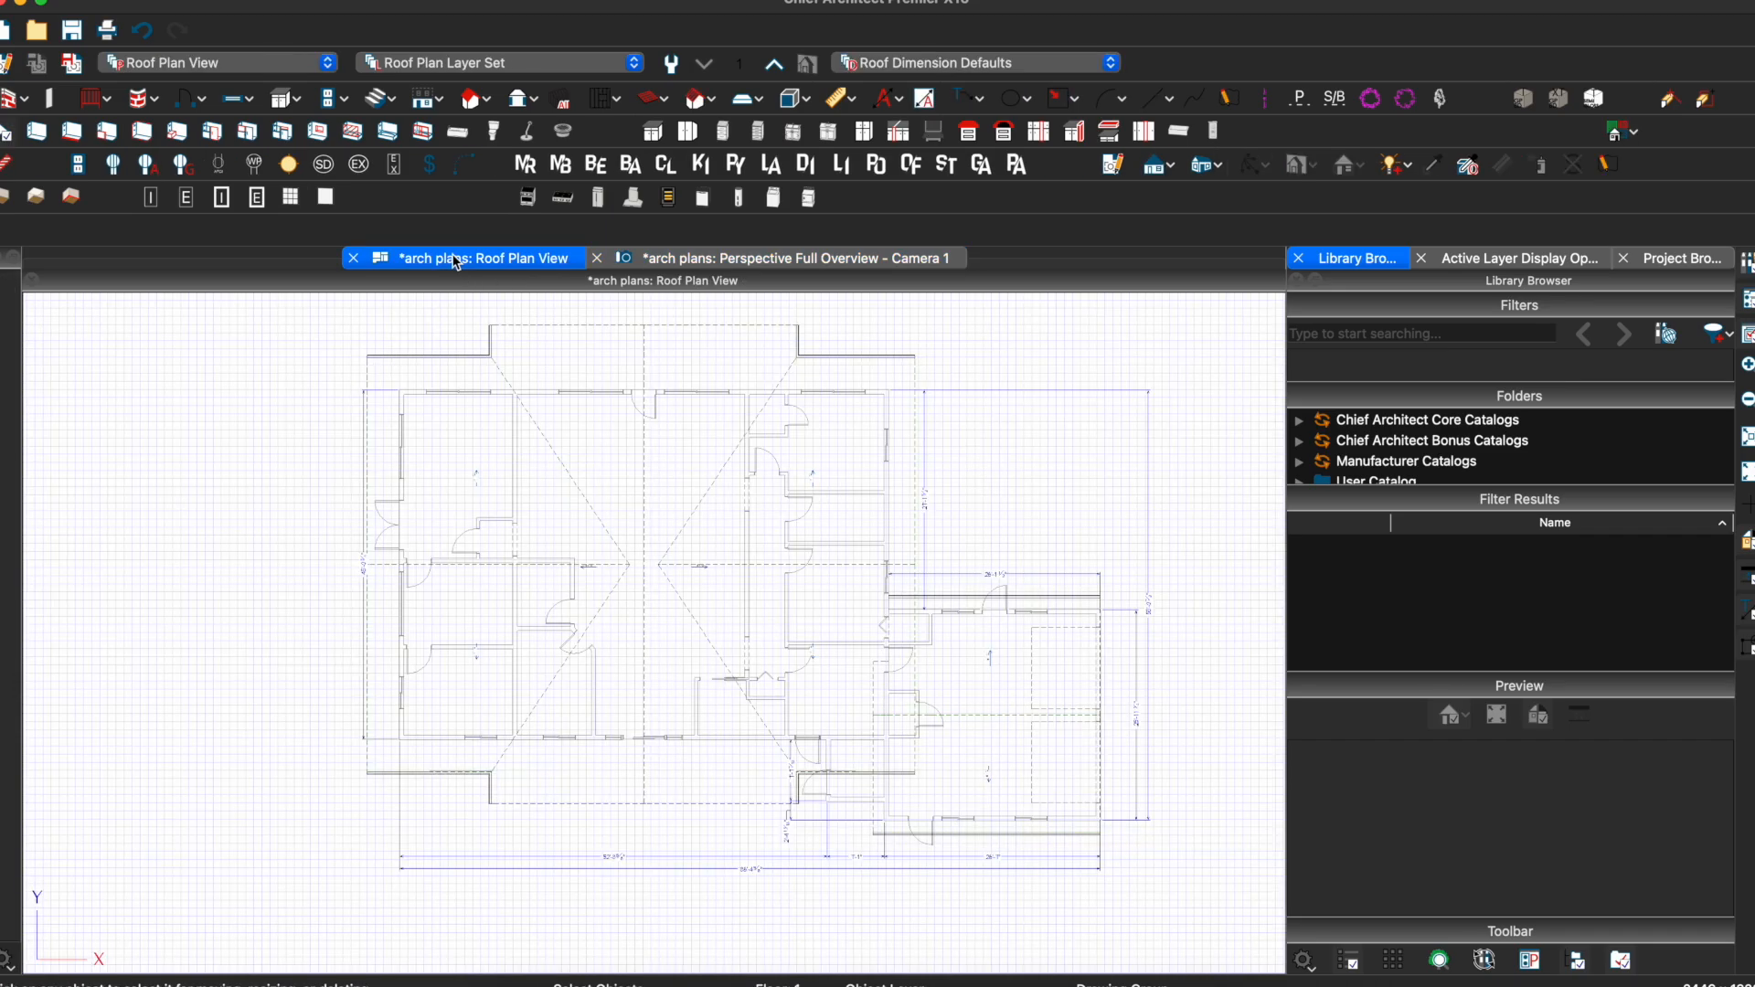
# Draw a rectangular ceiling plane over the central room with the Ceiling Plane tool and select it
pyautogui.click(487, 99)
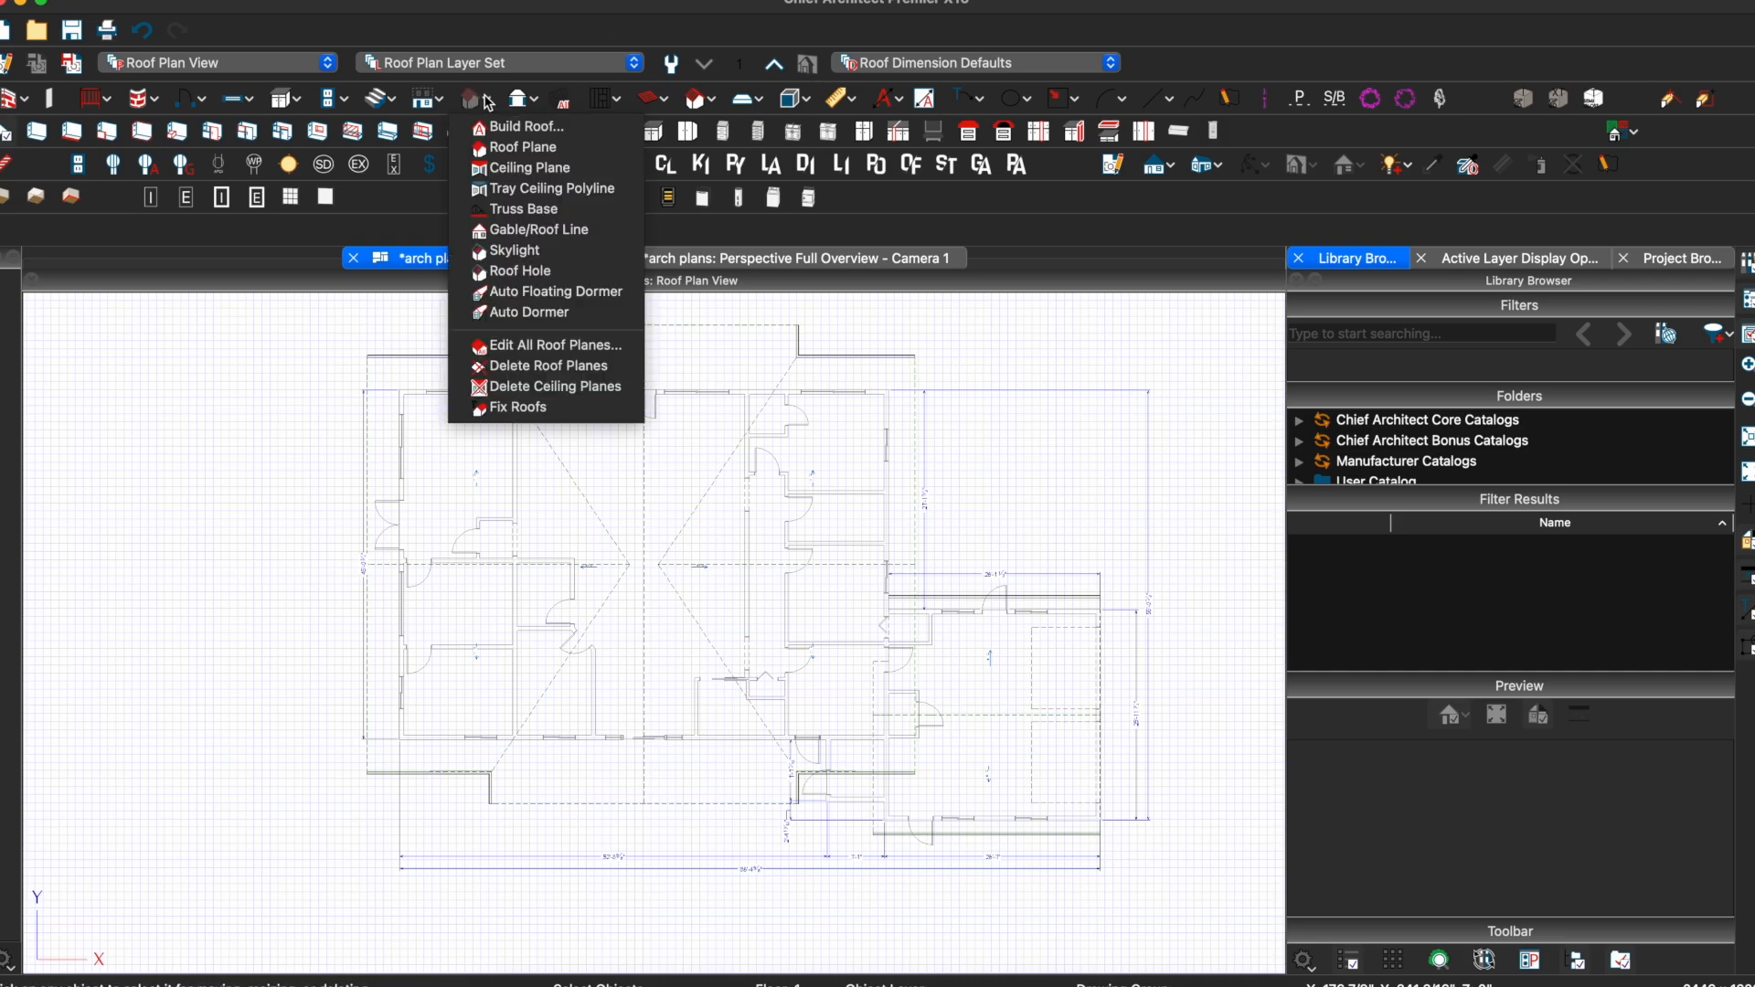
pyautogui.click(579, 170)
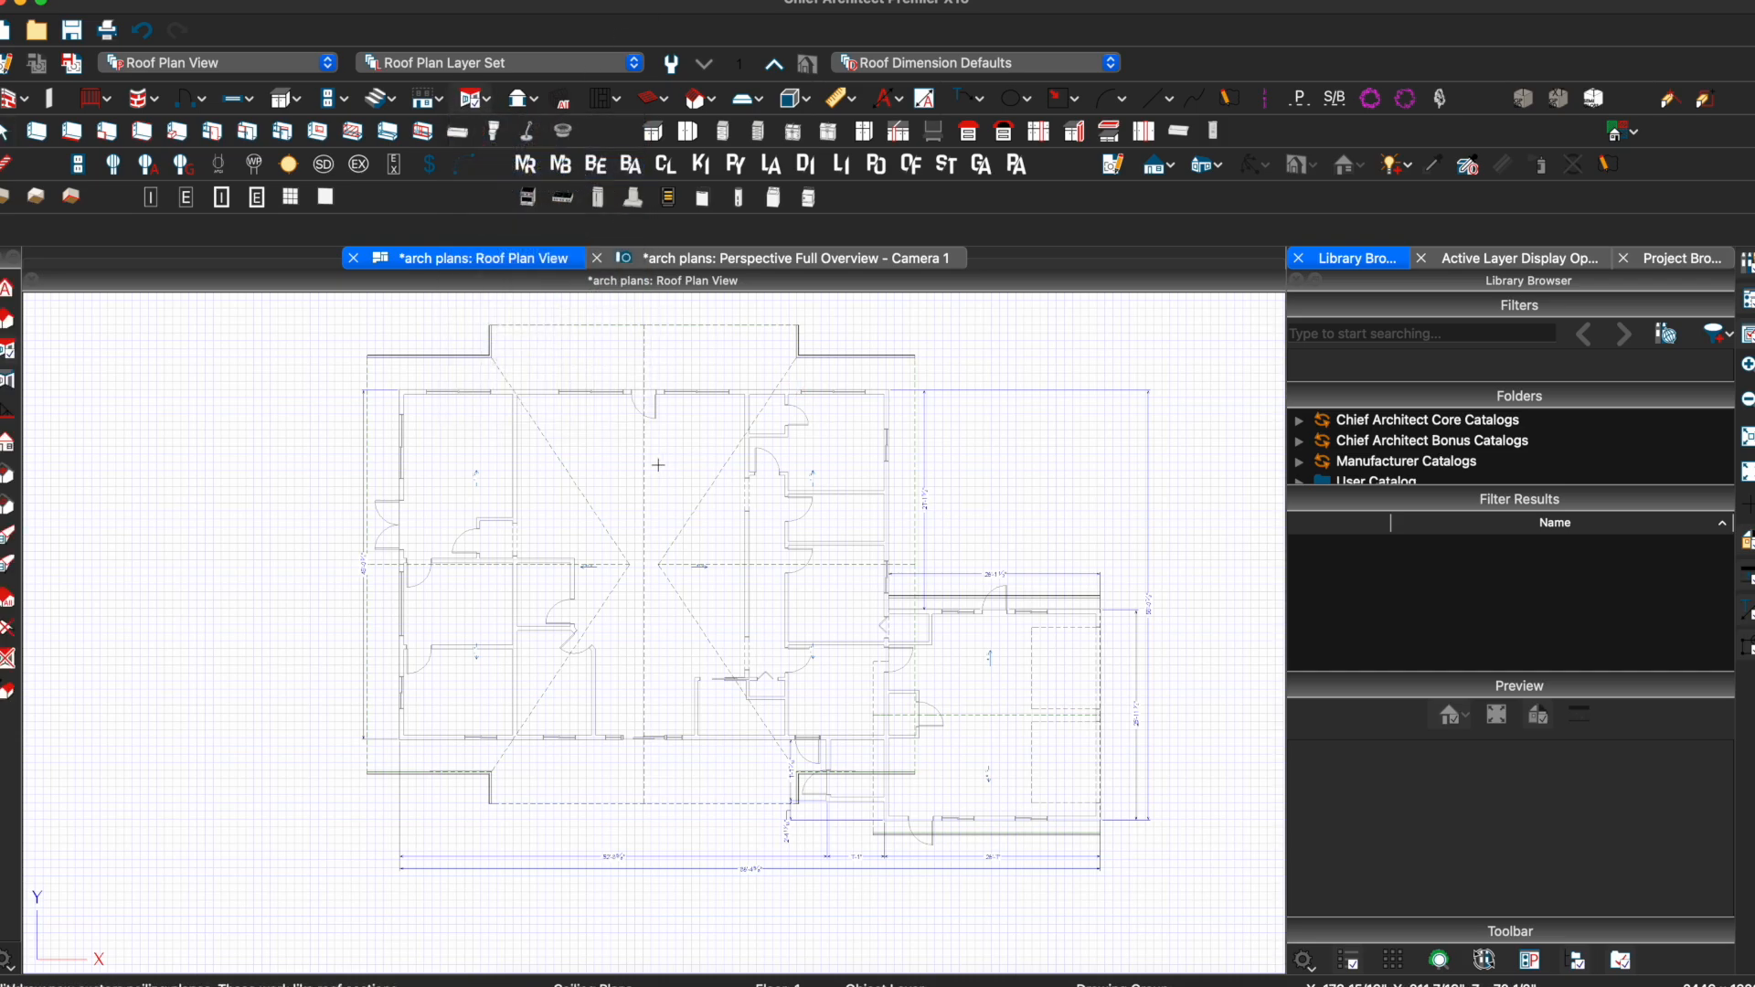
pyautogui.scroll(3, 658, 465)
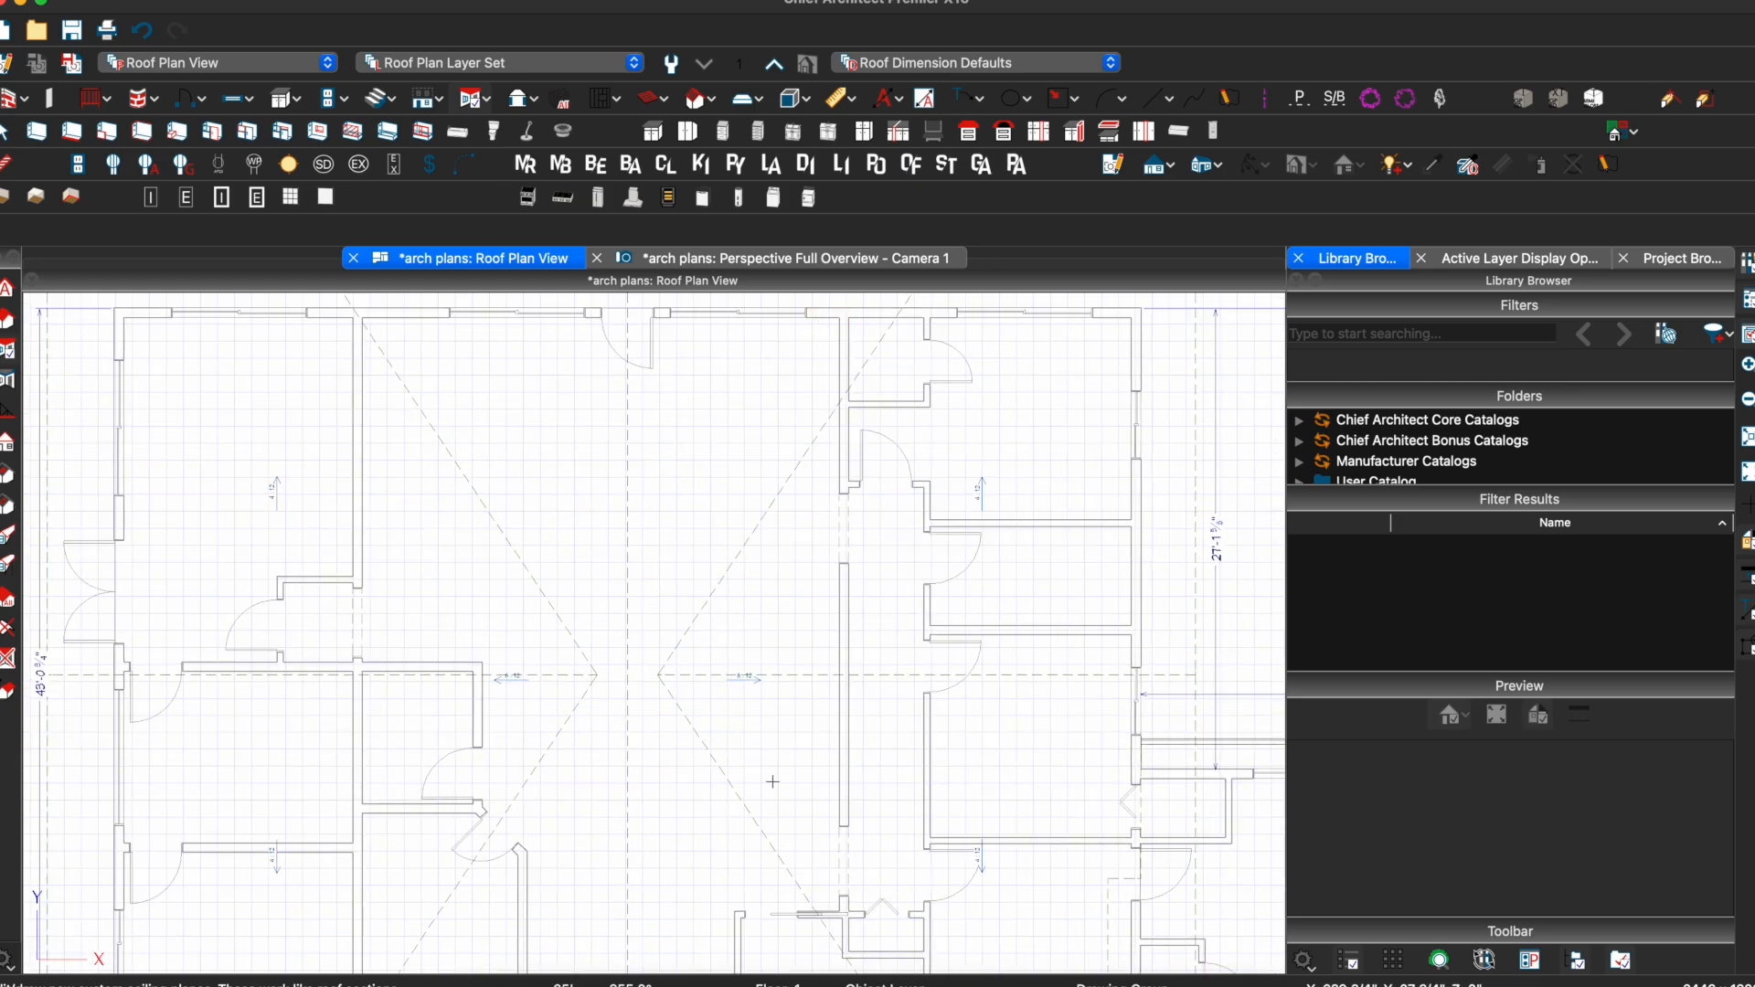
pyautogui.moveTo(805, 860); pyautogui.dragTo(836, 911)
pyautogui.click(629, 849)
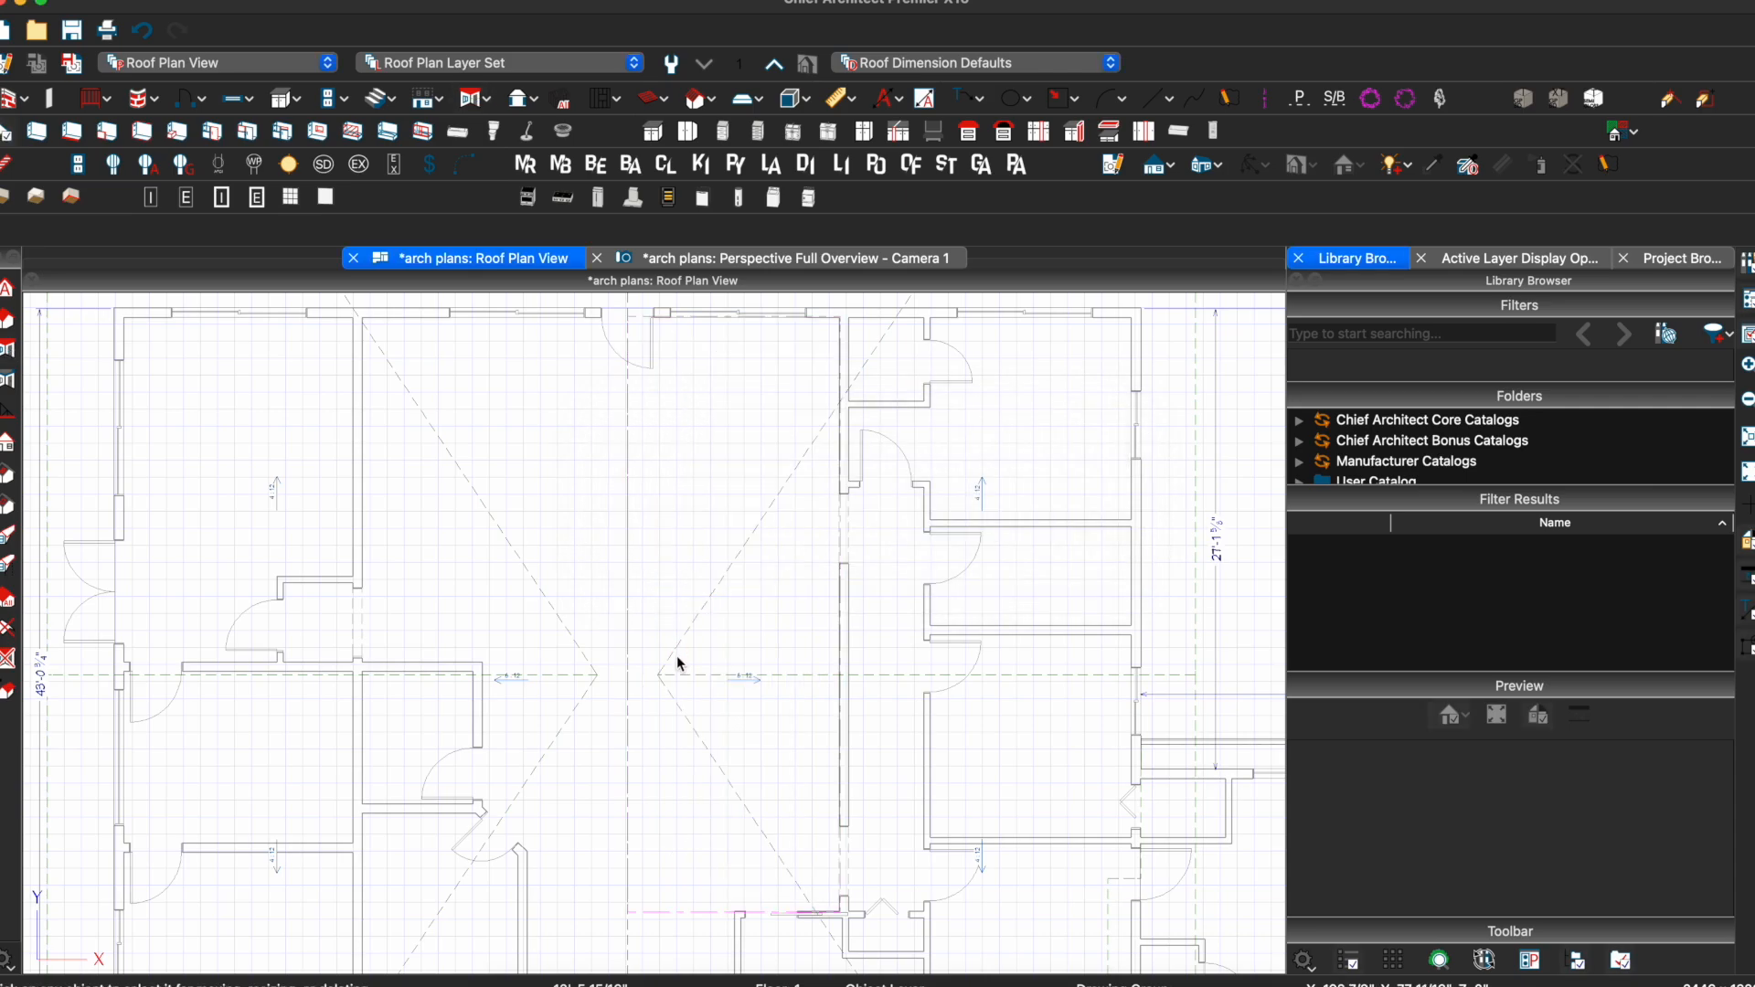
pyautogui.scroll(-10, 695, 512)
pyautogui.click(722, 606)
pyautogui.scroll(4, 722, 606)
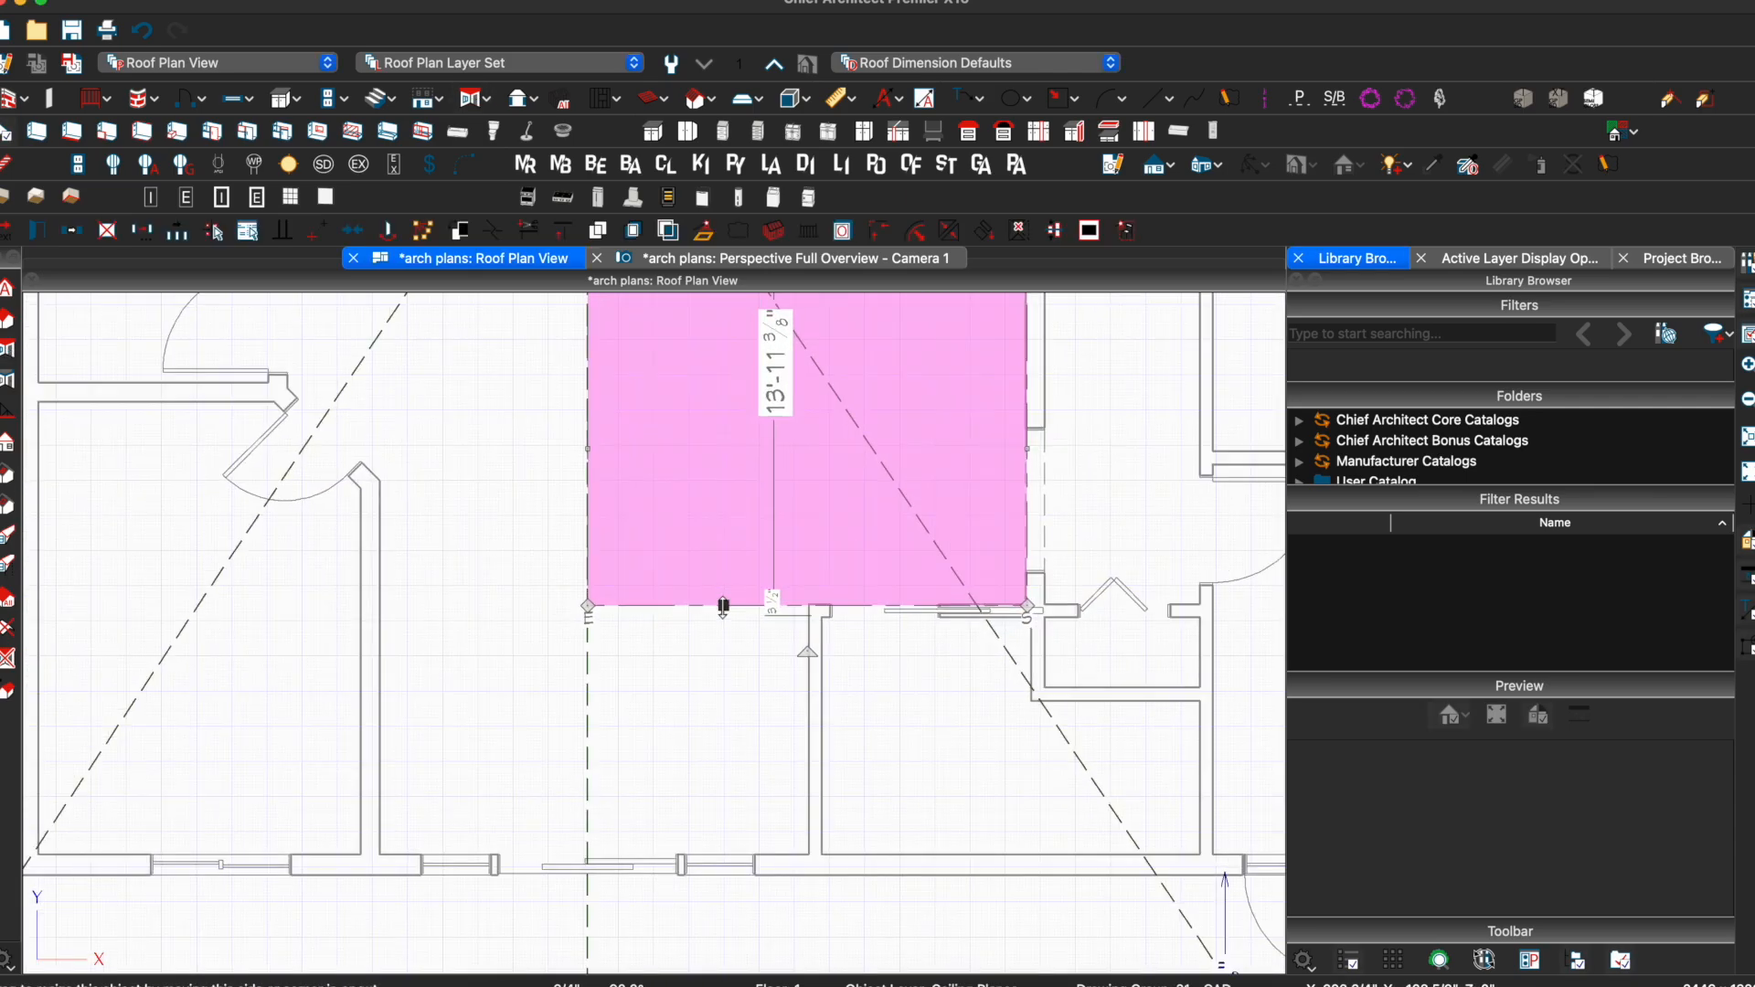
# Break the ceiling plane's lower edge and extend that part down to the bottom wall and rightward
pyautogui.rightClick(808, 601)
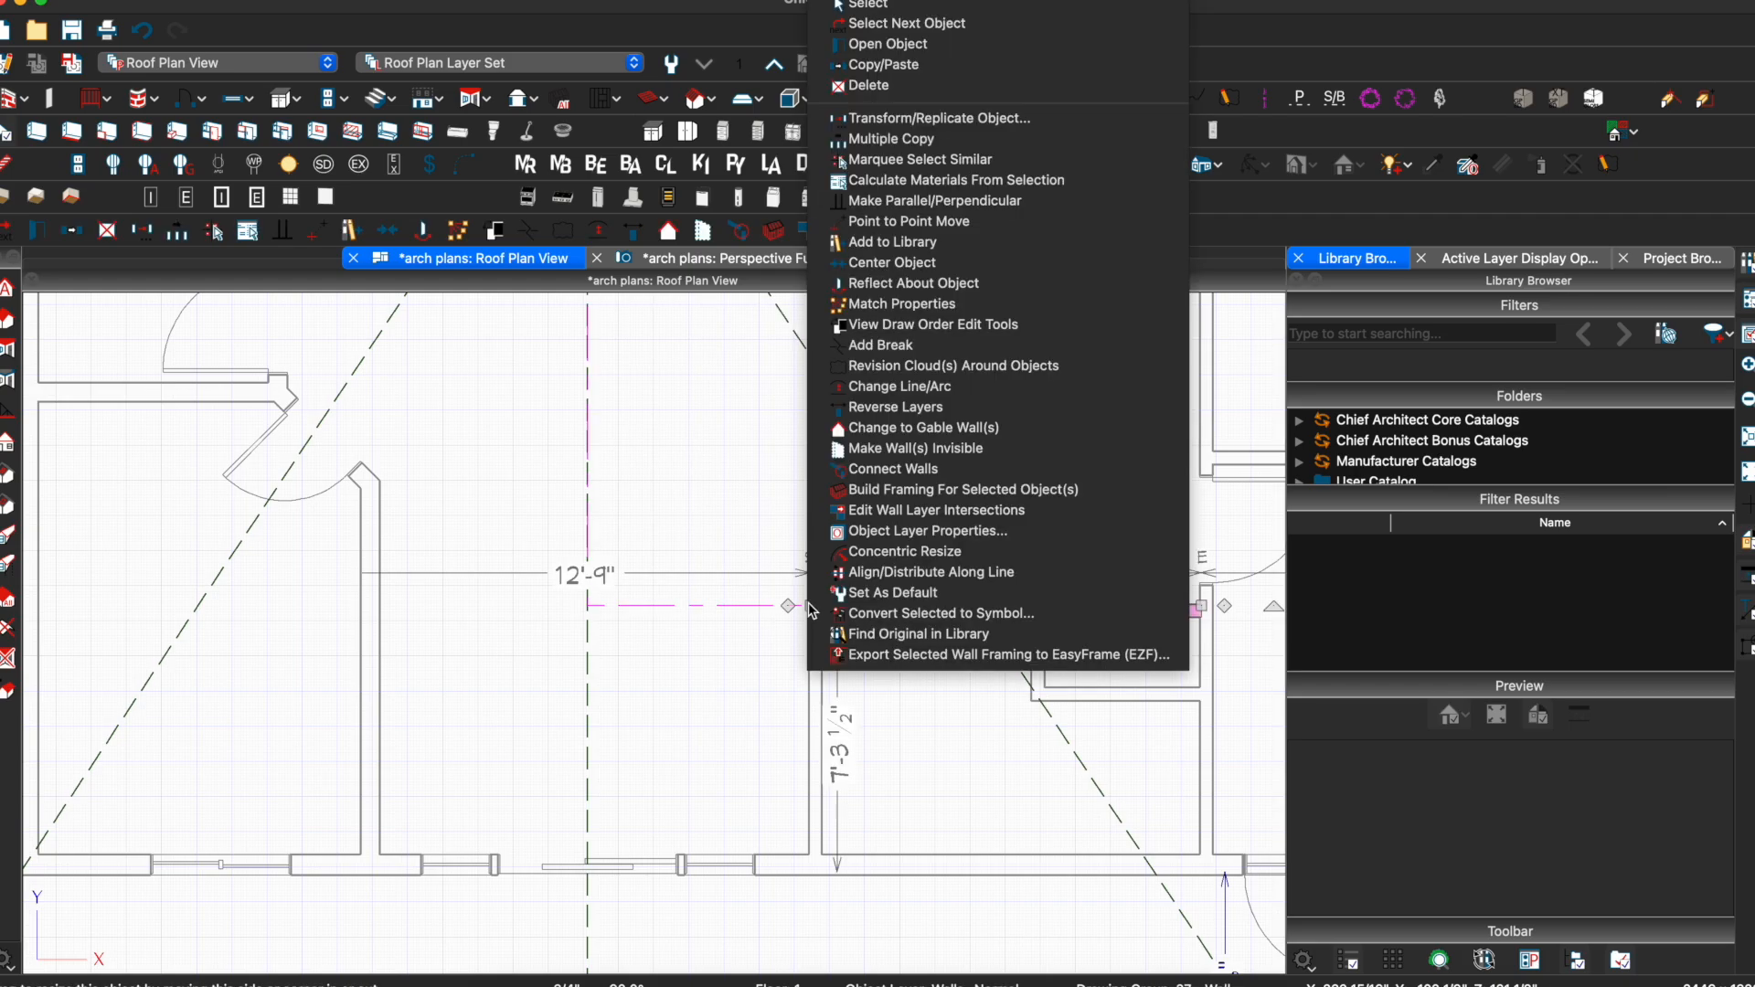
pyautogui.click(783, 607)
pyautogui.click(783, 607)
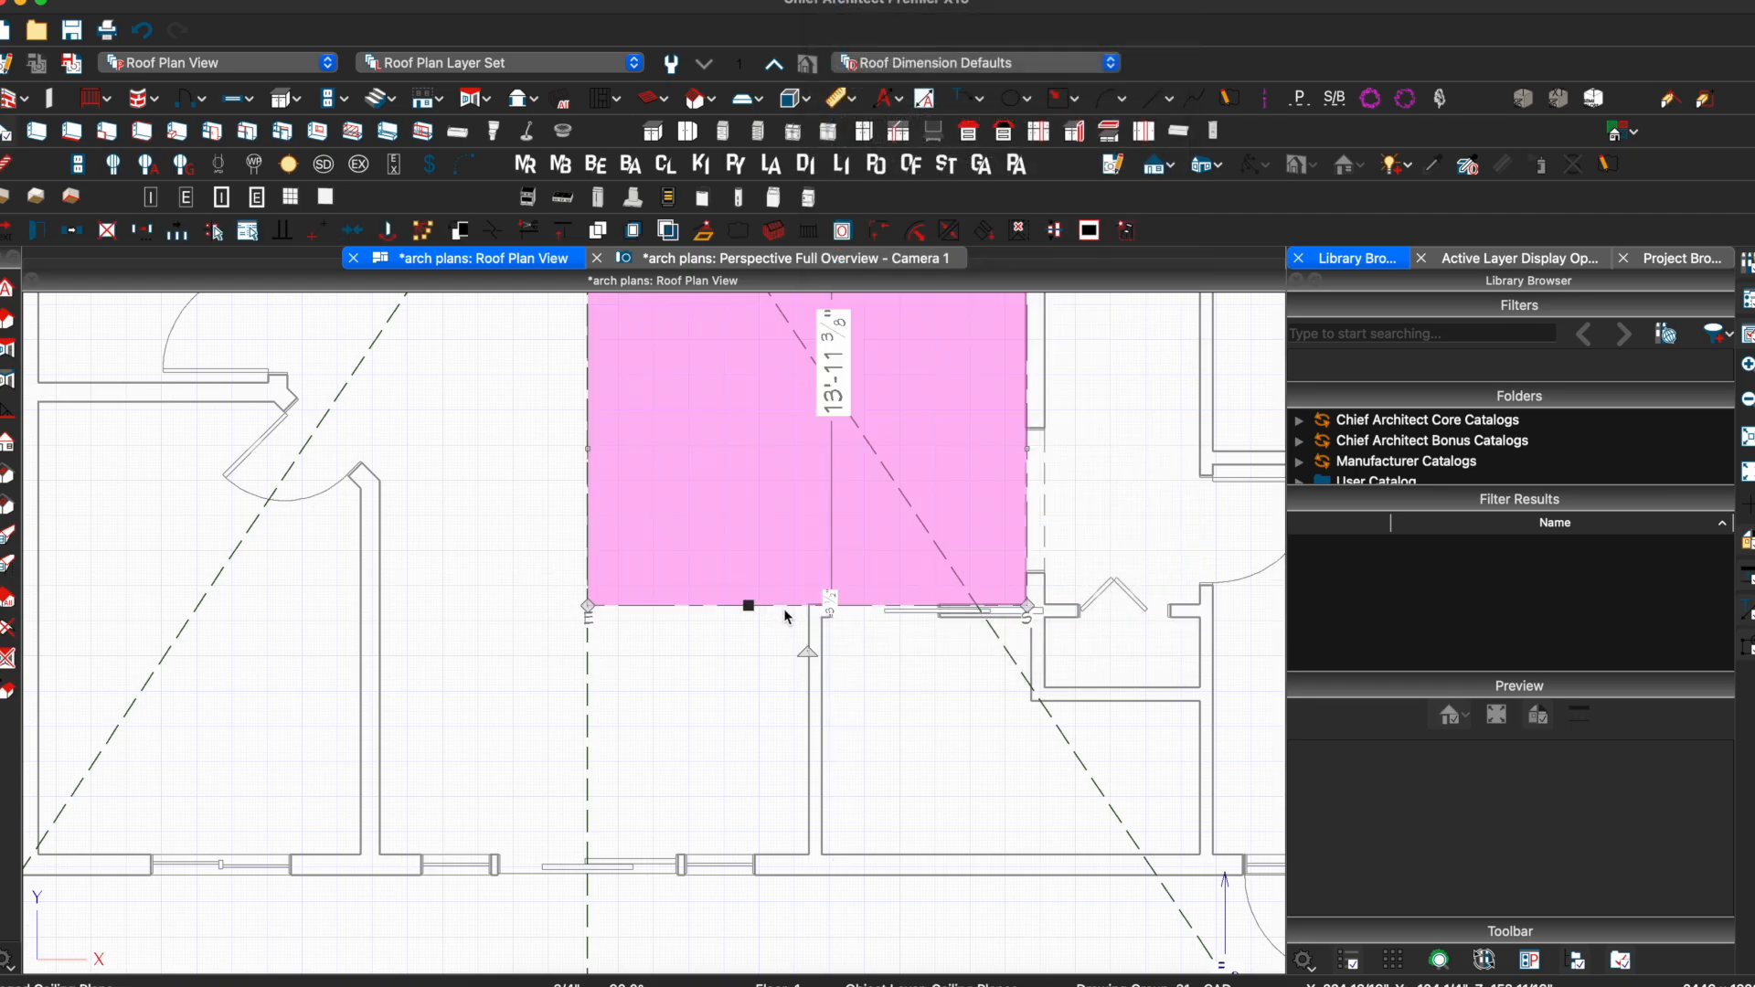
pyautogui.rightClick(752, 605)
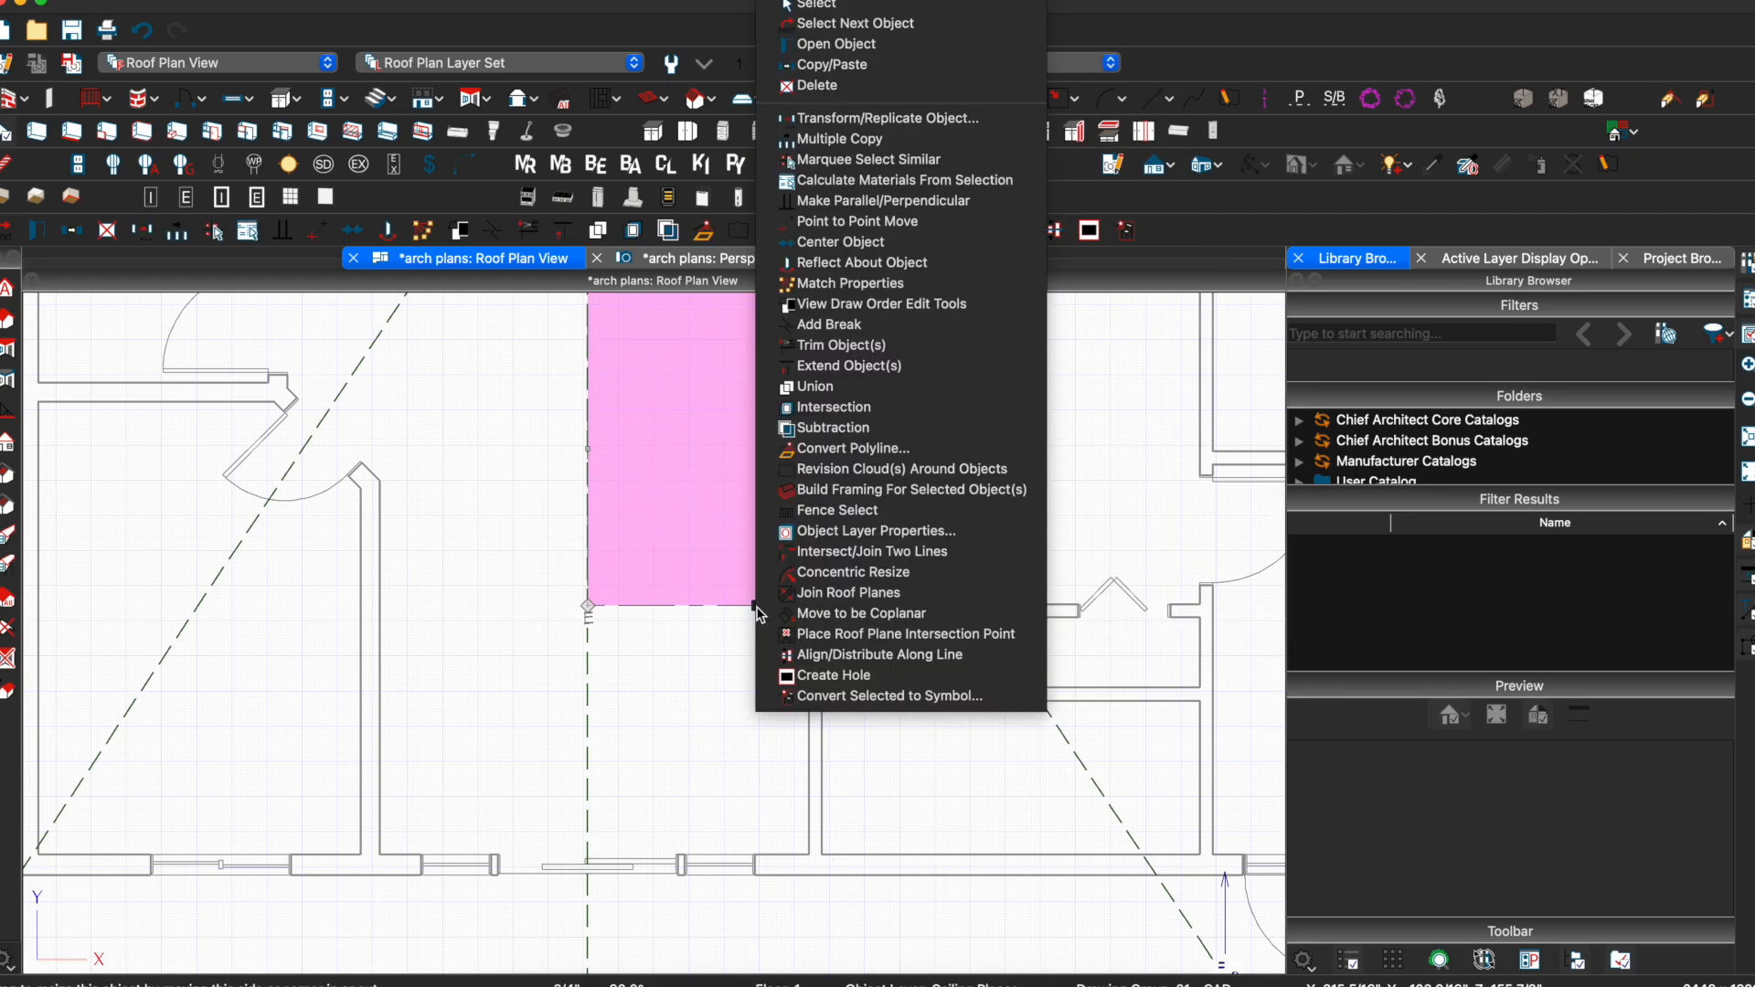
pyautogui.click(873, 322)
pyautogui.click(738, 606)
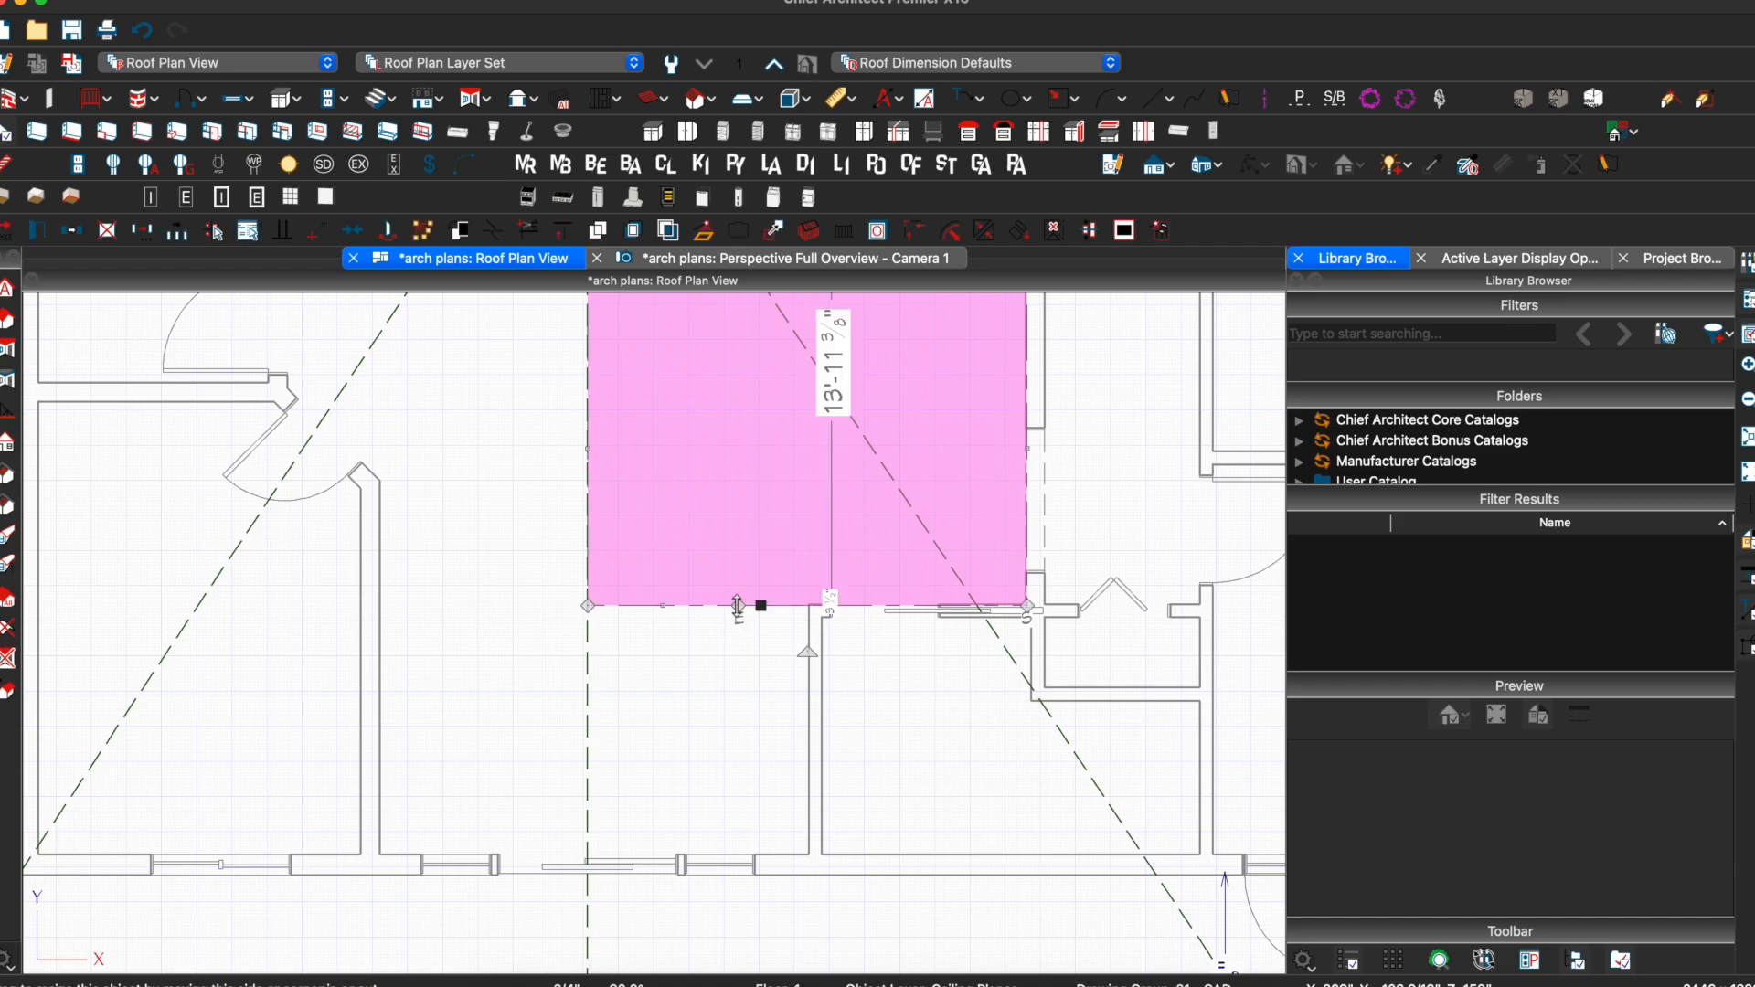
pyautogui.moveTo(661, 608); pyautogui.dragTo(661, 857)
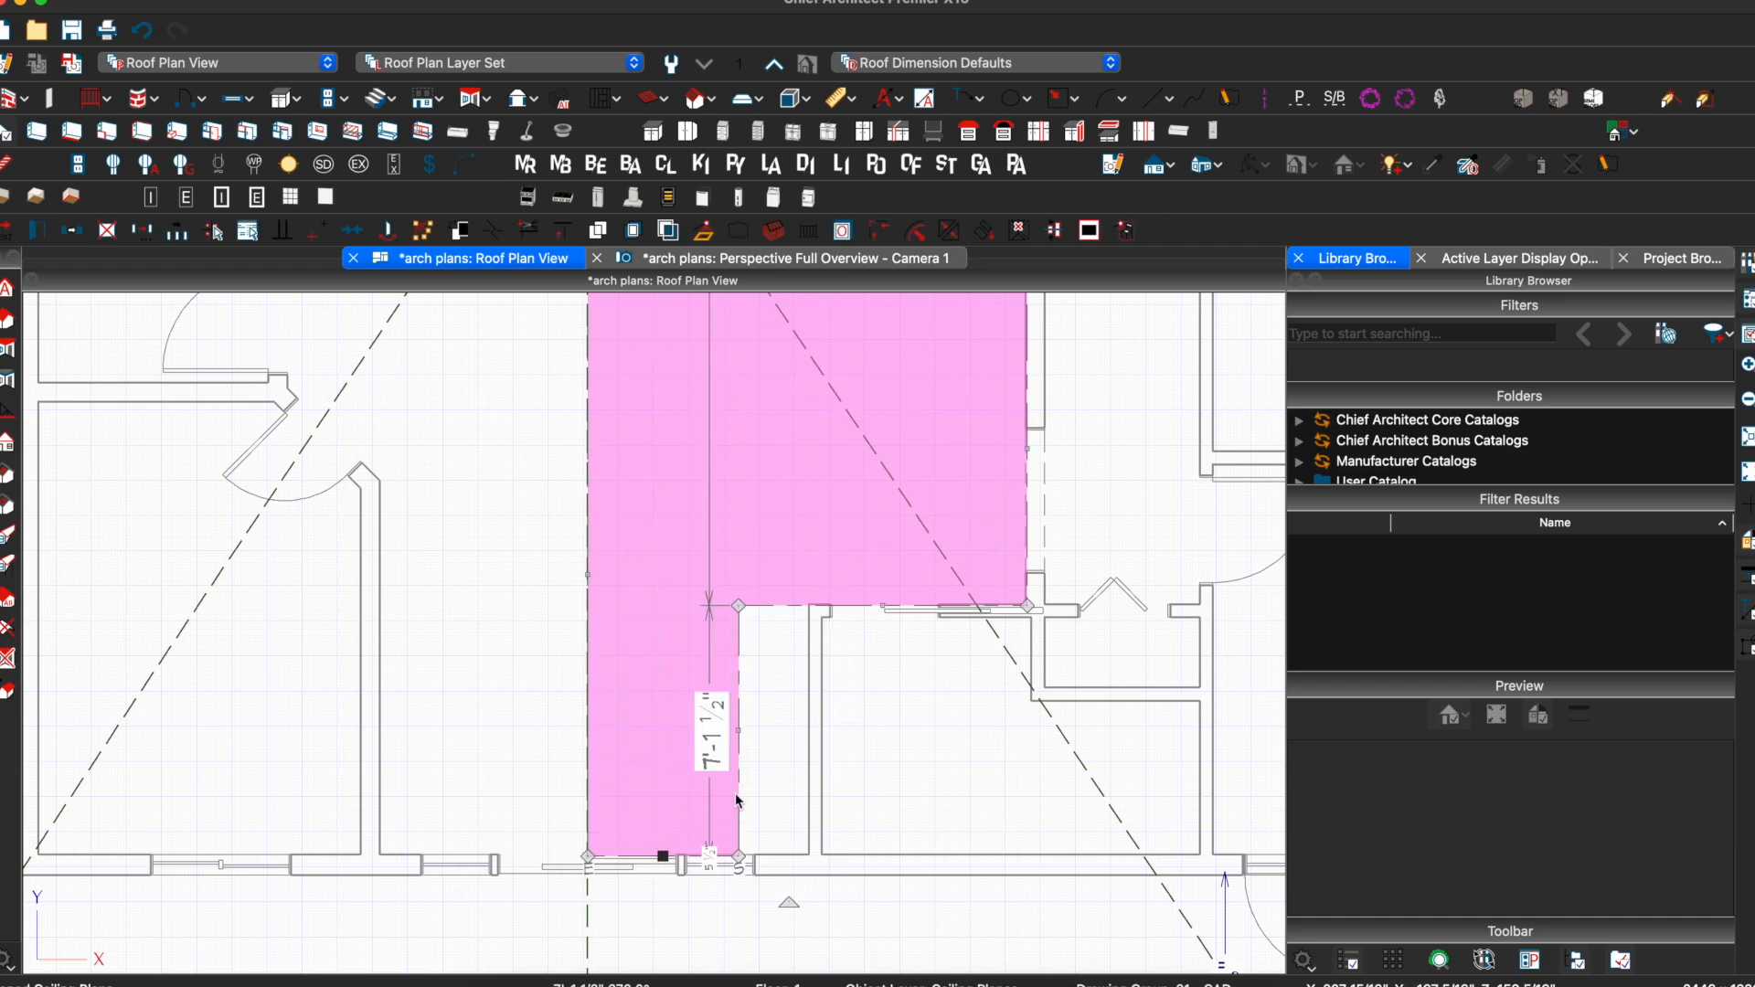
pyautogui.moveTo(745, 733); pyautogui.dragTo(809, 729)
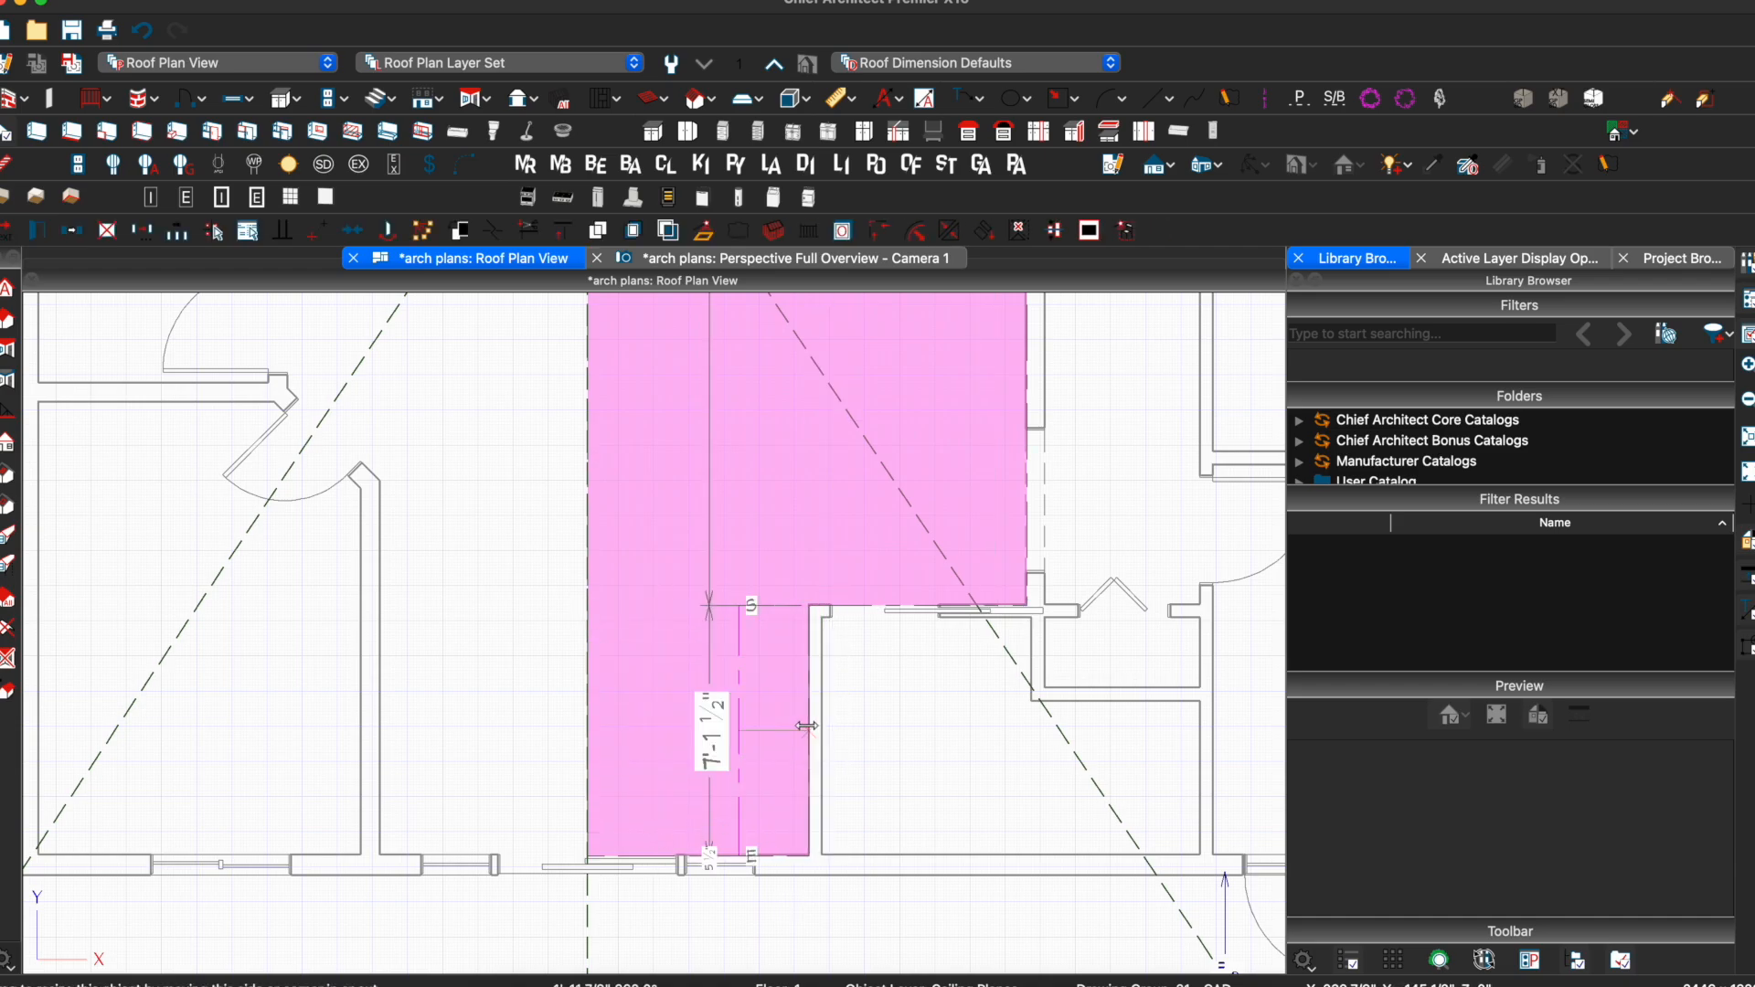
# Mirror the ceiling plane across the central ridge, then stretch its edges to the bottom and left walls
pyautogui.scroll(-2, 806, 727)
pyautogui.scroll(-1, 806, 727)
pyautogui.moveTo(671, 567); pyautogui.dragTo(670, 695, button='middle')
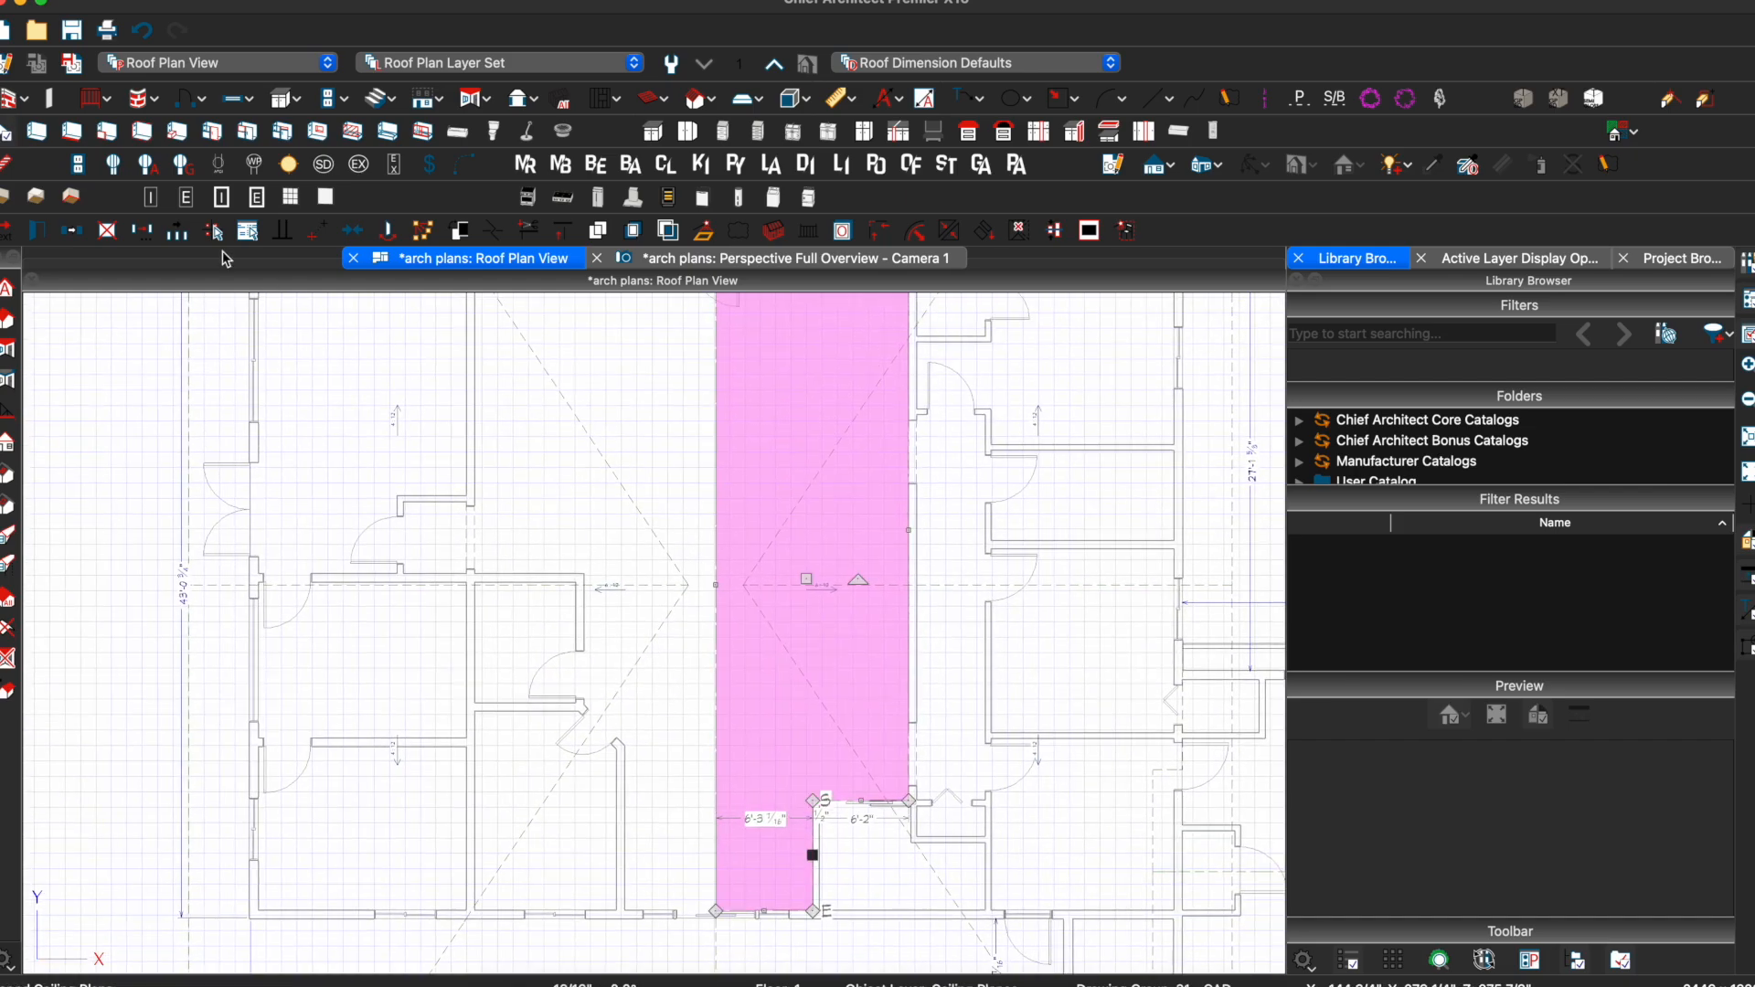
pyautogui.click(75, 233)
pyautogui.click(181, 227)
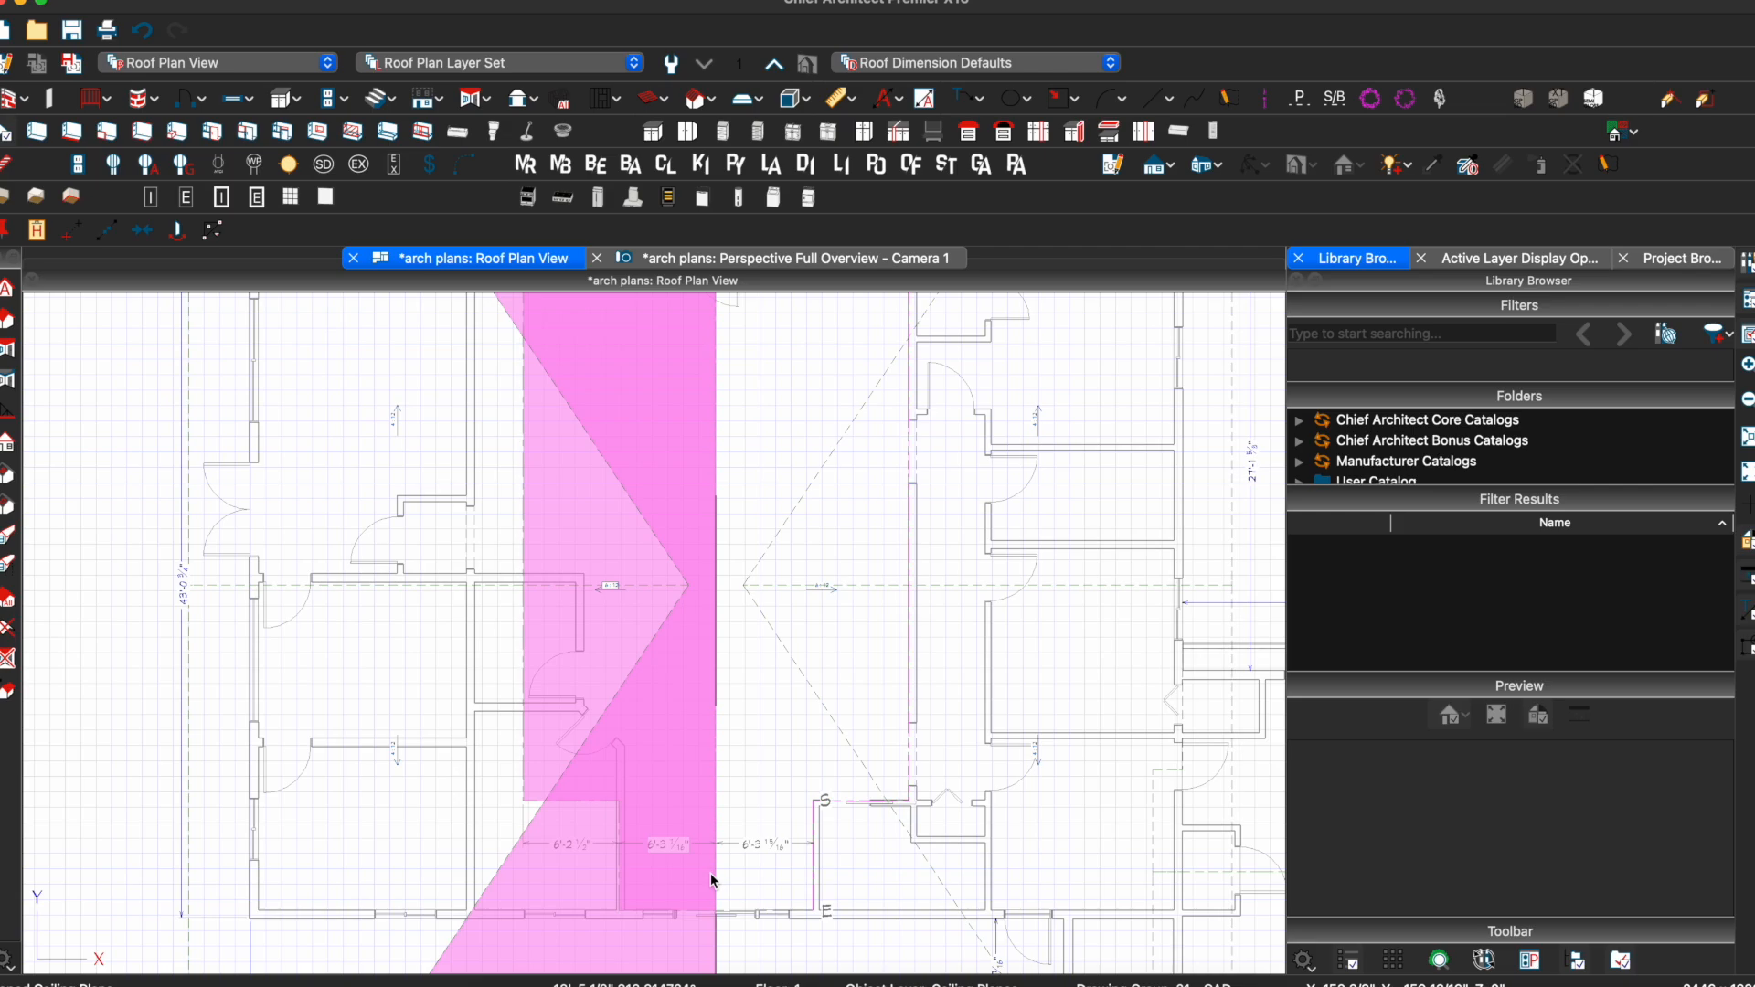
pyautogui.click(710, 874)
pyautogui.moveTo(567, 801); pyautogui.dragTo(562, 912)
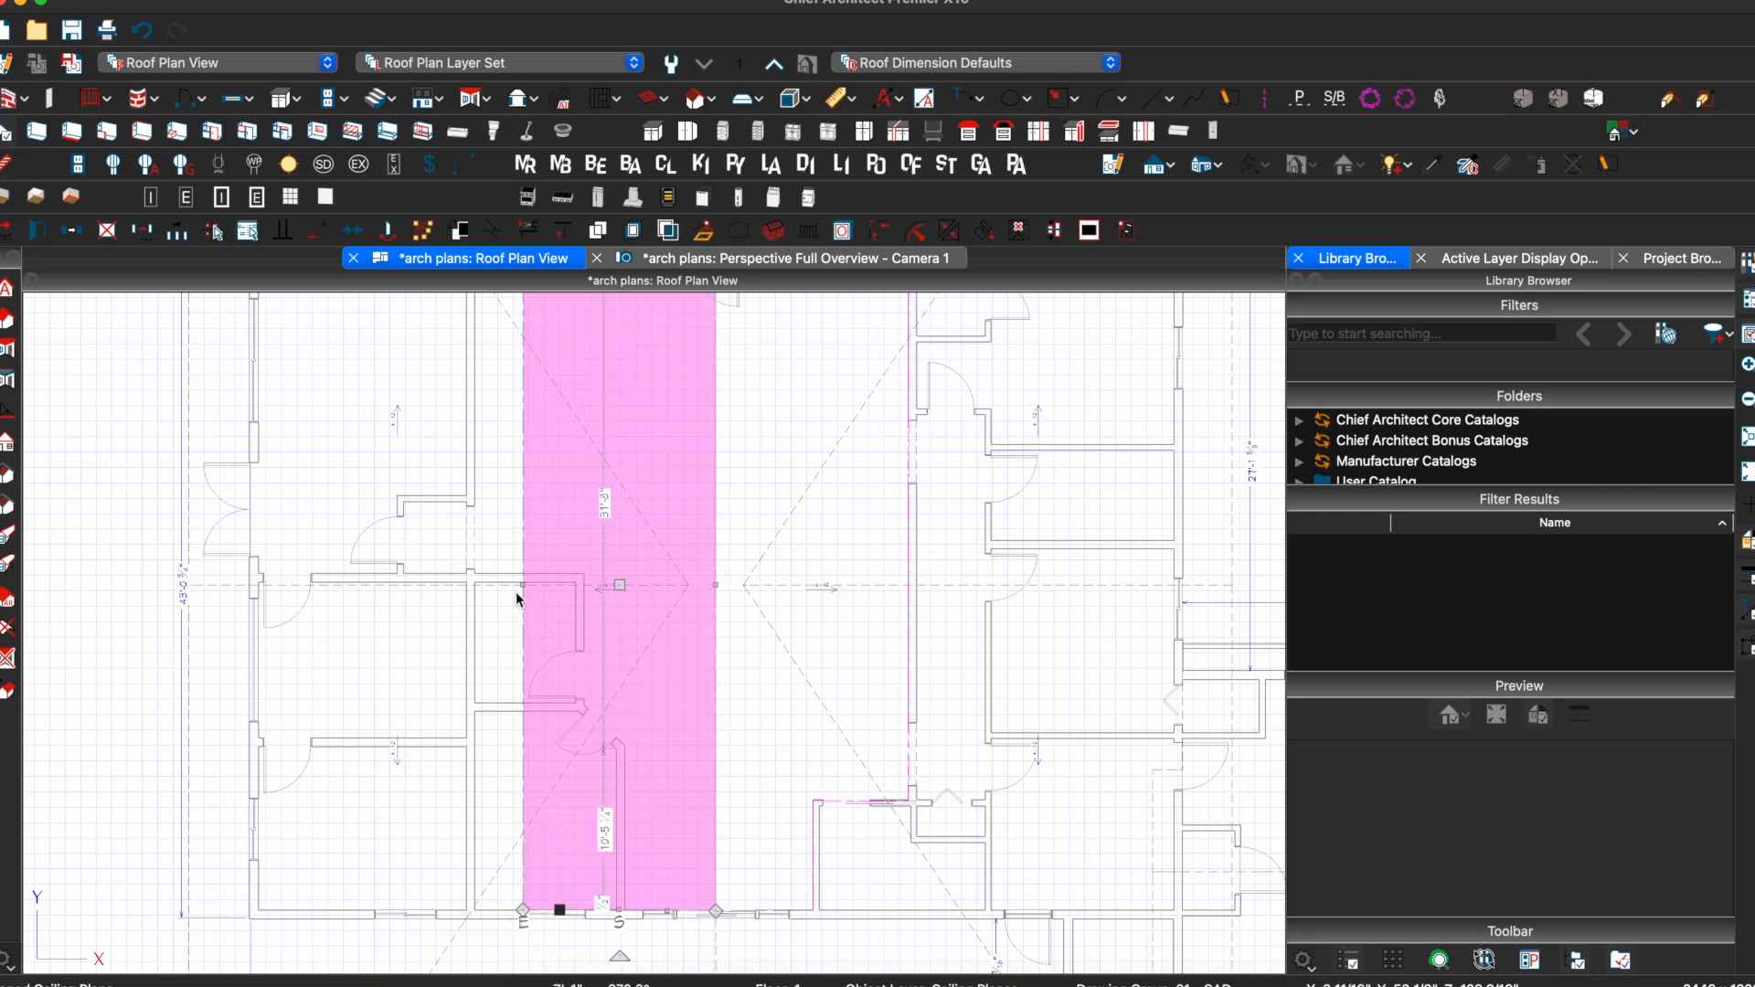
pyautogui.moveTo(516, 591); pyautogui.dragTo(470, 589)
pyautogui.scroll(-1, 613, 565)
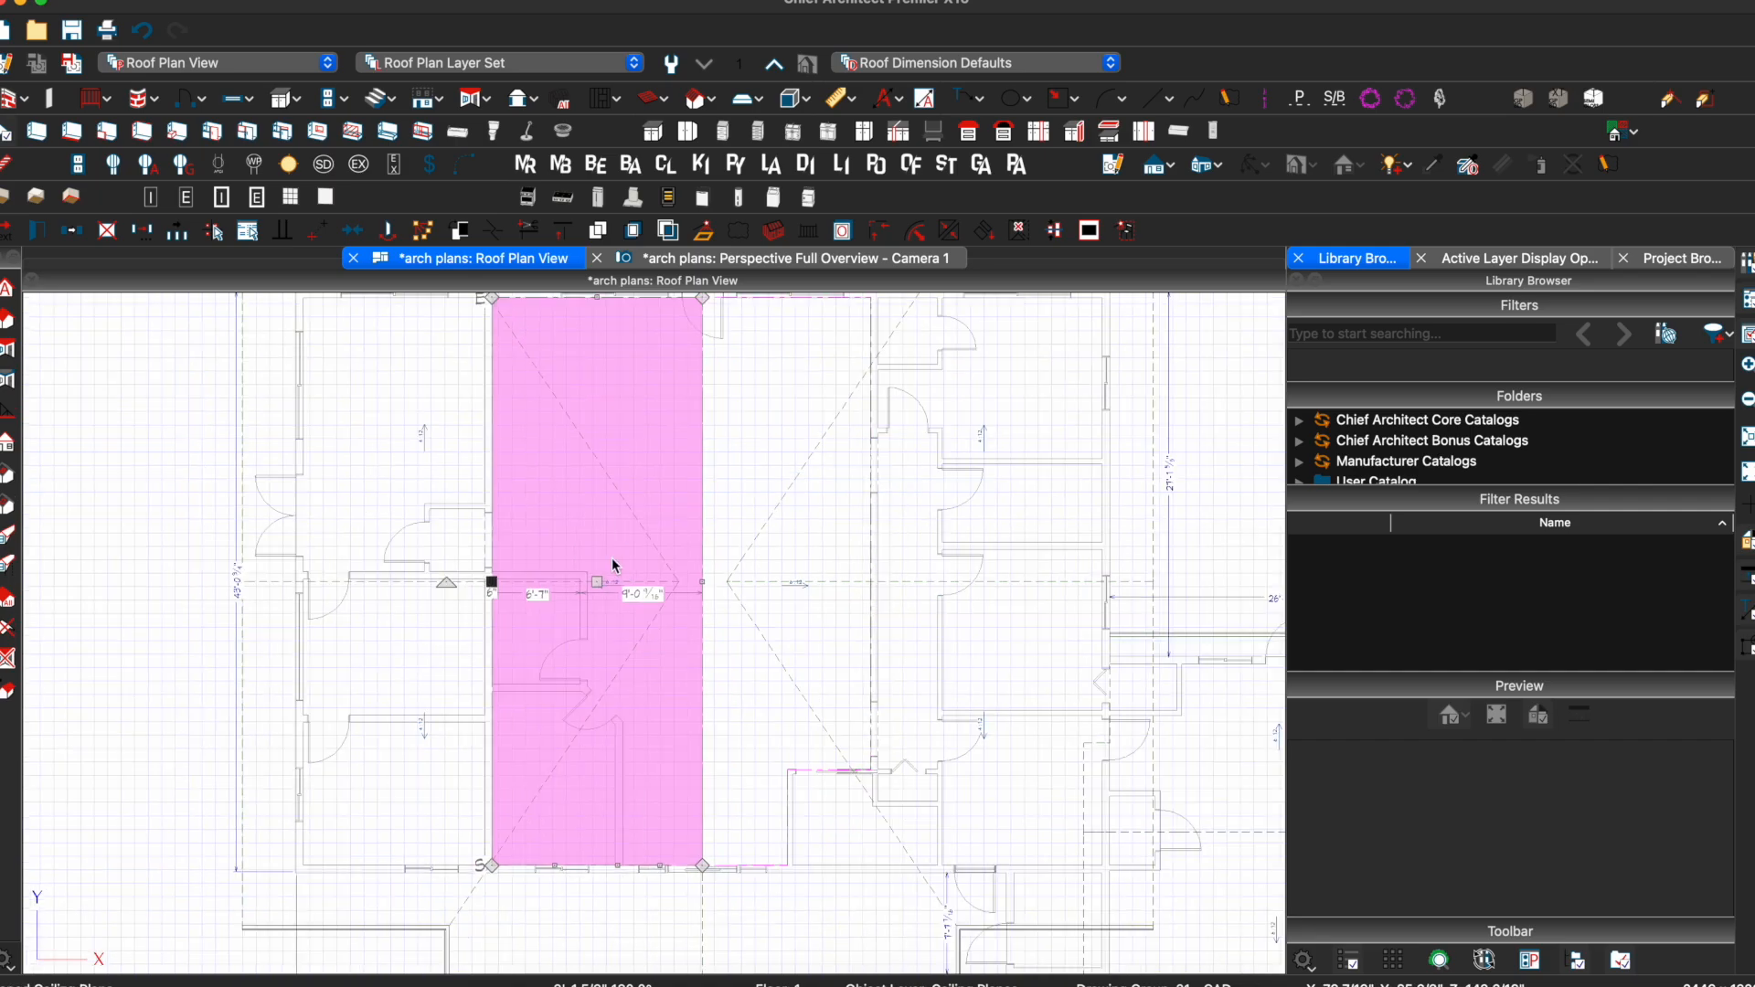
pyautogui.scroll(-3, 612, 564)
pyautogui.press('Escape')
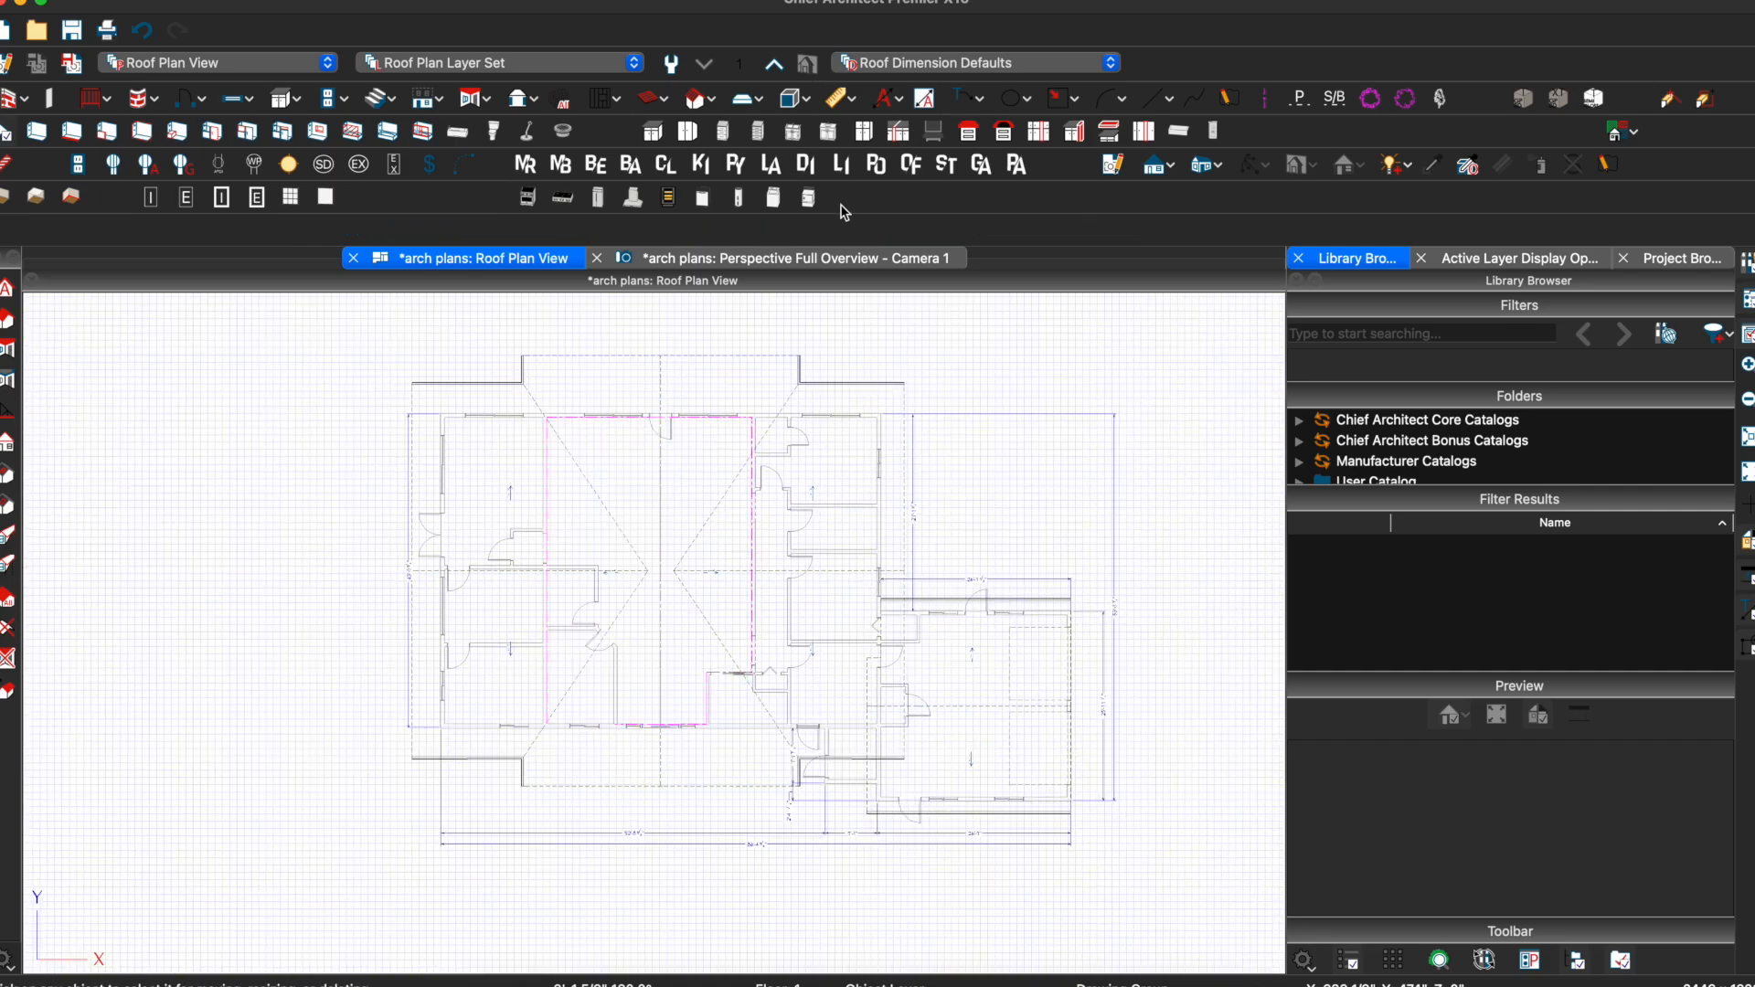
# Look over the current ceiling in the 3D camera view before going back to the roof plan
pyautogui.click(785, 260)
pyautogui.scroll(6, 612, 705)
pyautogui.moveTo(614, 705); pyautogui.dragTo(671, 659)
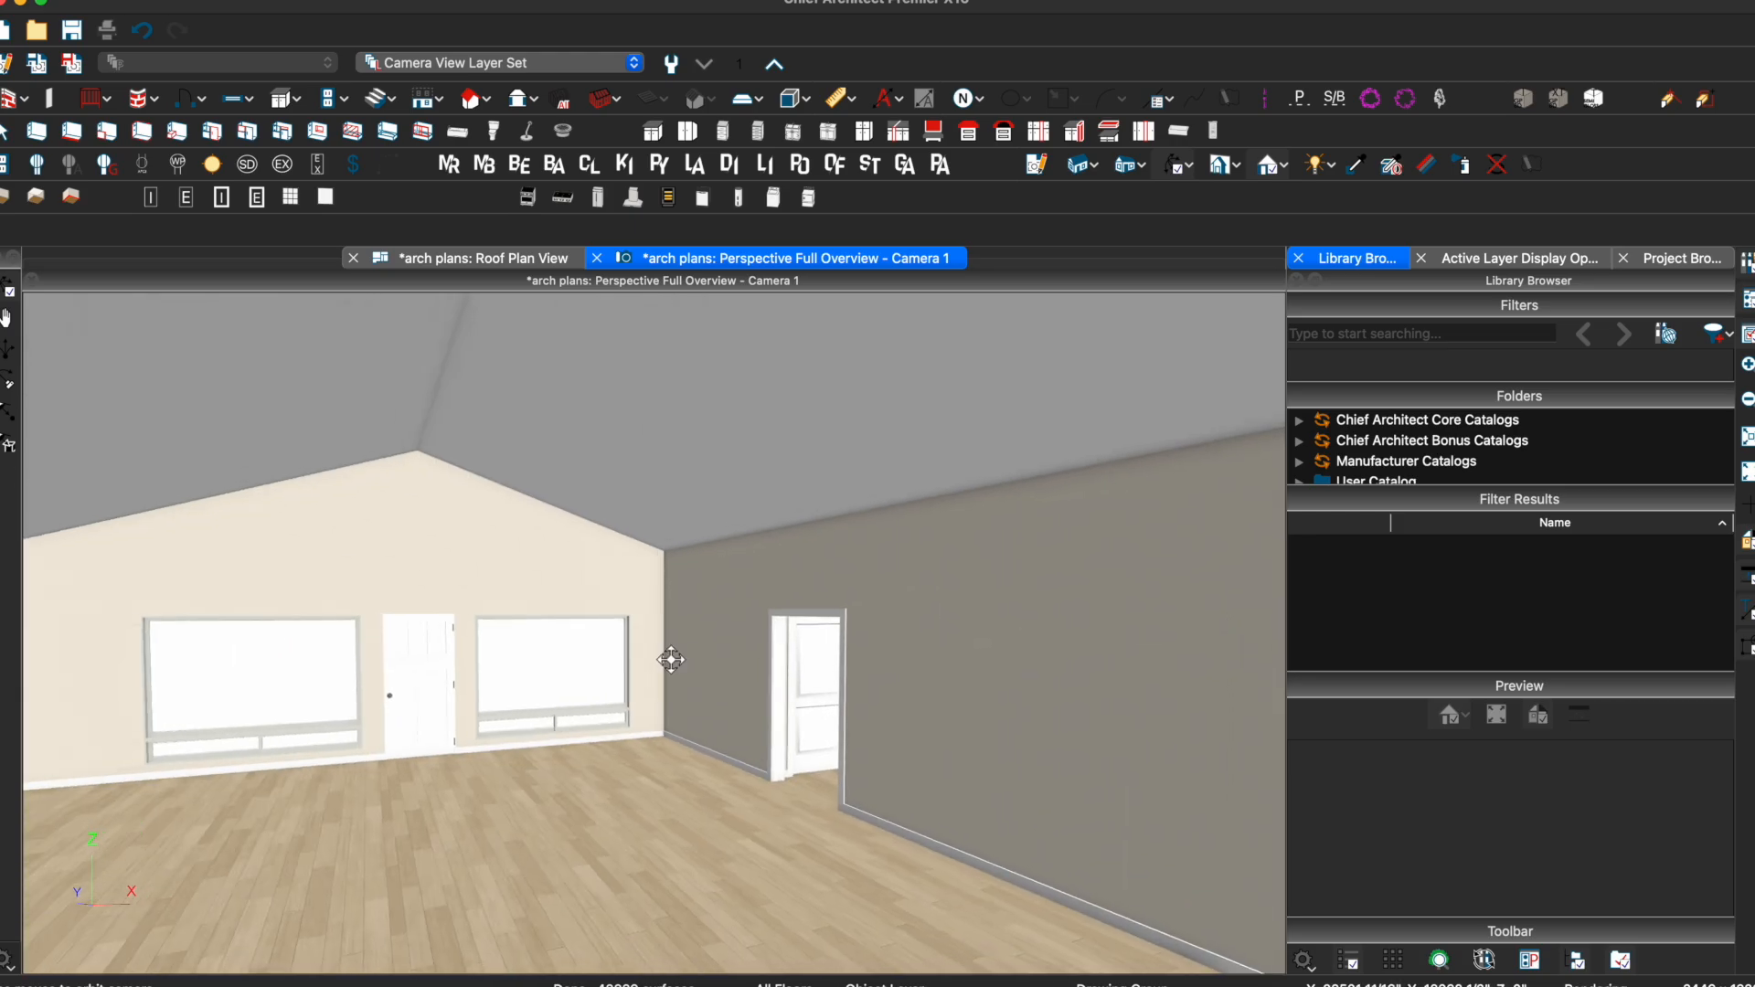
pyautogui.click(503, 260)
pyautogui.scroll(5, 693, 486)
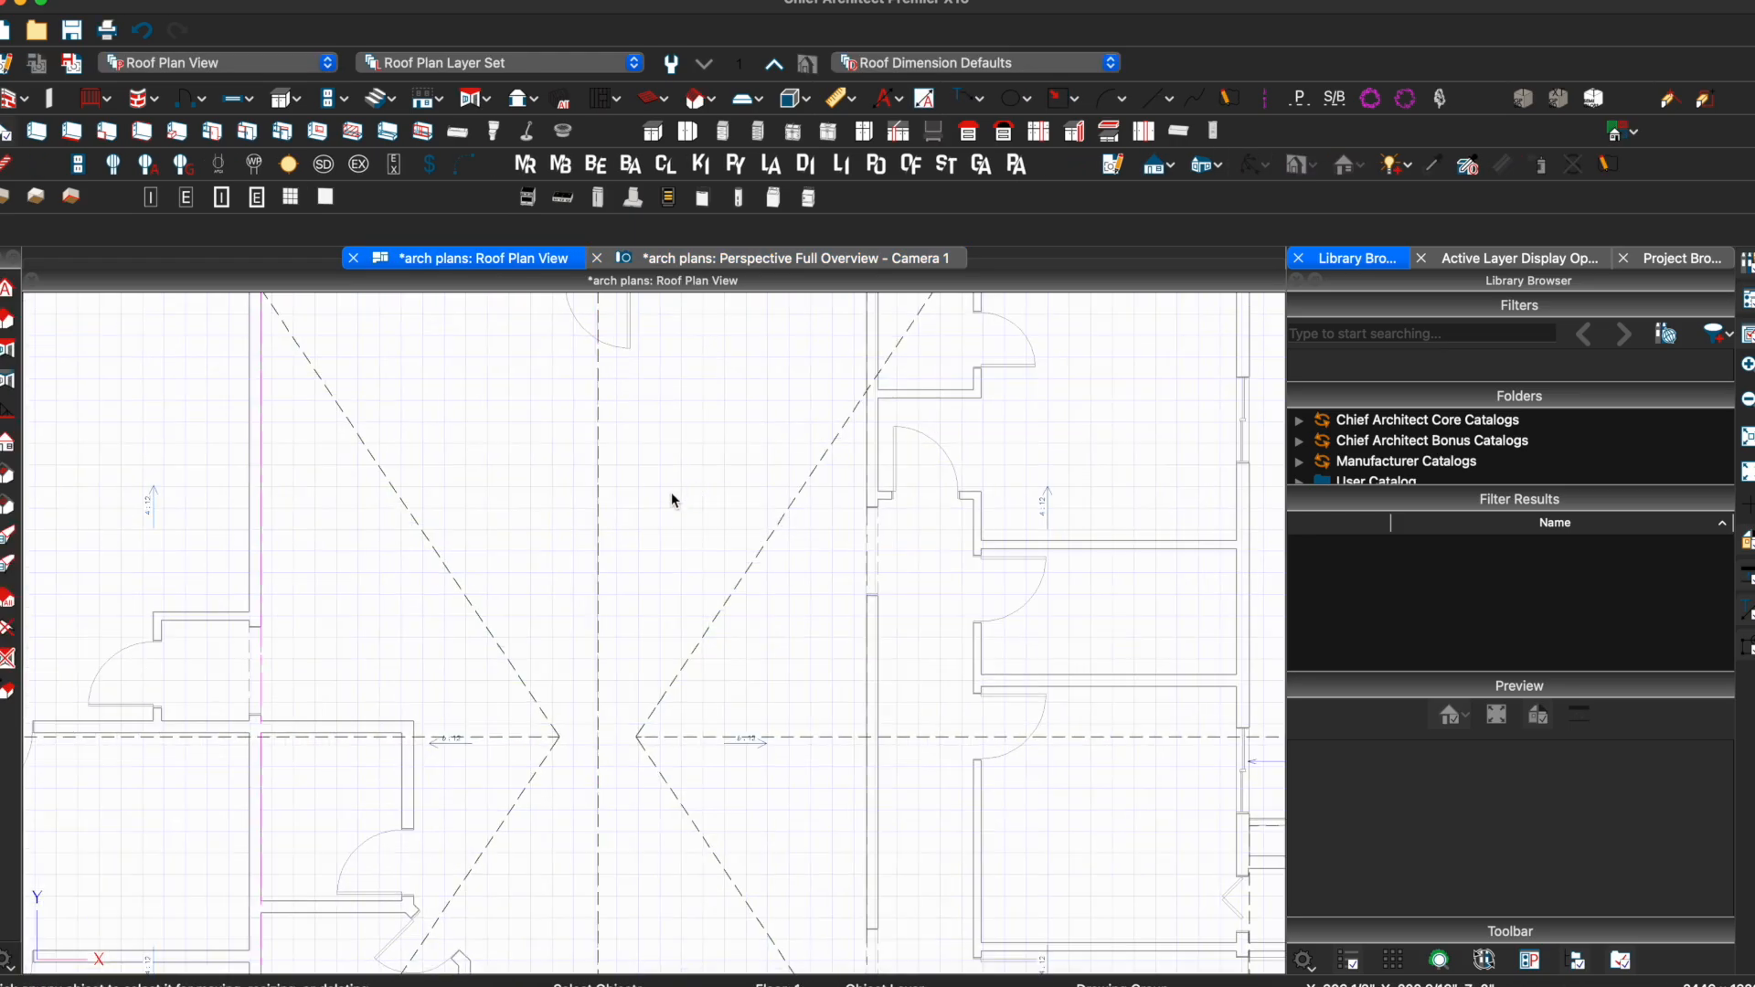
# Give the left ceiling plane a 6 in 12 pitch
pyautogui.click(600, 500)
pyautogui.doubleClick(604, 499)
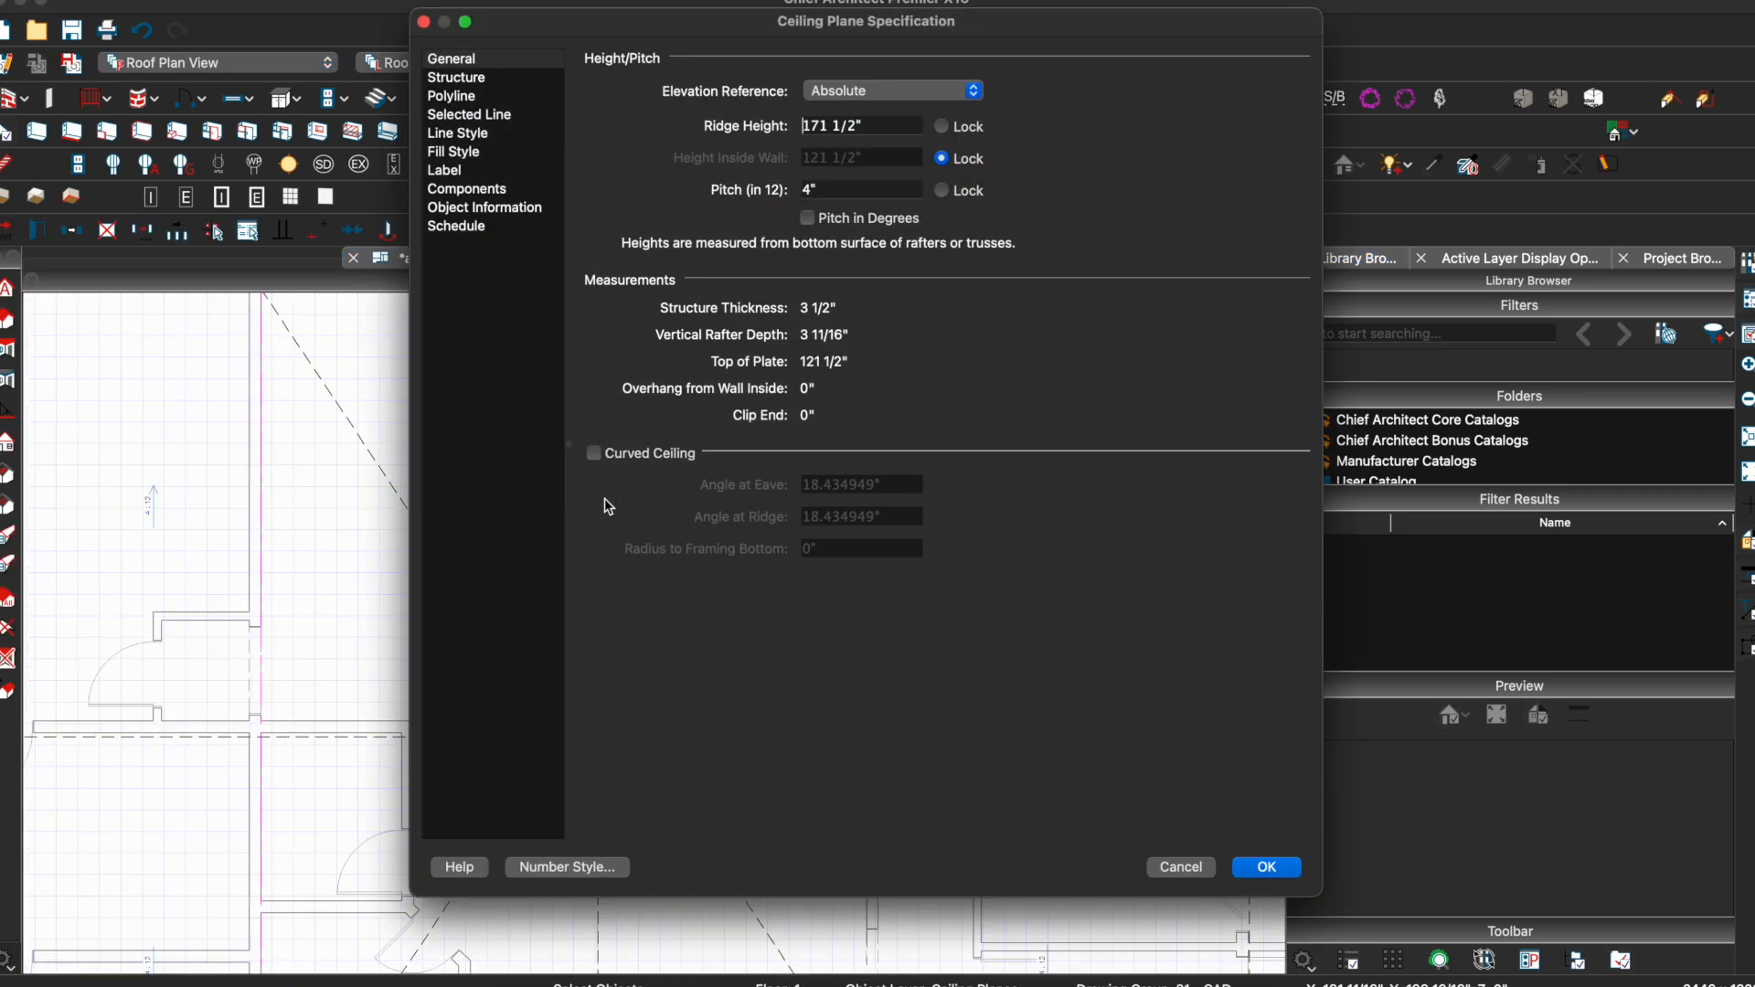
pyautogui.press('Escape')
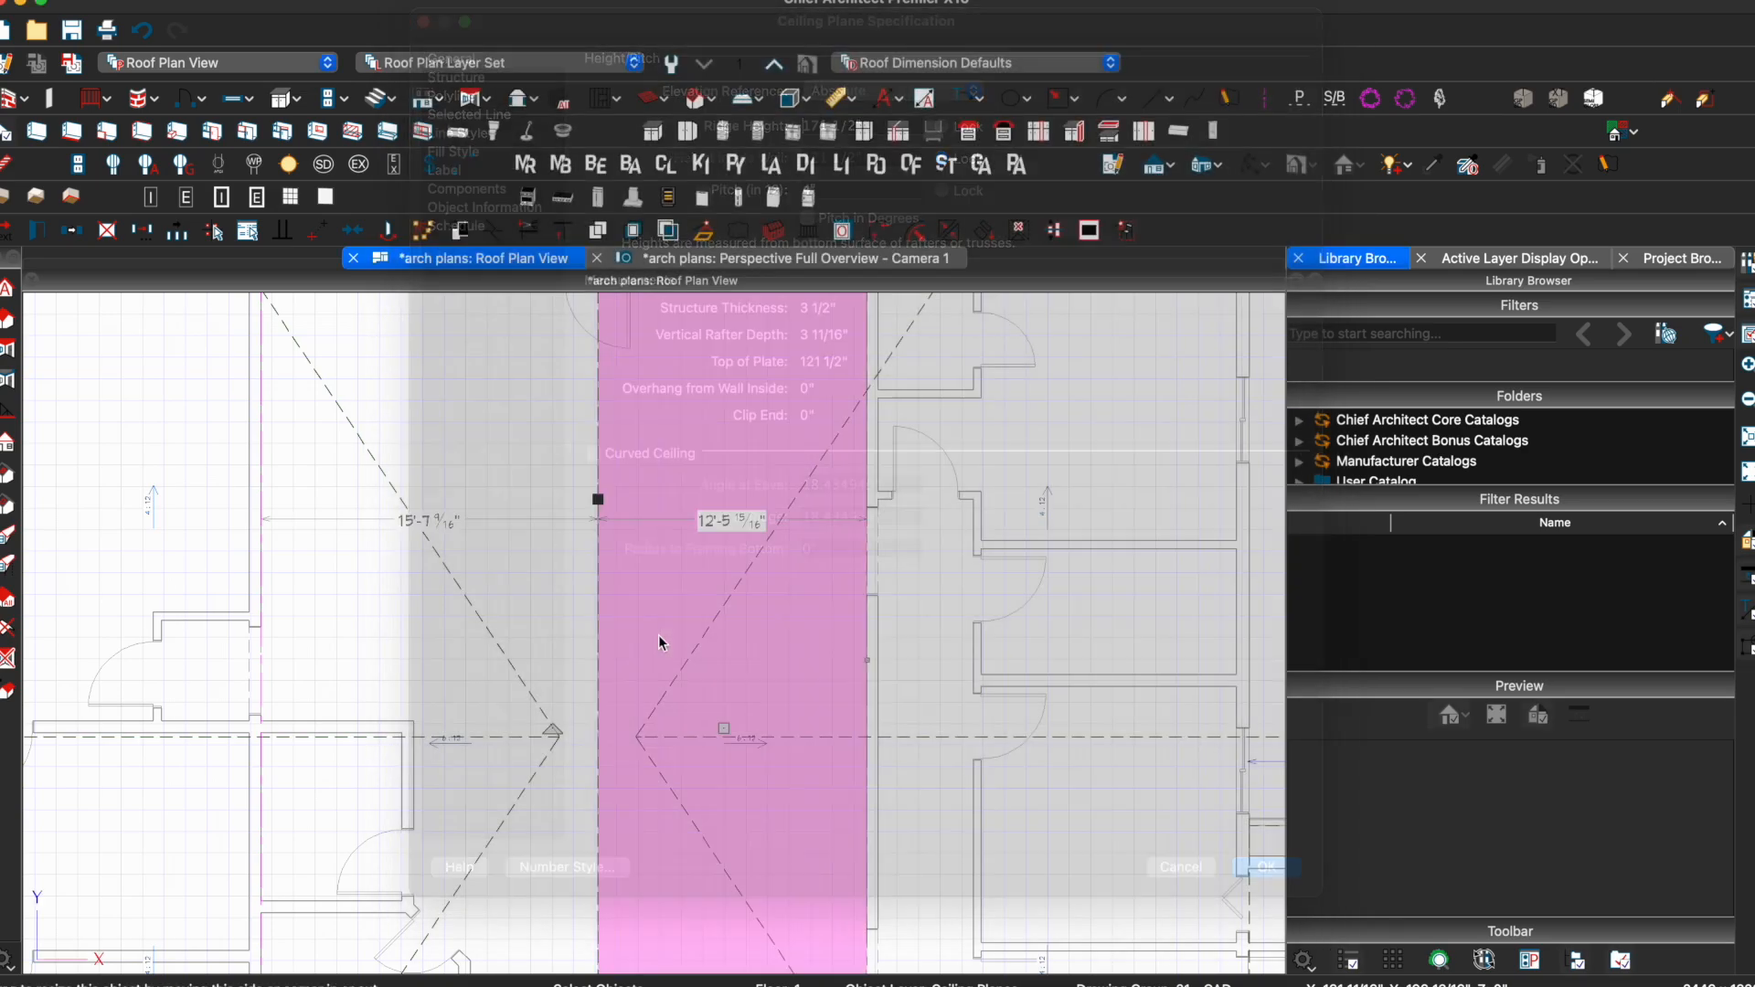
pyautogui.doubleClick(601, 508)
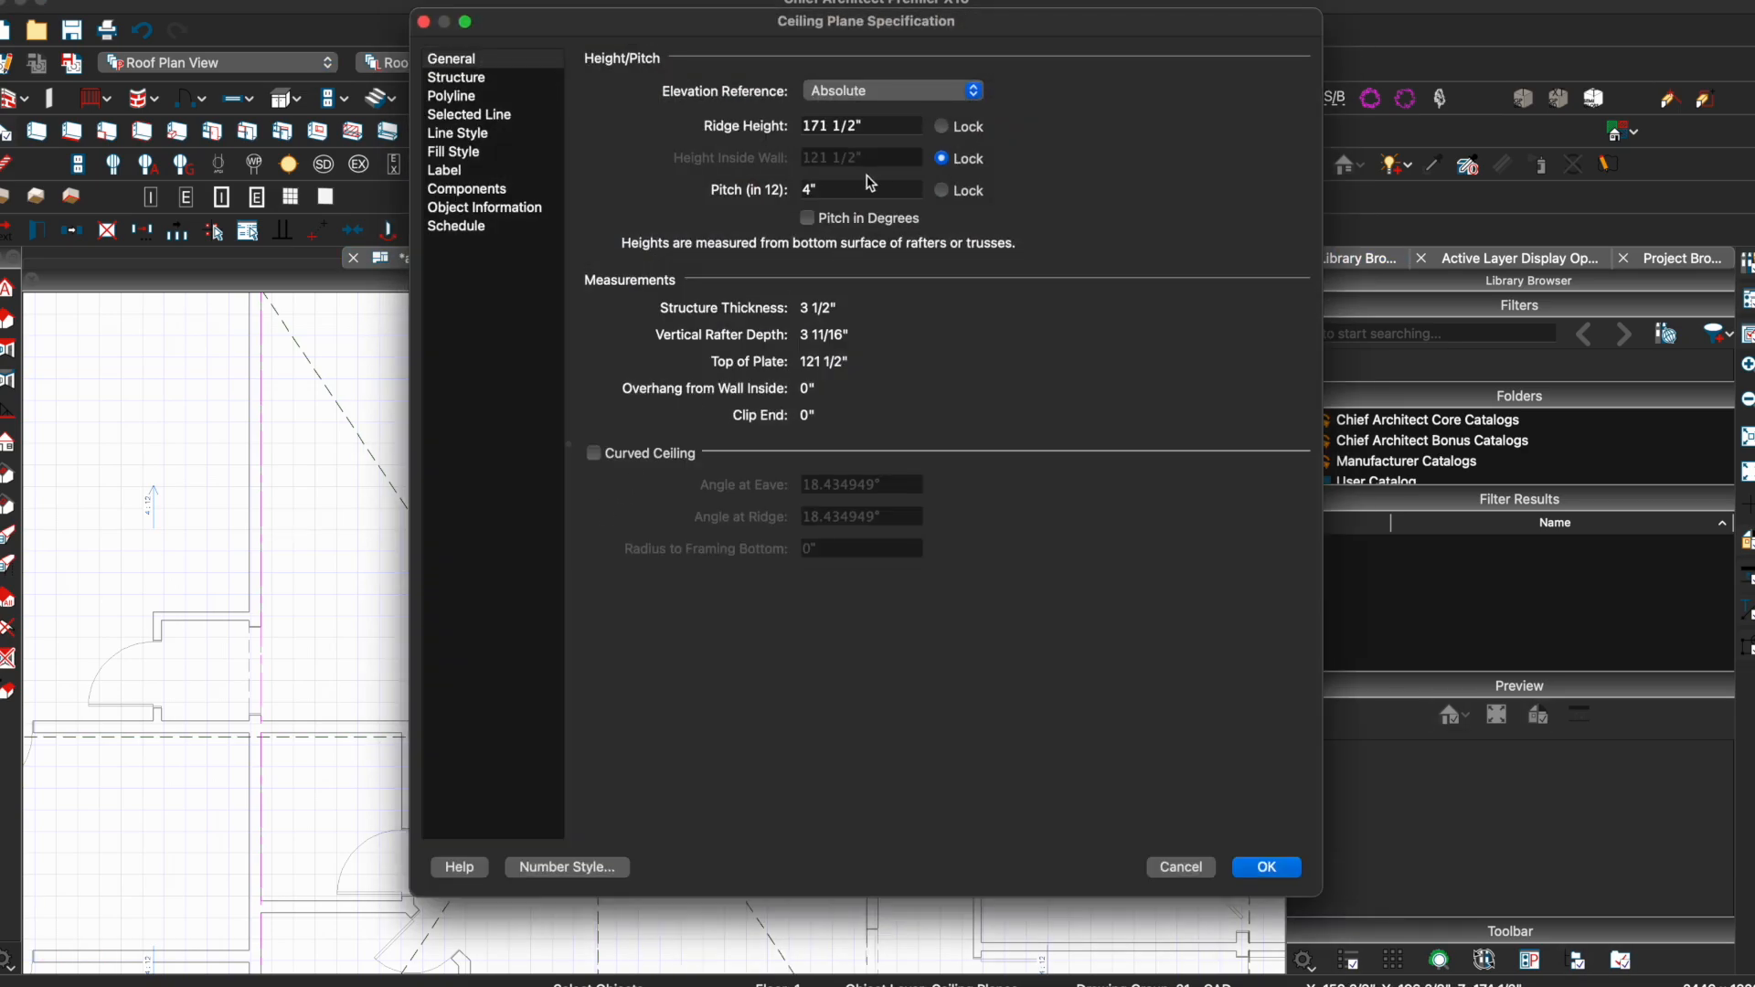
pyautogui.press('Return')
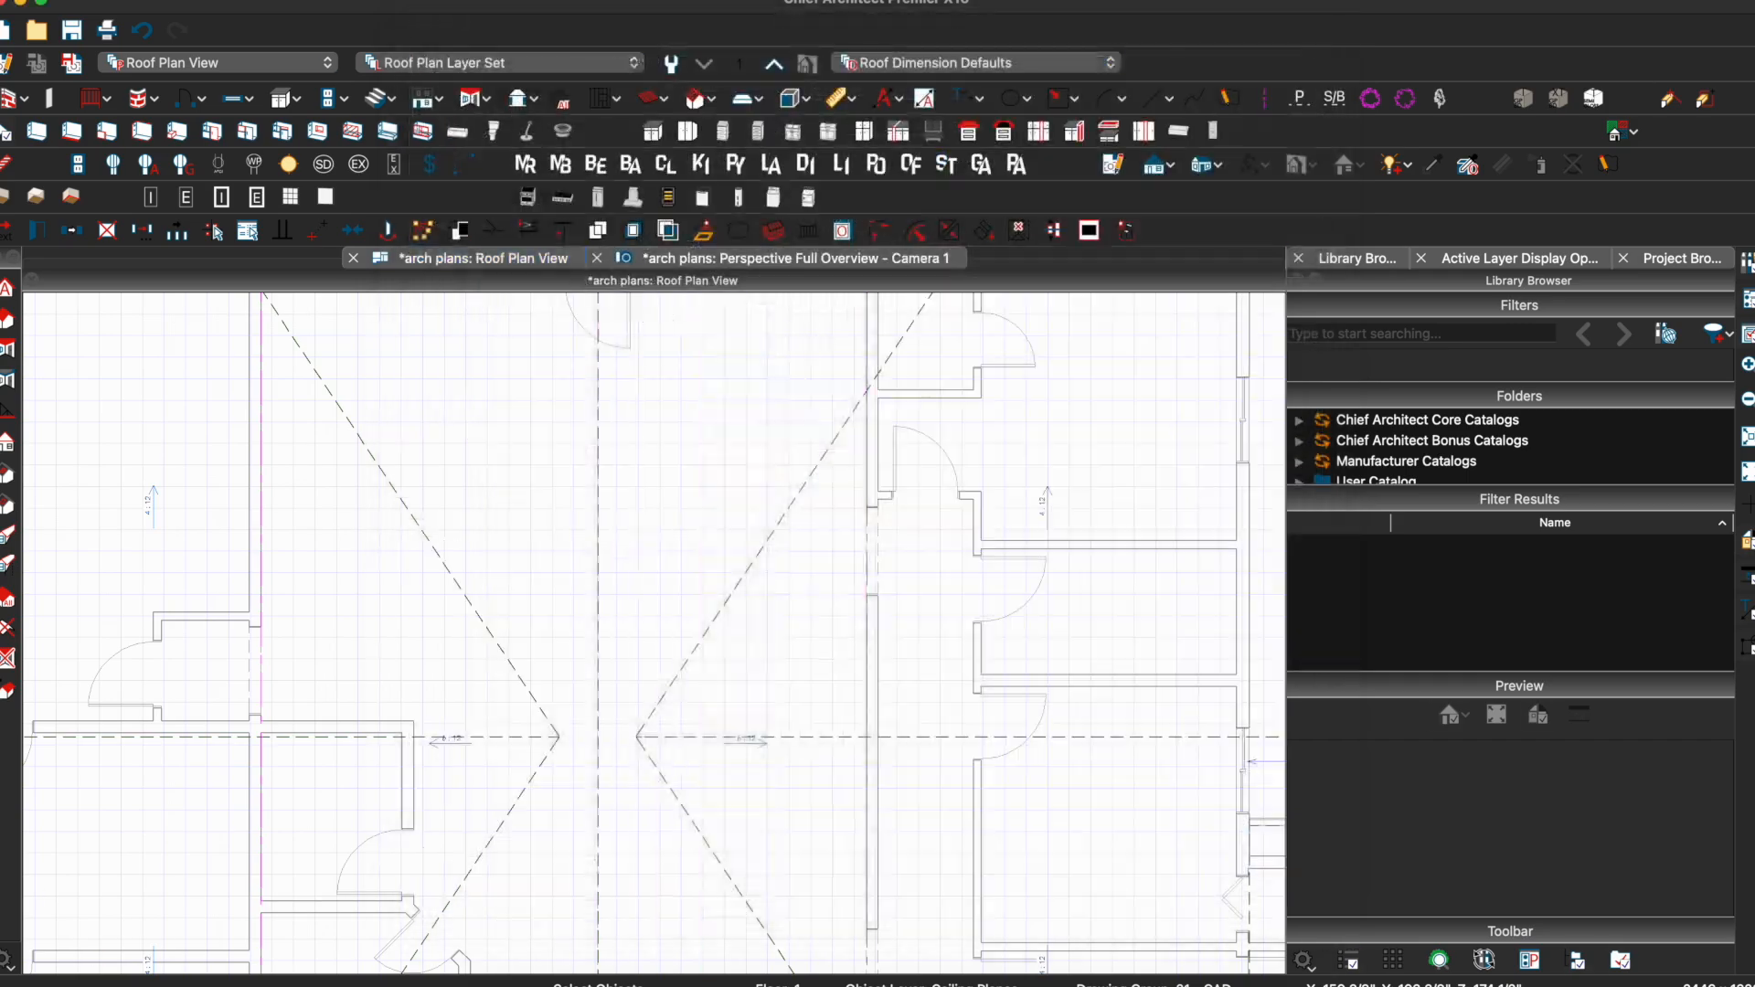
pyautogui.doubleClick(590, 490)
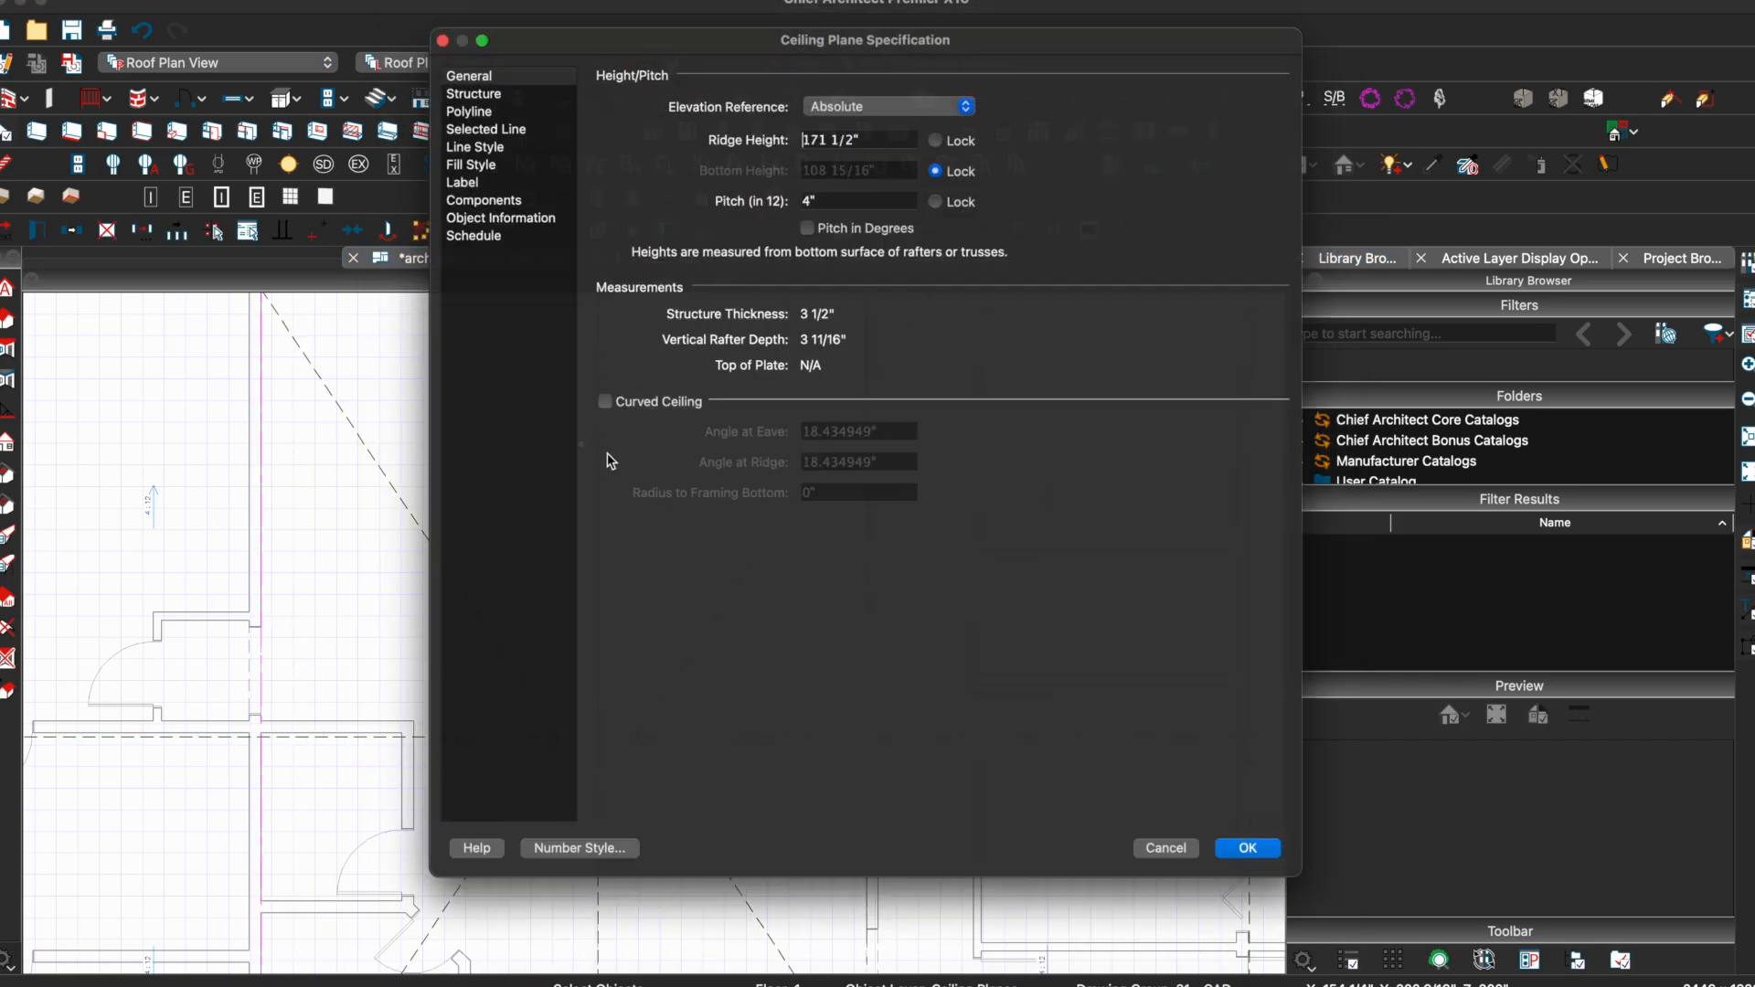
pyautogui.press('Return')
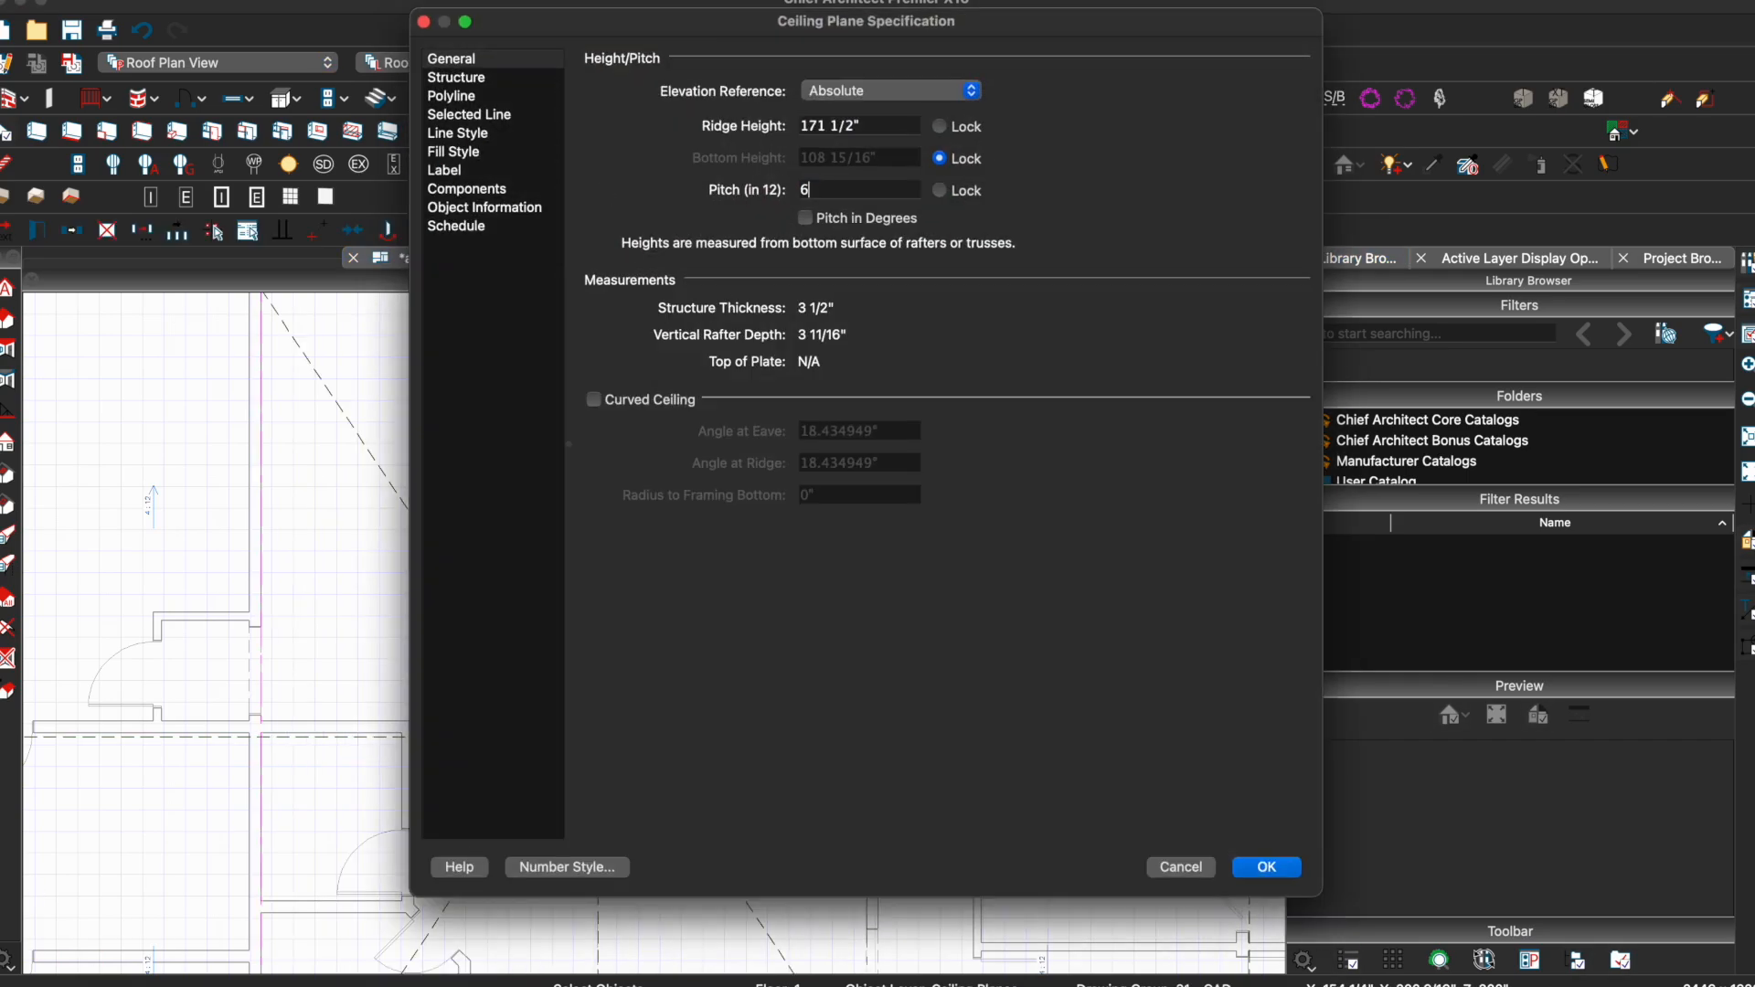
# Orbit the 3D camera view to inspect the steeper vaulted ceiling
pyautogui.hotkey('ctrl', 'Tab')
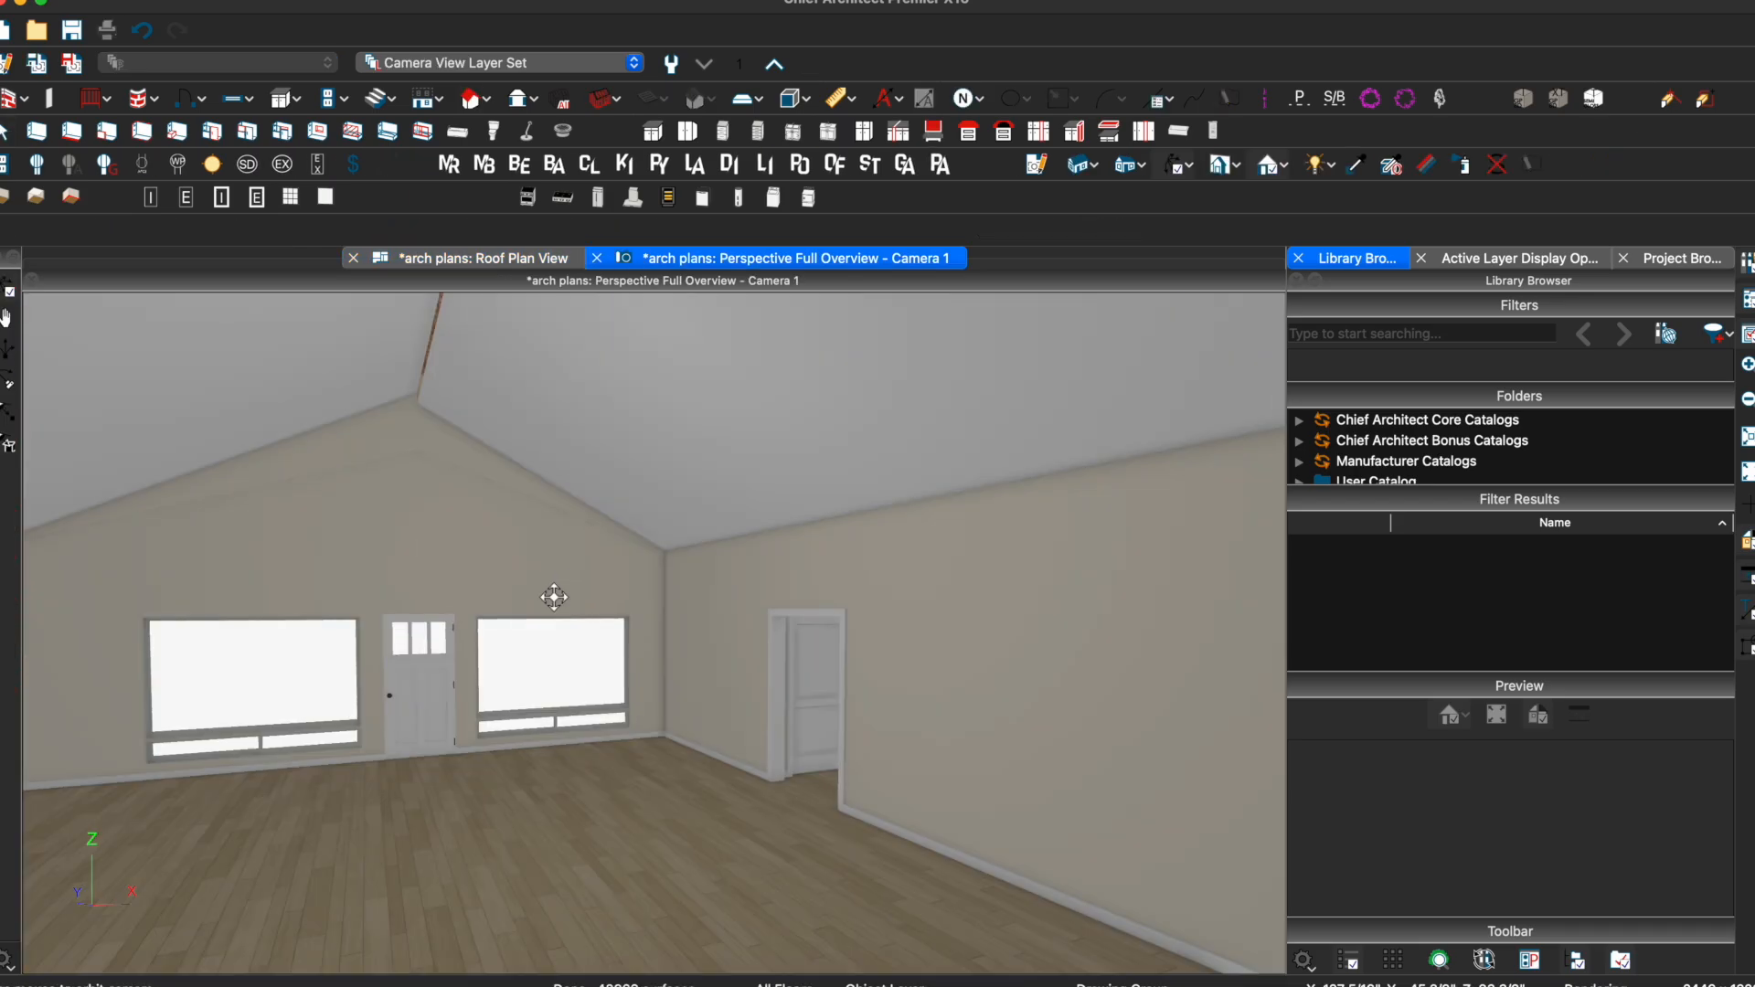
pyautogui.scroll(4, 510, 609)
pyautogui.moveTo(494, 585); pyautogui.dragTo(439, 595)
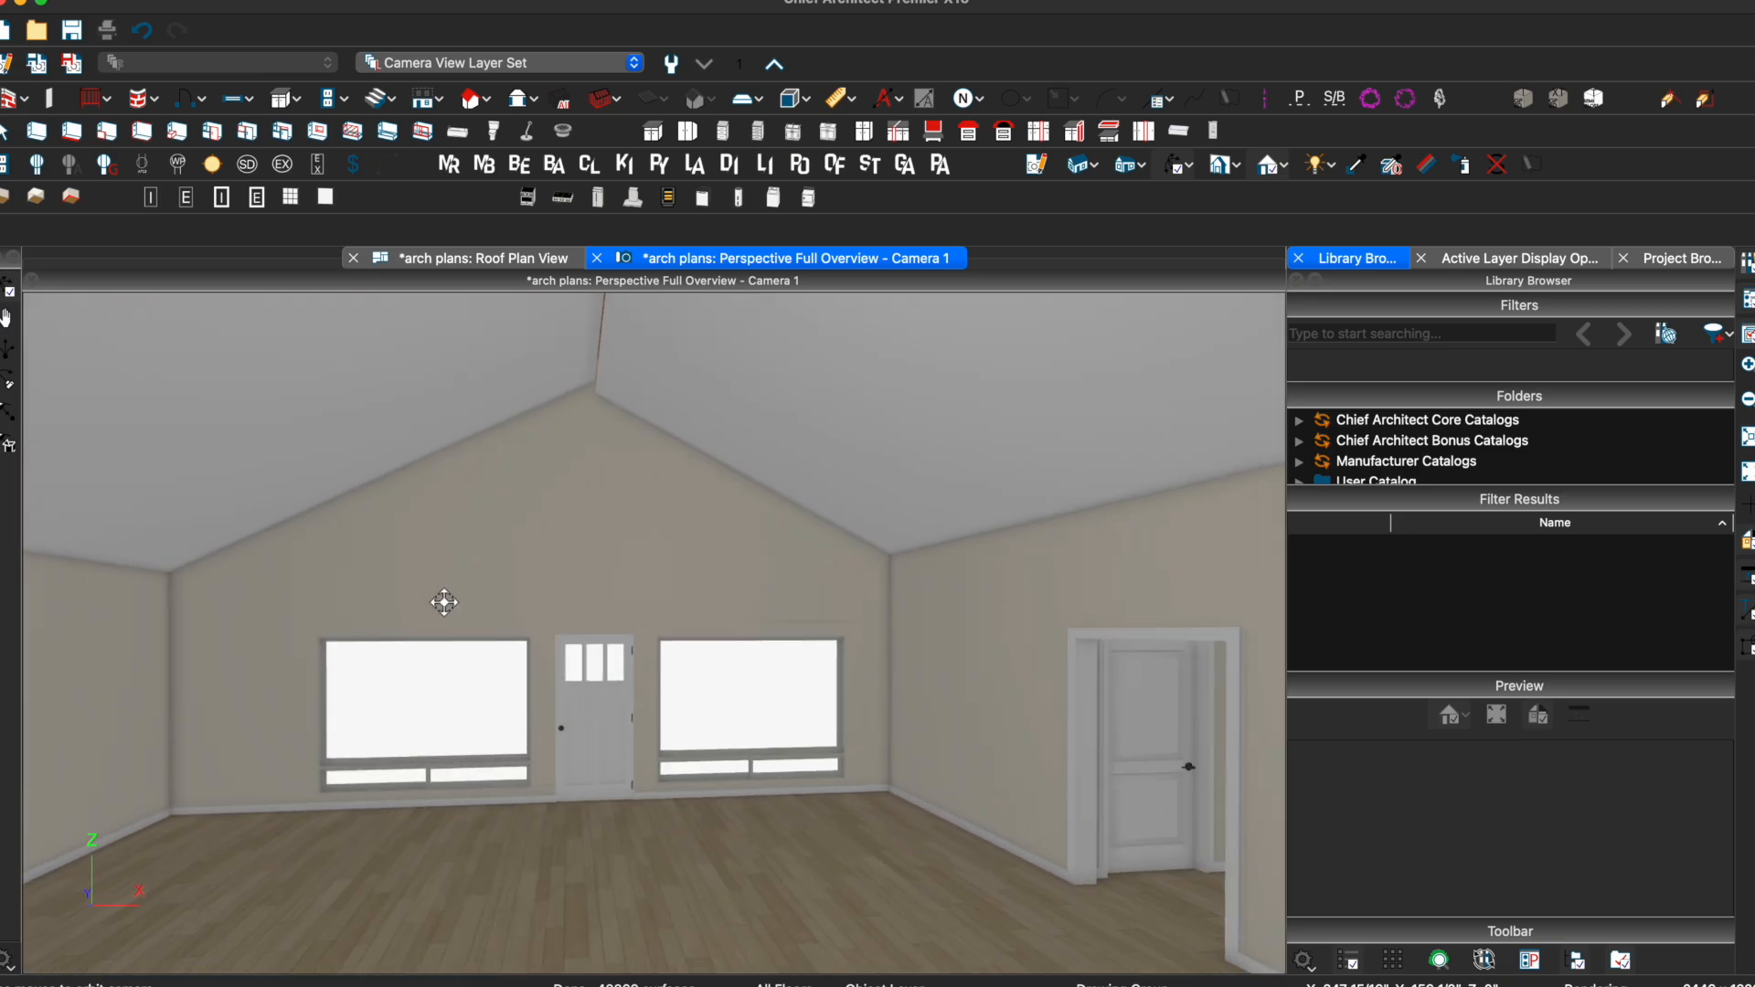
pyautogui.click(441, 259)
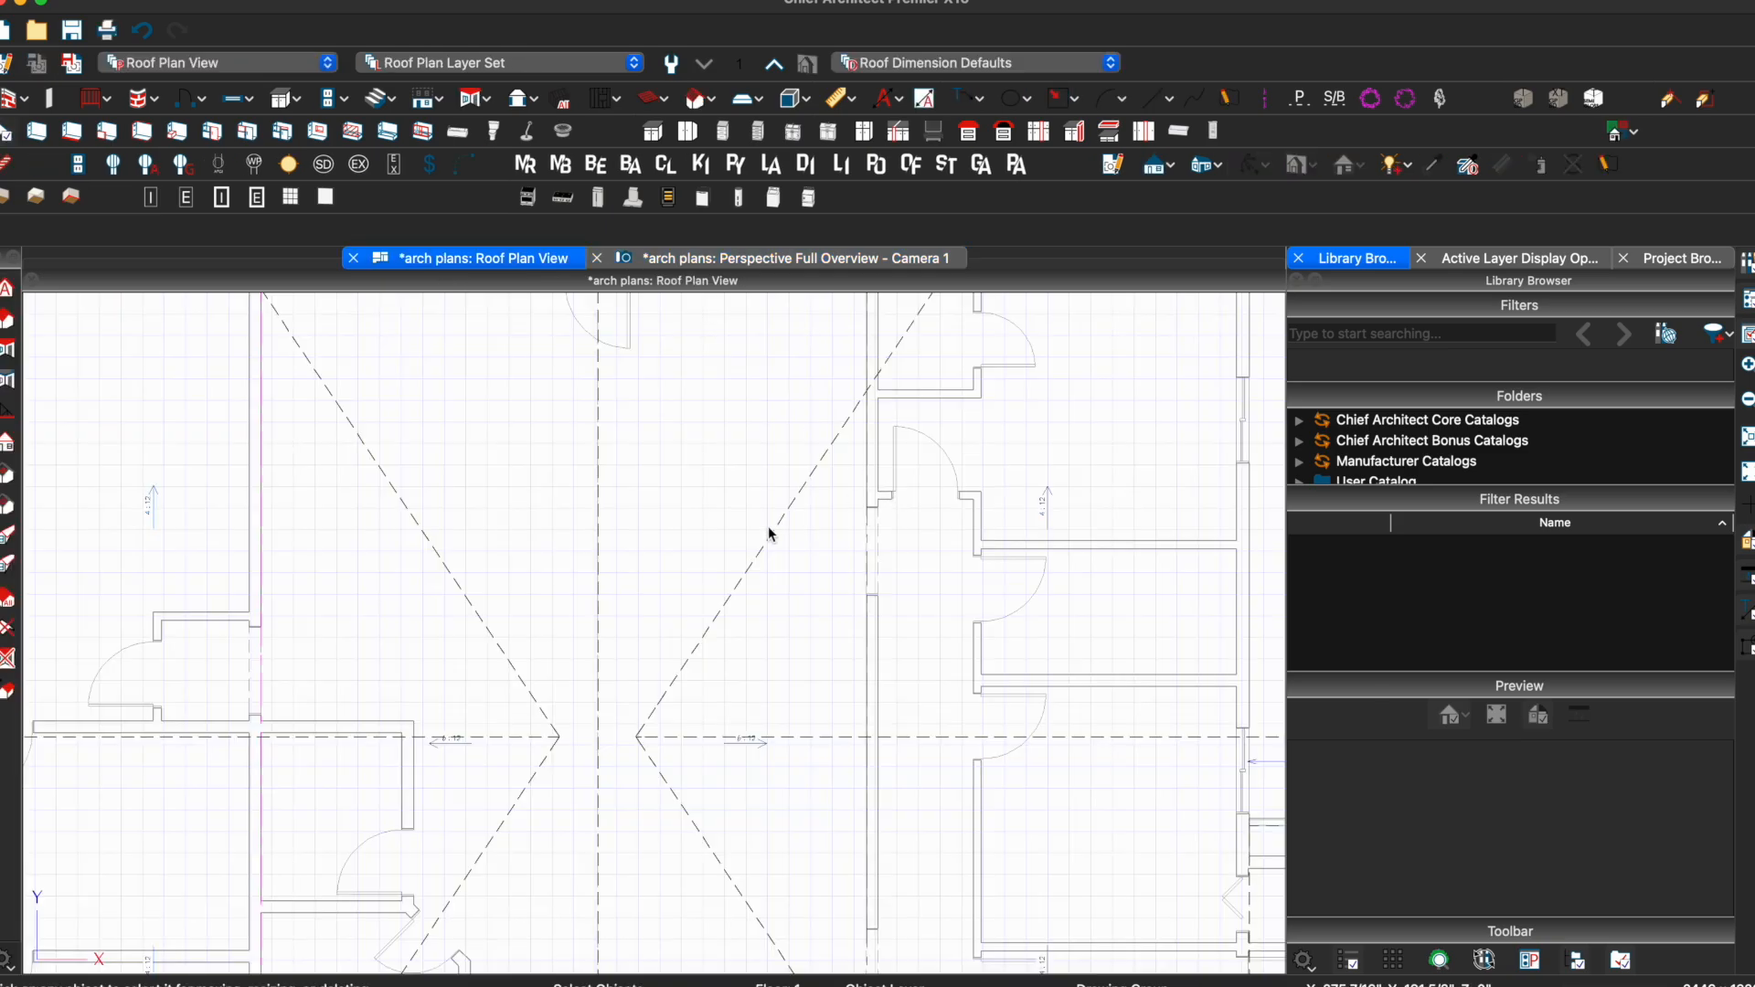
pyautogui.scroll(-5, 600, 568)
pyautogui.scroll(5, 600, 569)
pyautogui.click(598, 569)
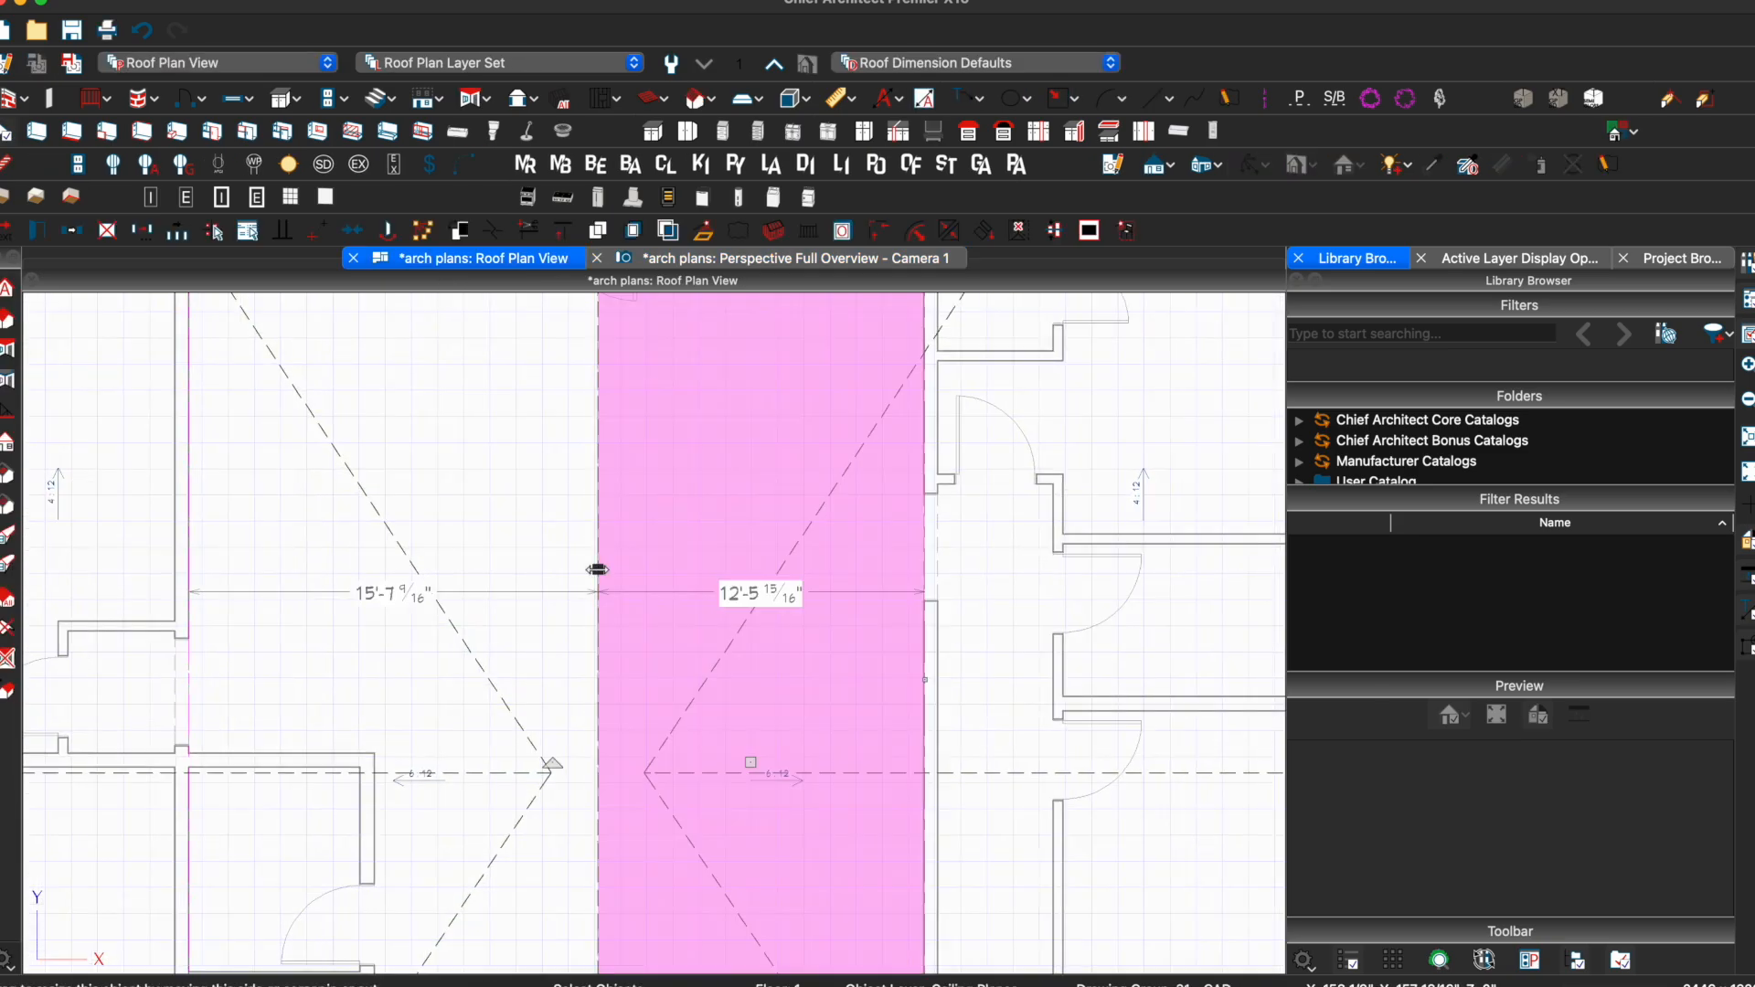
pyautogui.doubleClick(598, 570)
pyautogui.press('Escape')
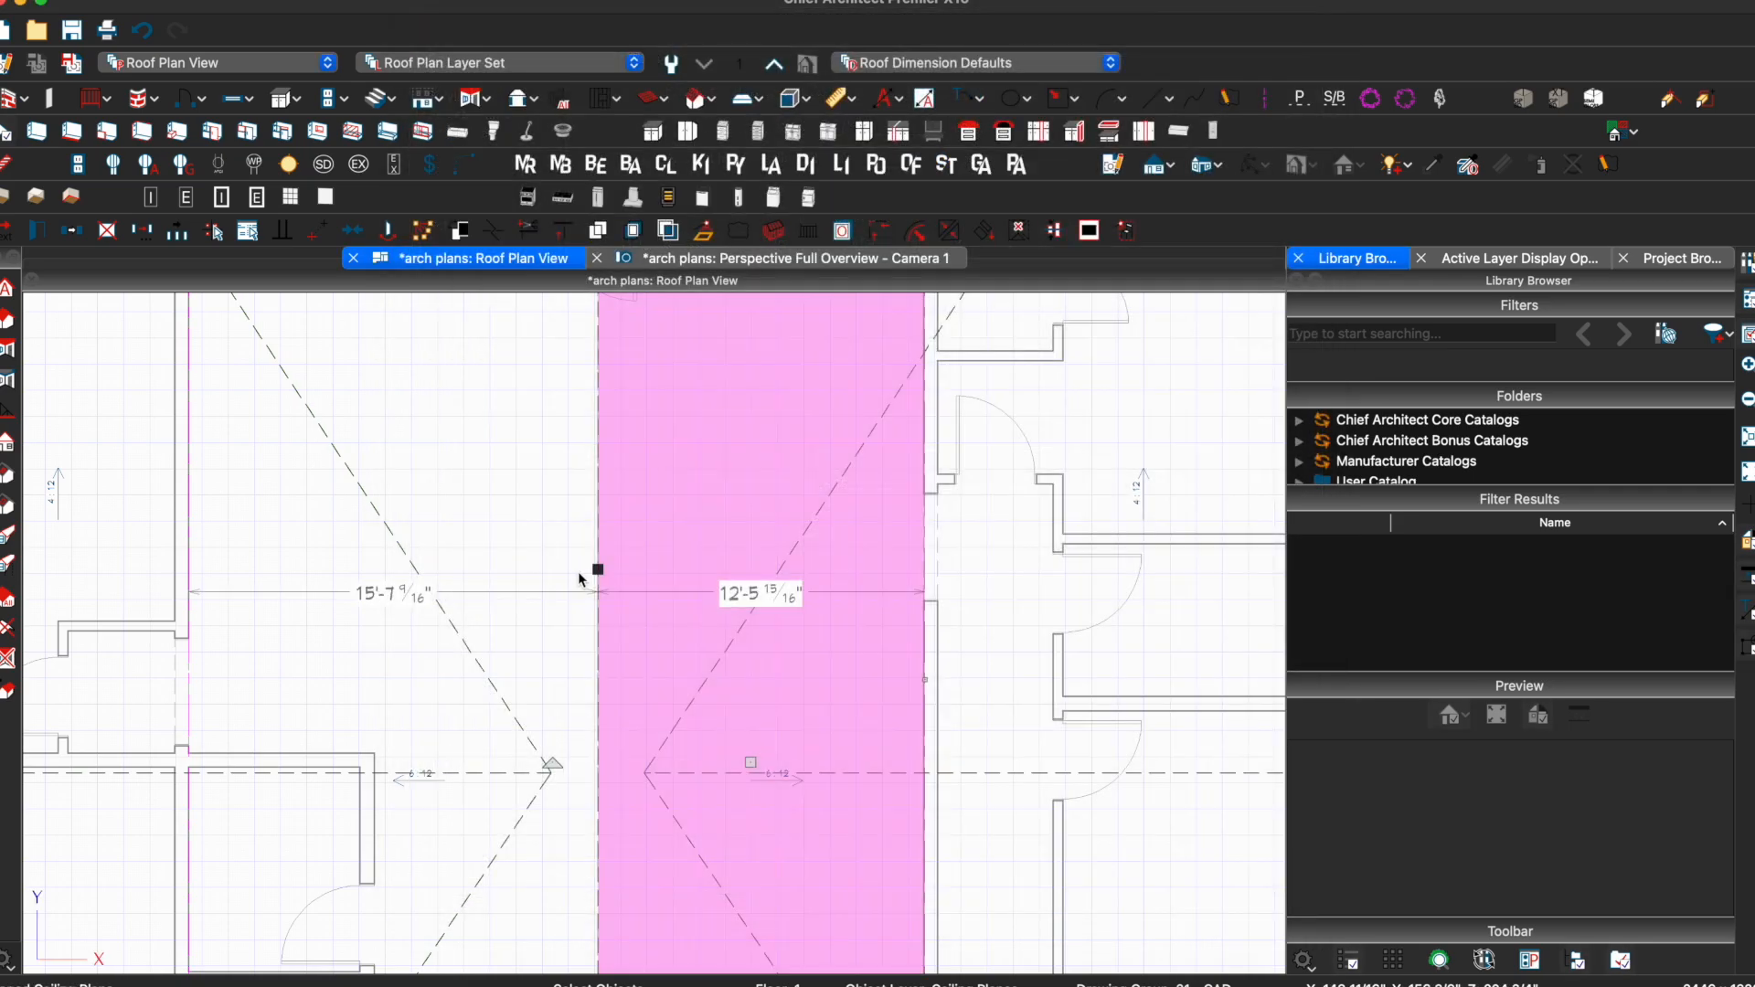
pyautogui.doubleClick(592, 571)
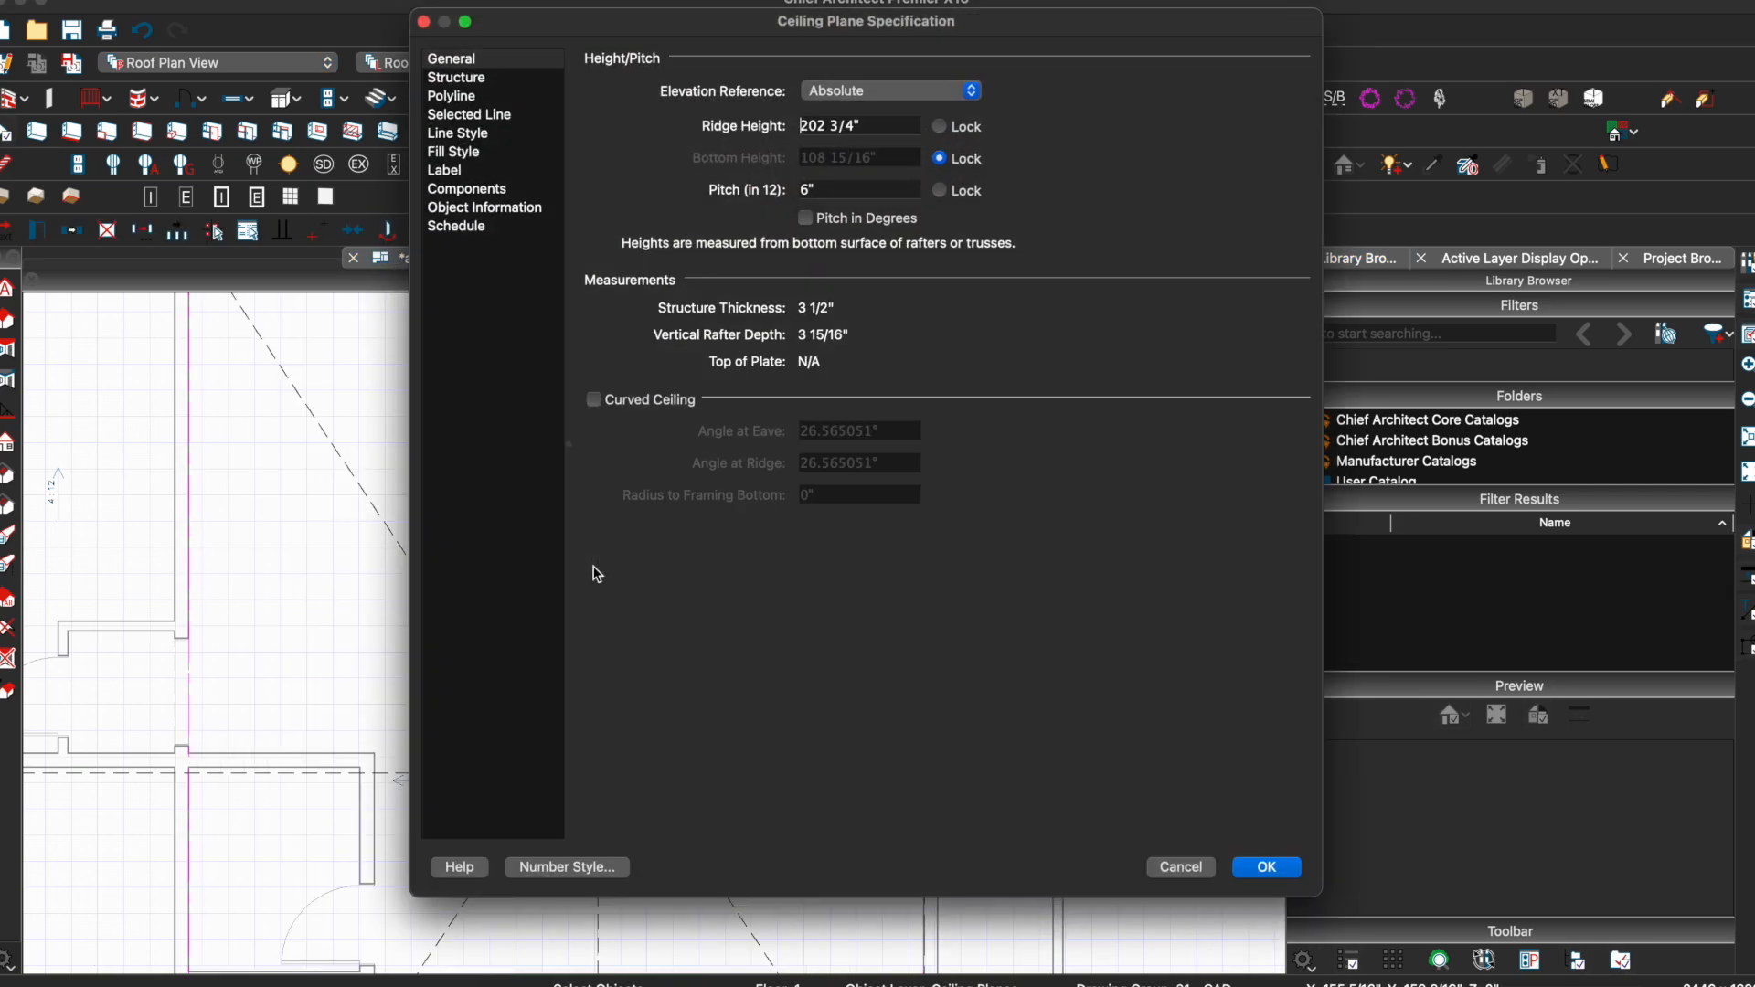
pyautogui.press('Escape')
pyautogui.scroll(-3, 603, 565)
pyautogui.moveTo(688, 585); pyautogui.dragTo(620, 501, button='middle')
pyautogui.scroll(-2, 791, 415)
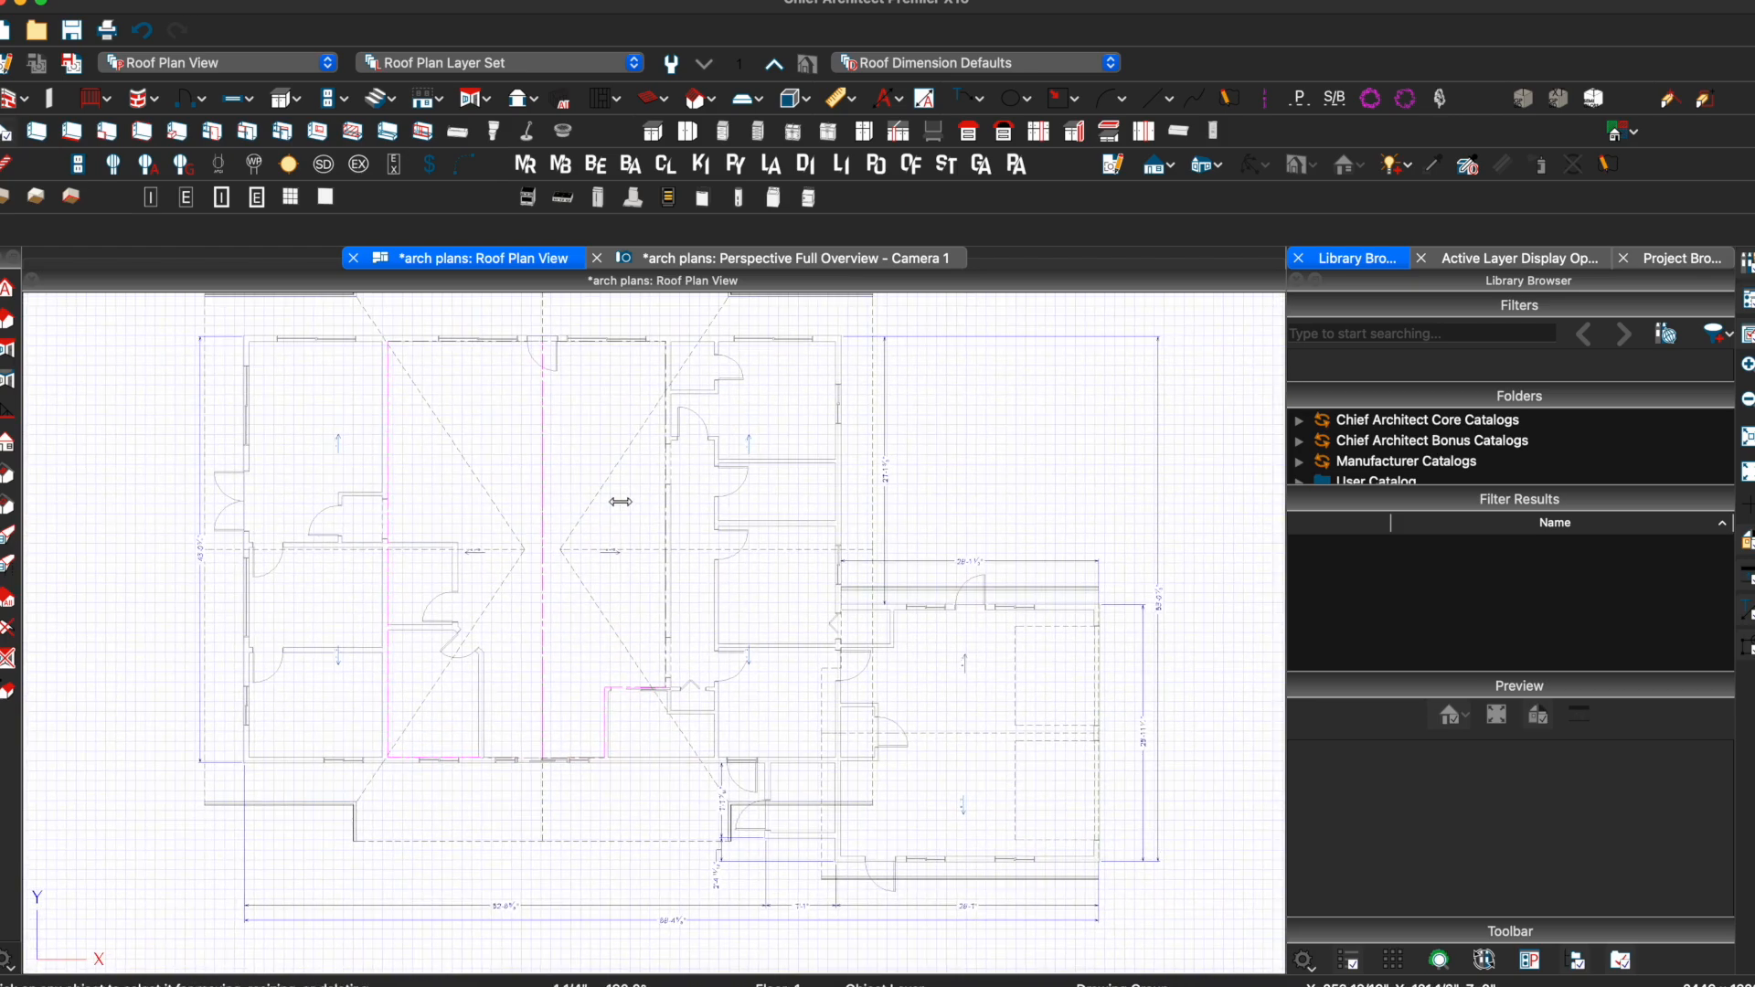
pyautogui.click(667, 266)
pyautogui.scroll(-6, 624, 511)
pyautogui.moveTo(534, 375); pyautogui.dragTo(792, 658)
pyautogui.press('Escape')
# Turn the 3D view toward the entry gable, then return to the roof plan zoomed on the entry
pyautogui.moveTo(794, 665); pyautogui.dragTo(645, 628, button='middle')
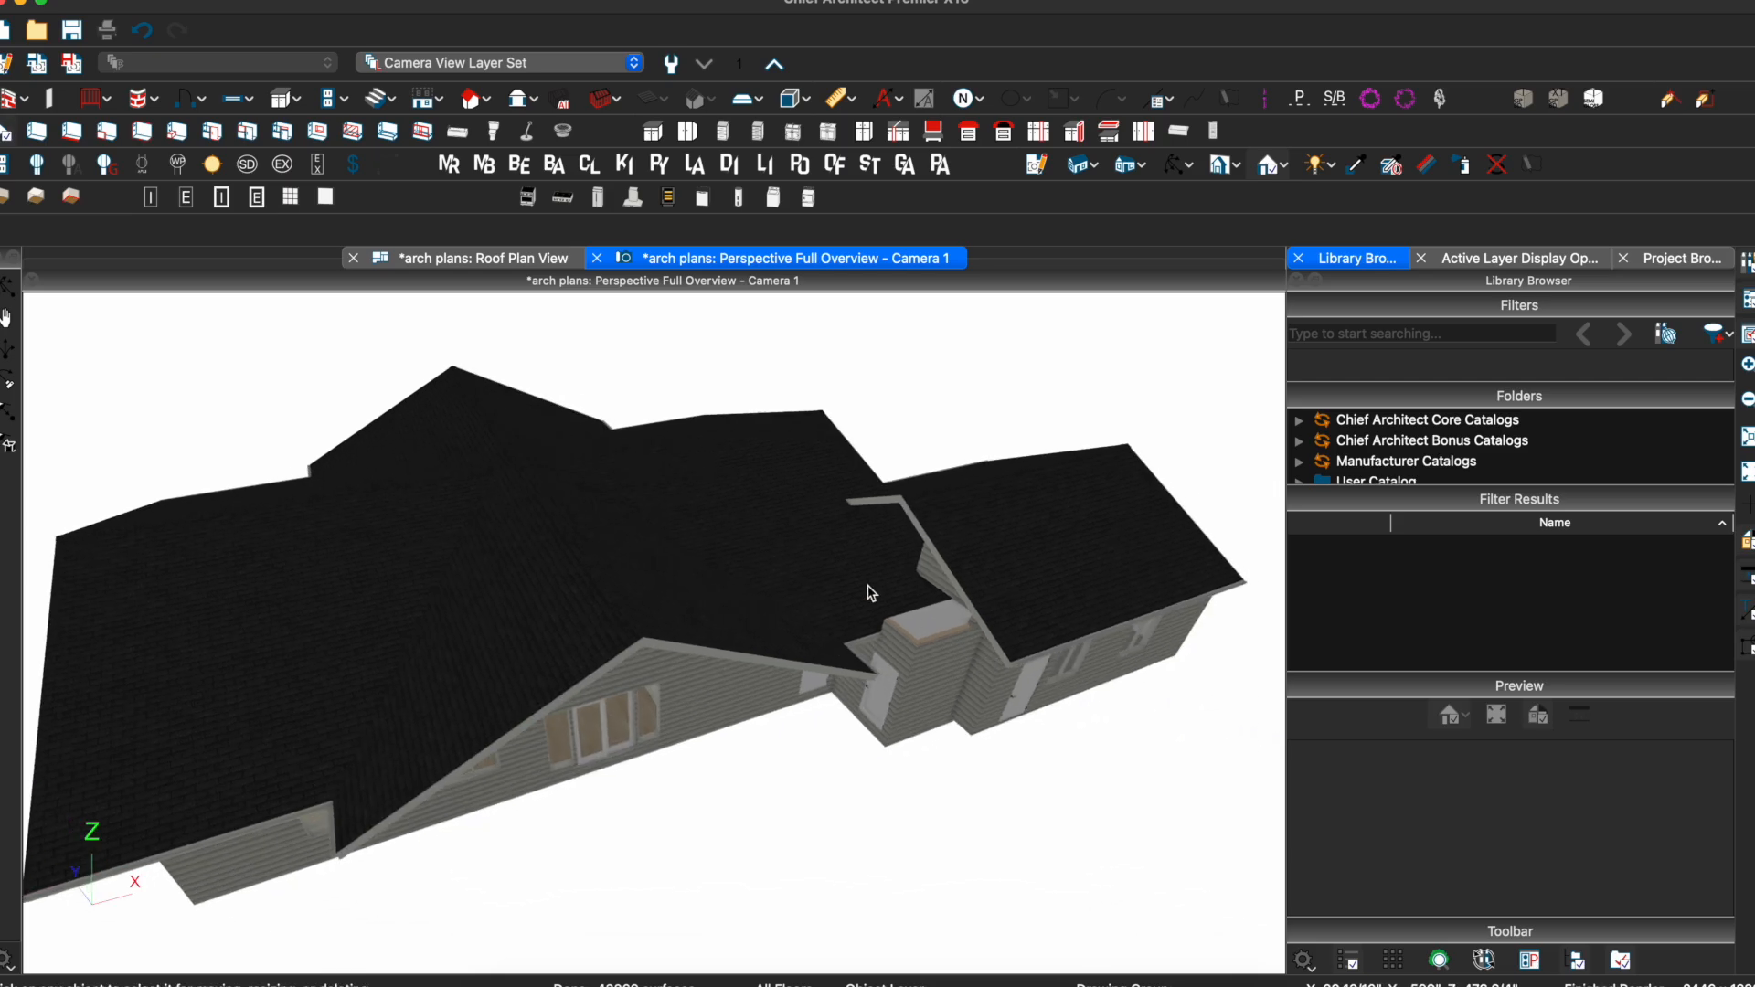
pyautogui.click(514, 259)
pyautogui.scroll(3, 765, 790)
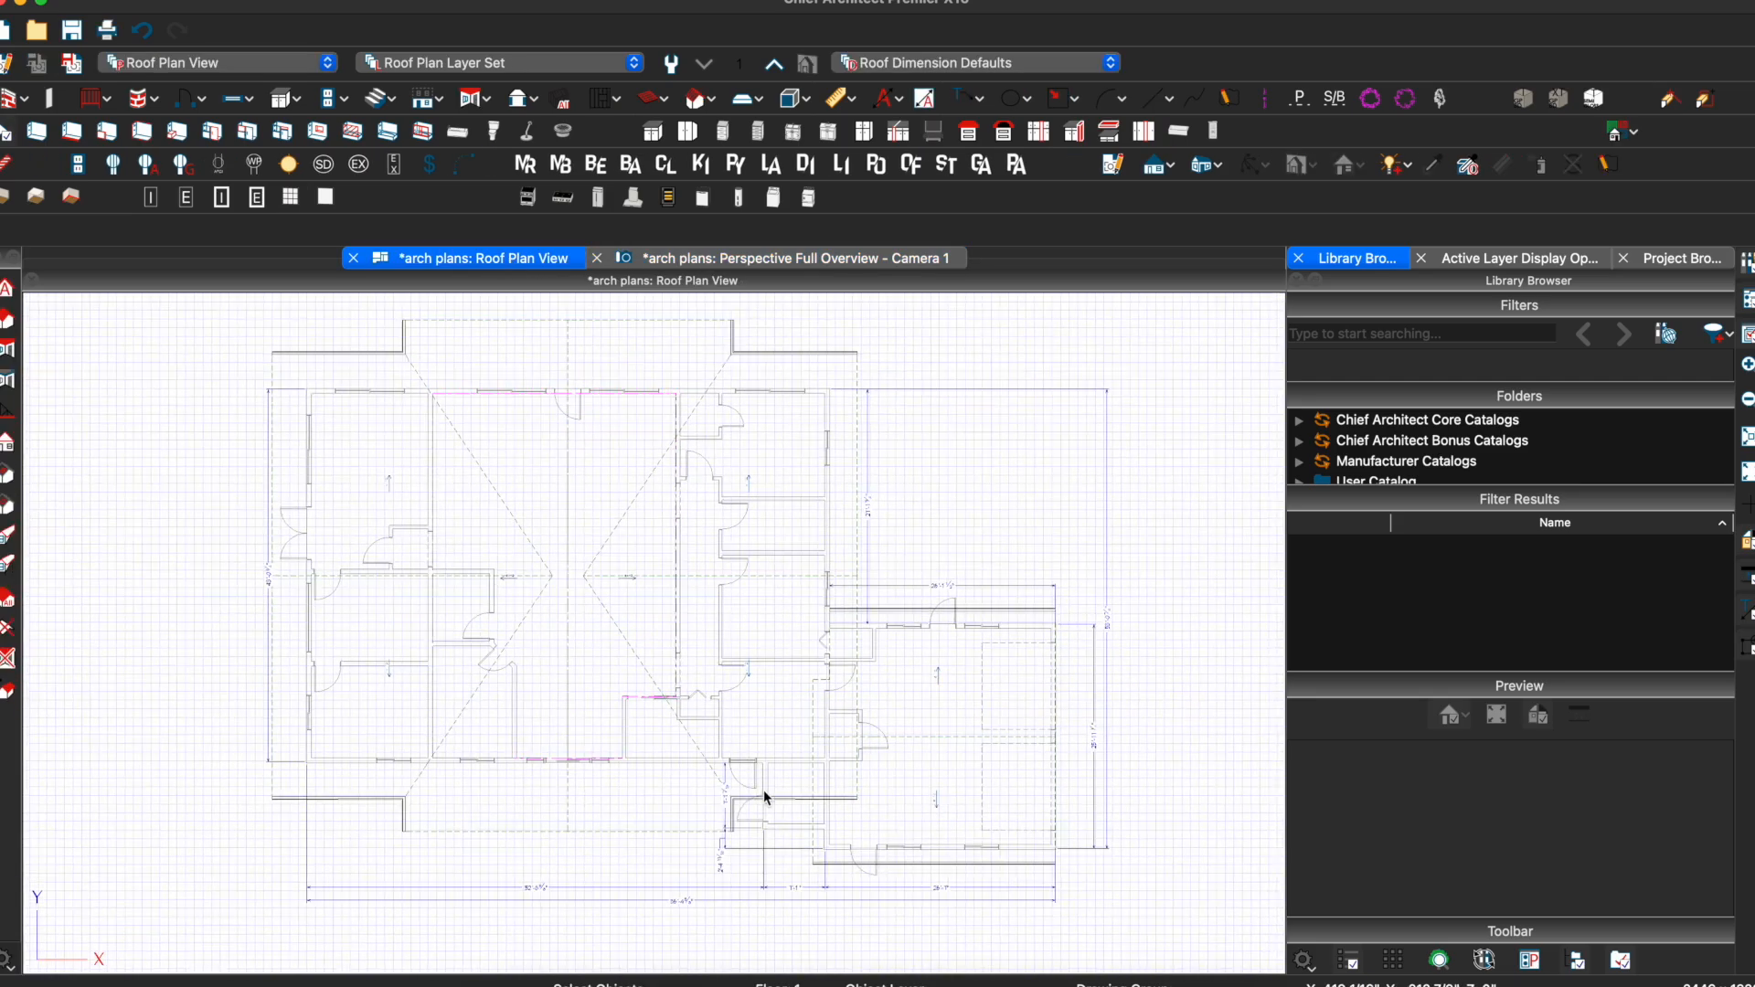
pyautogui.scroll(5, 766, 640)
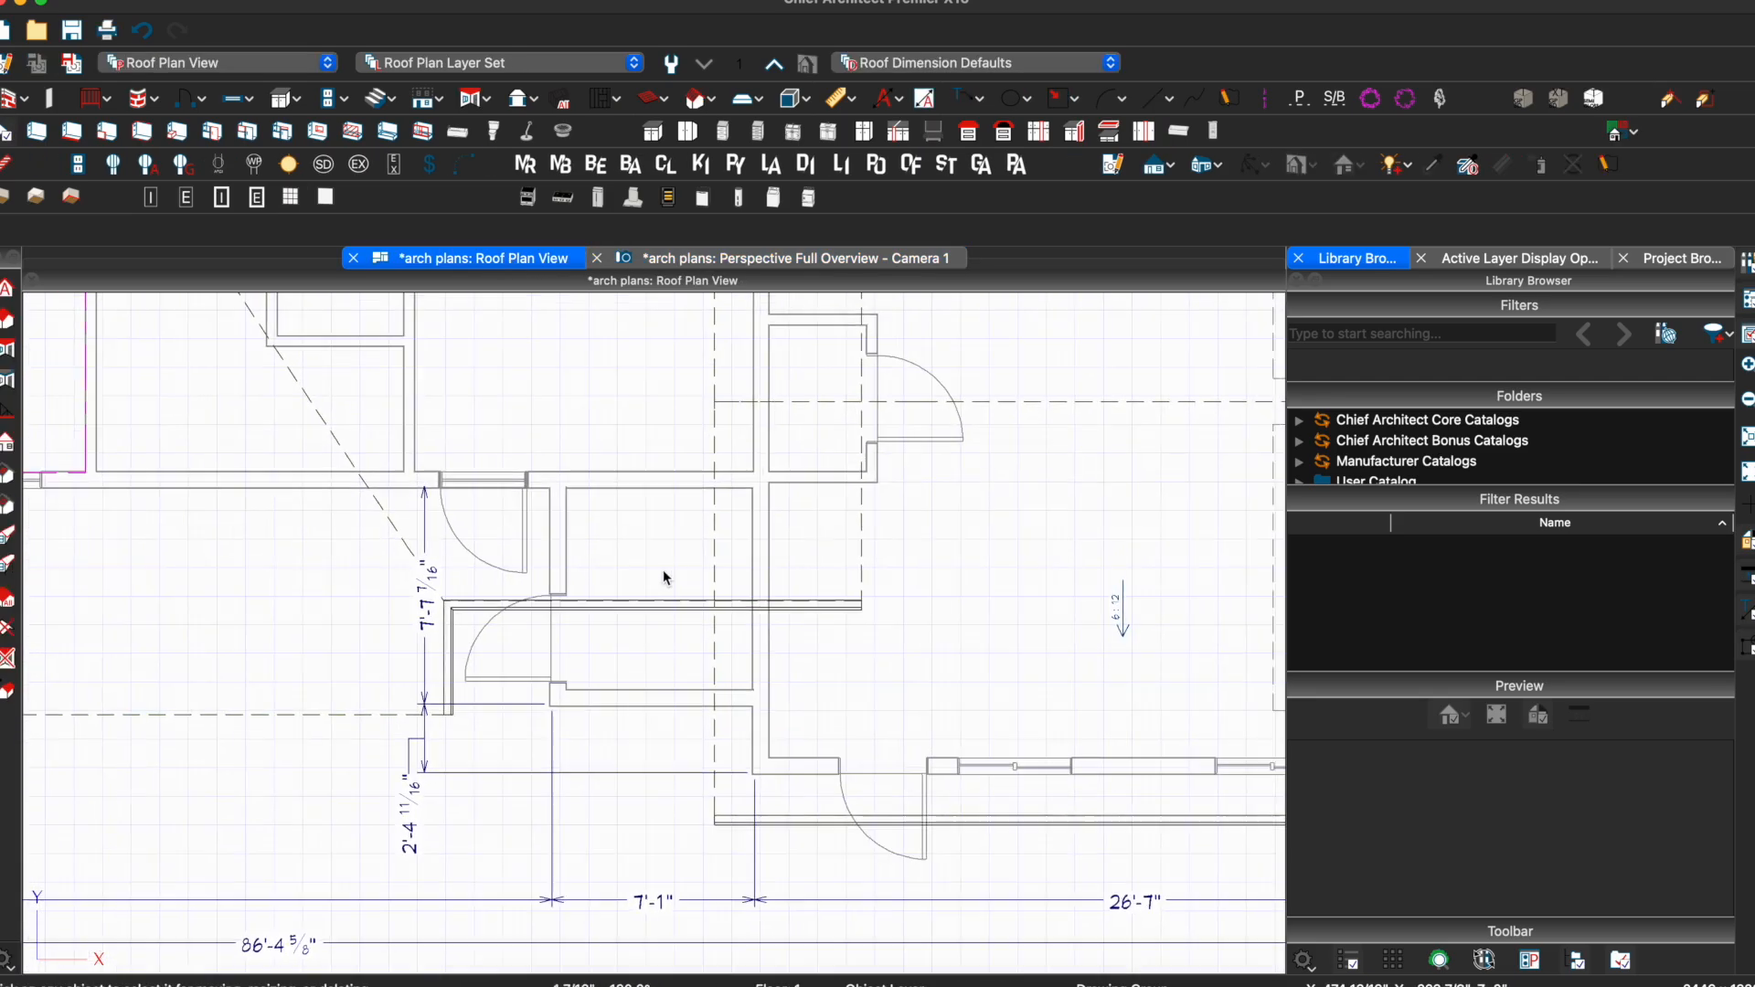
# Open the Build Roof settings from the roof tools list and accept them to start a roof plane
pyautogui.click(491, 102)
pyautogui.click(491, 102)
pyautogui.click(491, 102)
pyautogui.click(491, 129)
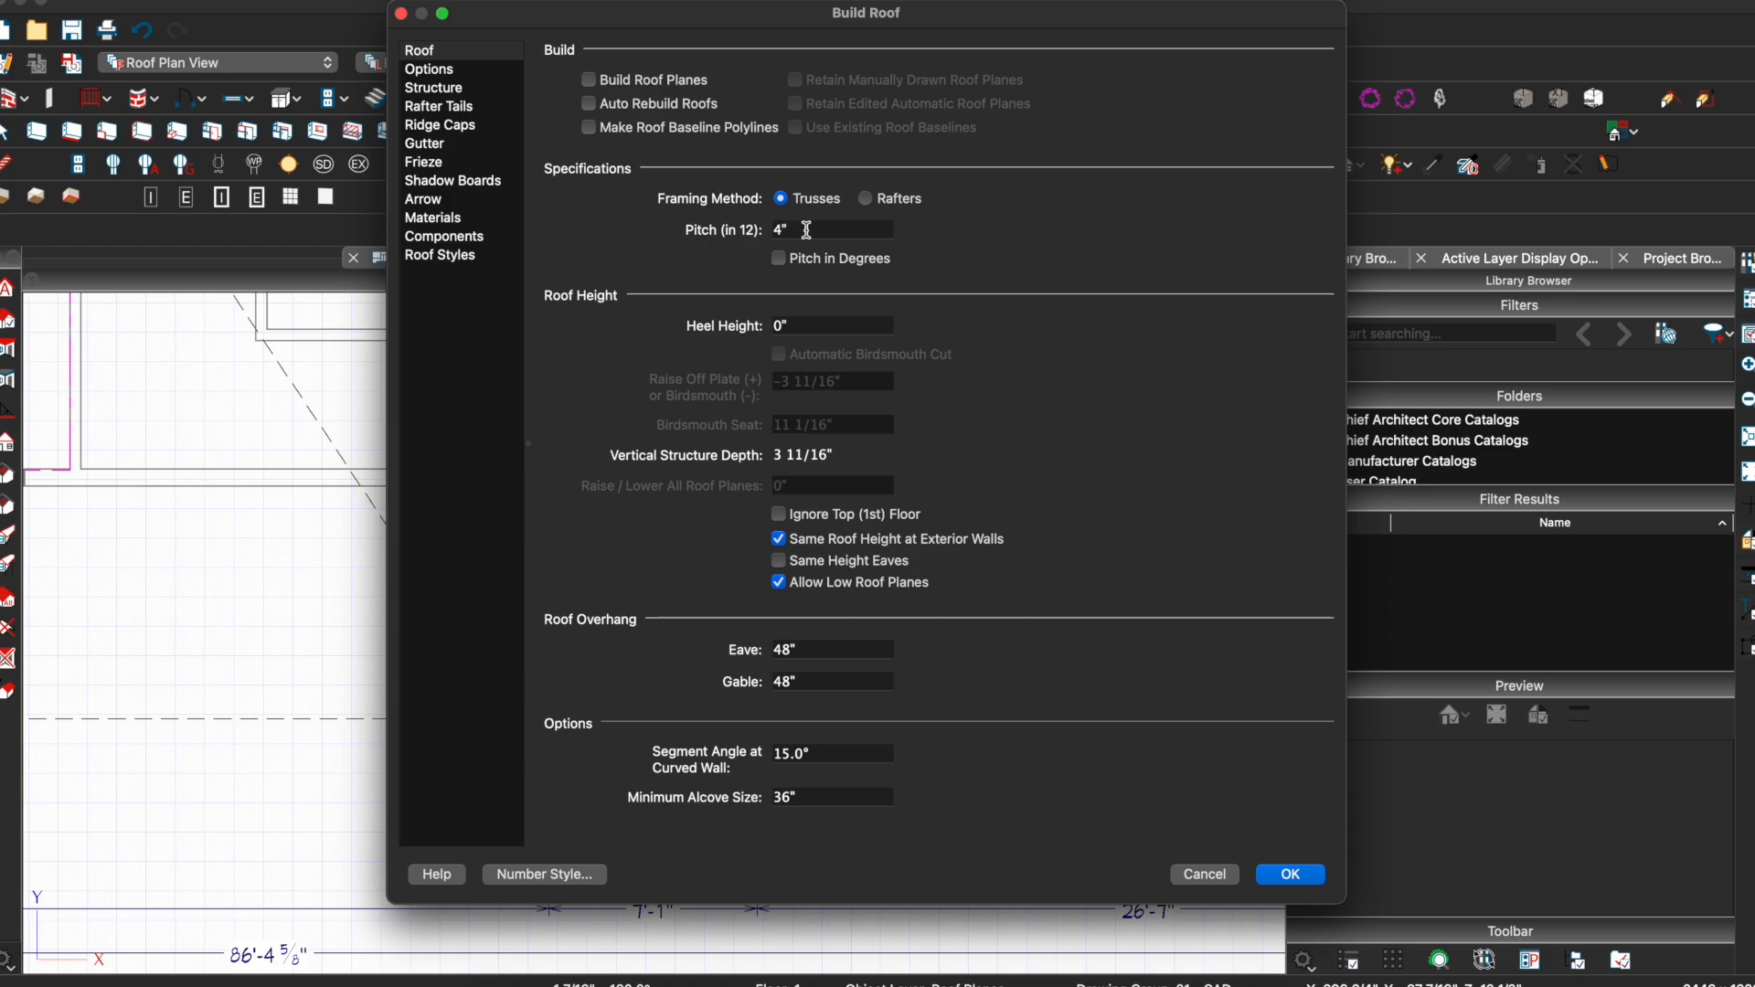
pyautogui.press('Return')
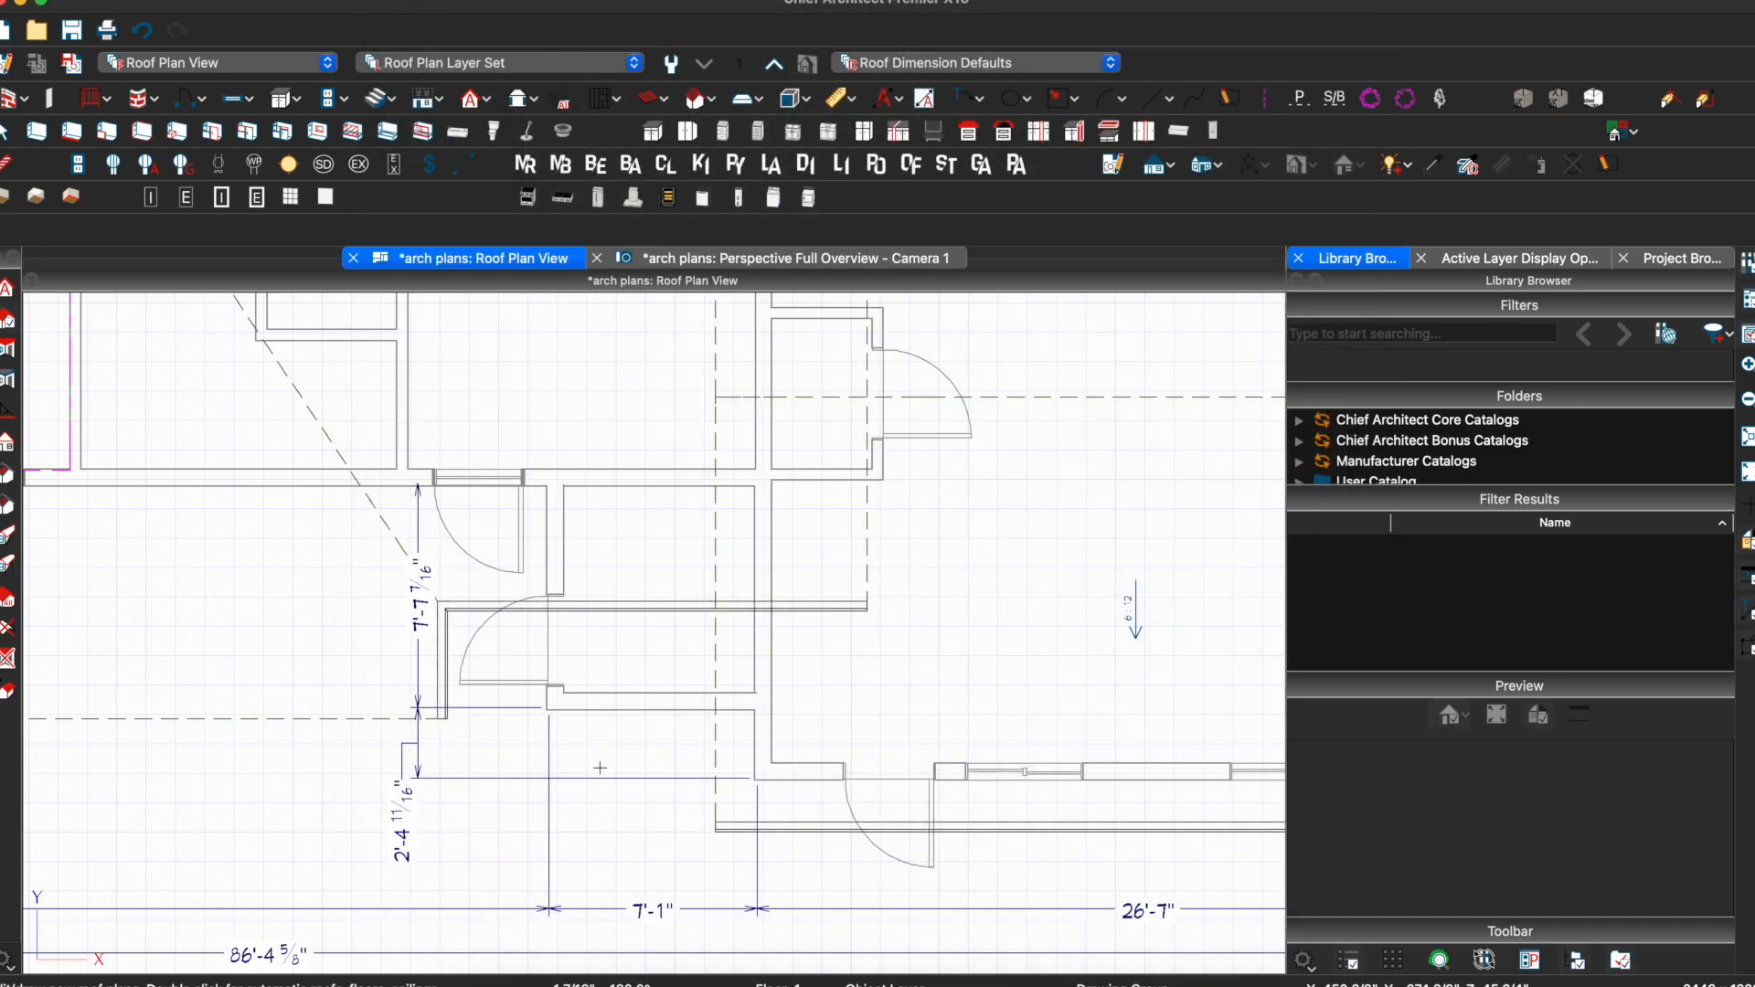
# Draw a new roof plane over the entry and set its bottom overhang to 18 inches
pyautogui.moveTo(549, 710)
pyautogui.mouseDown()
pyautogui.moveTo(622, 688)
pyautogui.moveTo(758, 708)
pyautogui.mouseUp()
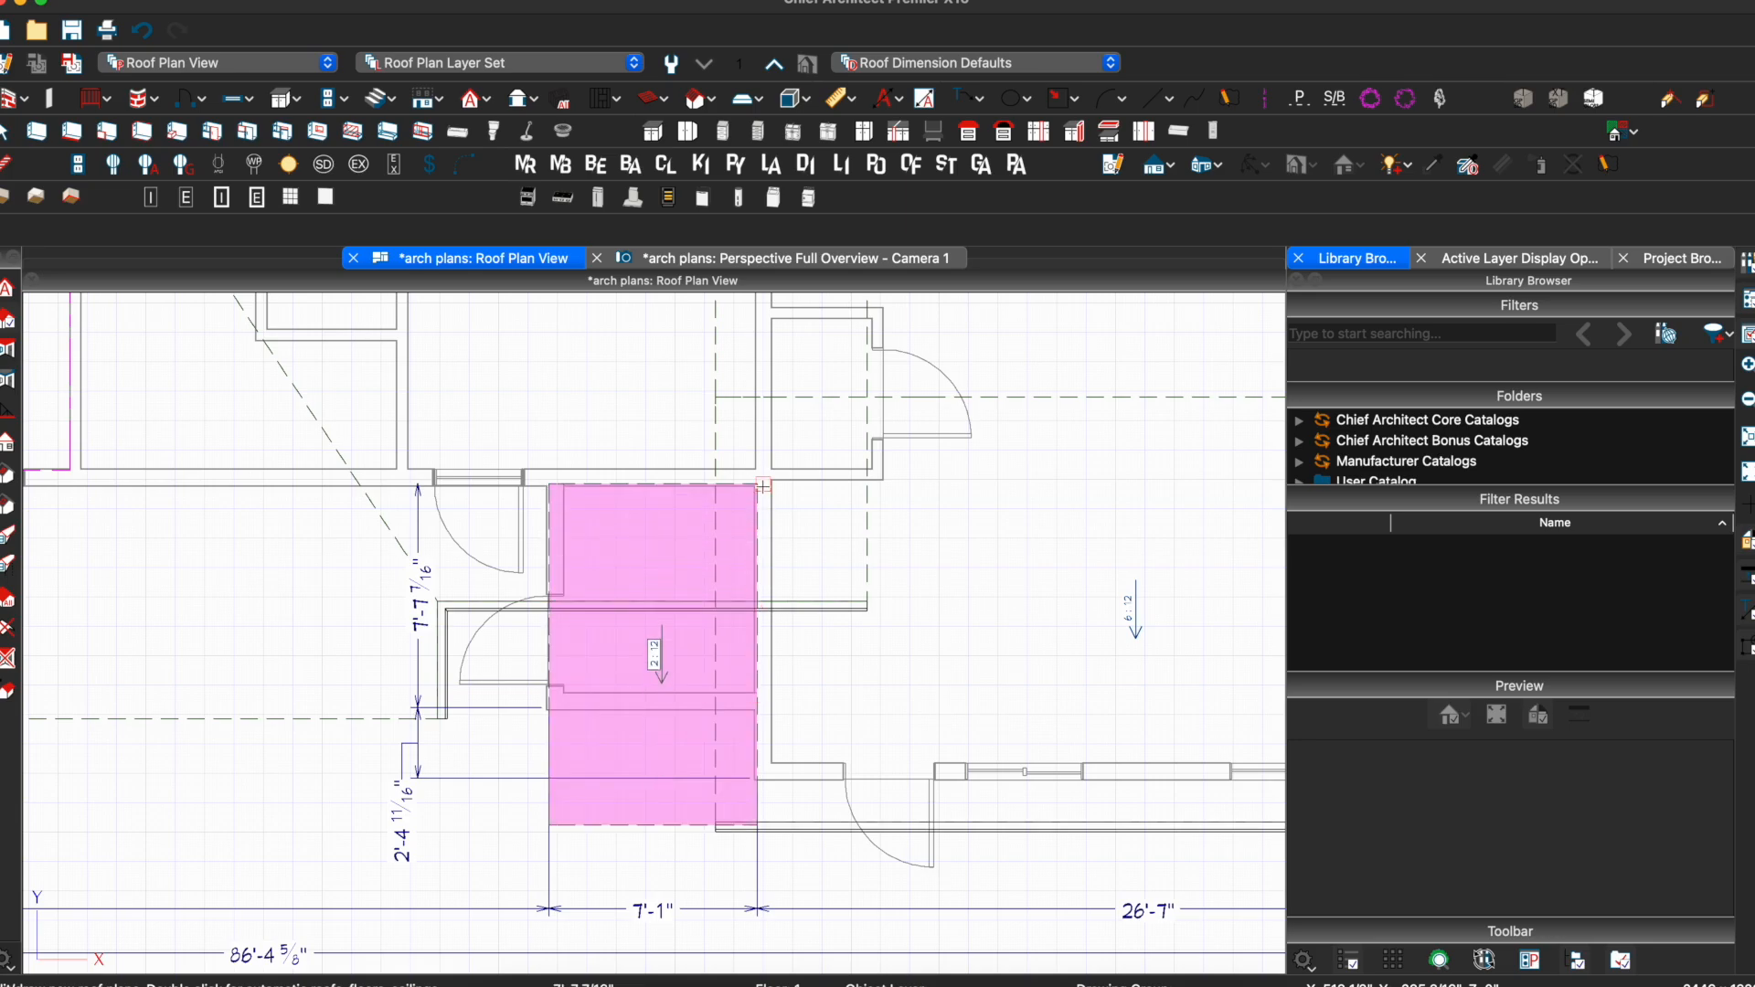
pyautogui.click(763, 486)
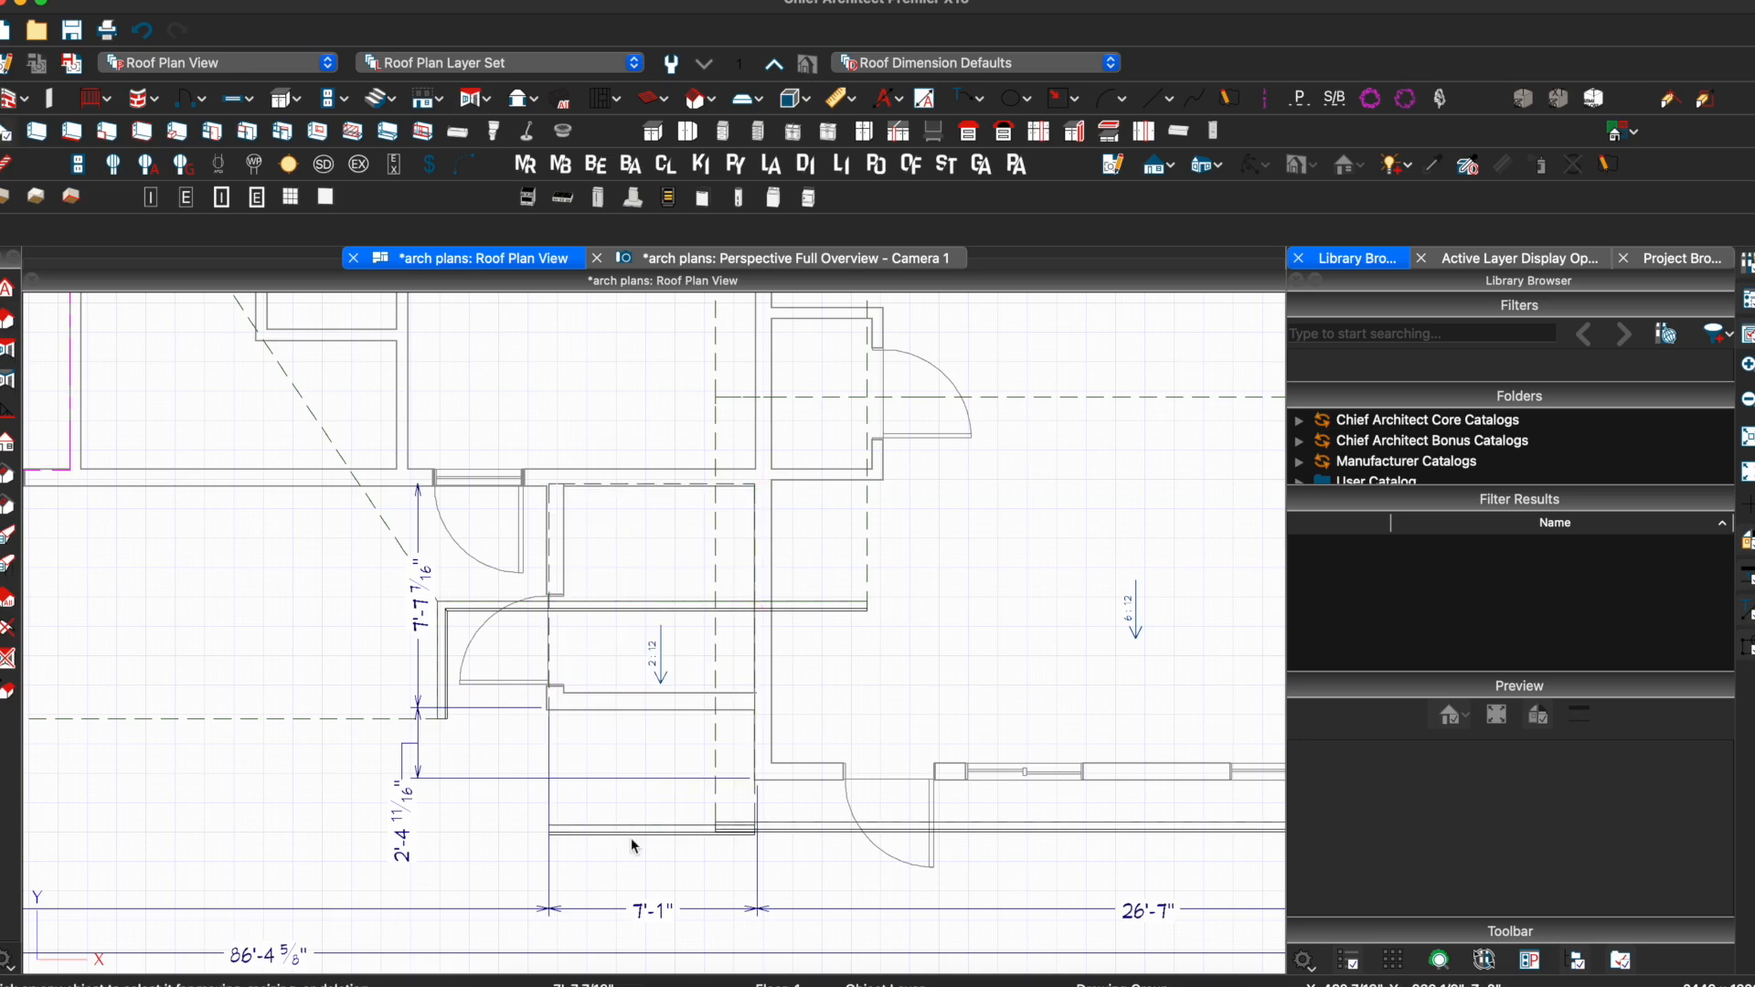
pyautogui.click(629, 832)
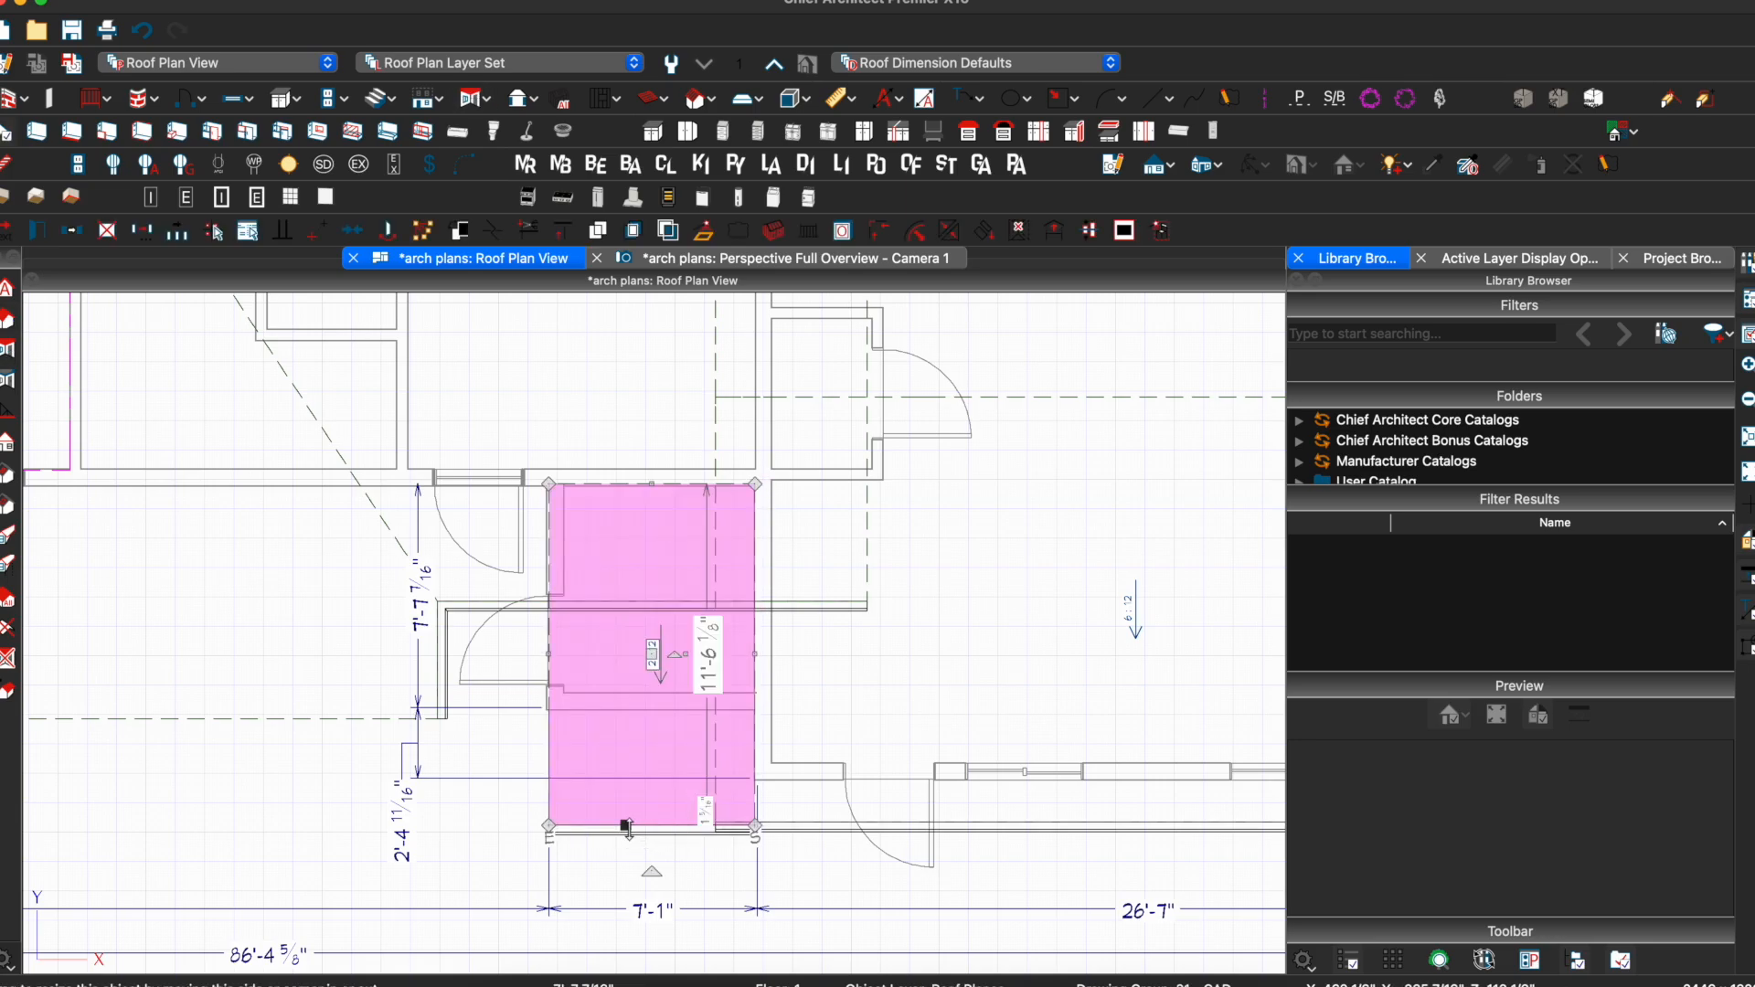
pyautogui.moveTo(629, 828); pyautogui.dragTo(629, 758)
pyautogui.click(708, 726)
pyautogui.write('18')
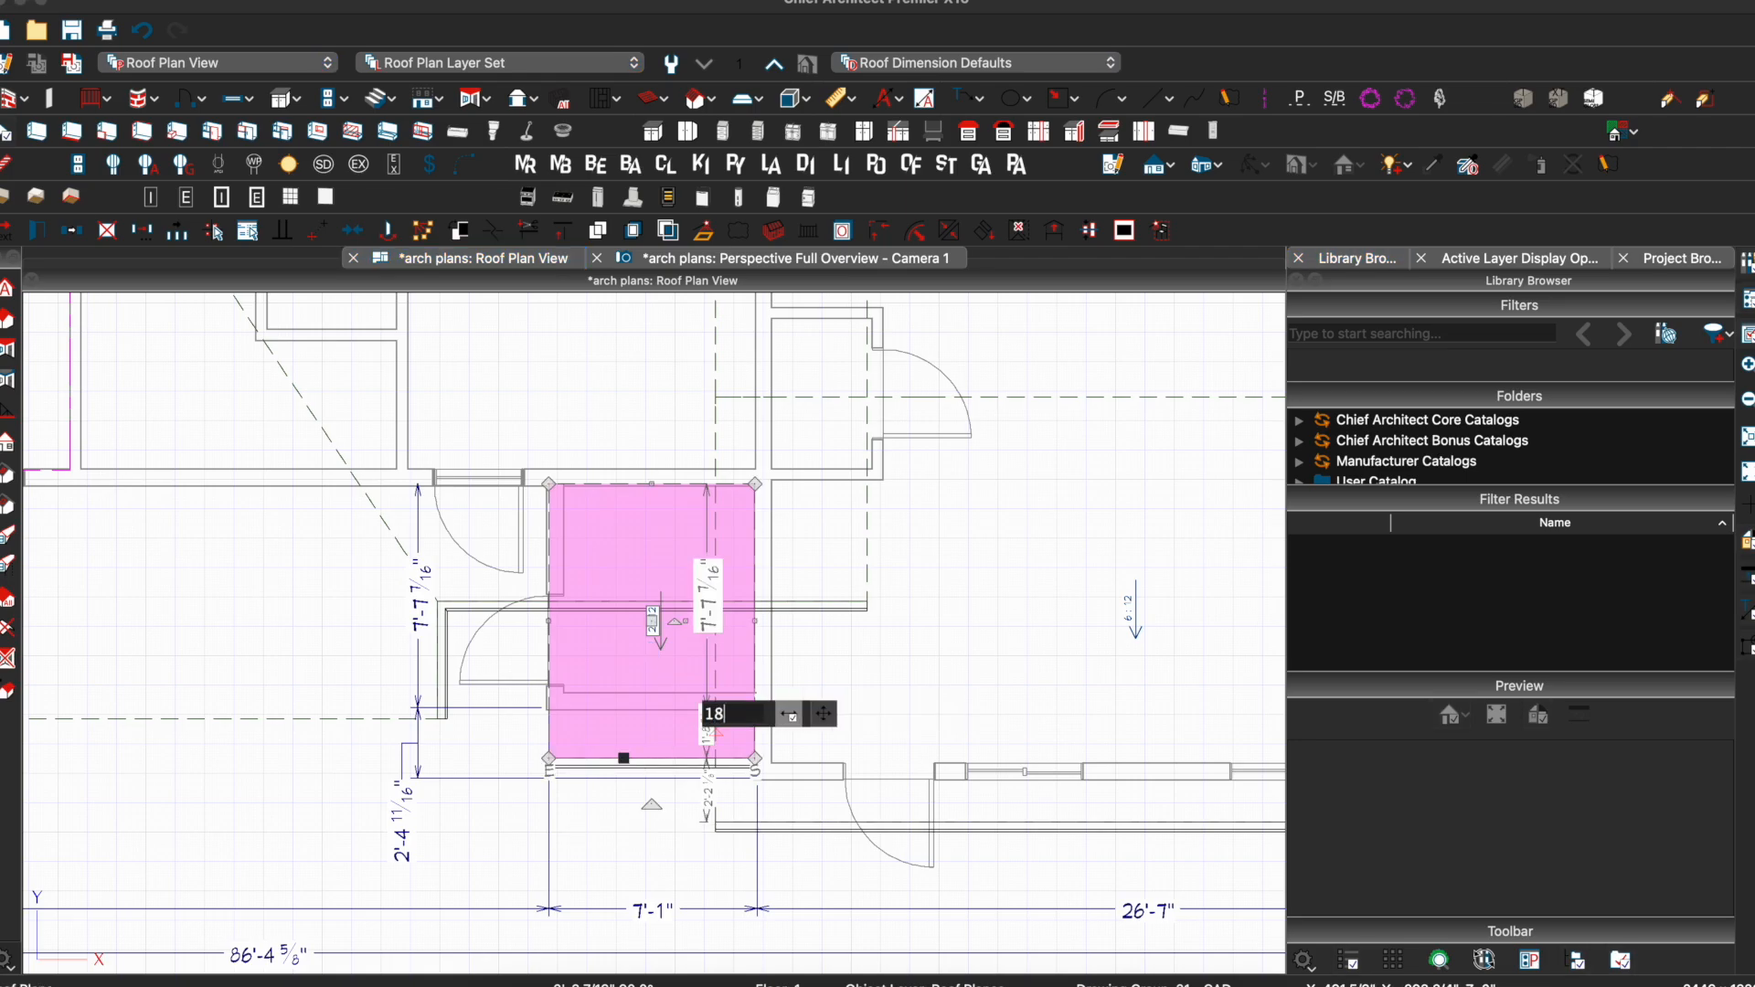
pyautogui.press('Return')
pyautogui.press('Escape')
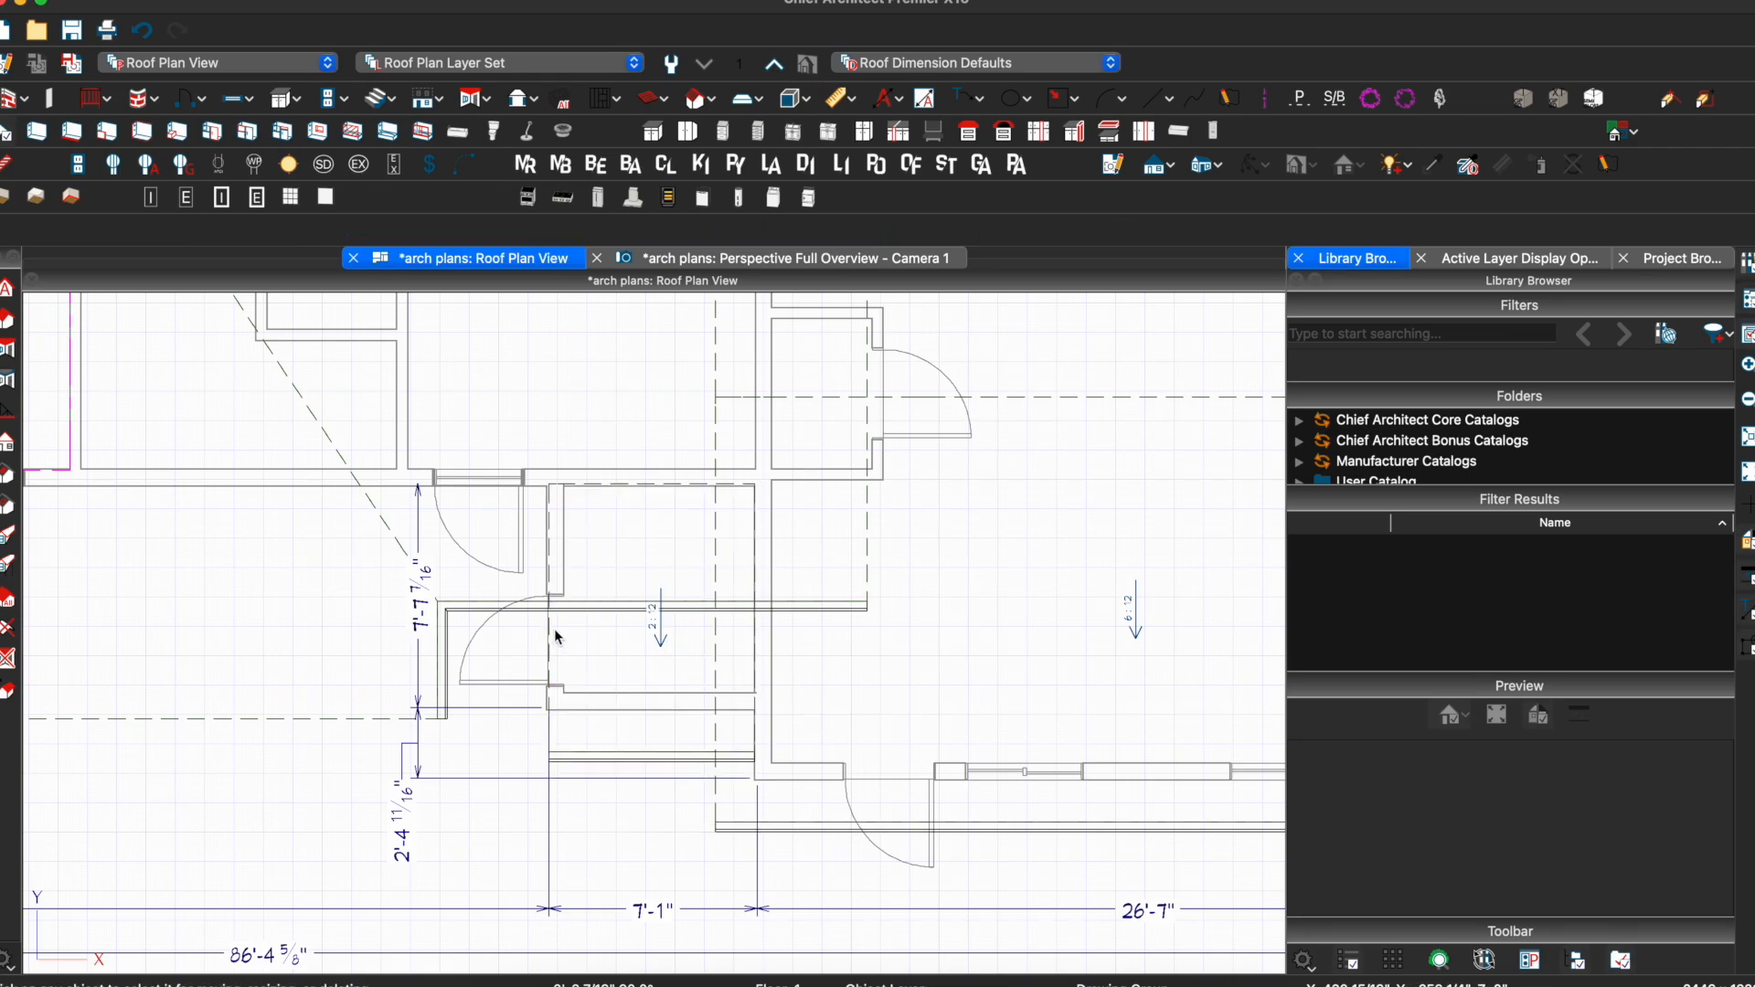
# Extend the entry roof plane's left edge to an 18-inch overhang
pyautogui.click(552, 729)
pyautogui.moveTo(552, 615); pyautogui.dragTo(504, 618)
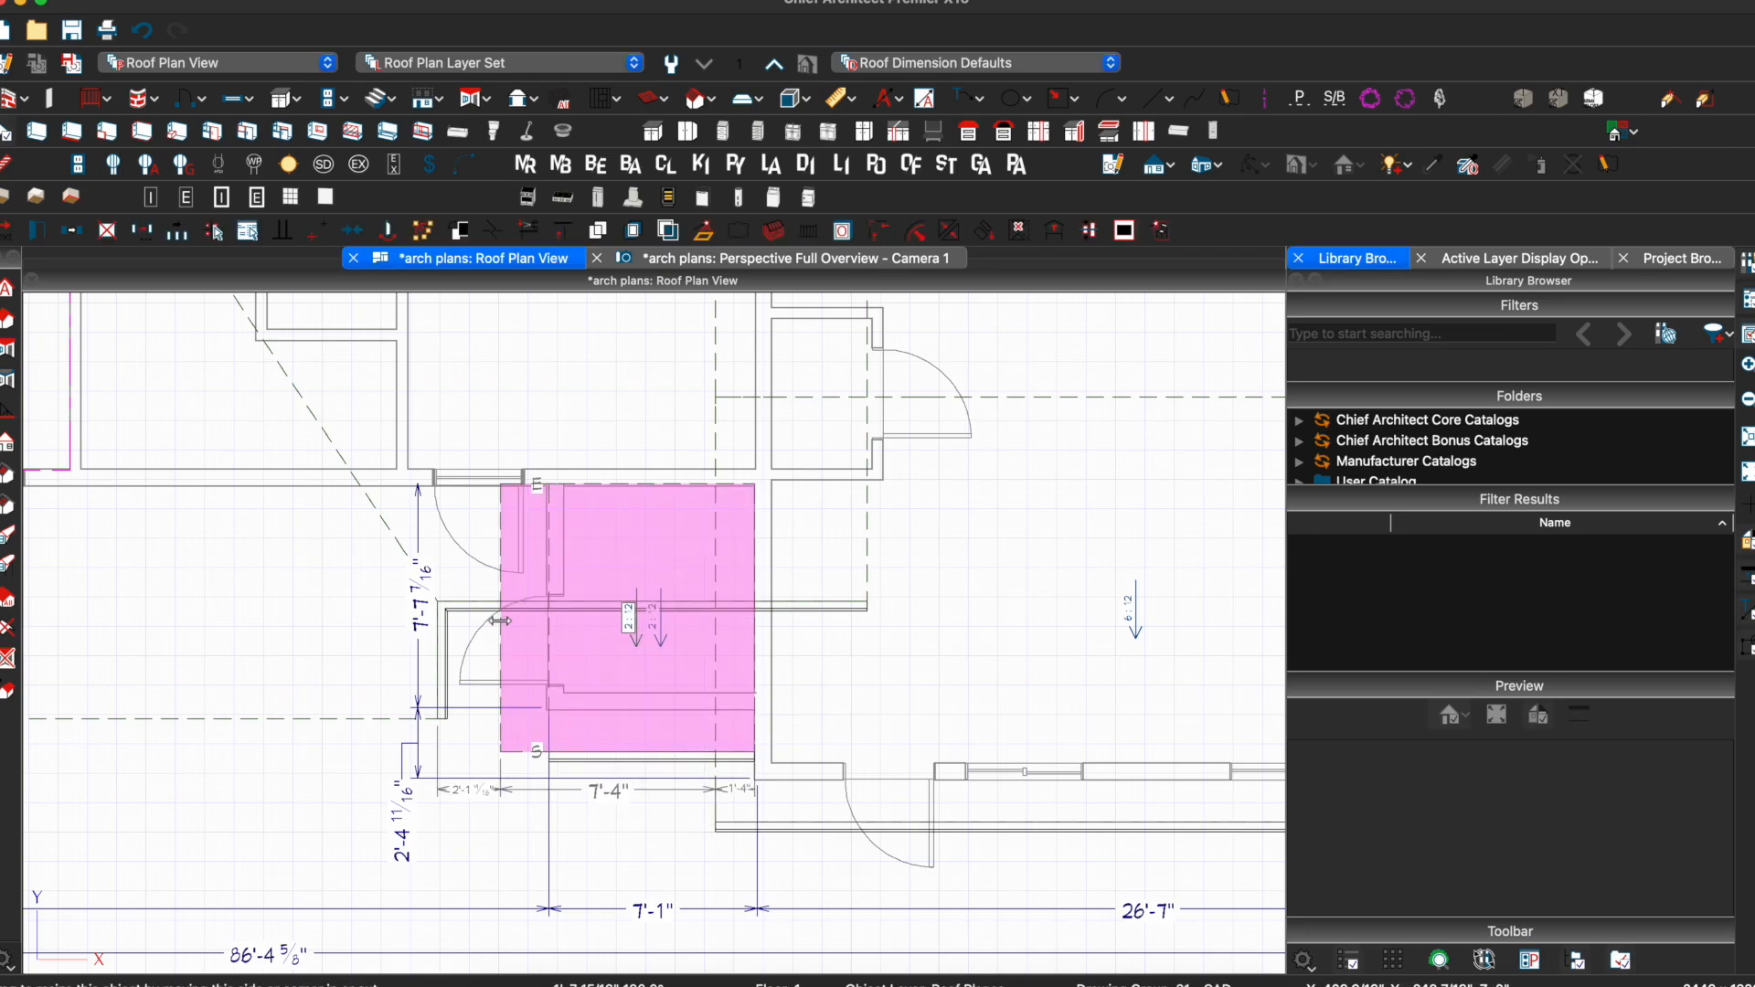
pyautogui.click(524, 646)
pyautogui.write('18')
pyautogui.press('Return')
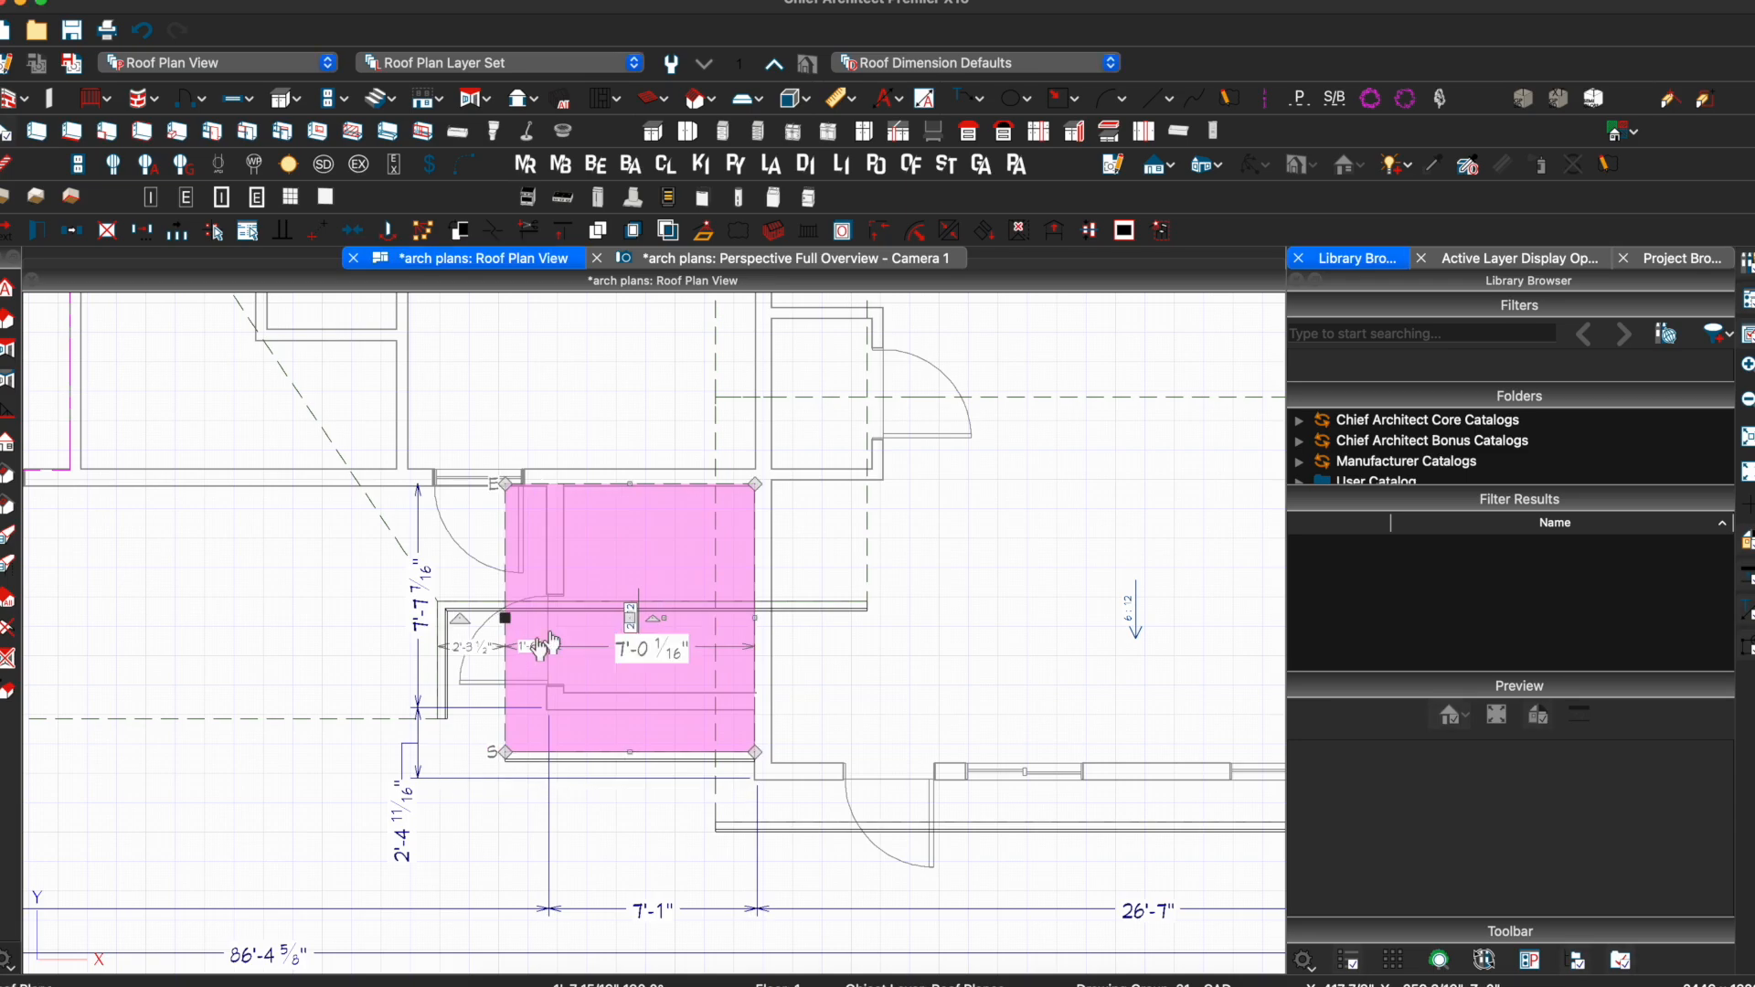
pyautogui.press('Escape')
pyautogui.click(852, 260)
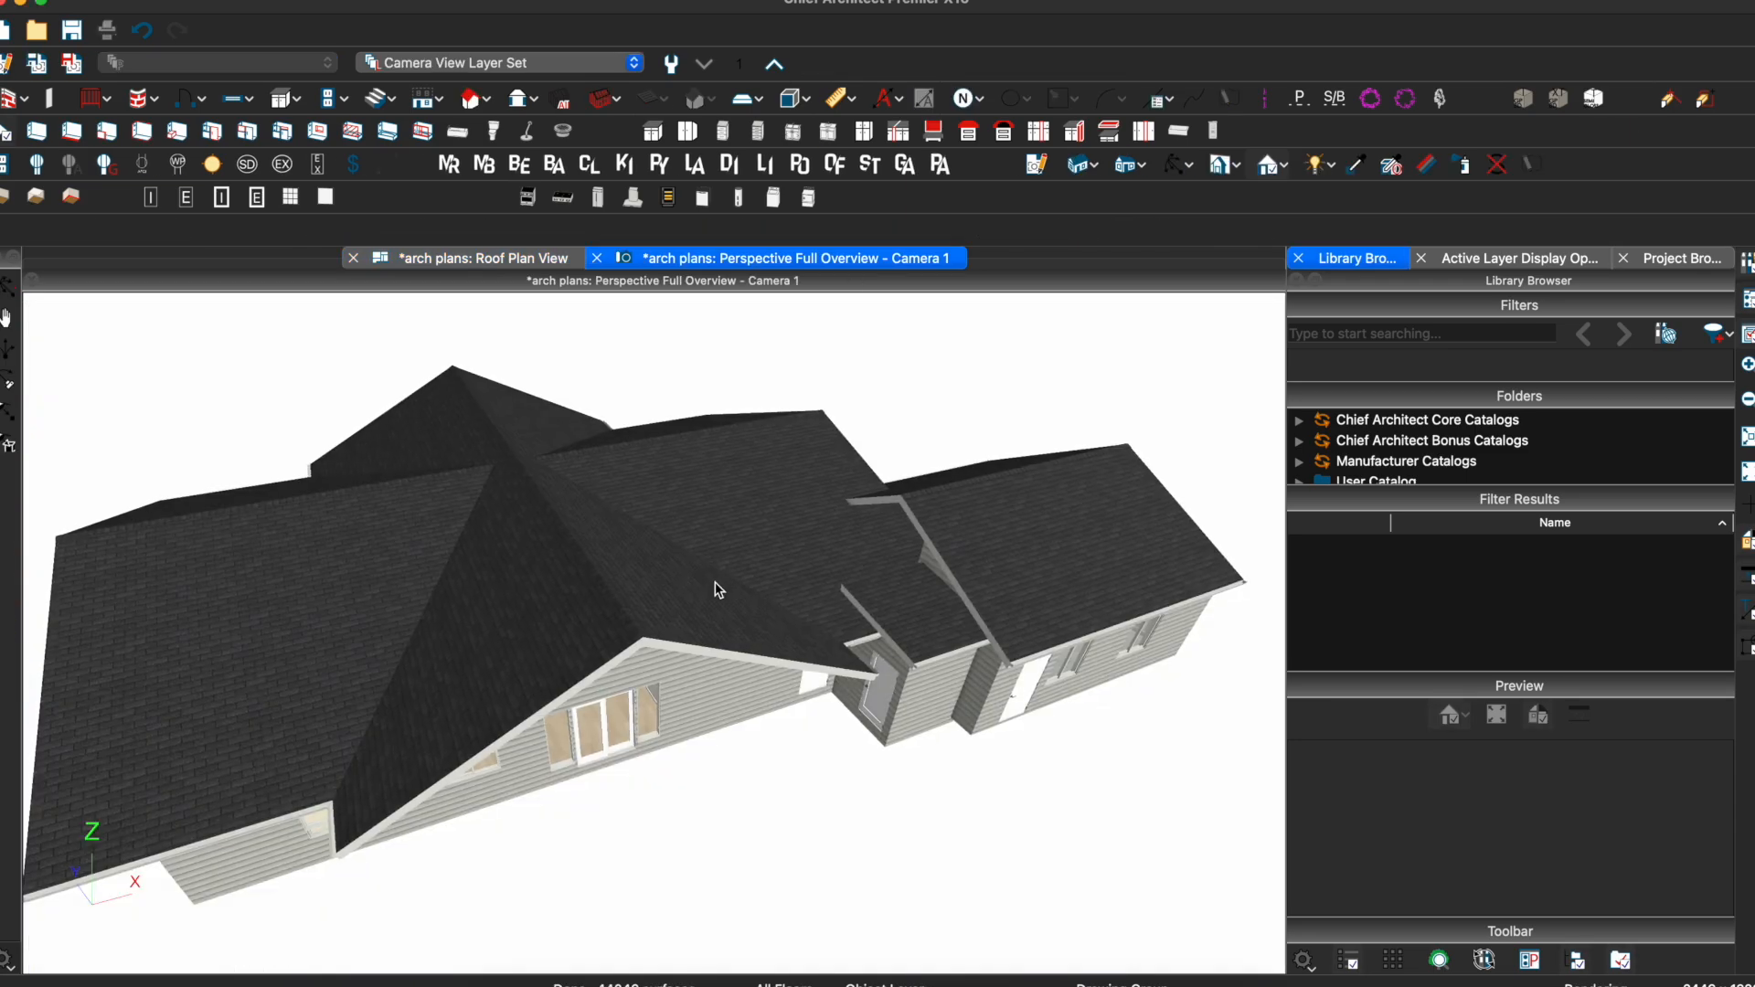
# Pitch-lock the entry roof plane and lower its baseline height to 121 1/2"-24"
pyautogui.scroll(5, 920, 560)
pyautogui.moveTo(921, 564); pyautogui.dragTo(909, 588, button='middle')
pyautogui.click(915, 586)
pyautogui.doubleClick(915, 586)
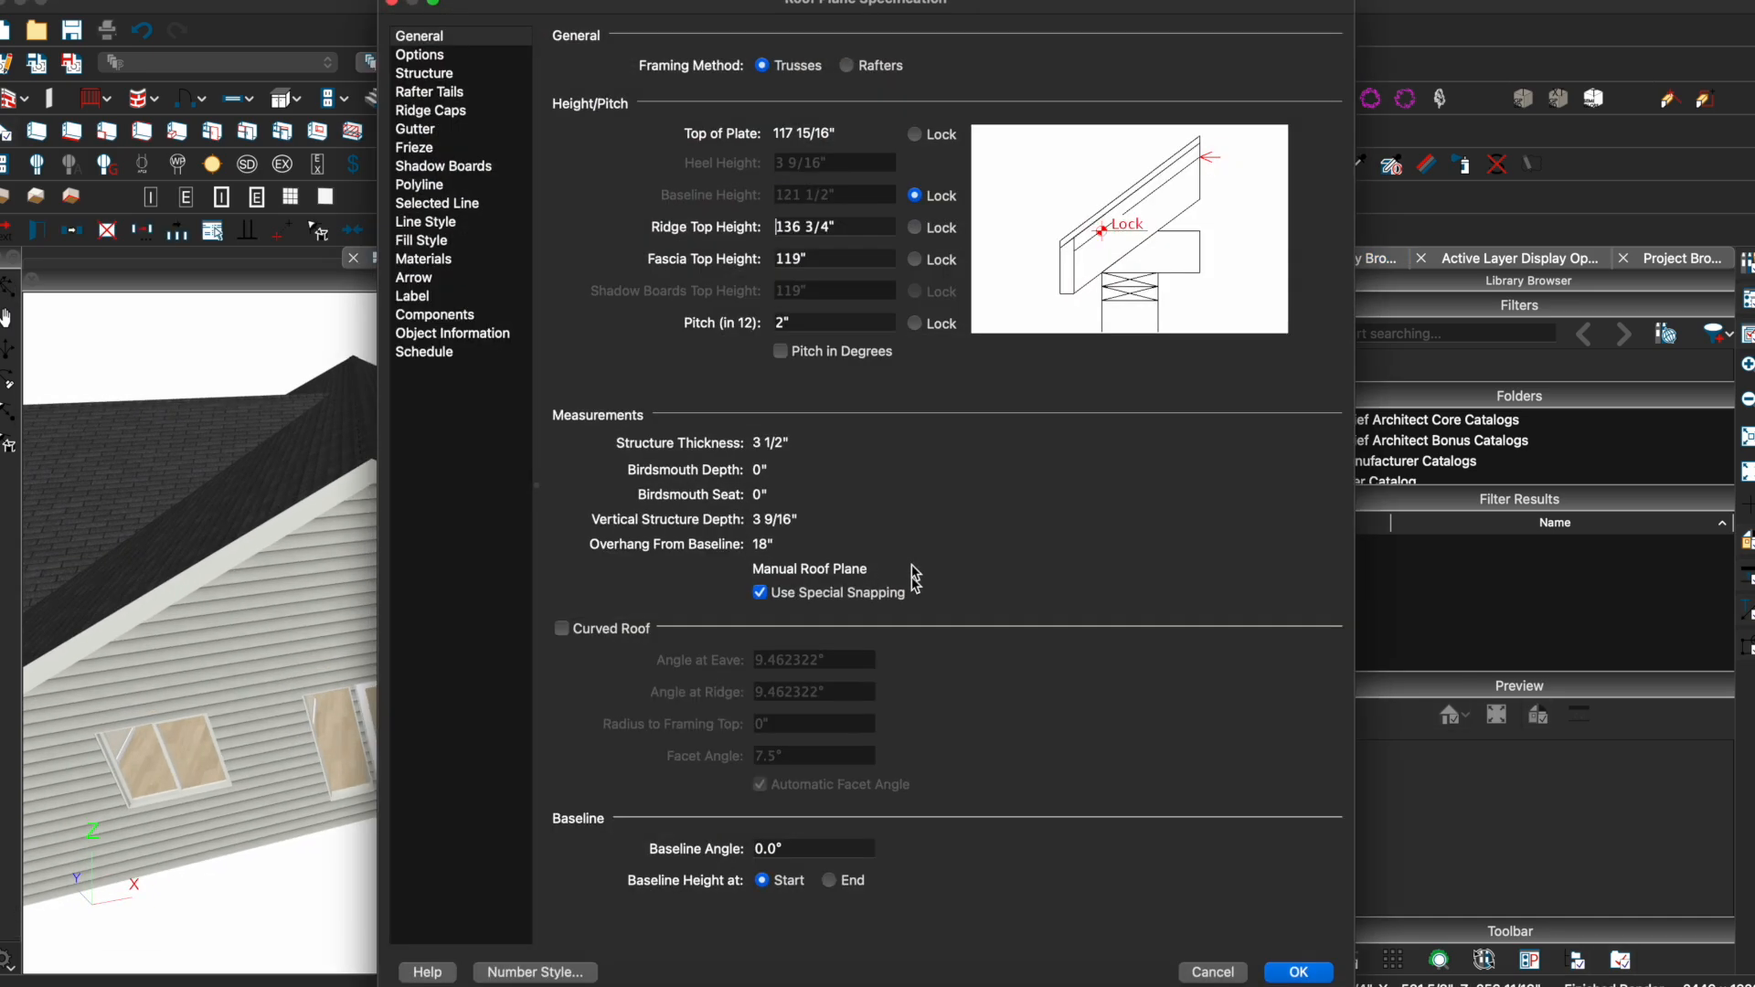
pyautogui.click(915, 324)
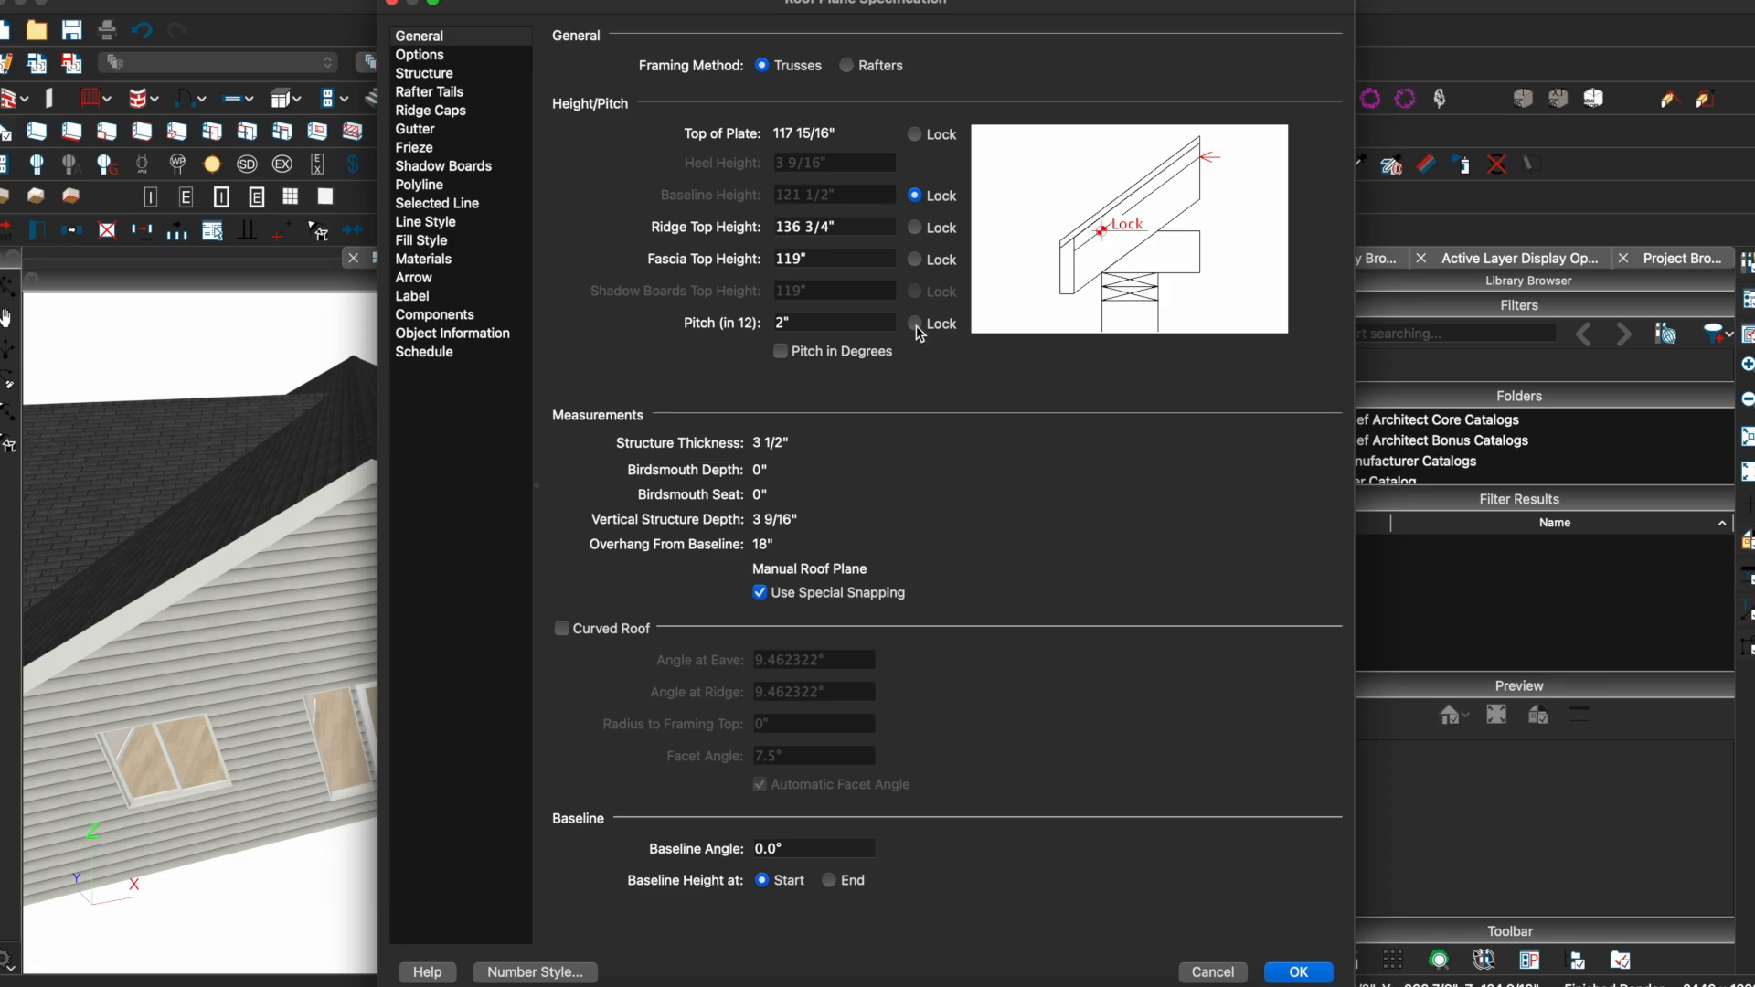
pyautogui.click(915, 325)
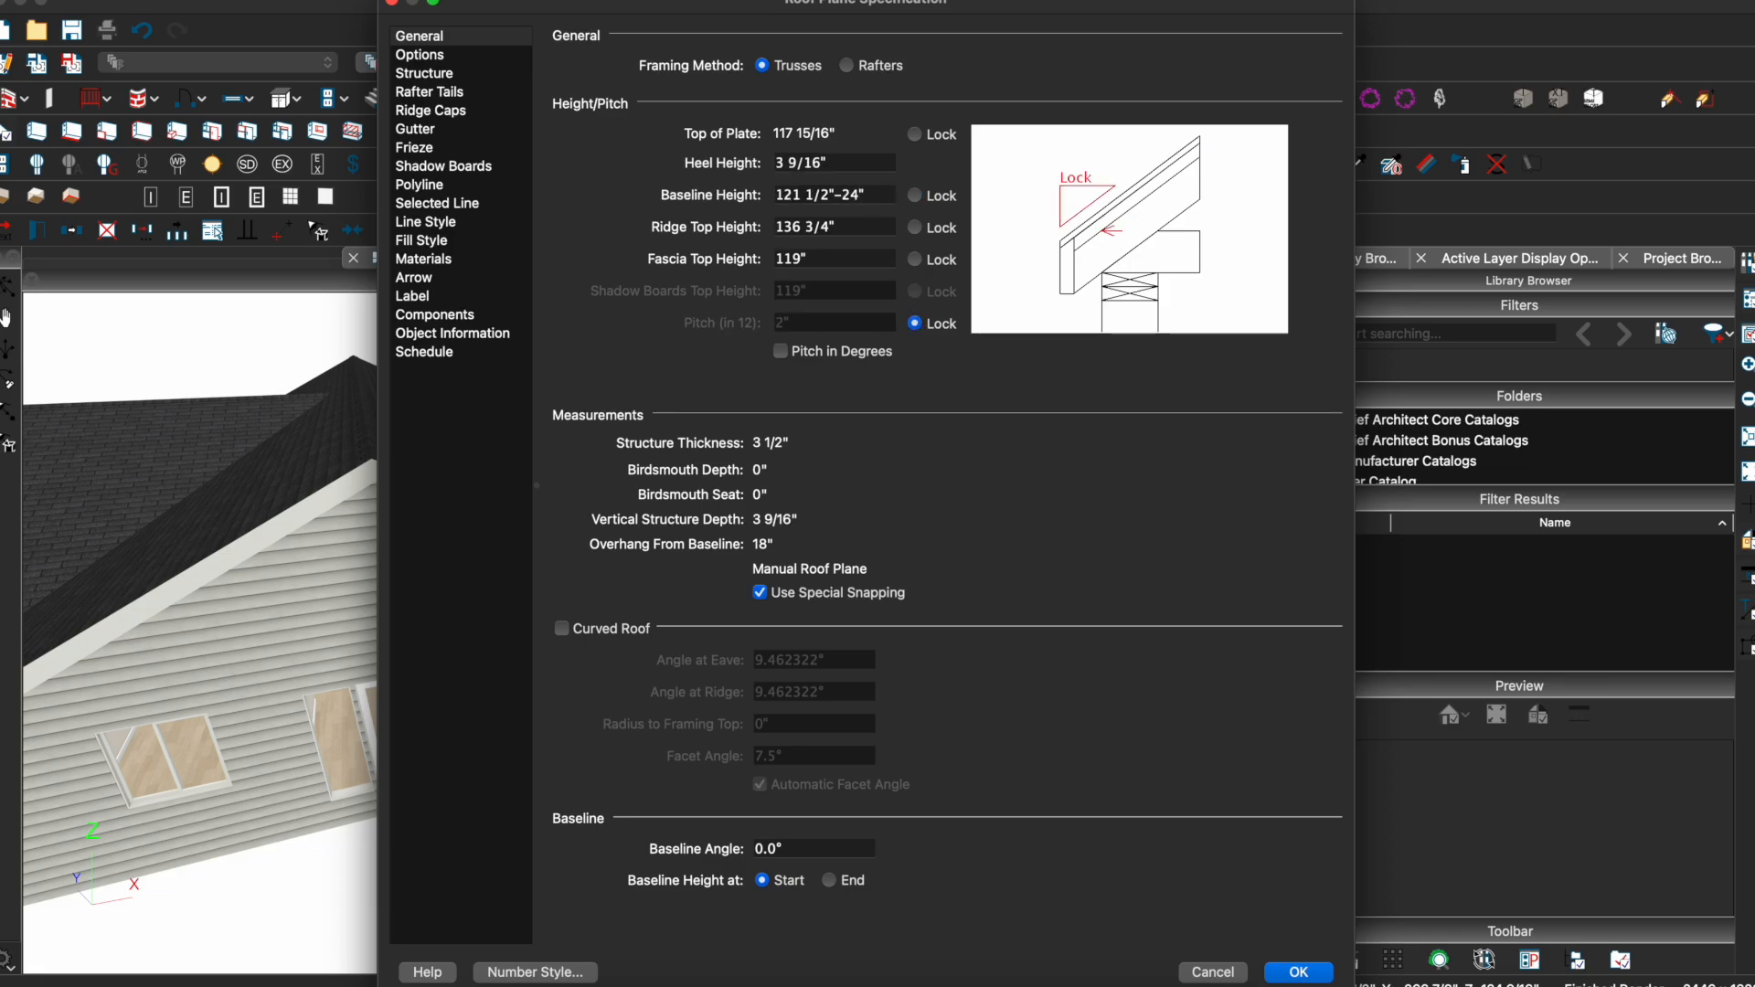
pyautogui.press('Return')
pyautogui.press('Escape')
pyautogui.moveTo(832, 520); pyautogui.dragTo(716, 526)
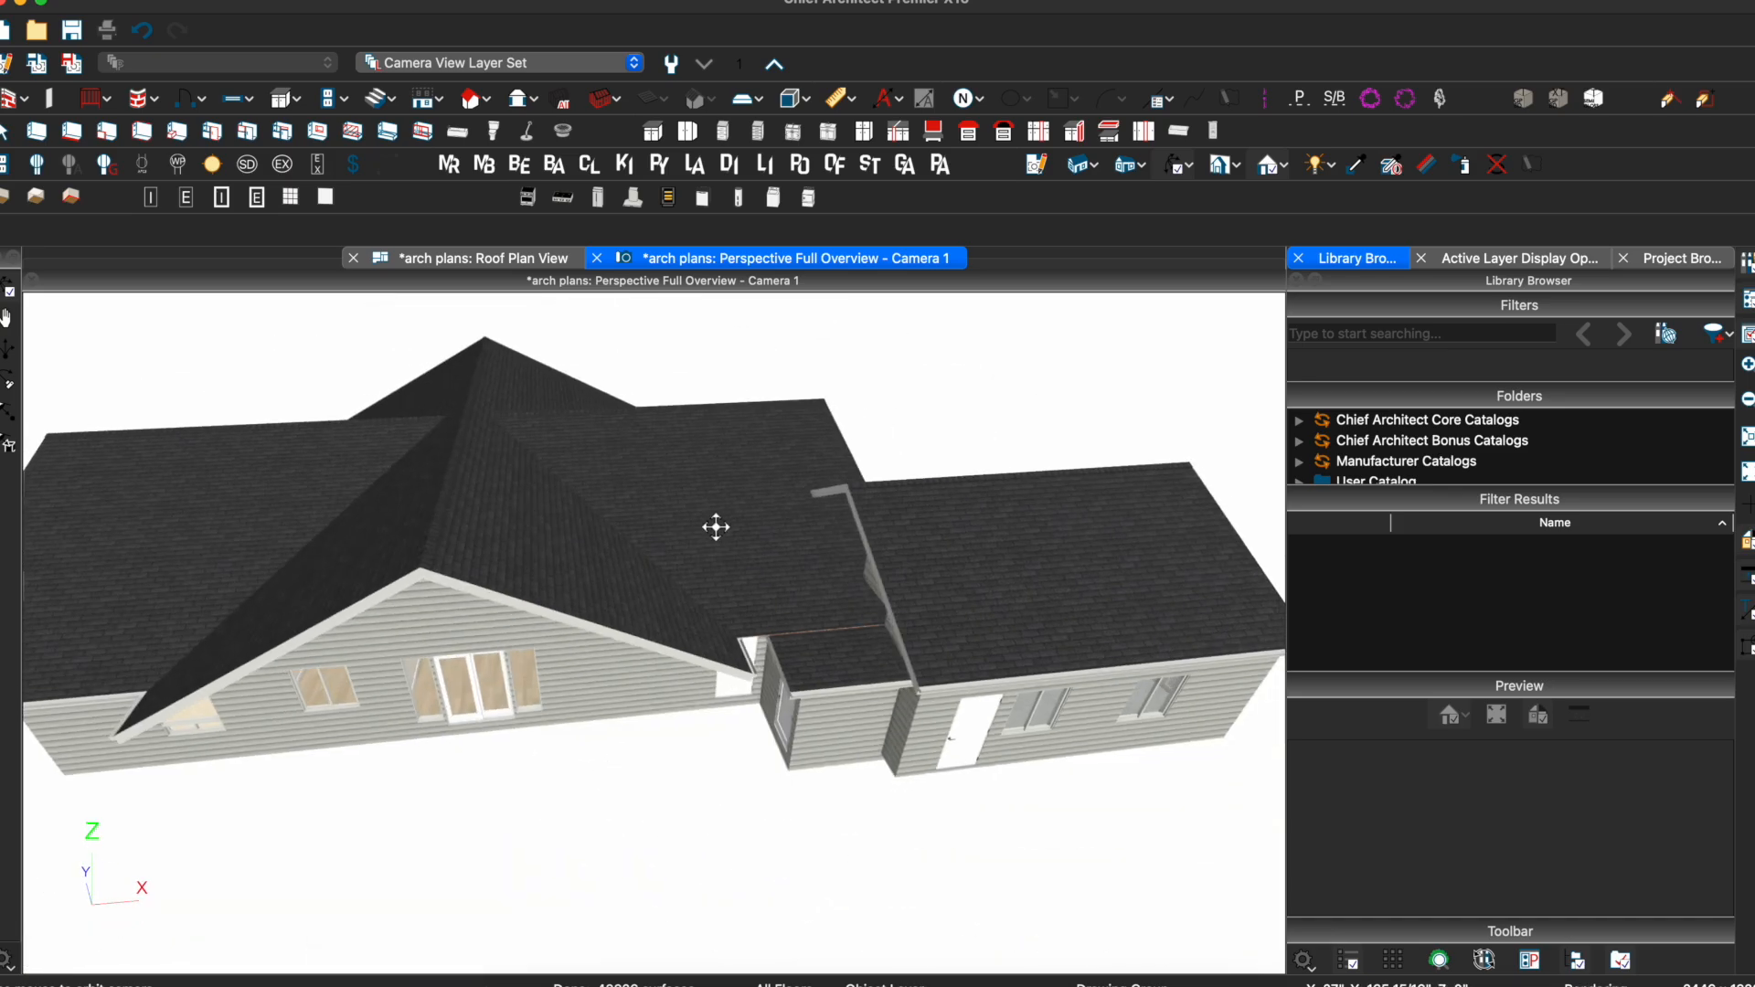
# Orbit to a steep overhead view and inspect a main roof plane's specifications
pyautogui.moveTo(760, 517); pyautogui.dragTo(872, 540, button='middle')
pyautogui.scroll(-3, 872, 540)
pyautogui.click(823, 532)
pyautogui.moveTo(822, 456); pyautogui.dragTo(731, 571)
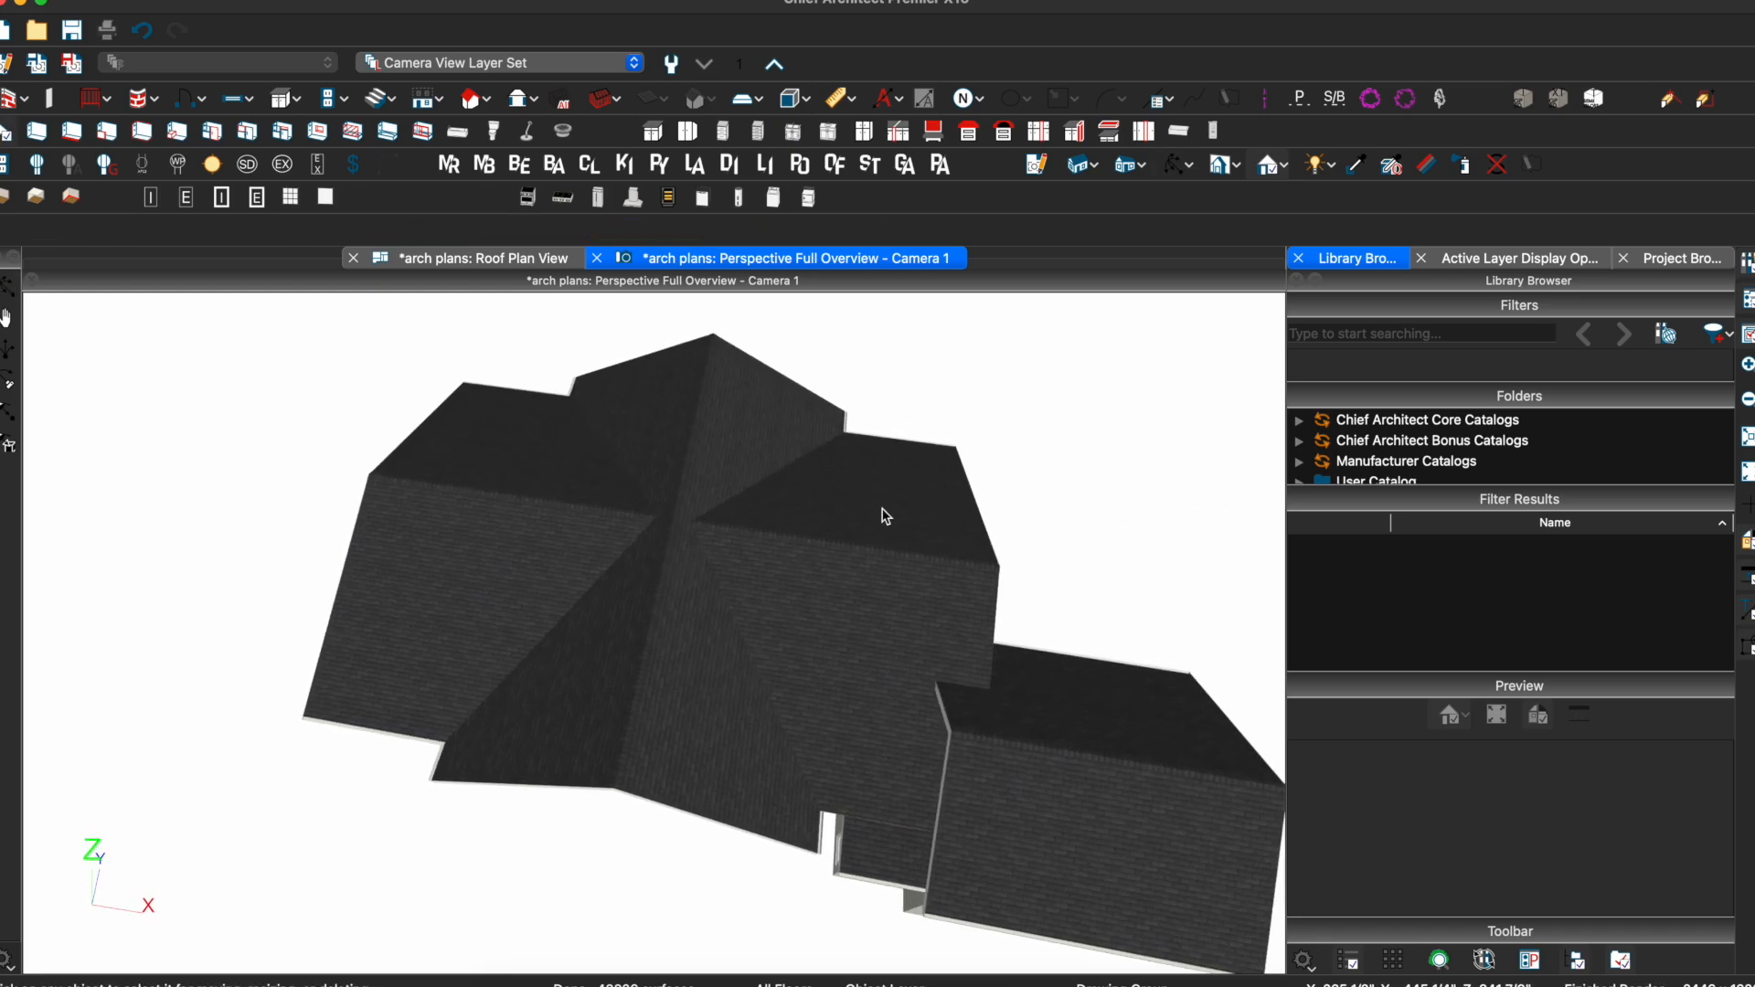
pyautogui.click(818, 644)
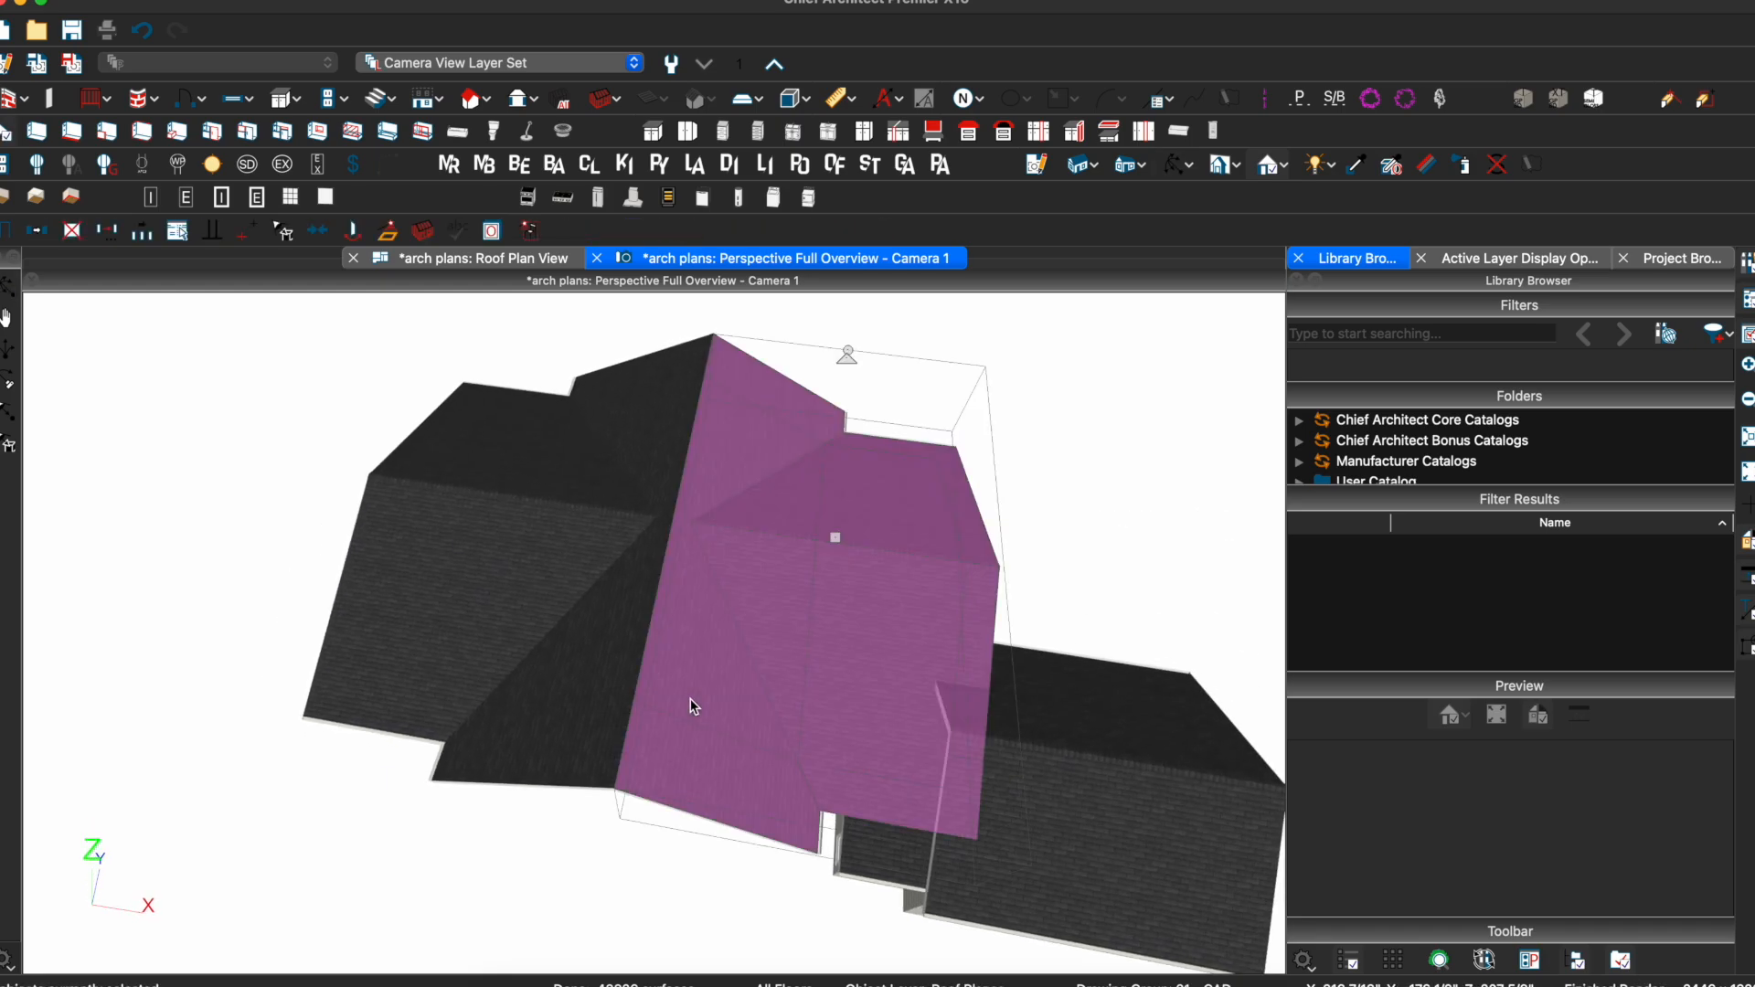
pyautogui.doubleClick(689, 699)
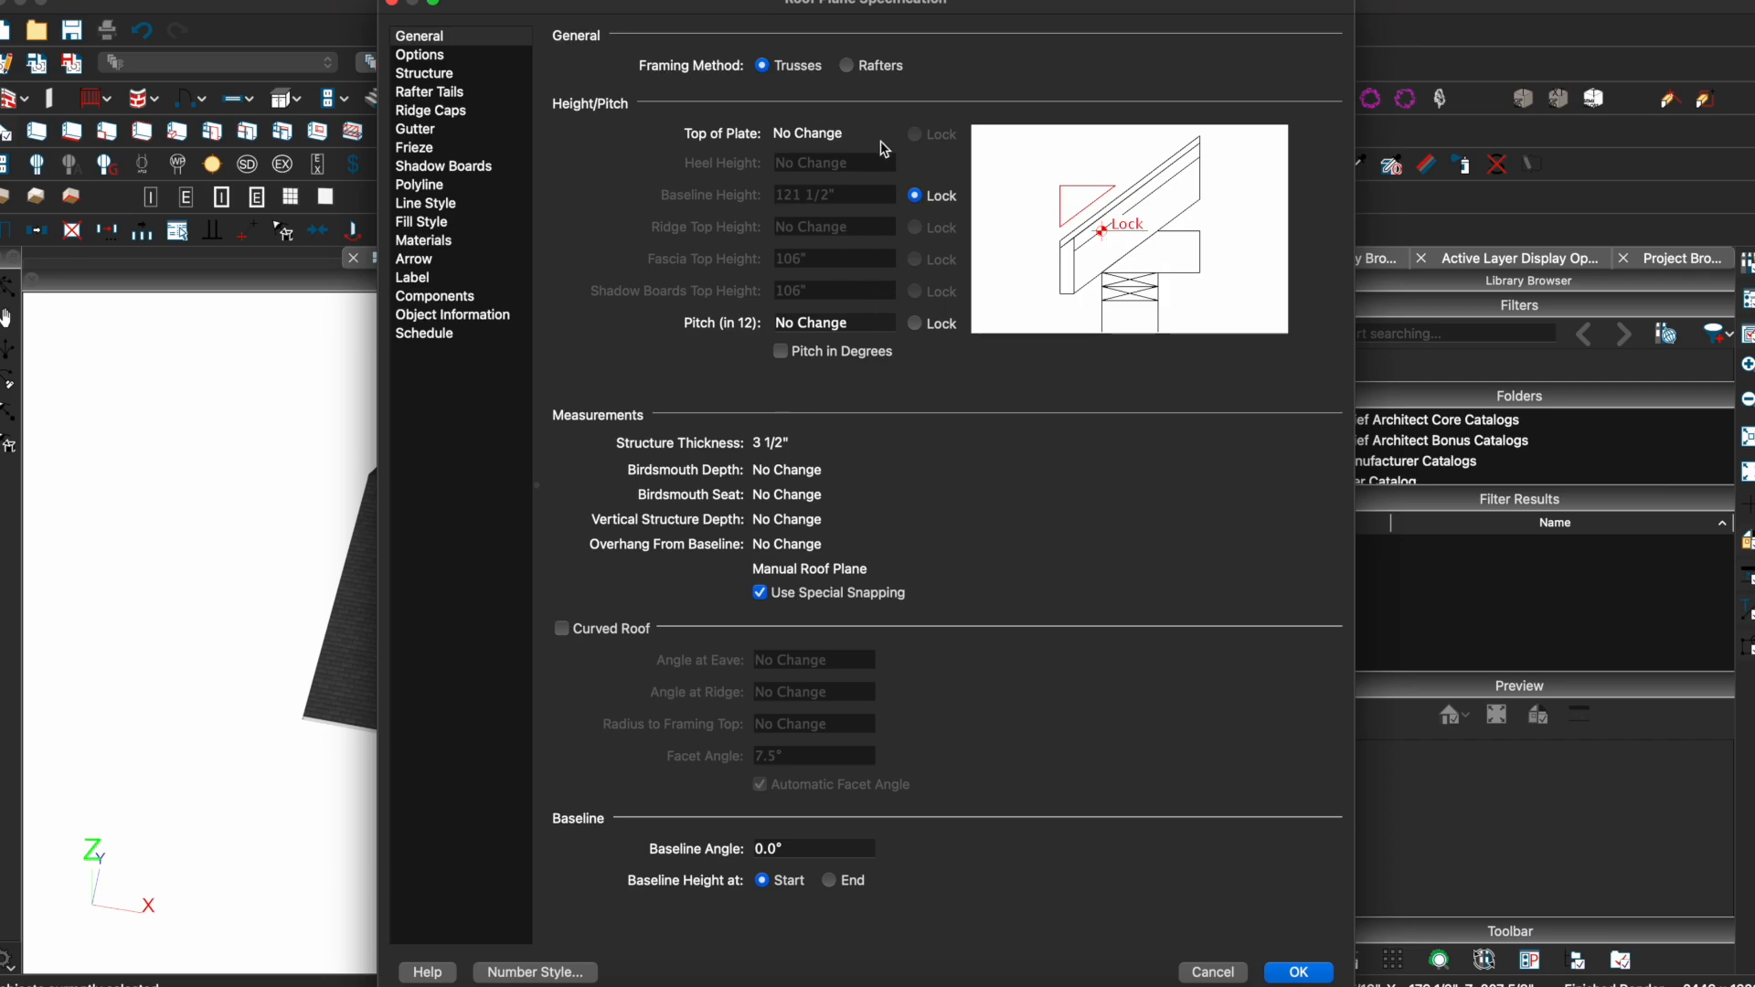
pyautogui.press('Escape')
# Pitch-lock the two right roof planes and raise their ridge top height
pyautogui.click(903, 501)
pyautogui.keyDown('shift'); pyautogui.click(858, 623); pyautogui.keyUp('shift')
pyautogui.doubleClick(857, 621)
pyautogui.click(917, 322)
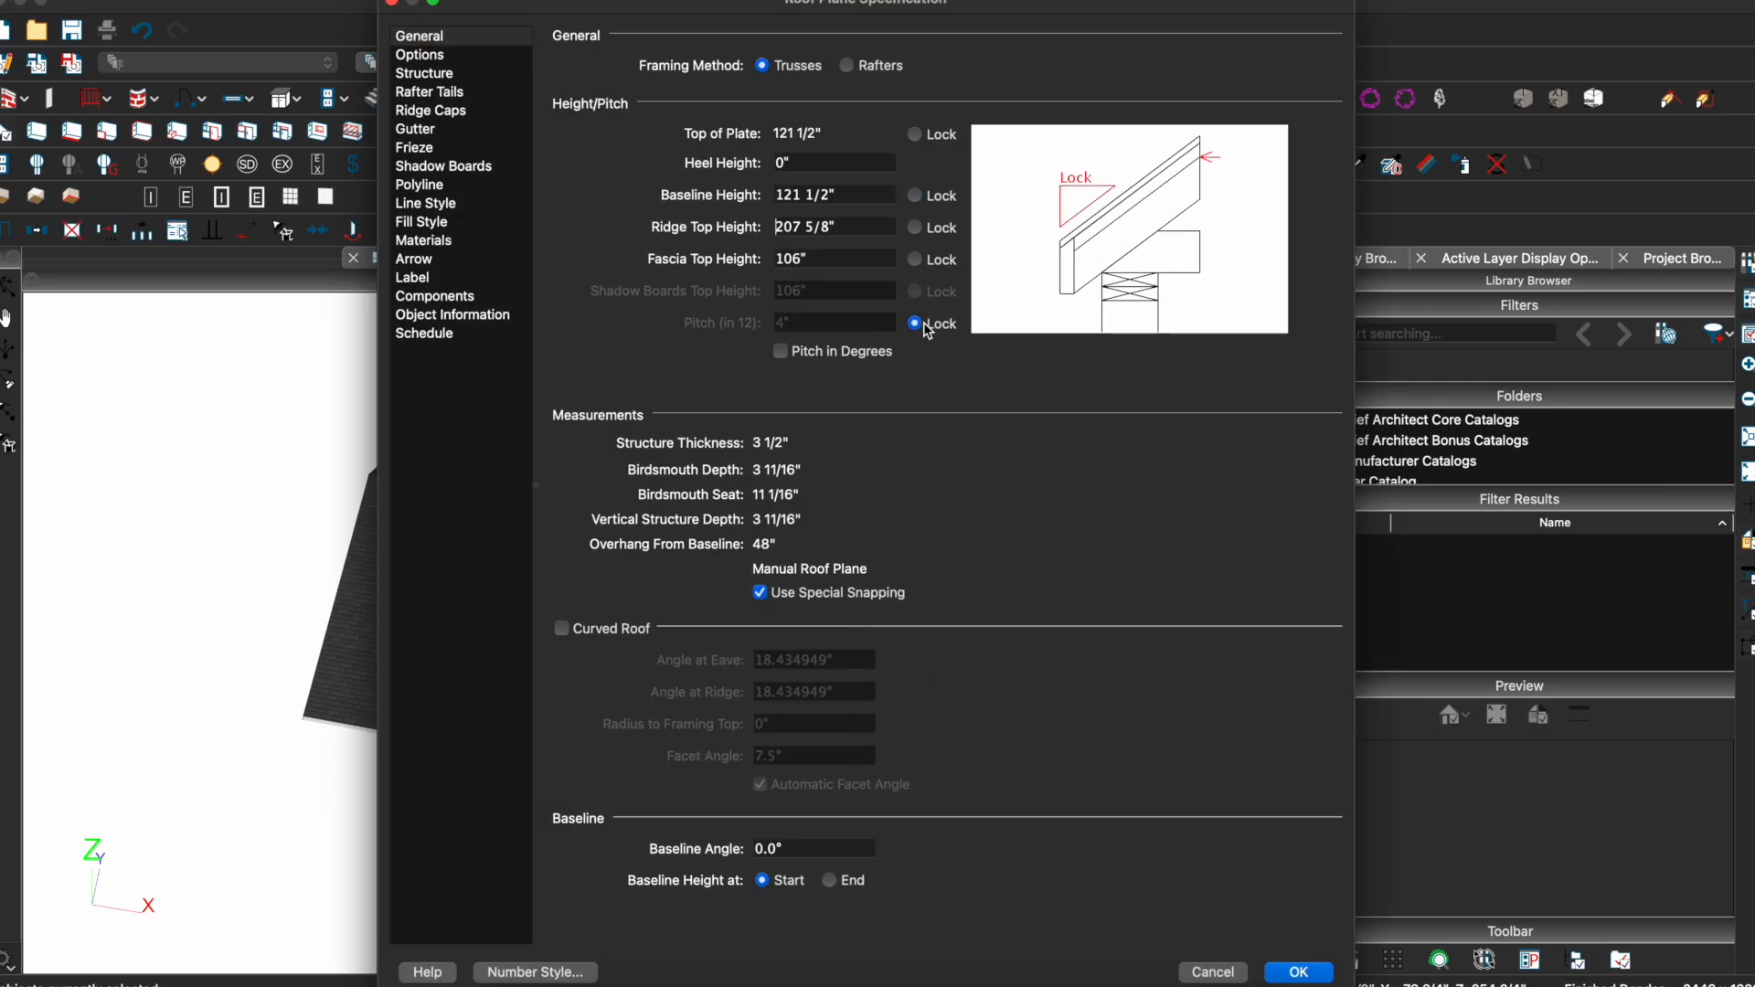
pyautogui.click(874, 222)
pyautogui.press('Return')
# Pitch-lock the left roof planes and apply their raised ridge height
pyautogui.click(596, 494)
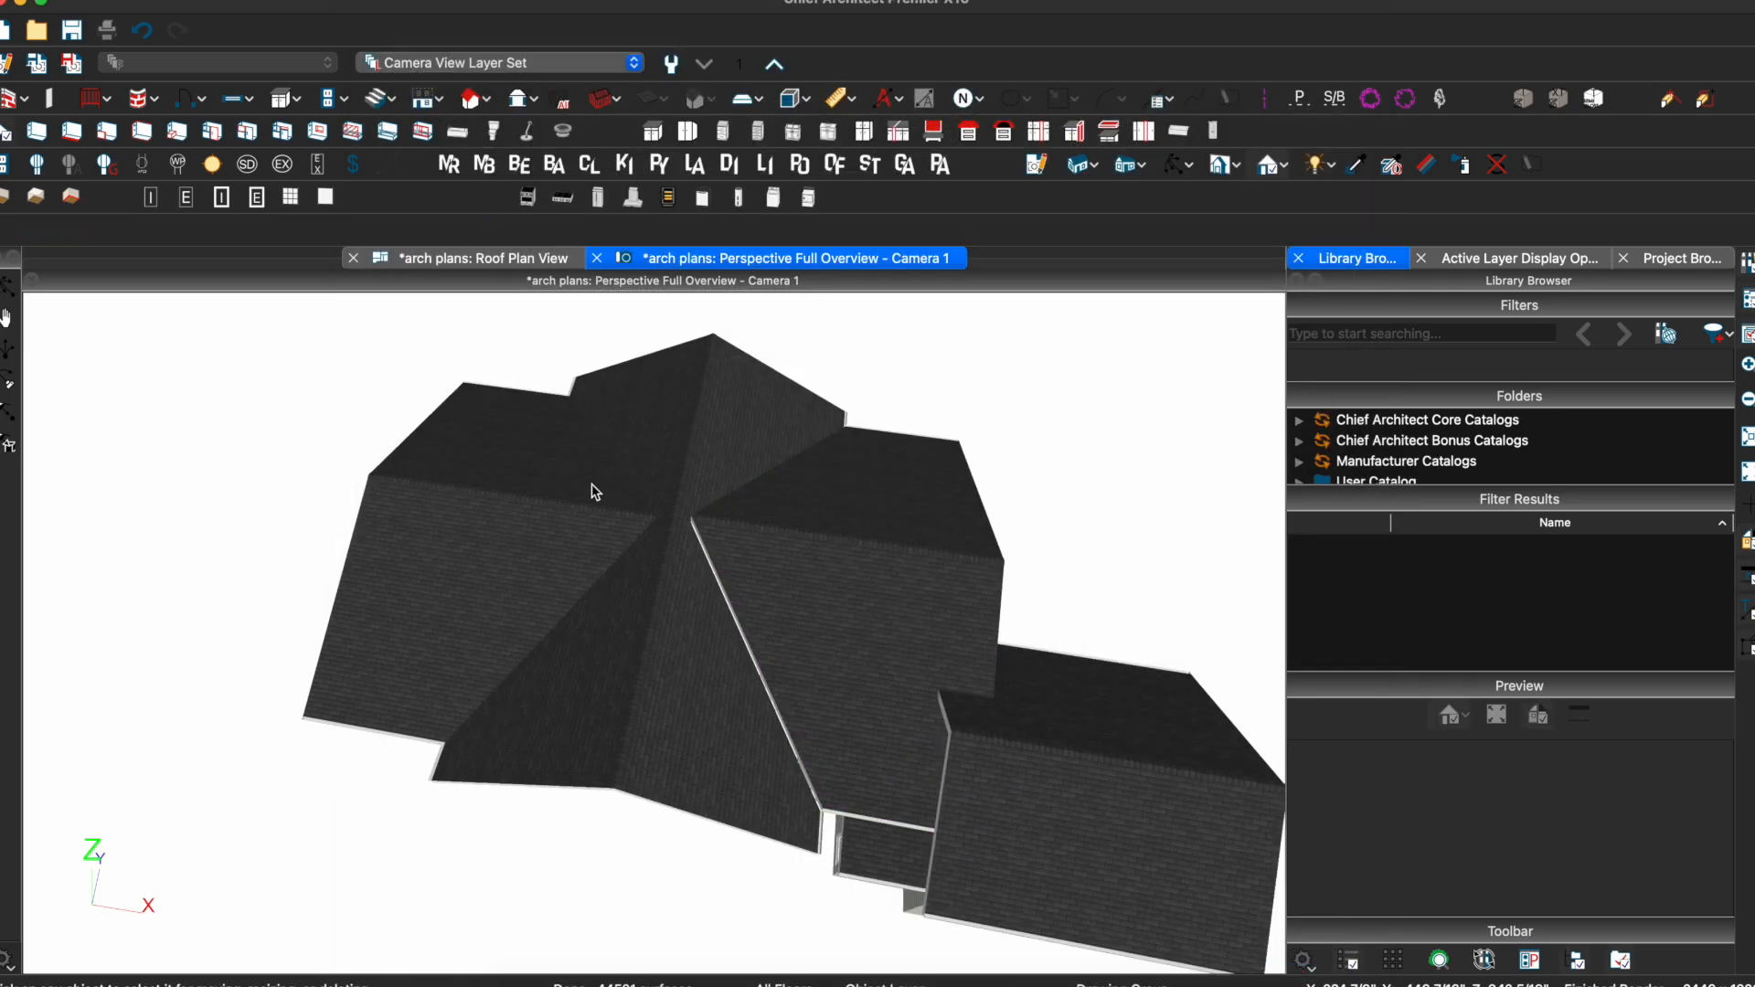
pyautogui.doubleClick(475, 597)
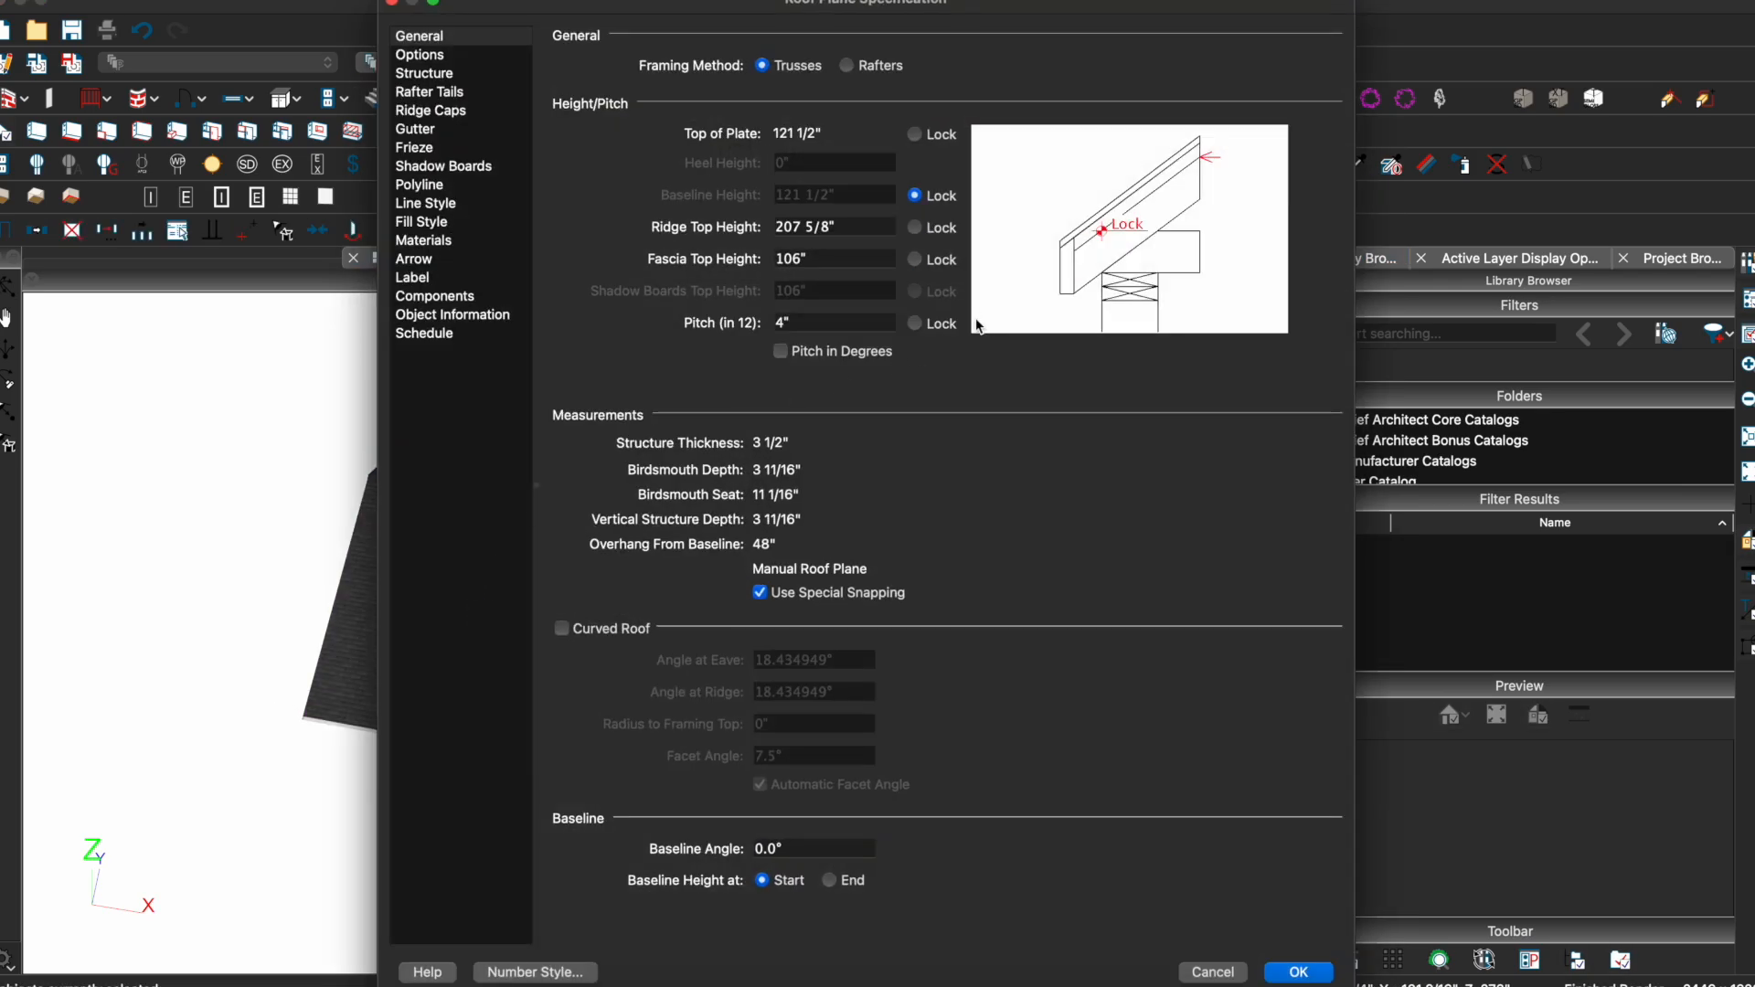
pyautogui.click(951, 327)
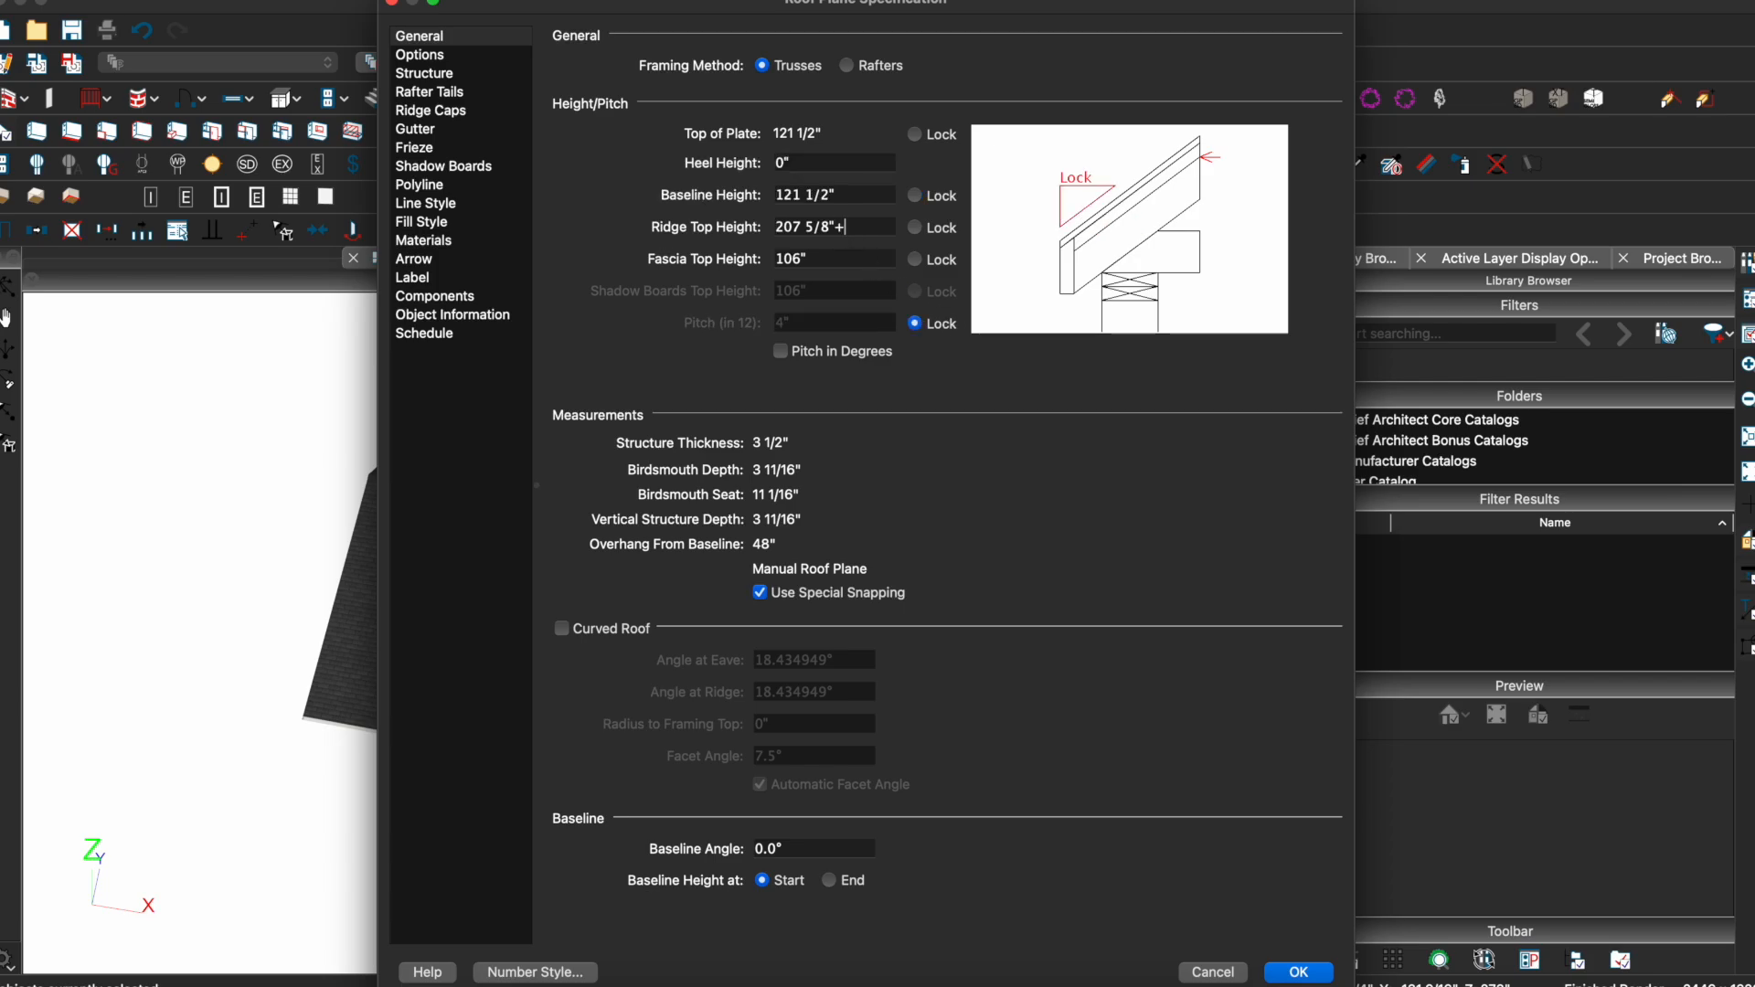
pyautogui.press('Return')
# Pitch-lock the central pair at 6 in 12 with a 218 5/16-inch ridge top
pyautogui.click(759, 411)
pyautogui.keyDown('shift'); pyautogui.doubleClick(678, 409); pyautogui.keyUp('shift')
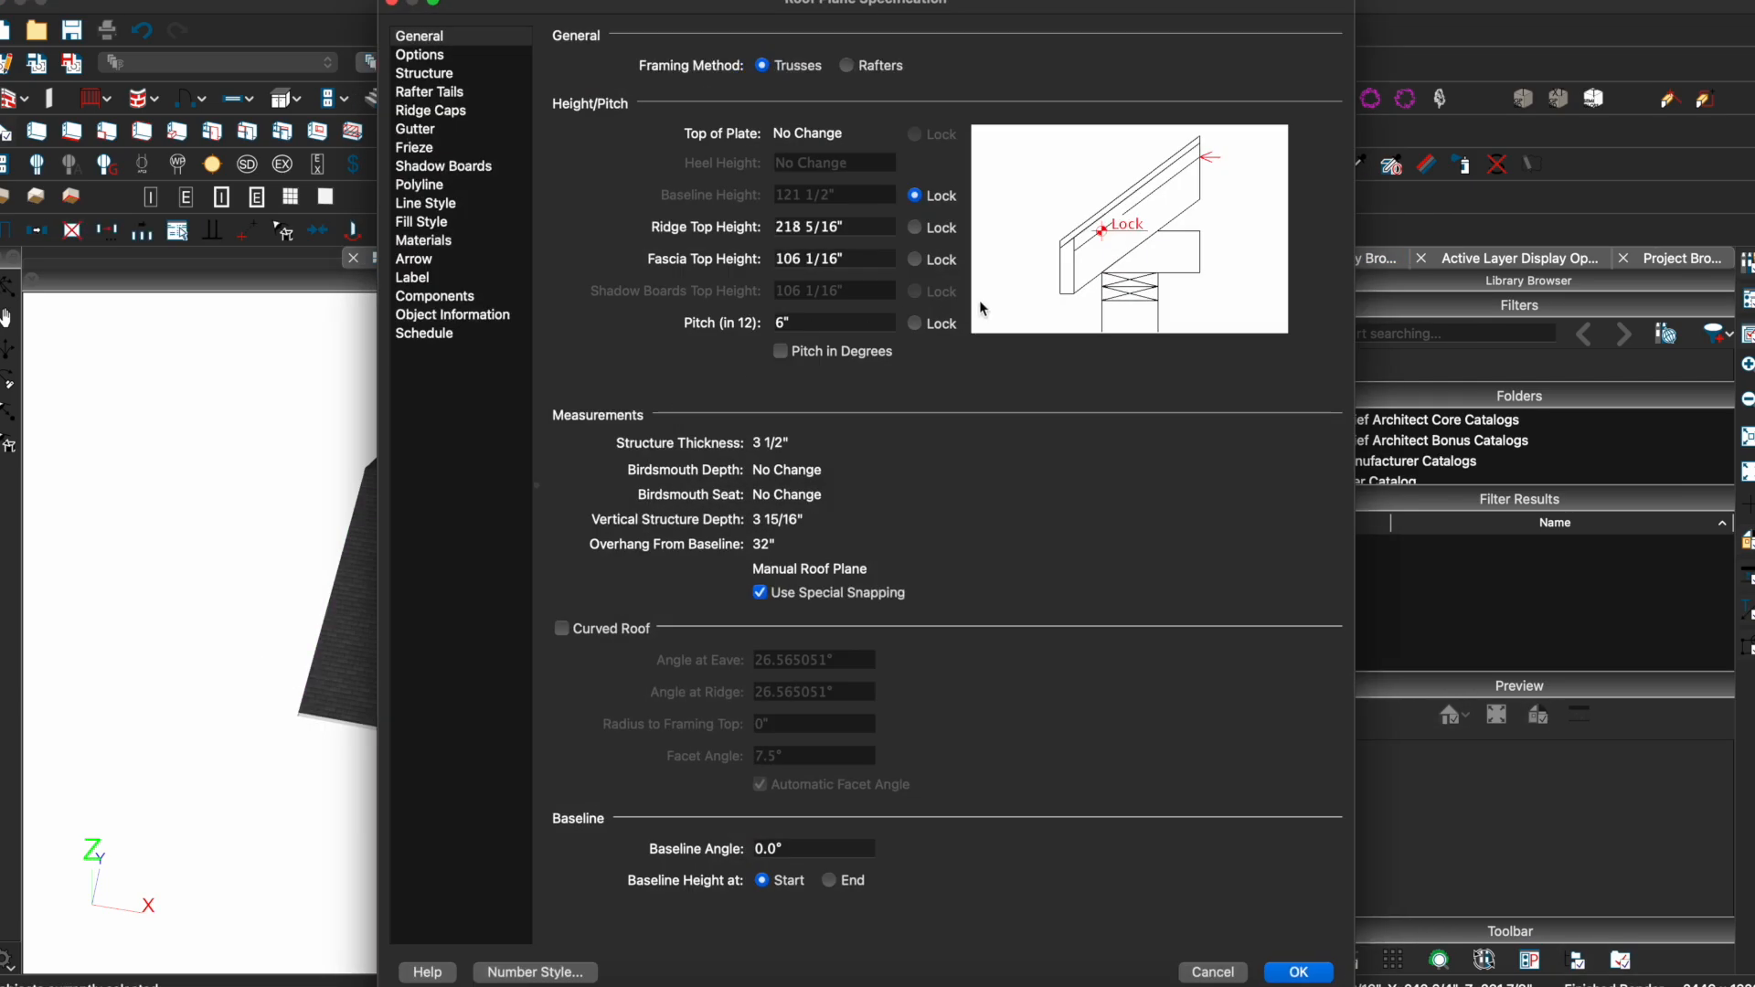
pyautogui.click(951, 328)
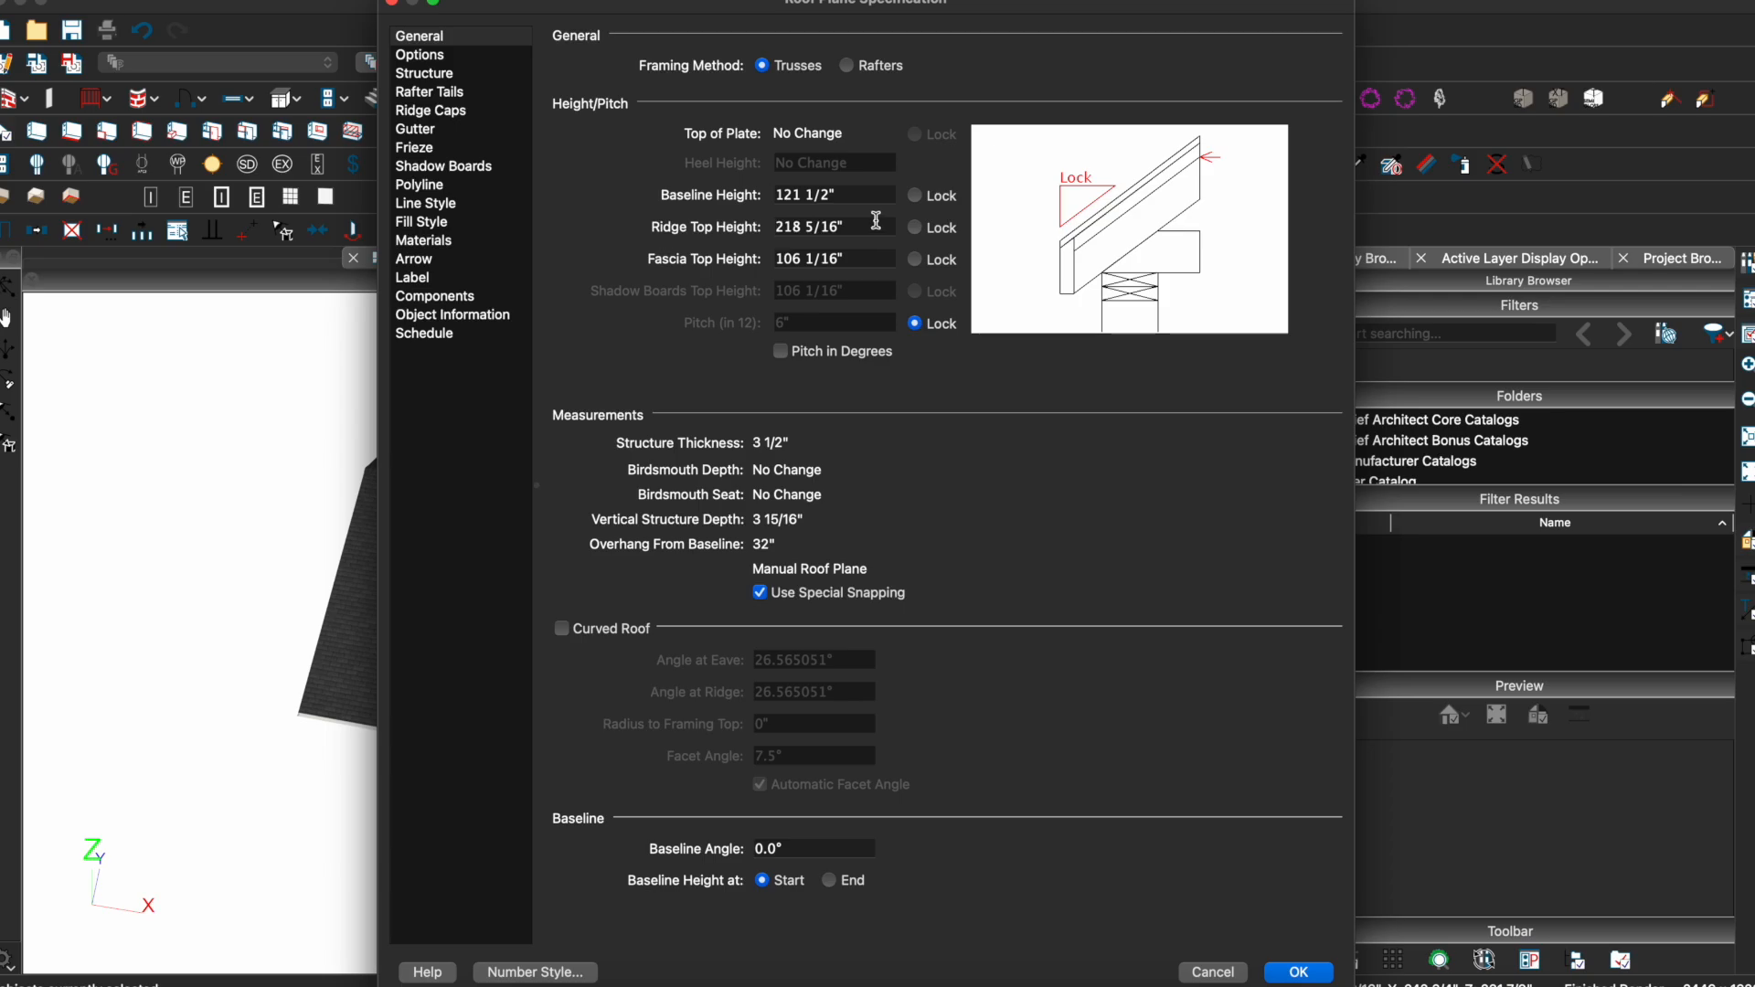
pyautogui.press('Return')
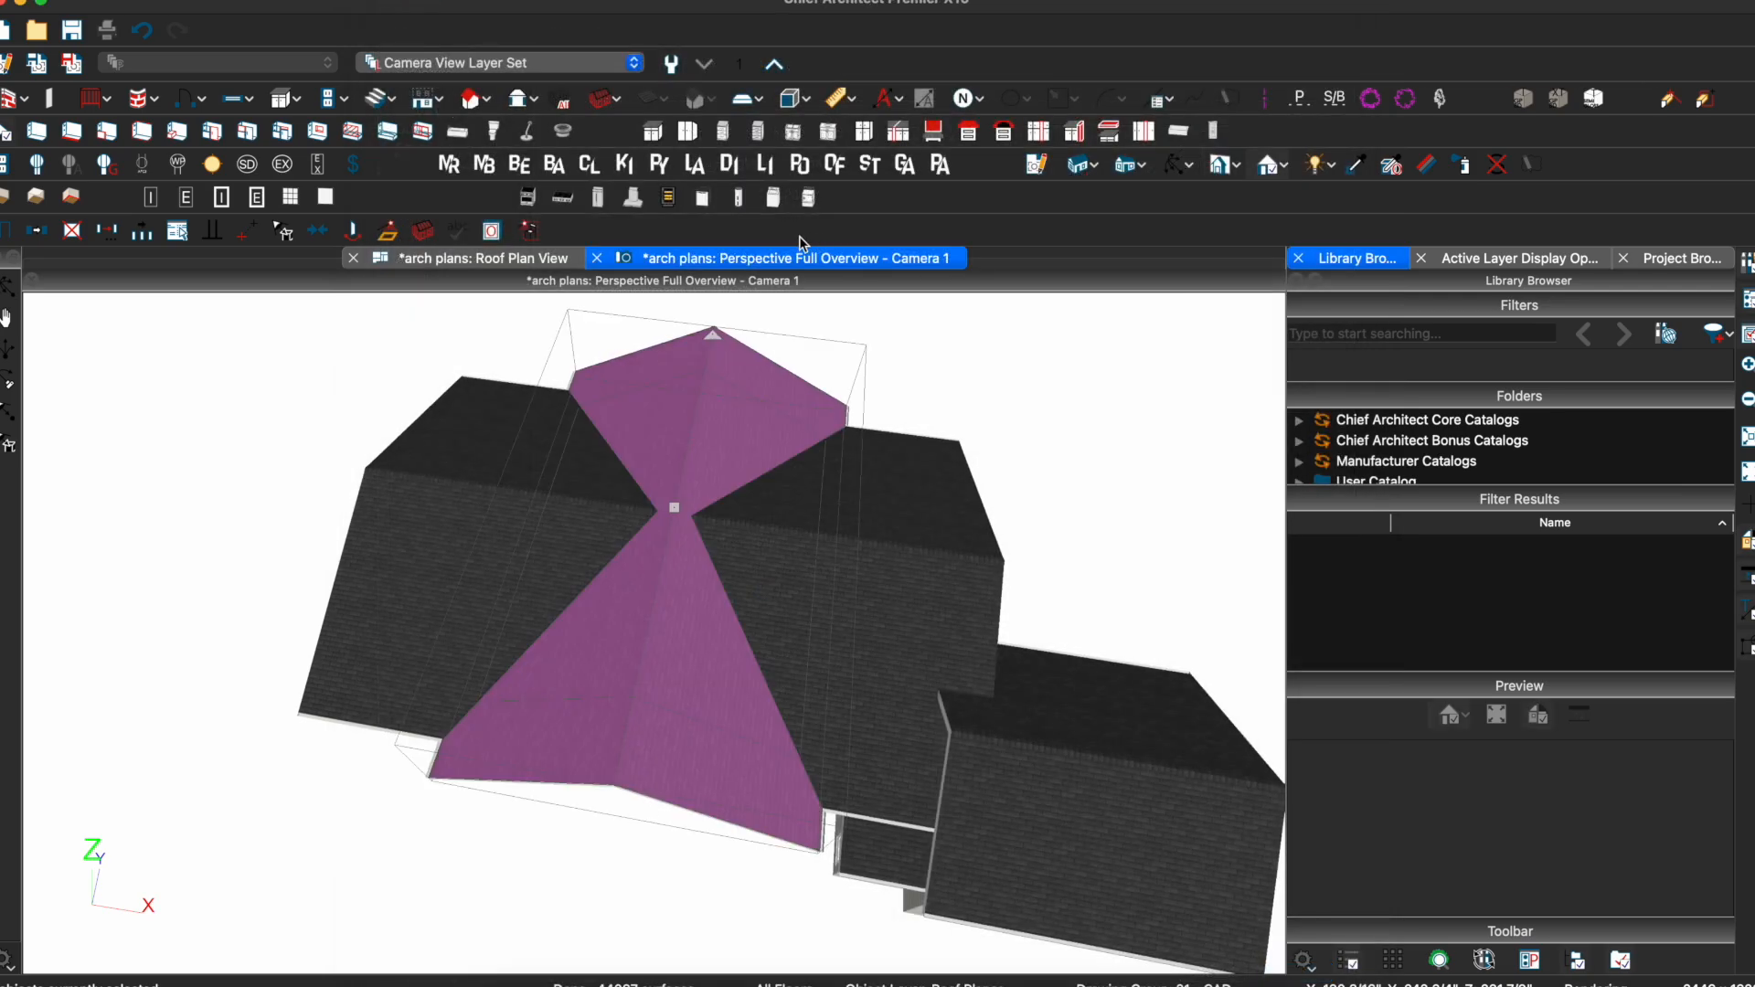
pyautogui.click(509, 259)
pyautogui.moveTo(703, 497); pyautogui.dragTo(937, 845, button='middle')
# Lock the 6-in-12 pitch on the central and left ceiling planes and raise their ridge heights
pyautogui.scroll(-3, 692, 573)
pyautogui.moveTo(583, 509); pyautogui.dragTo(765, 620, button='middle')
pyautogui.doubleClick(573, 620)
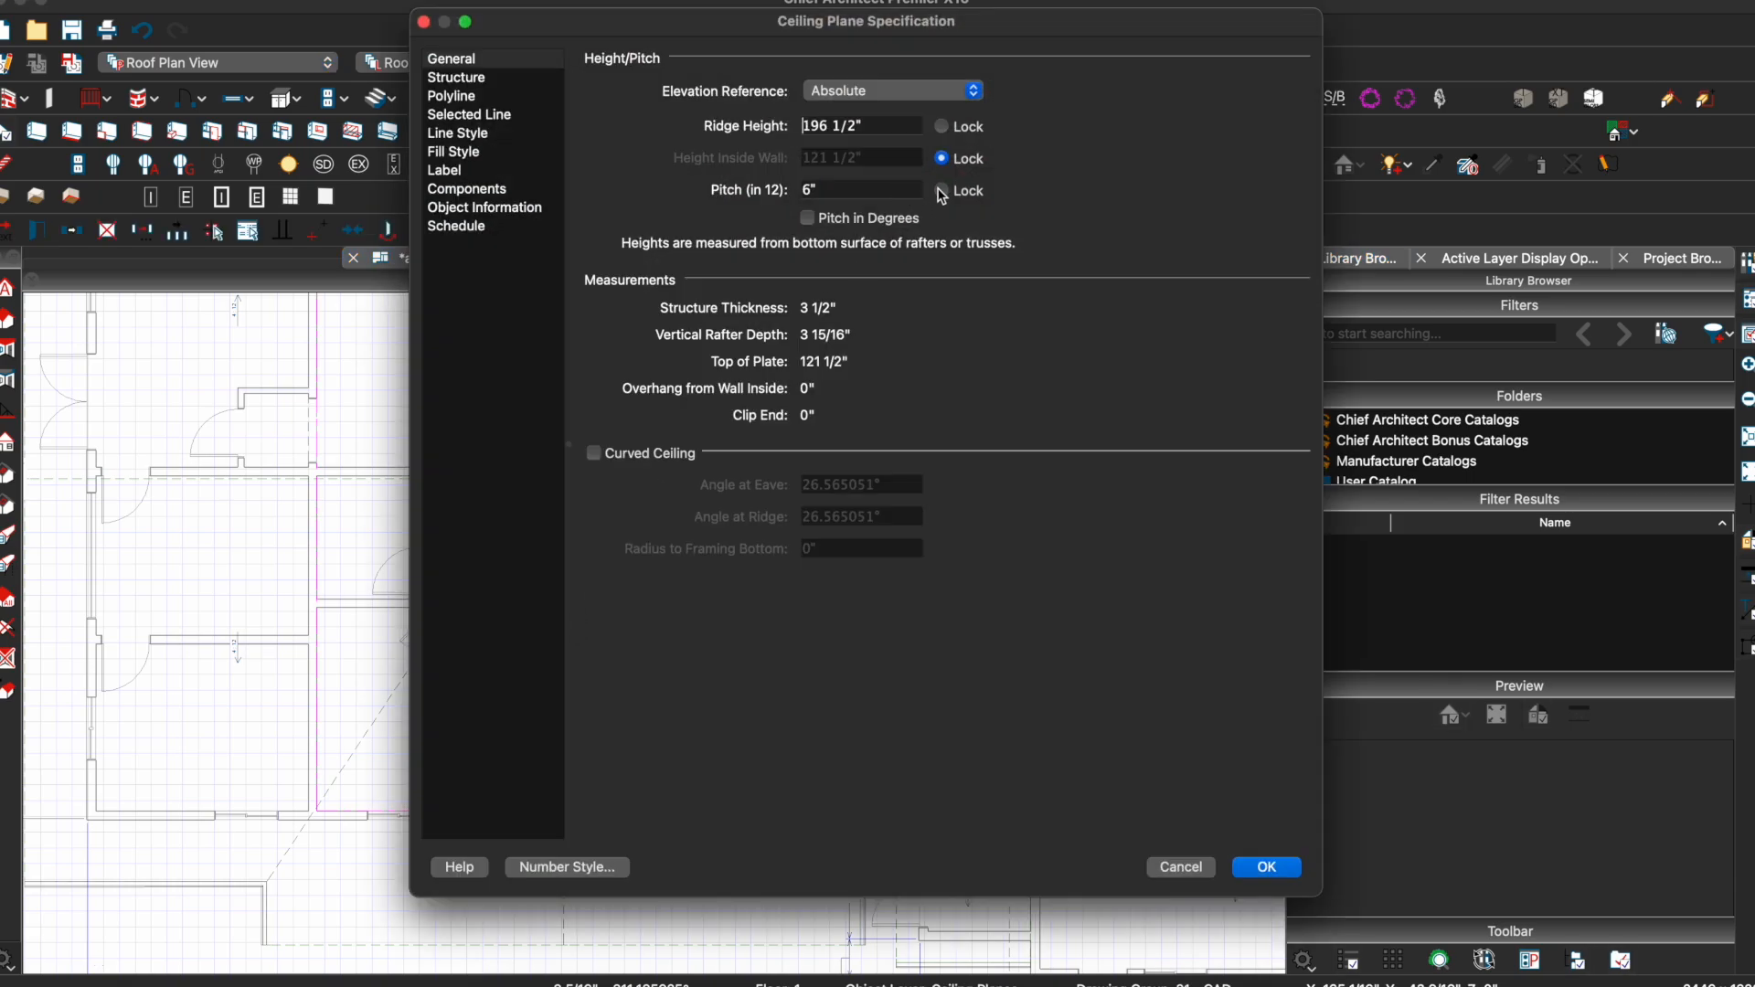
pyautogui.click(942, 191)
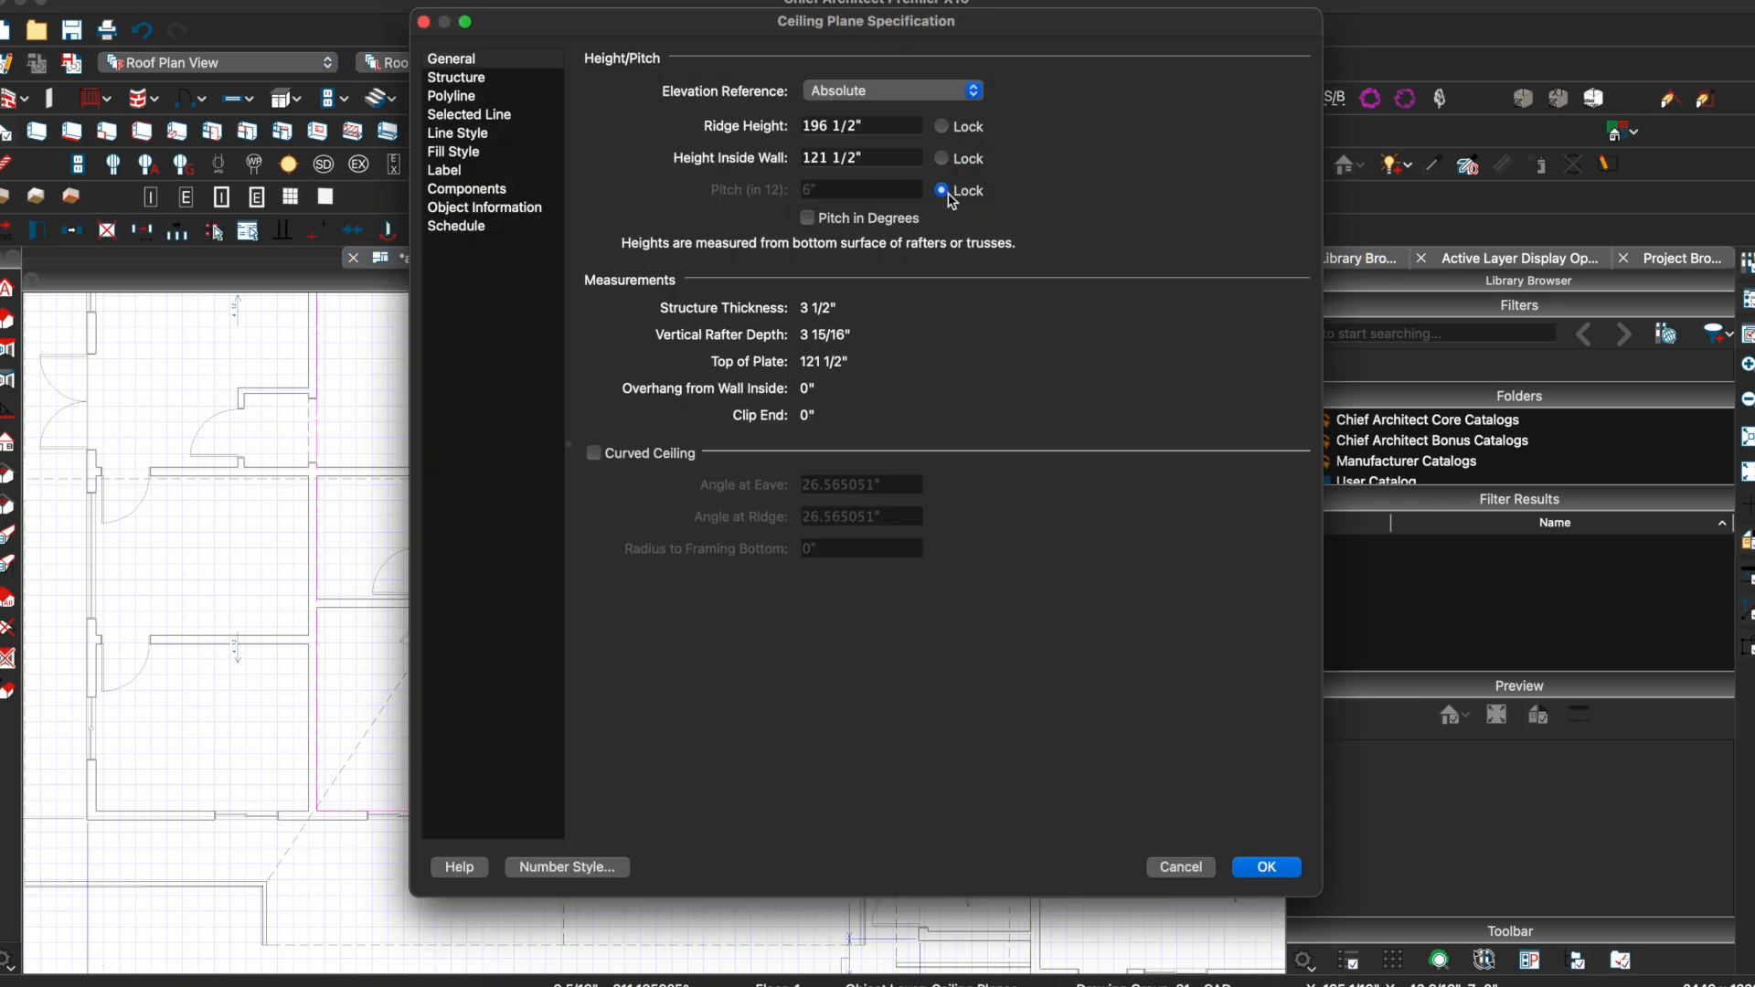
pyautogui.press('Return')
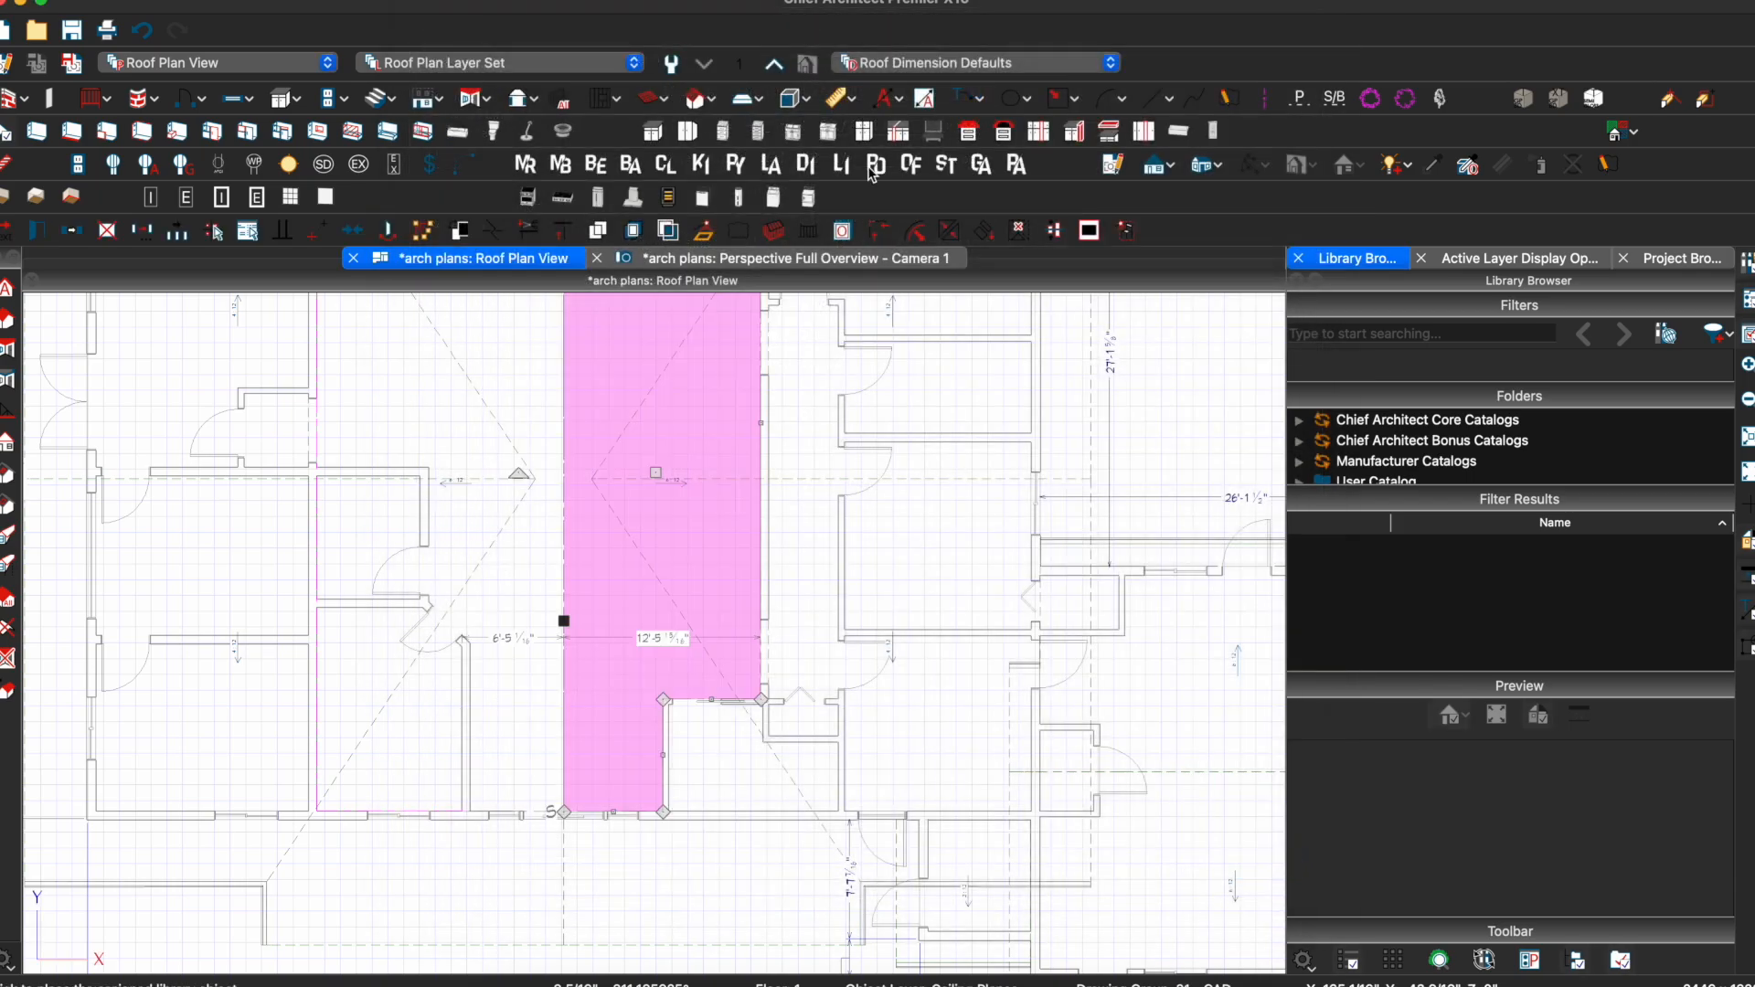
pyautogui.doubleClick(560, 478)
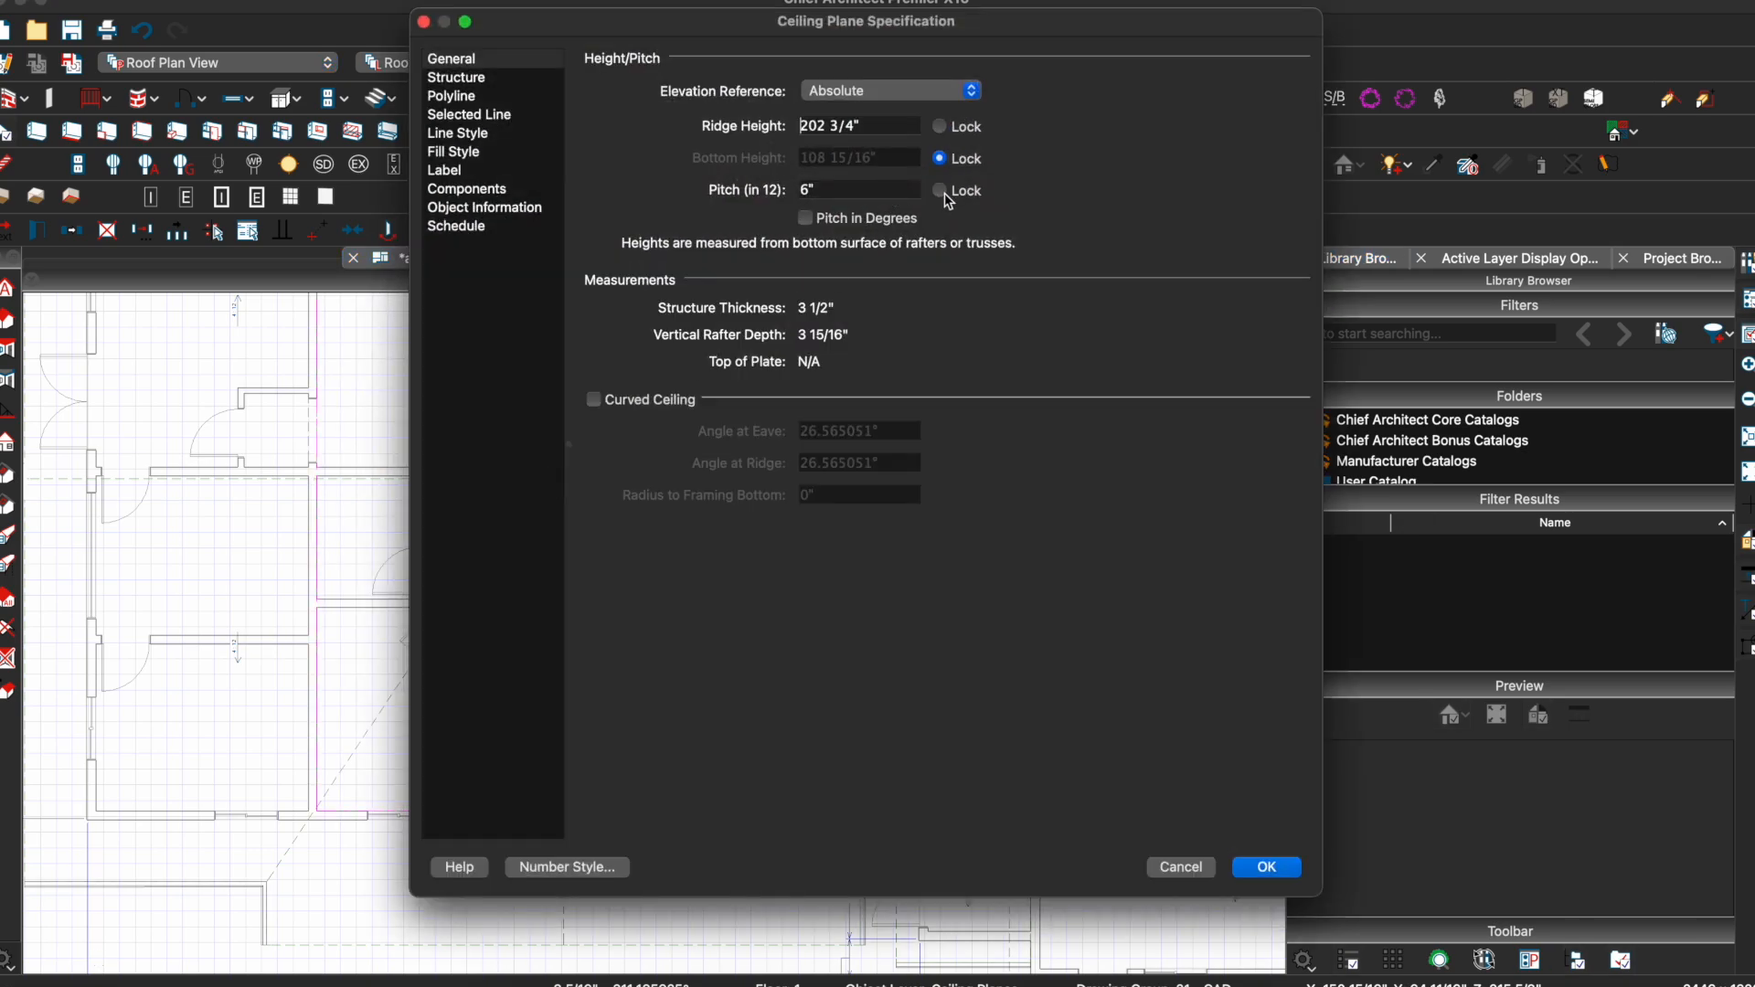
pyautogui.click(942, 191)
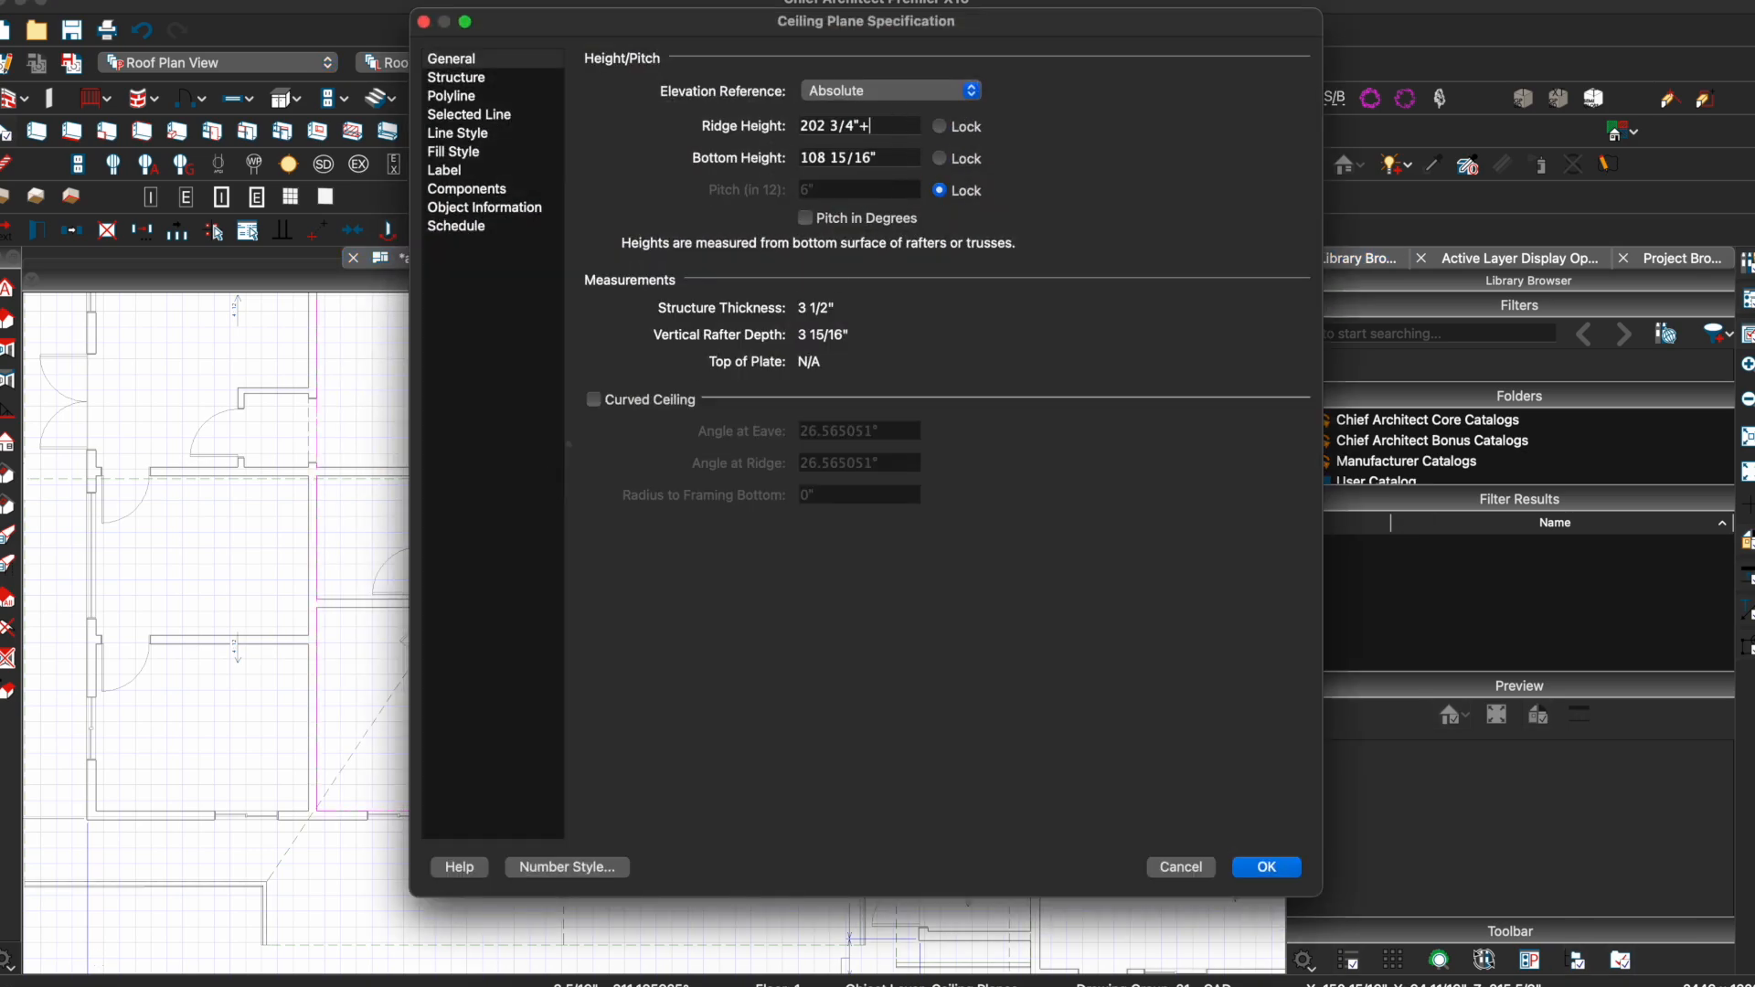
pyautogui.press('Return')
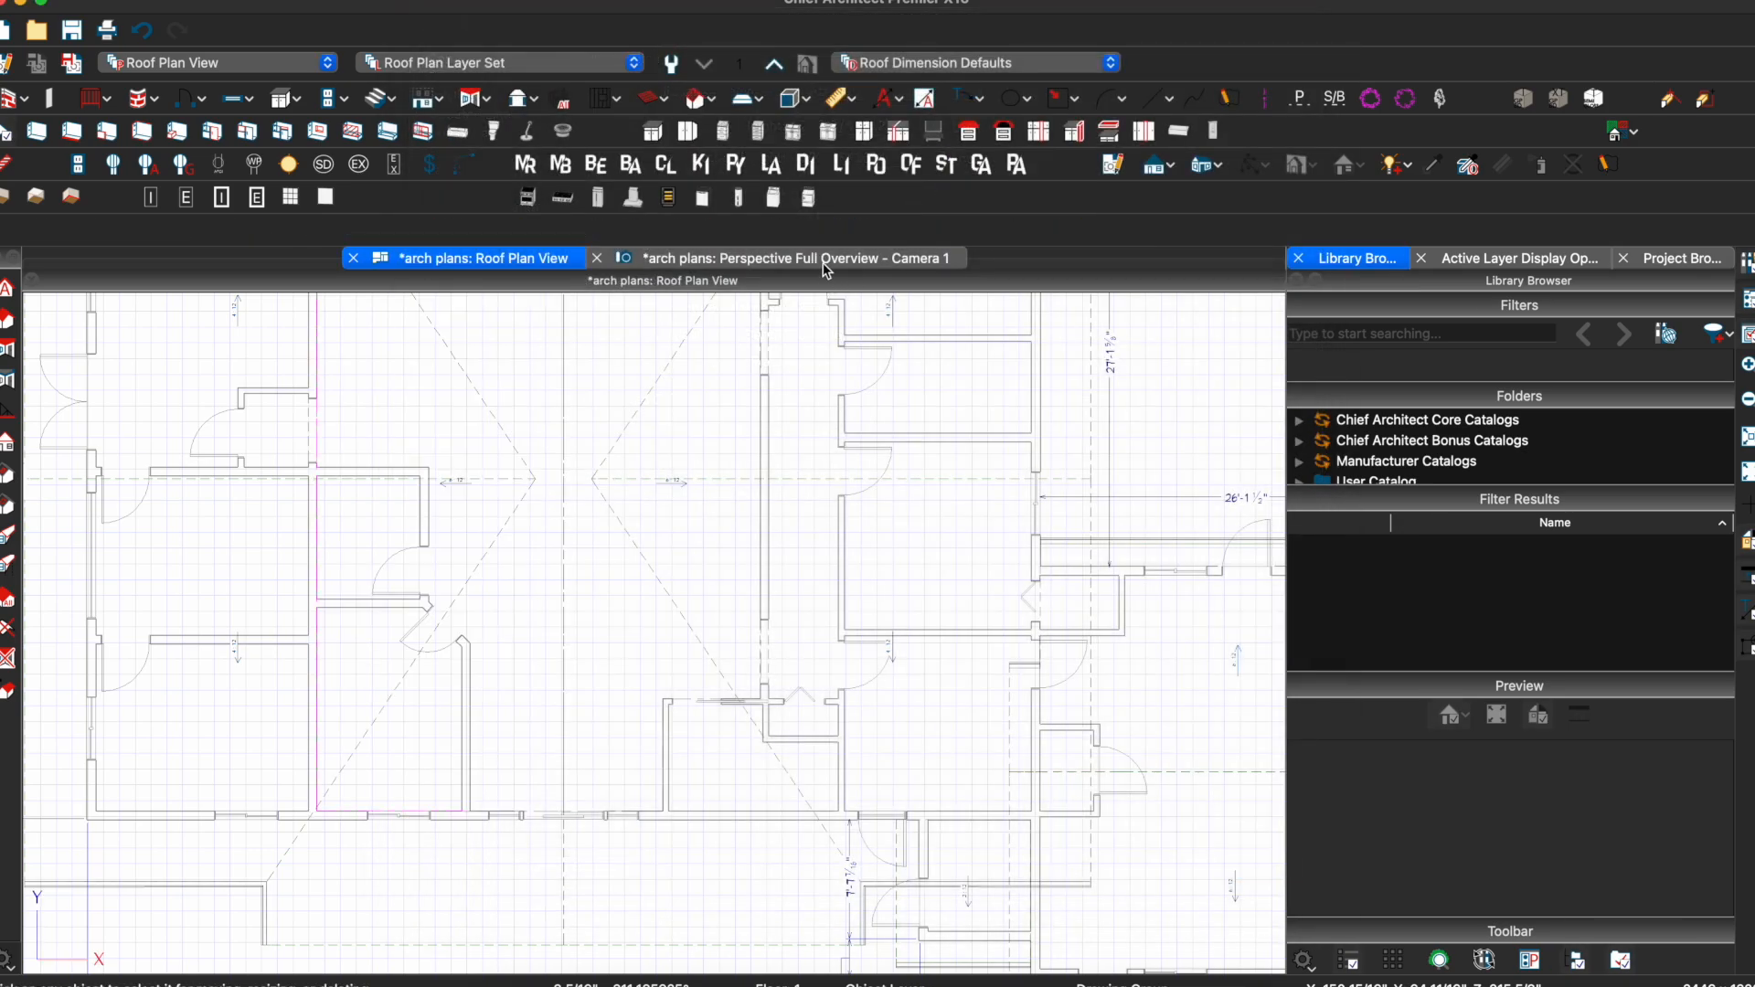
pyautogui.click(826, 263)
pyautogui.moveTo(787, 572); pyautogui.dragTo(931, 543)
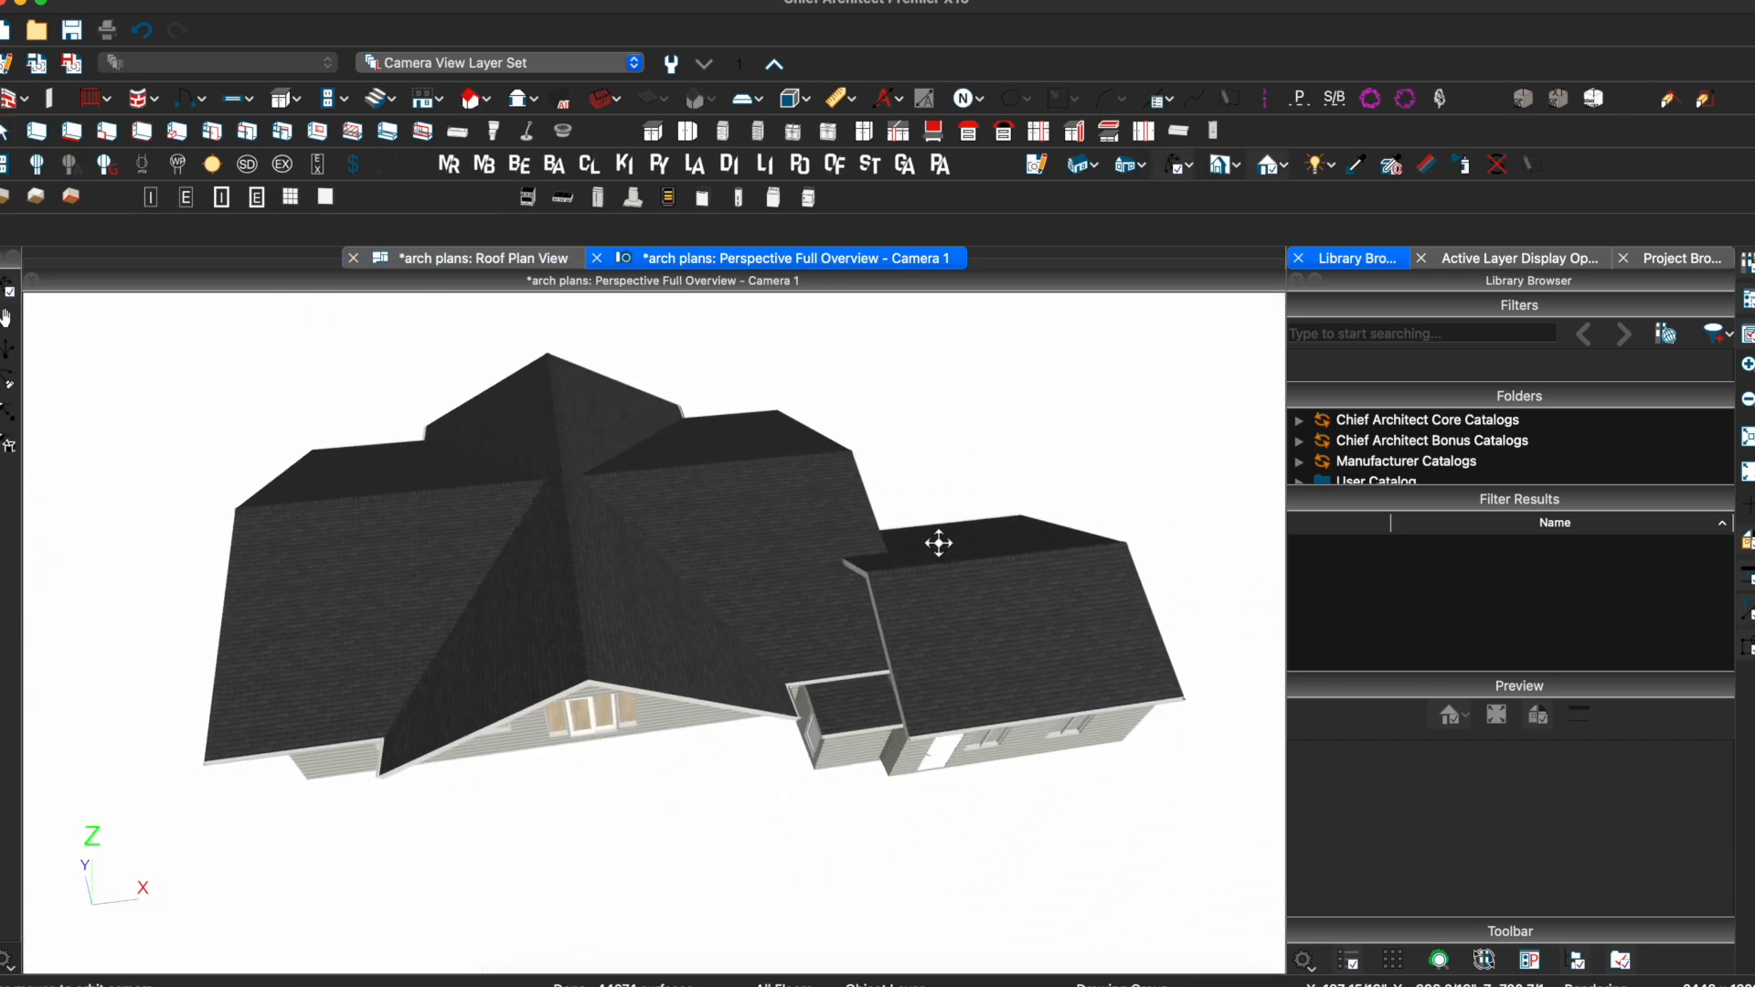
# Orbit in close to the ridge and select the left roof plane
pyautogui.scroll(5, 930, 543)
pyautogui.click(790, 562)
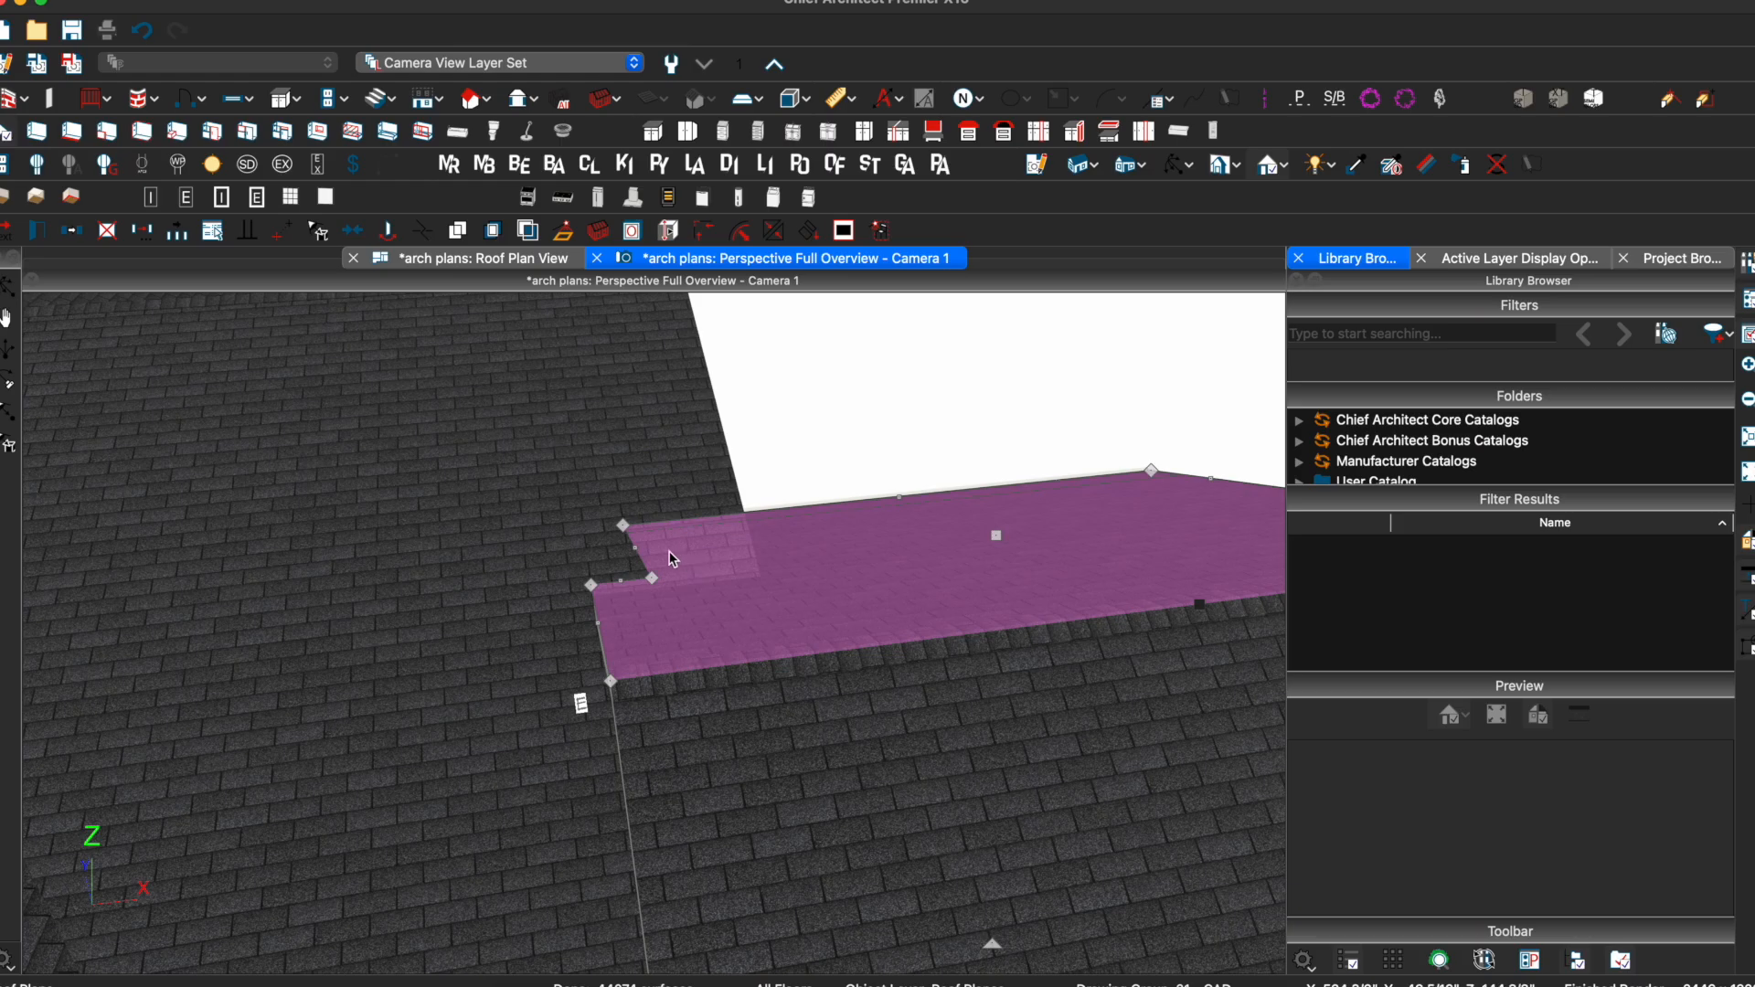
pyautogui.moveTo(784, 560); pyautogui.dragTo(897, 470)
pyautogui.click(951, 496)
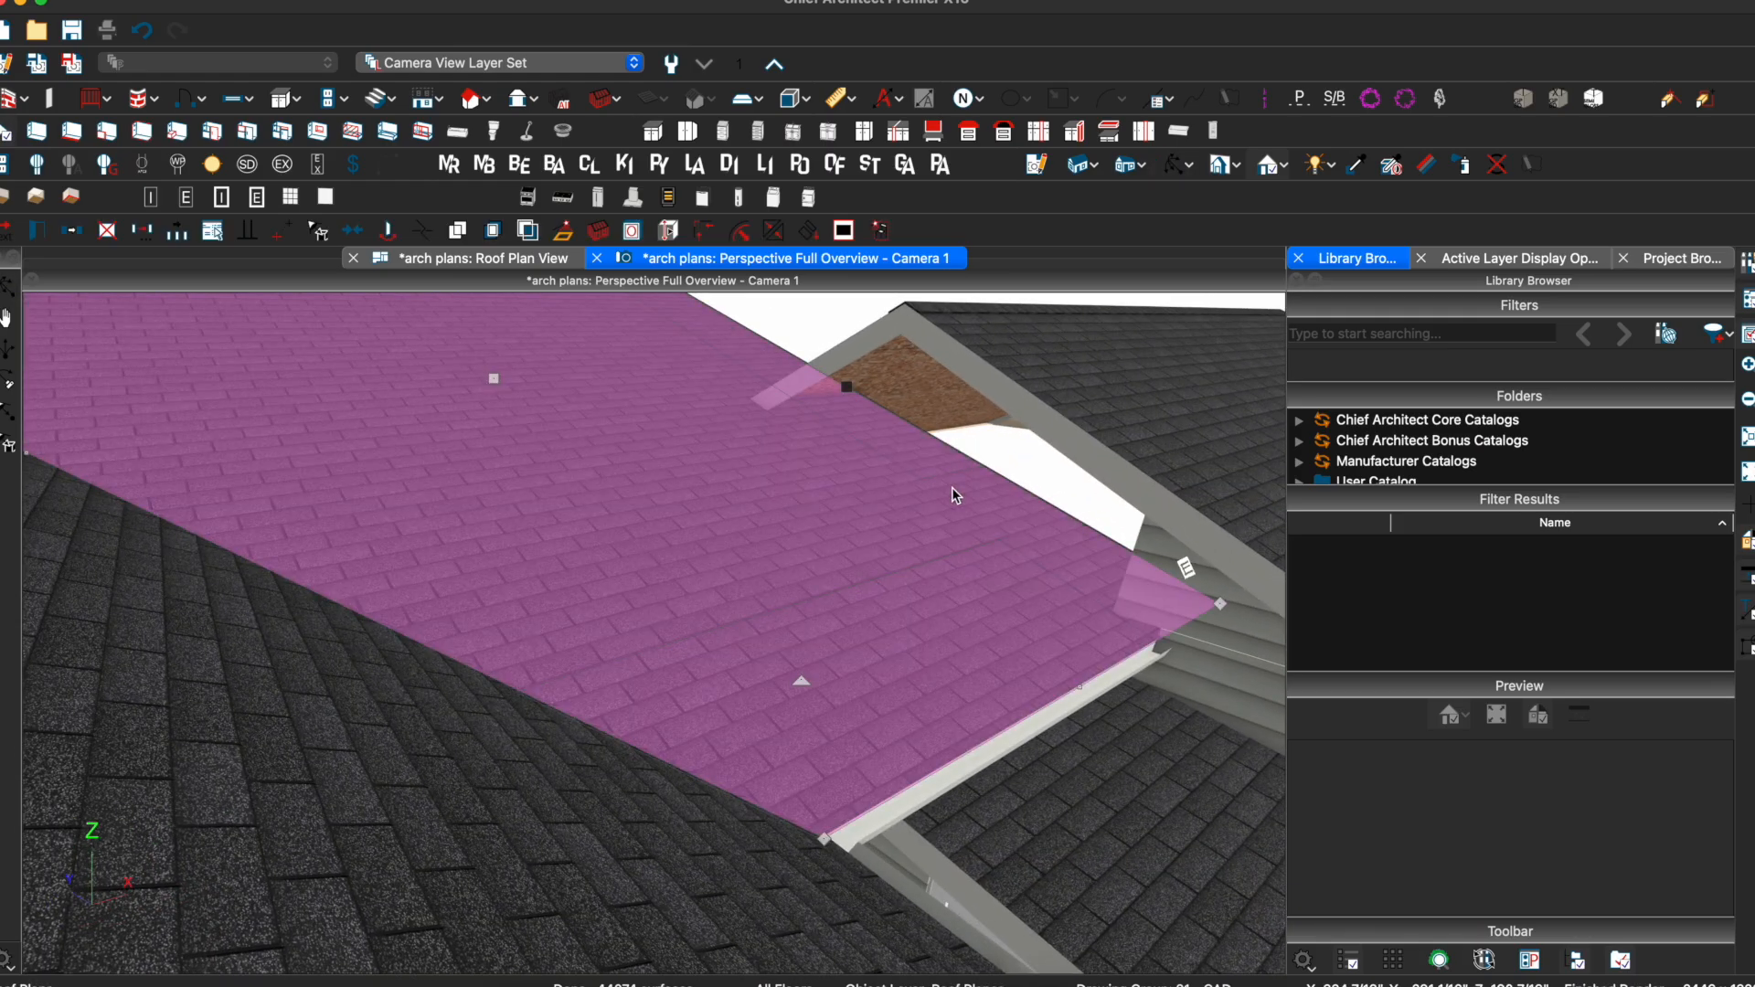
pyautogui.moveTo(1147, 567); pyautogui.dragTo(819, 543)
pyautogui.click(819, 543)
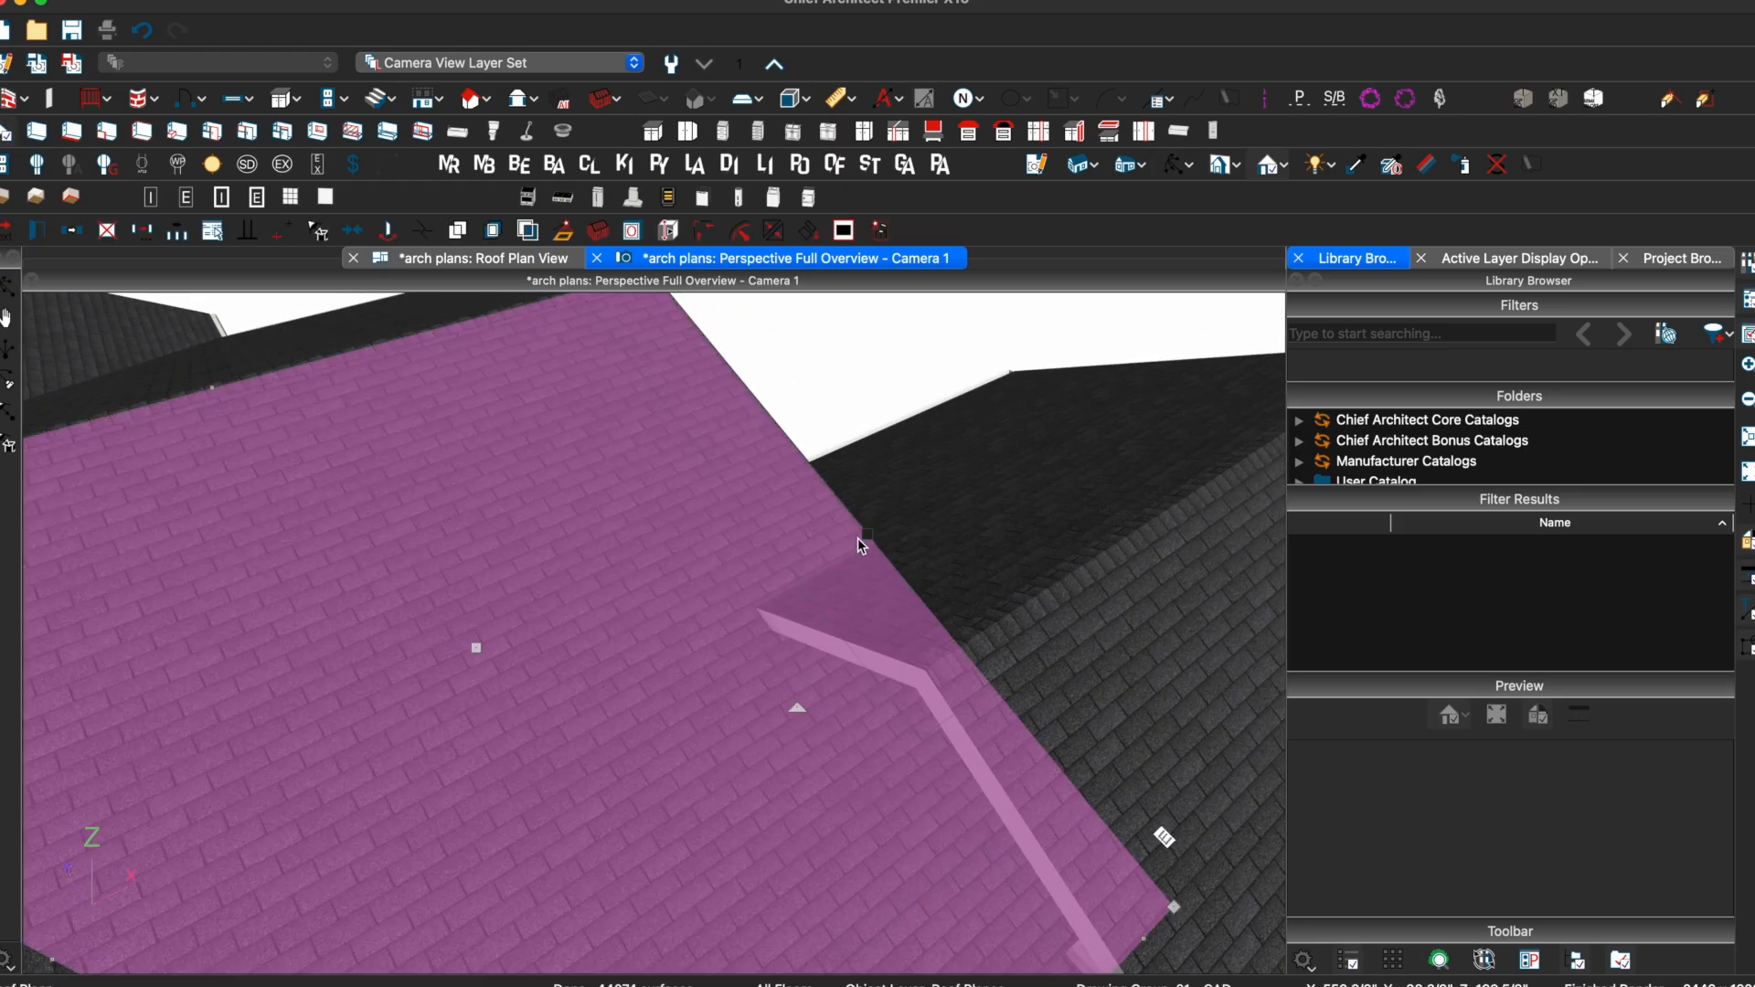
pyautogui.scroll(4, 865, 538)
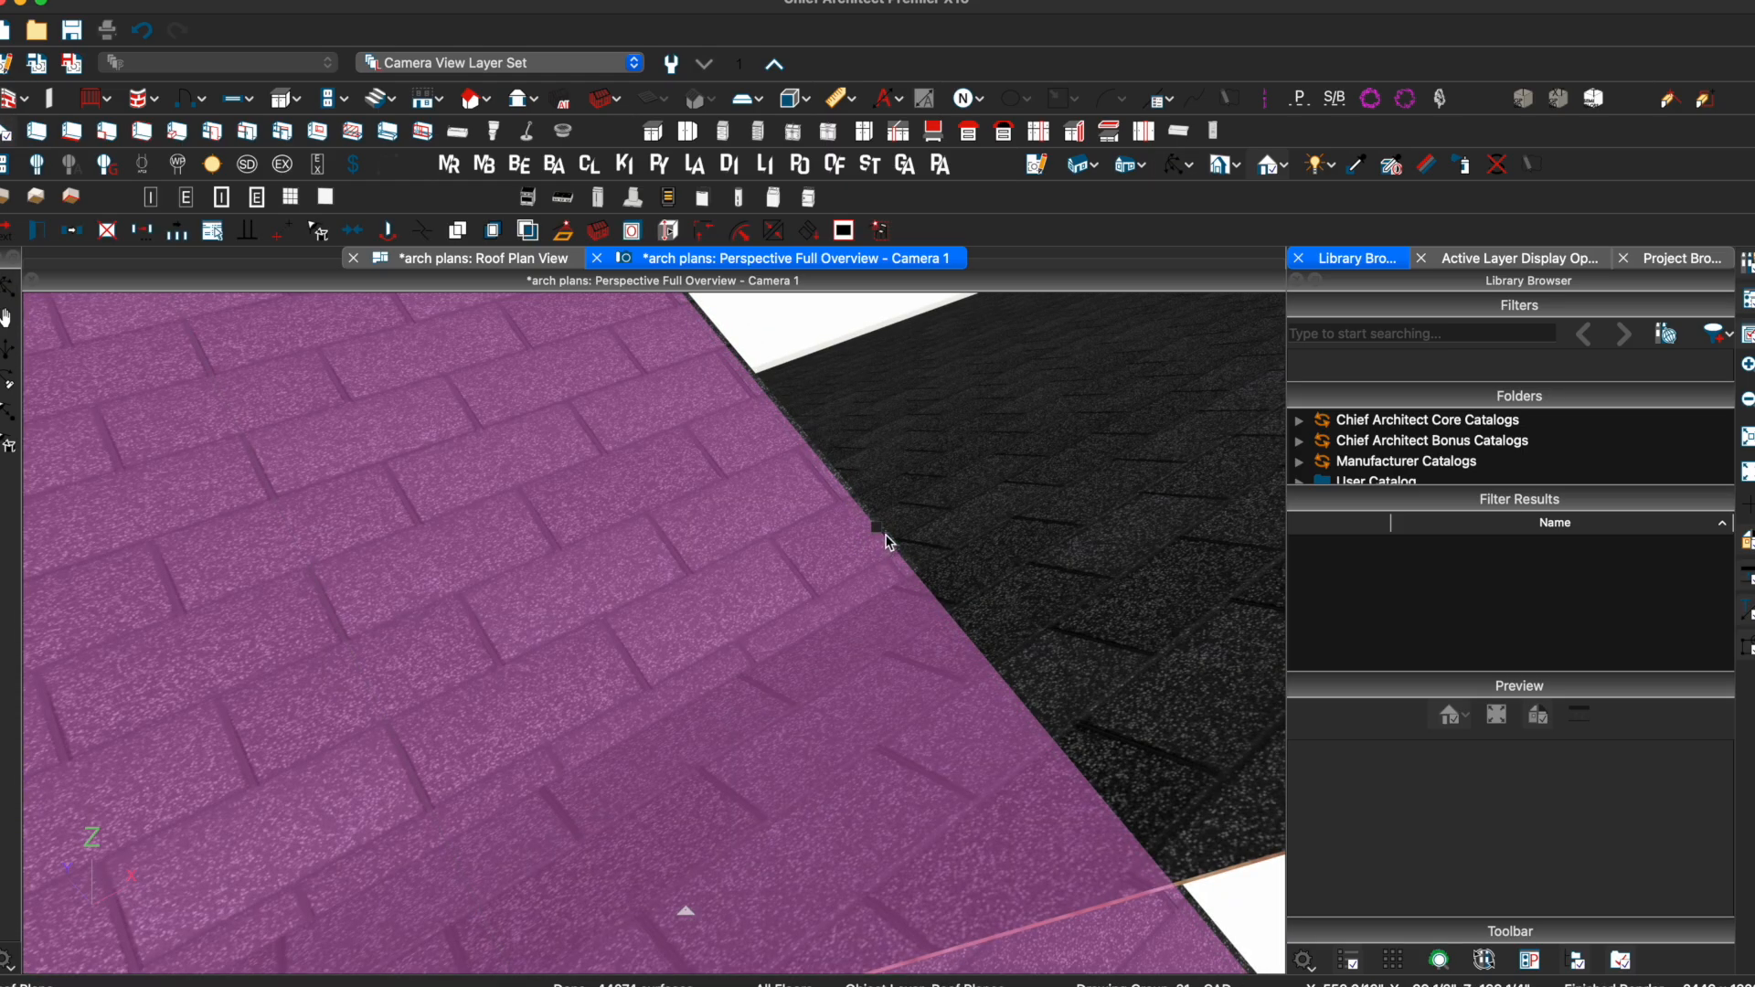
# Add a break on the left roof plane's edge and pull the segment below it inward
pyautogui.rightClick(879, 532)
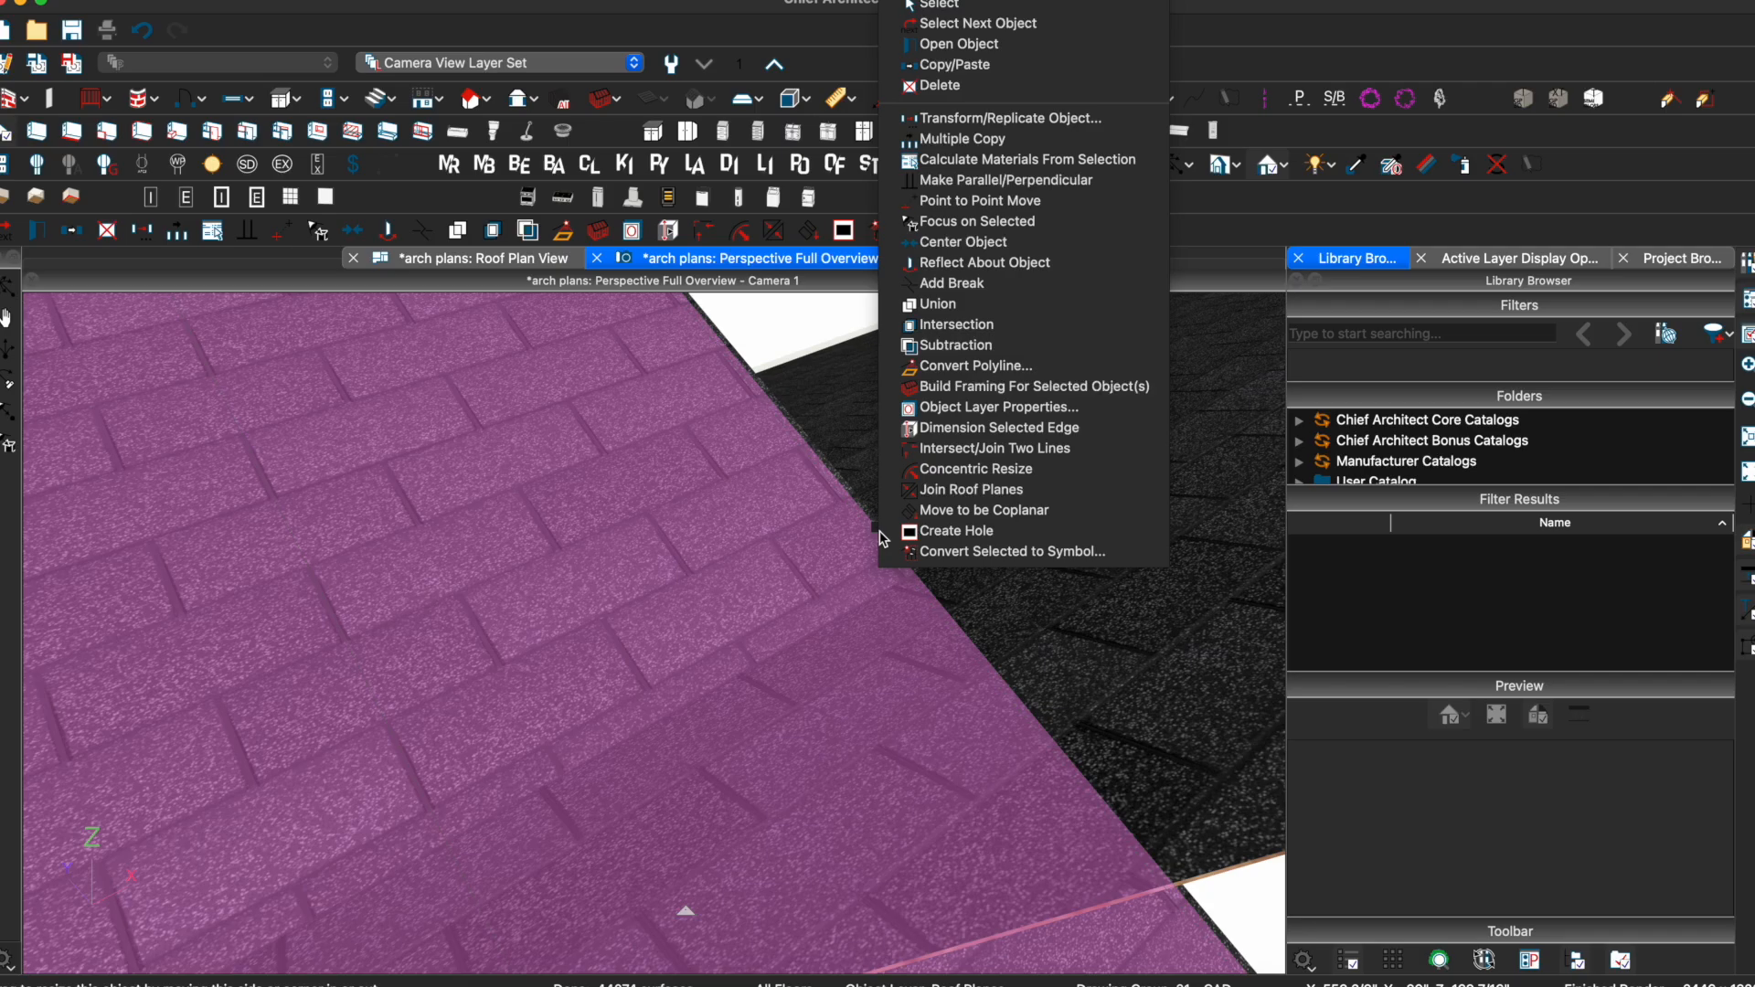
pyautogui.click(978, 280)
pyautogui.press('Escape')
pyautogui.click(917, 581)
pyautogui.scroll(-4, 913, 576)
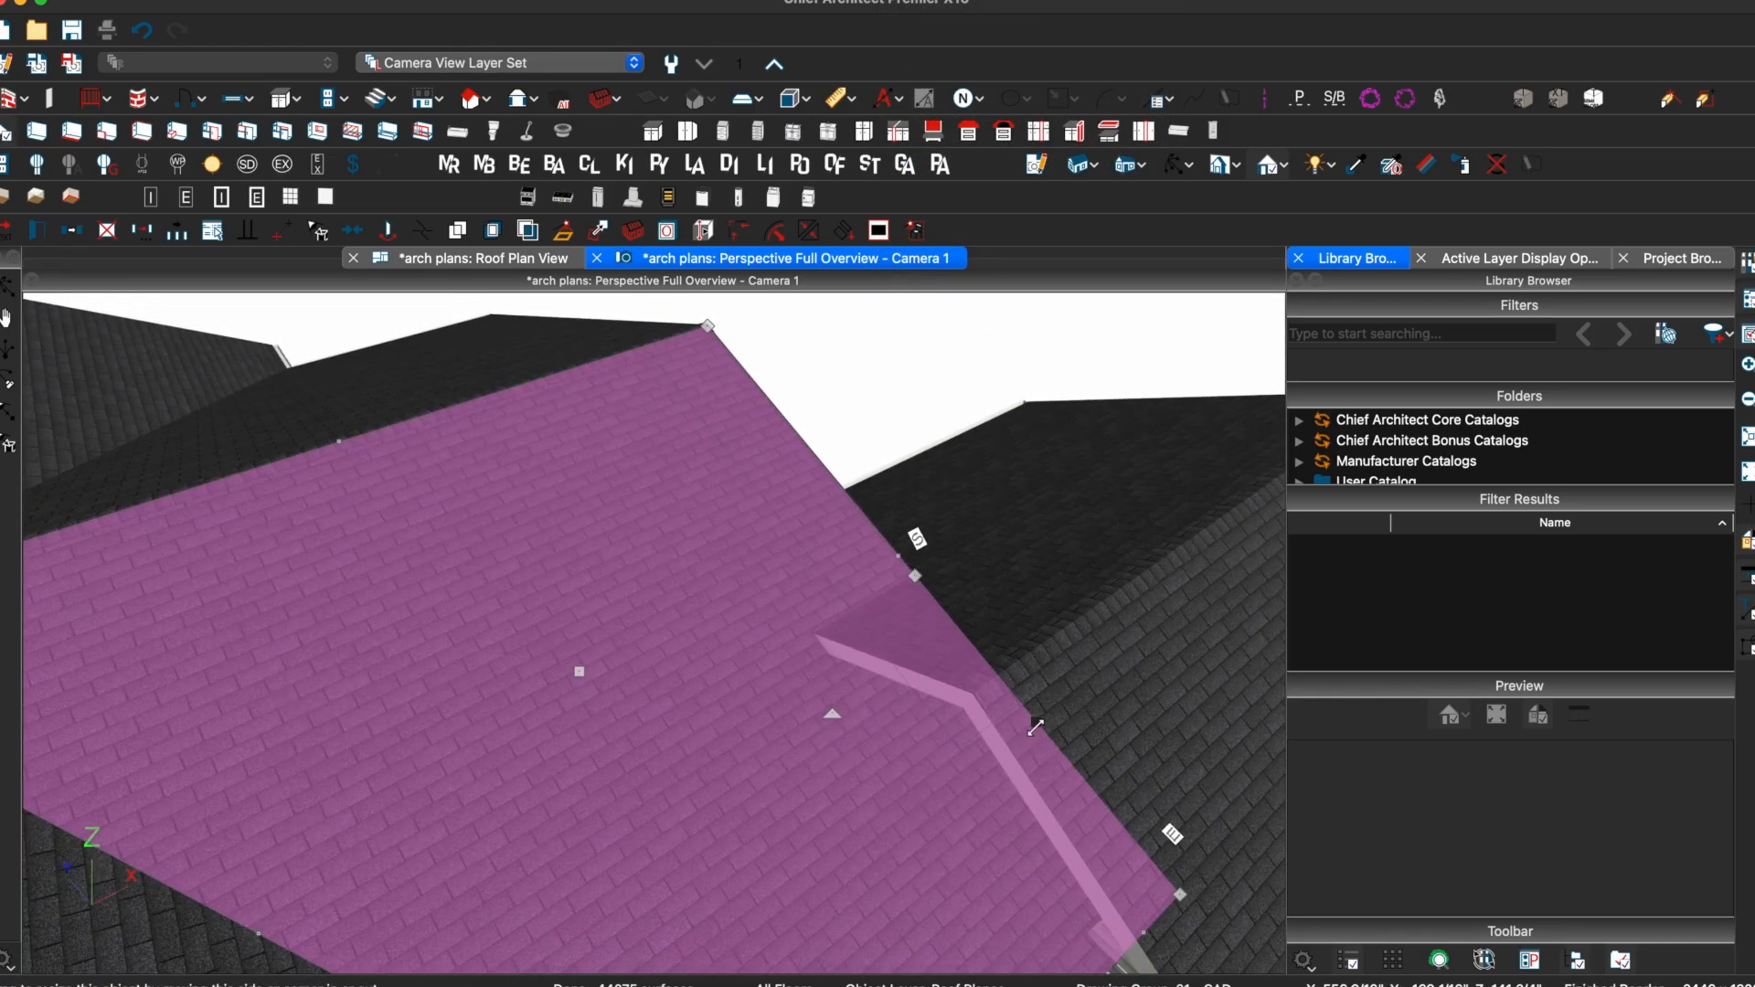
pyautogui.moveTo(1036, 727); pyautogui.dragTo(1007, 746)
pyautogui.moveTo(999, 752); pyautogui.dragTo(1078, 637, button='middle')
pyautogui.click(524, 264)
pyautogui.scroll(5, 751, 810)
# Drag the right edge of the roof plane beside the door left to 9'-5 9/16" wide
pyautogui.scroll(5, 783, 686)
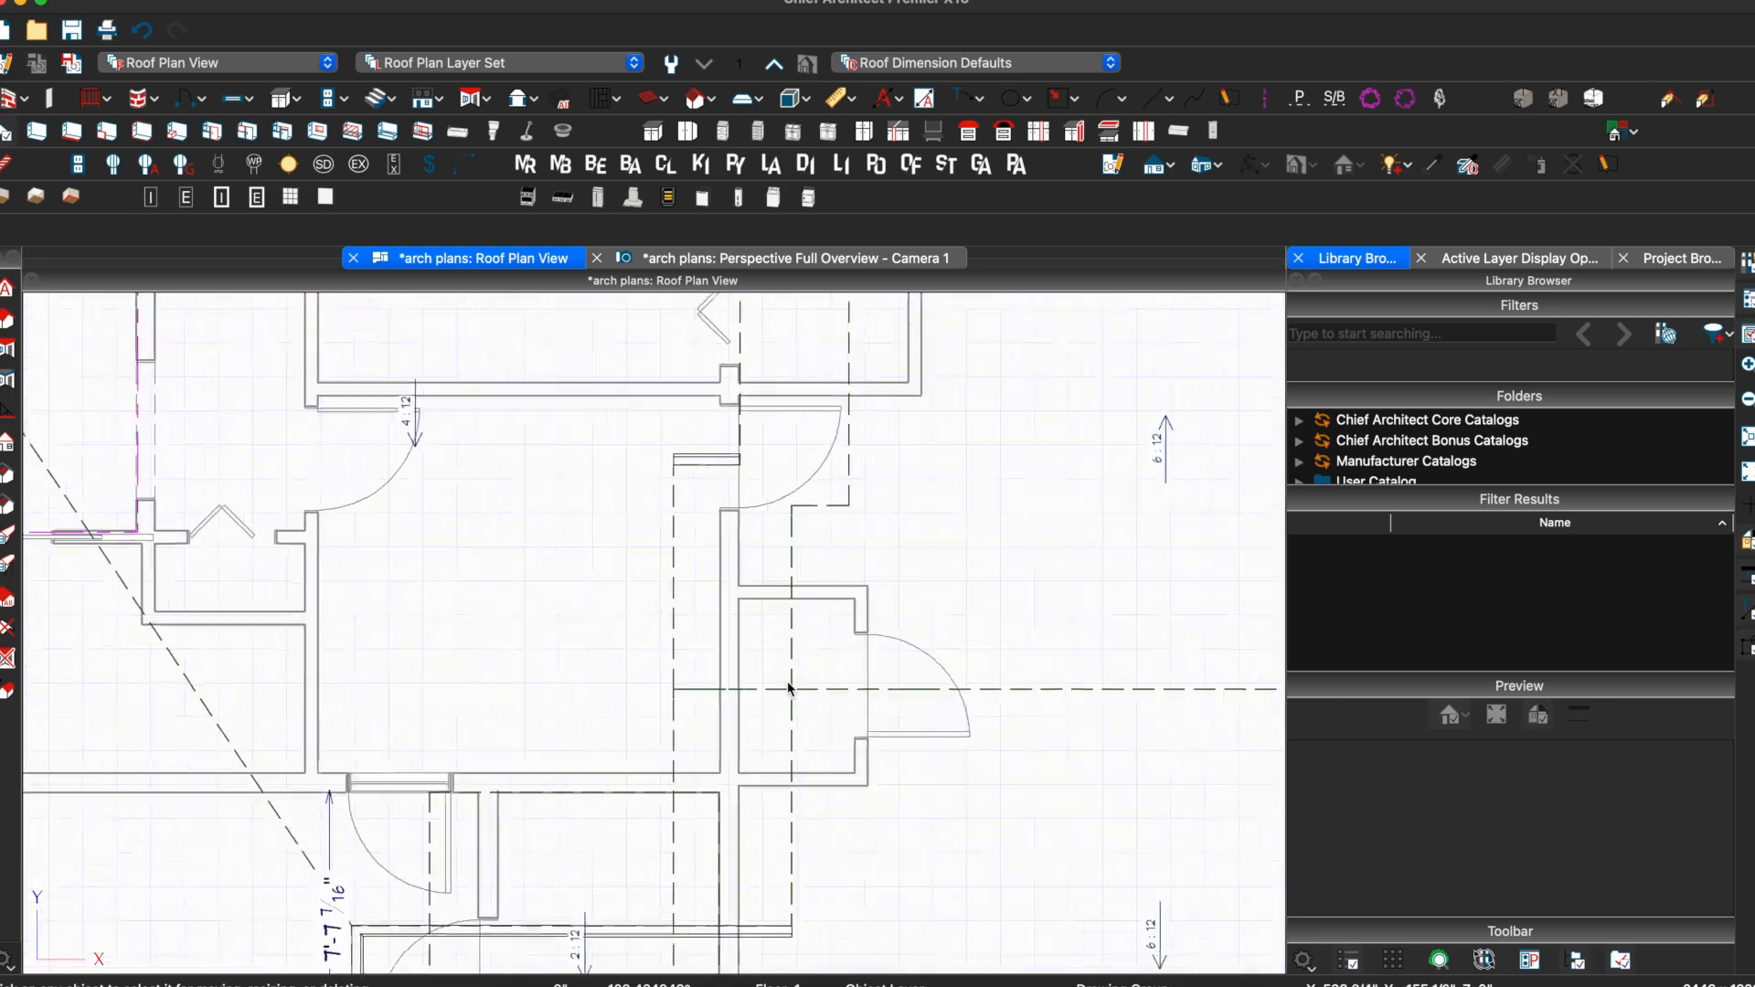
pyautogui.click(787, 795)
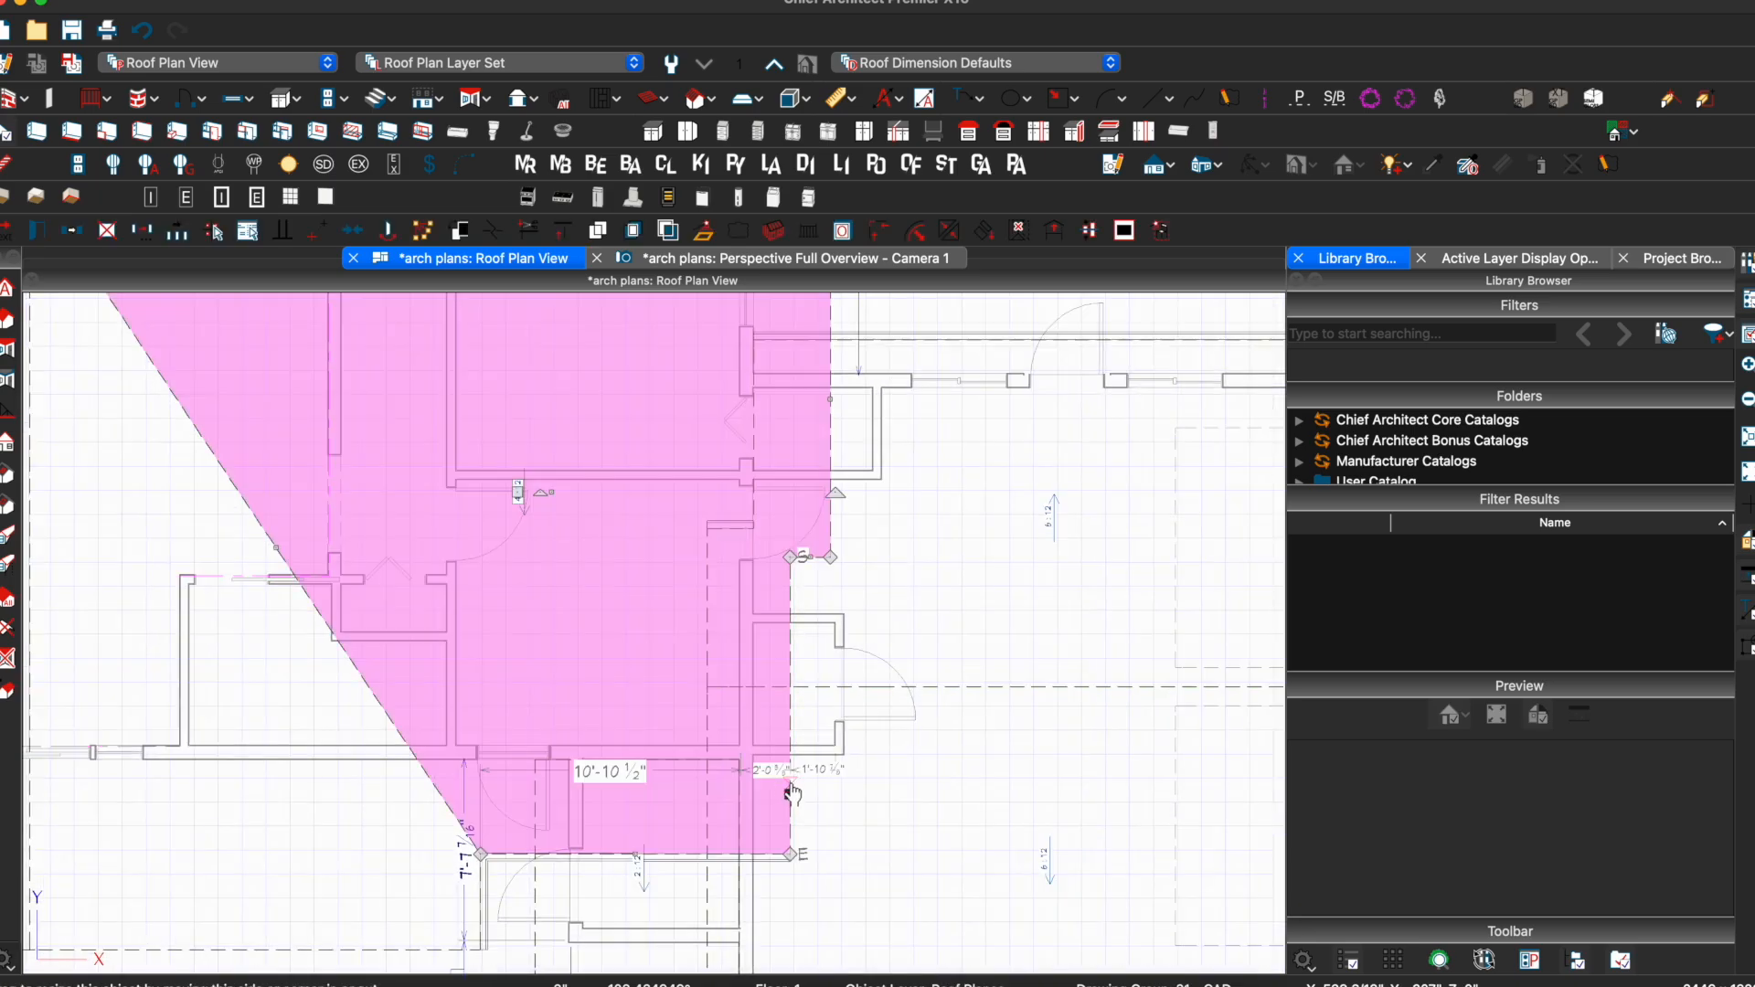
pyautogui.moveTo(790, 792); pyautogui.dragTo(790, 792)
pyautogui.moveTo(766, 791); pyautogui.dragTo(739, 790)
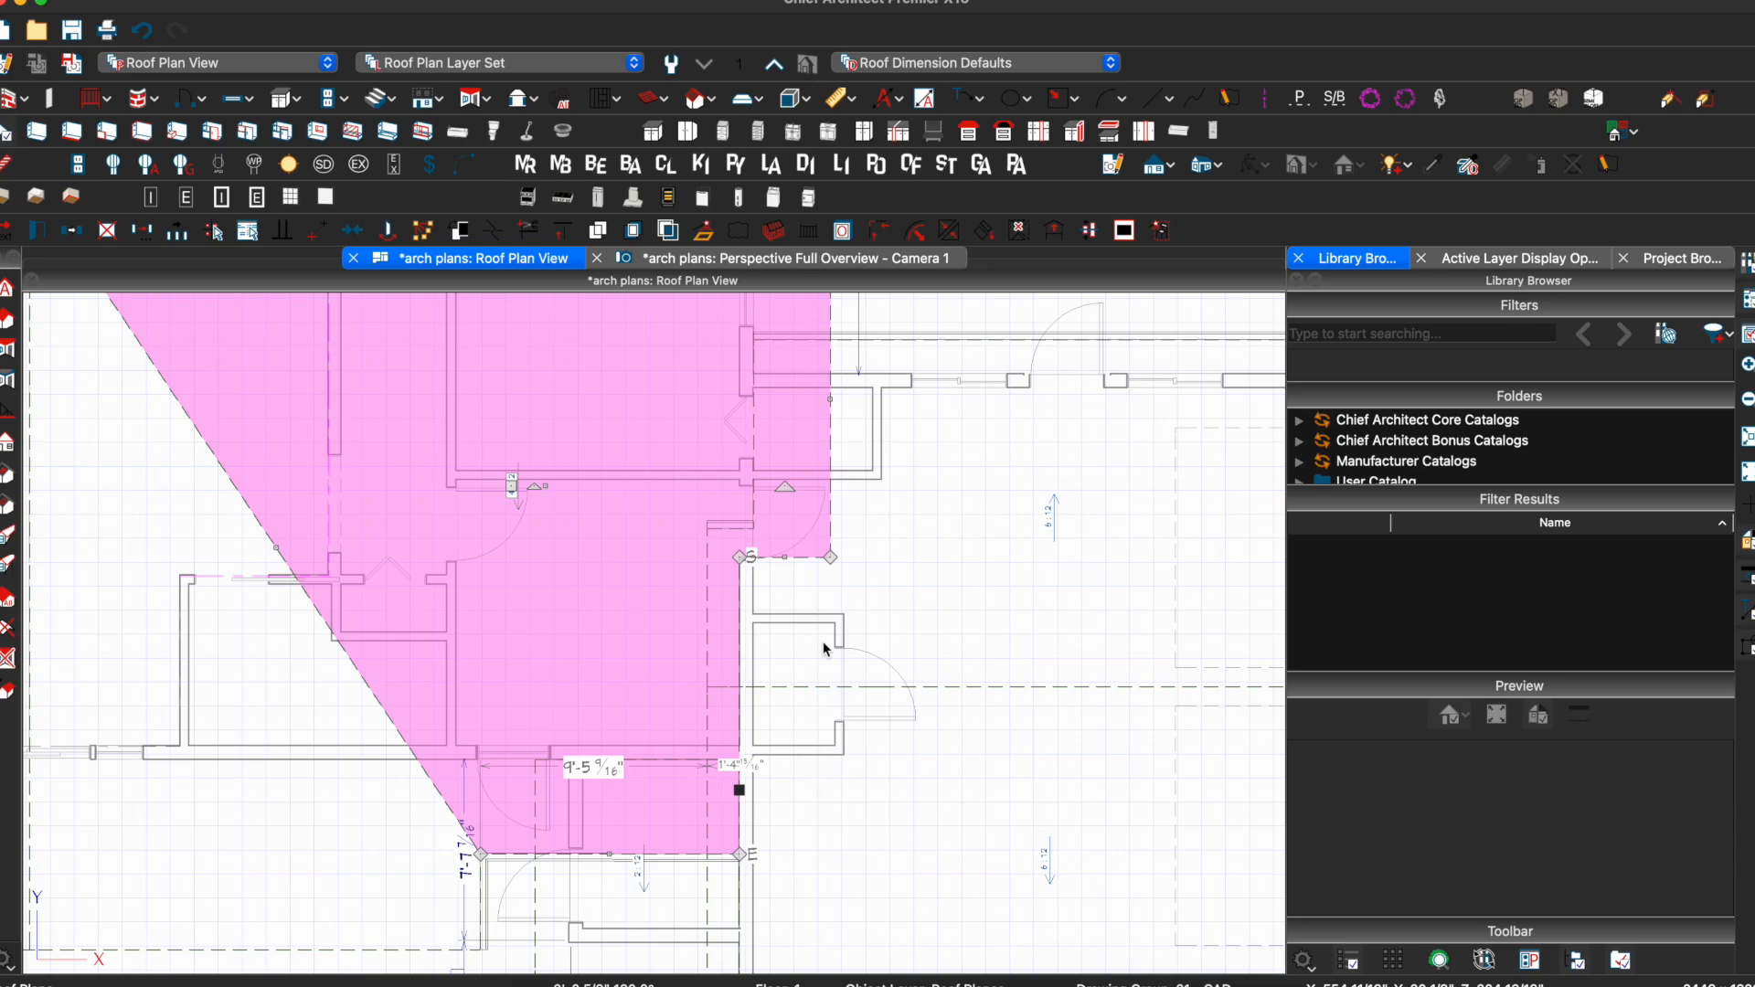
# Check the shortened roof plane from around the house in the 3D overview
pyautogui.hotkey('ctrl', 'Tab')
pyautogui.scroll(-6, 924, 597)
pyautogui.moveTo(923, 597); pyautogui.dragTo(258, 603)
pyautogui.moveTo(380, 518); pyautogui.dragTo(766, 500)
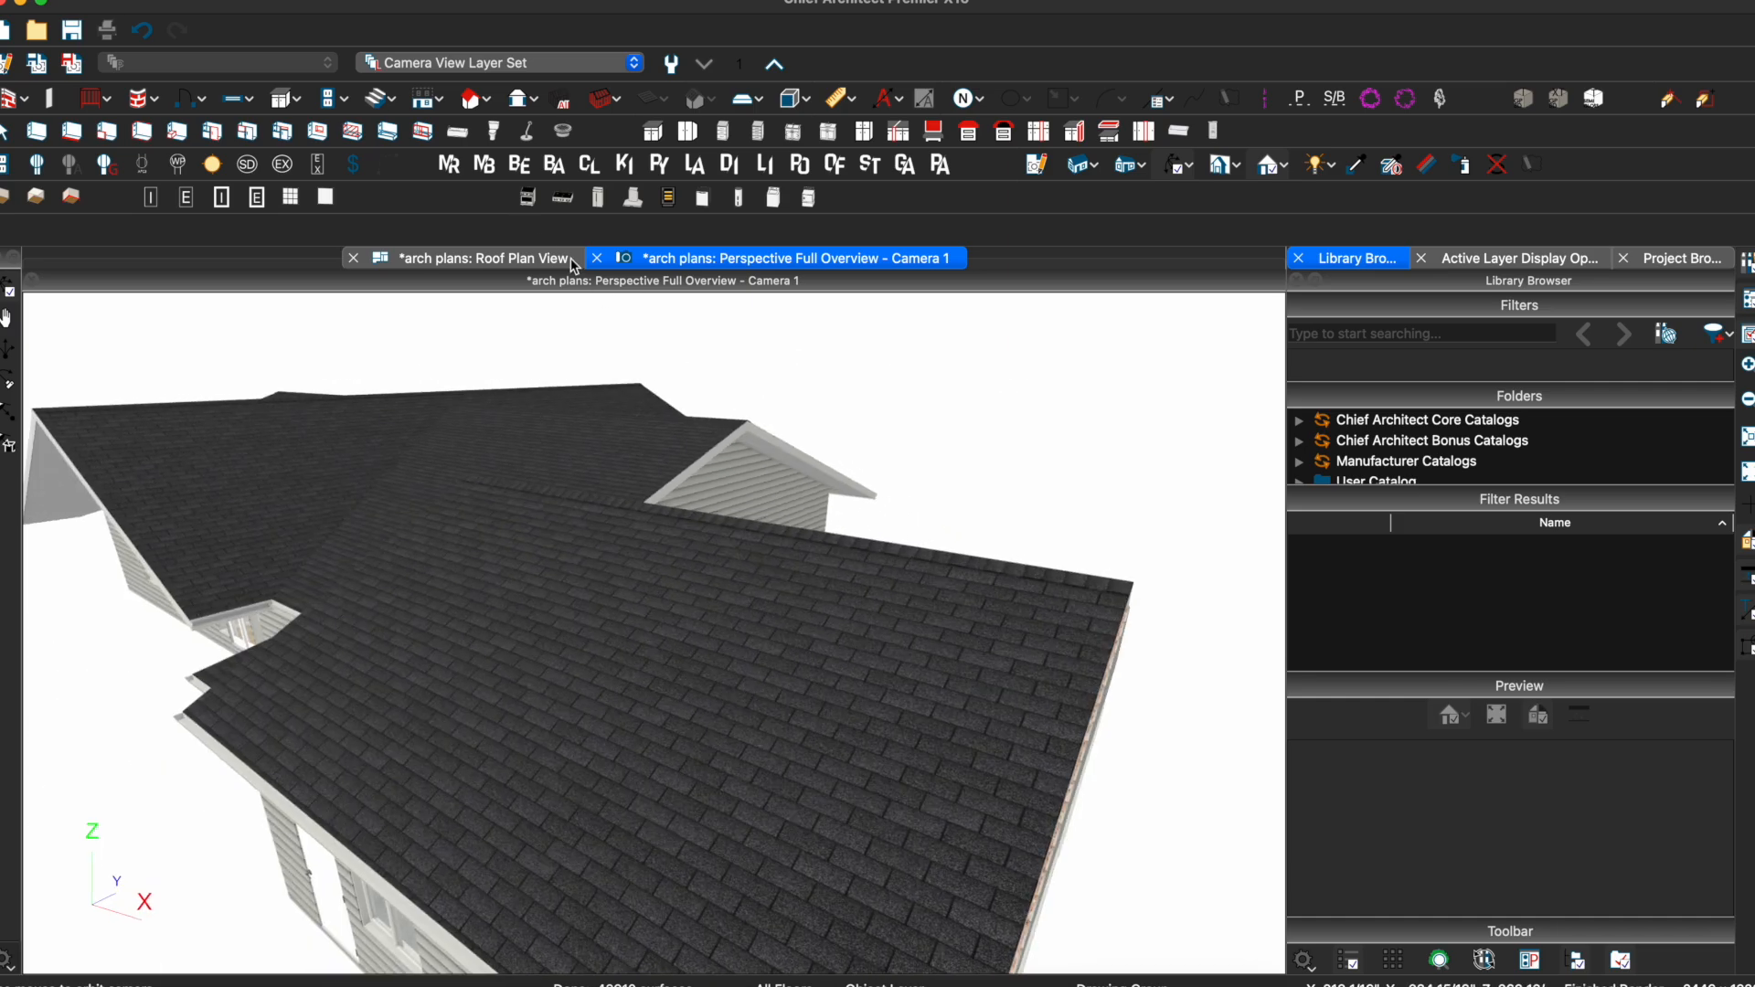
pyautogui.click(523, 253)
pyautogui.scroll(-5, 901, 633)
pyautogui.scroll(6, 902, 632)
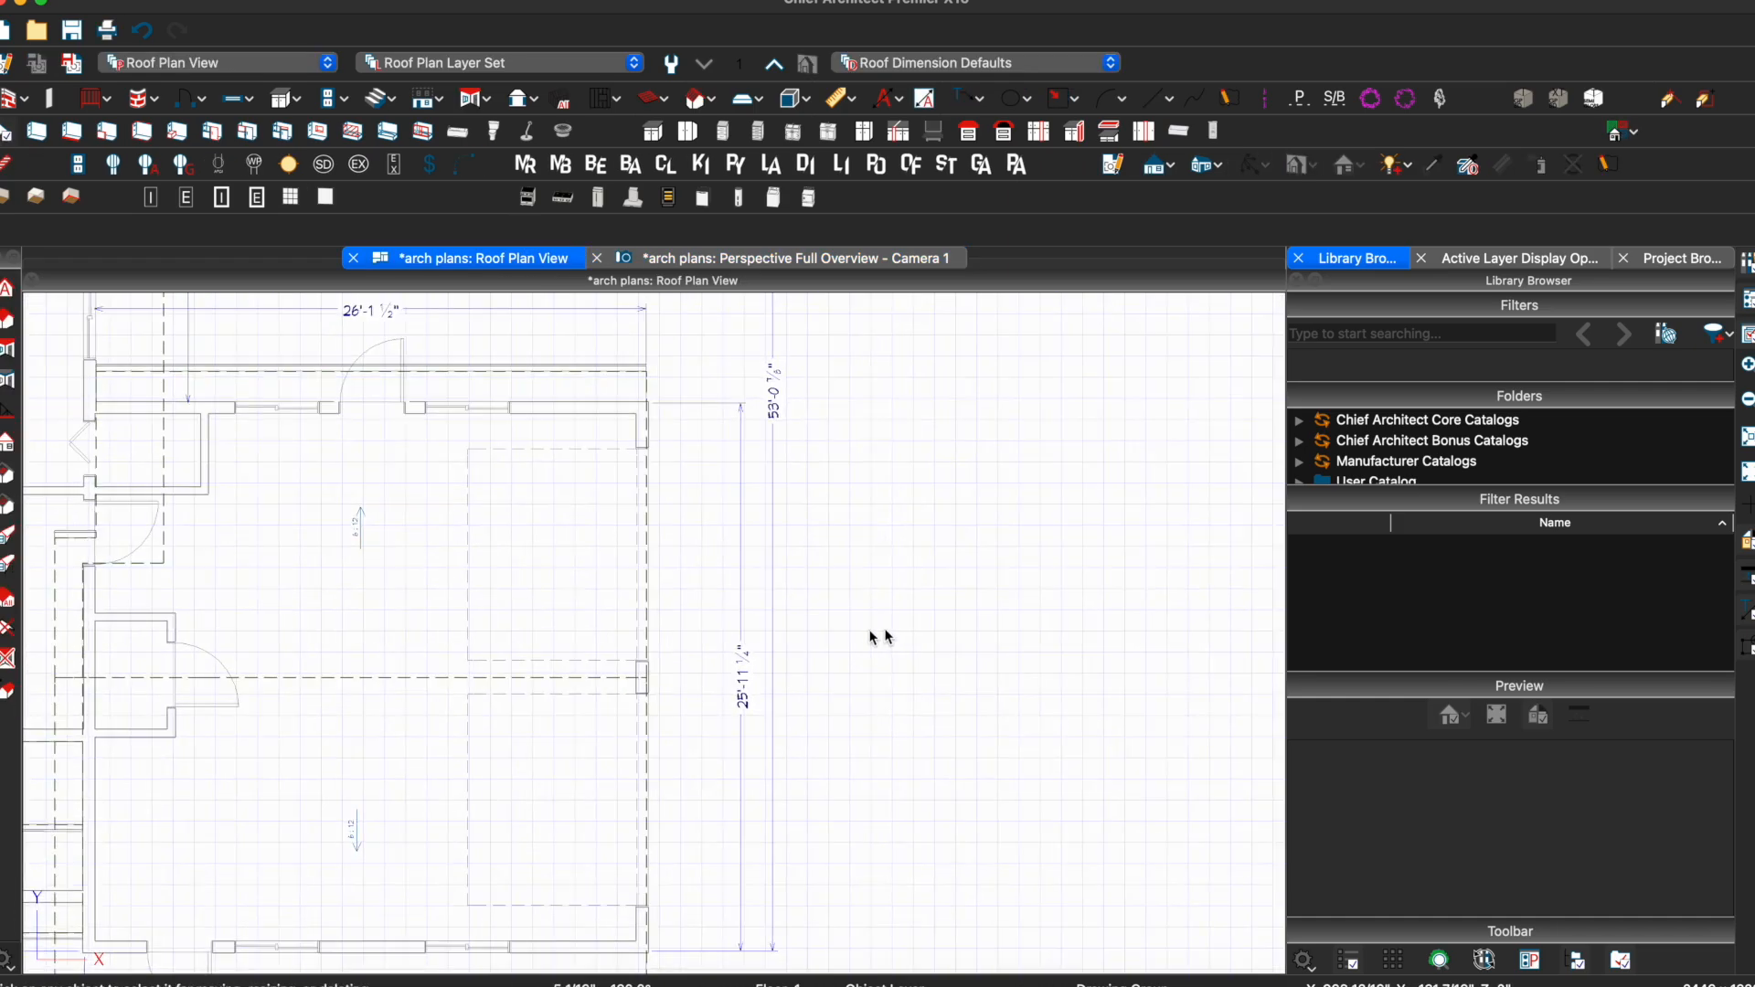
# Extend the upper wing roof plane's right edge to a 2' overhang past the end wall
pyautogui.click(648, 588)
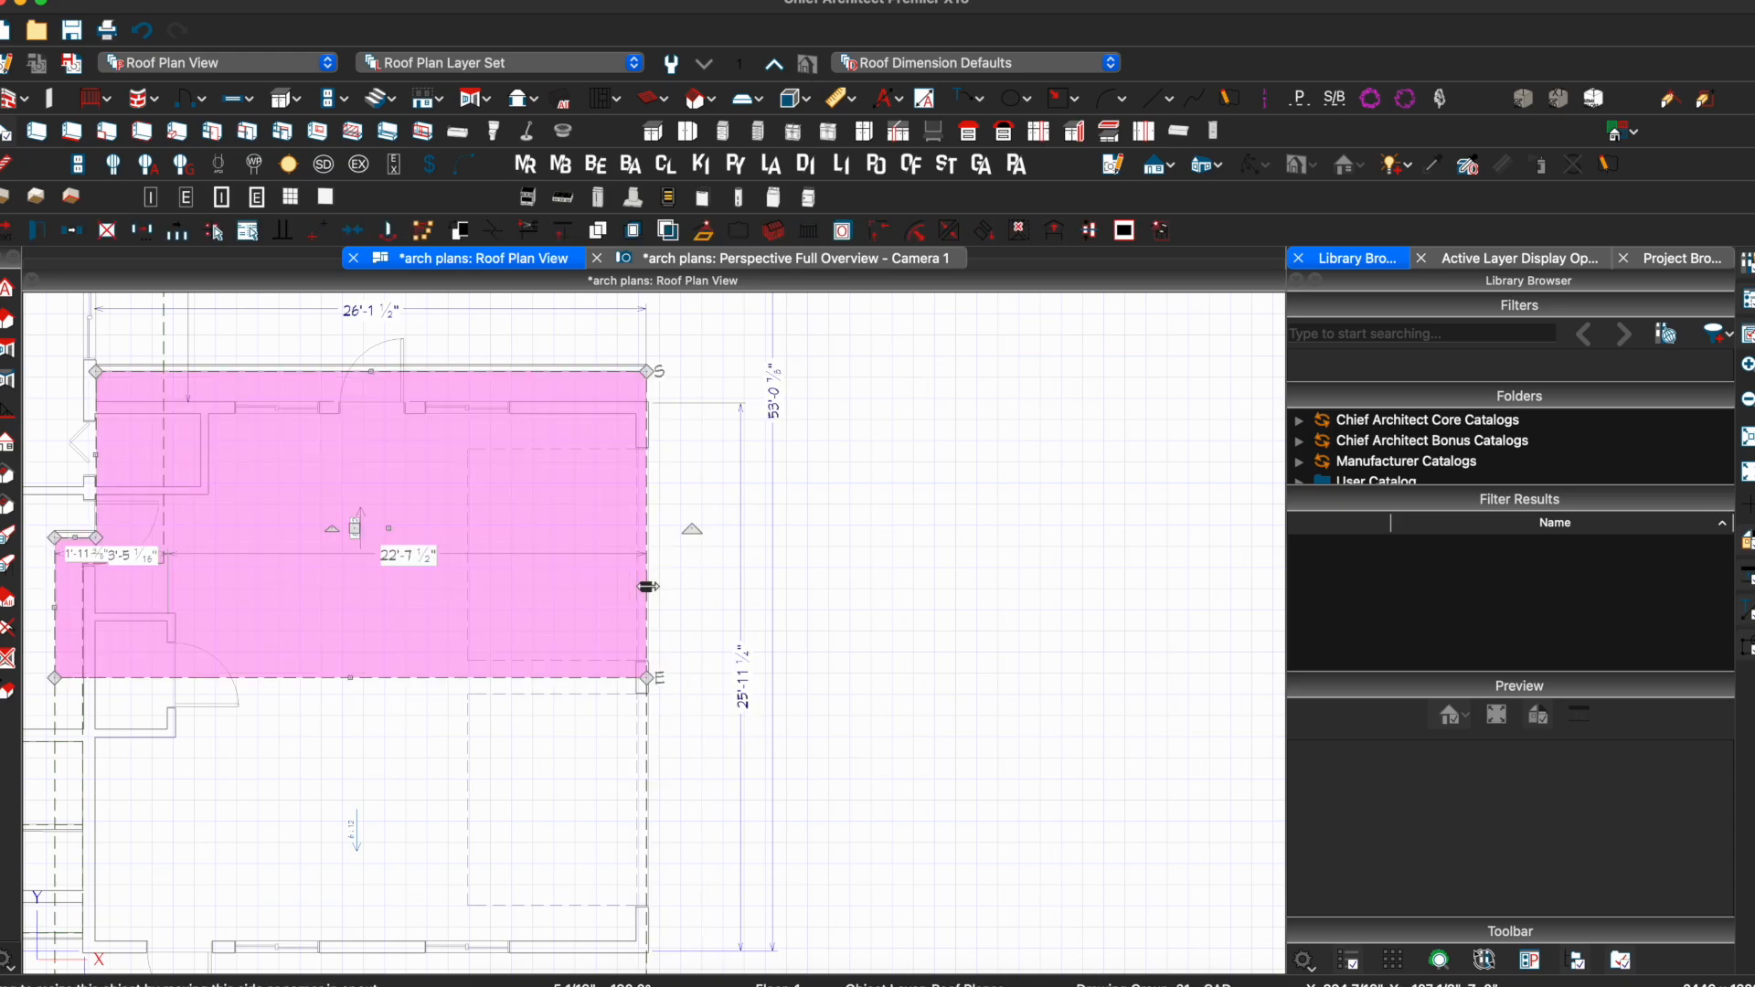
pyautogui.moveTo(652, 586); pyautogui.dragTo(695, 583)
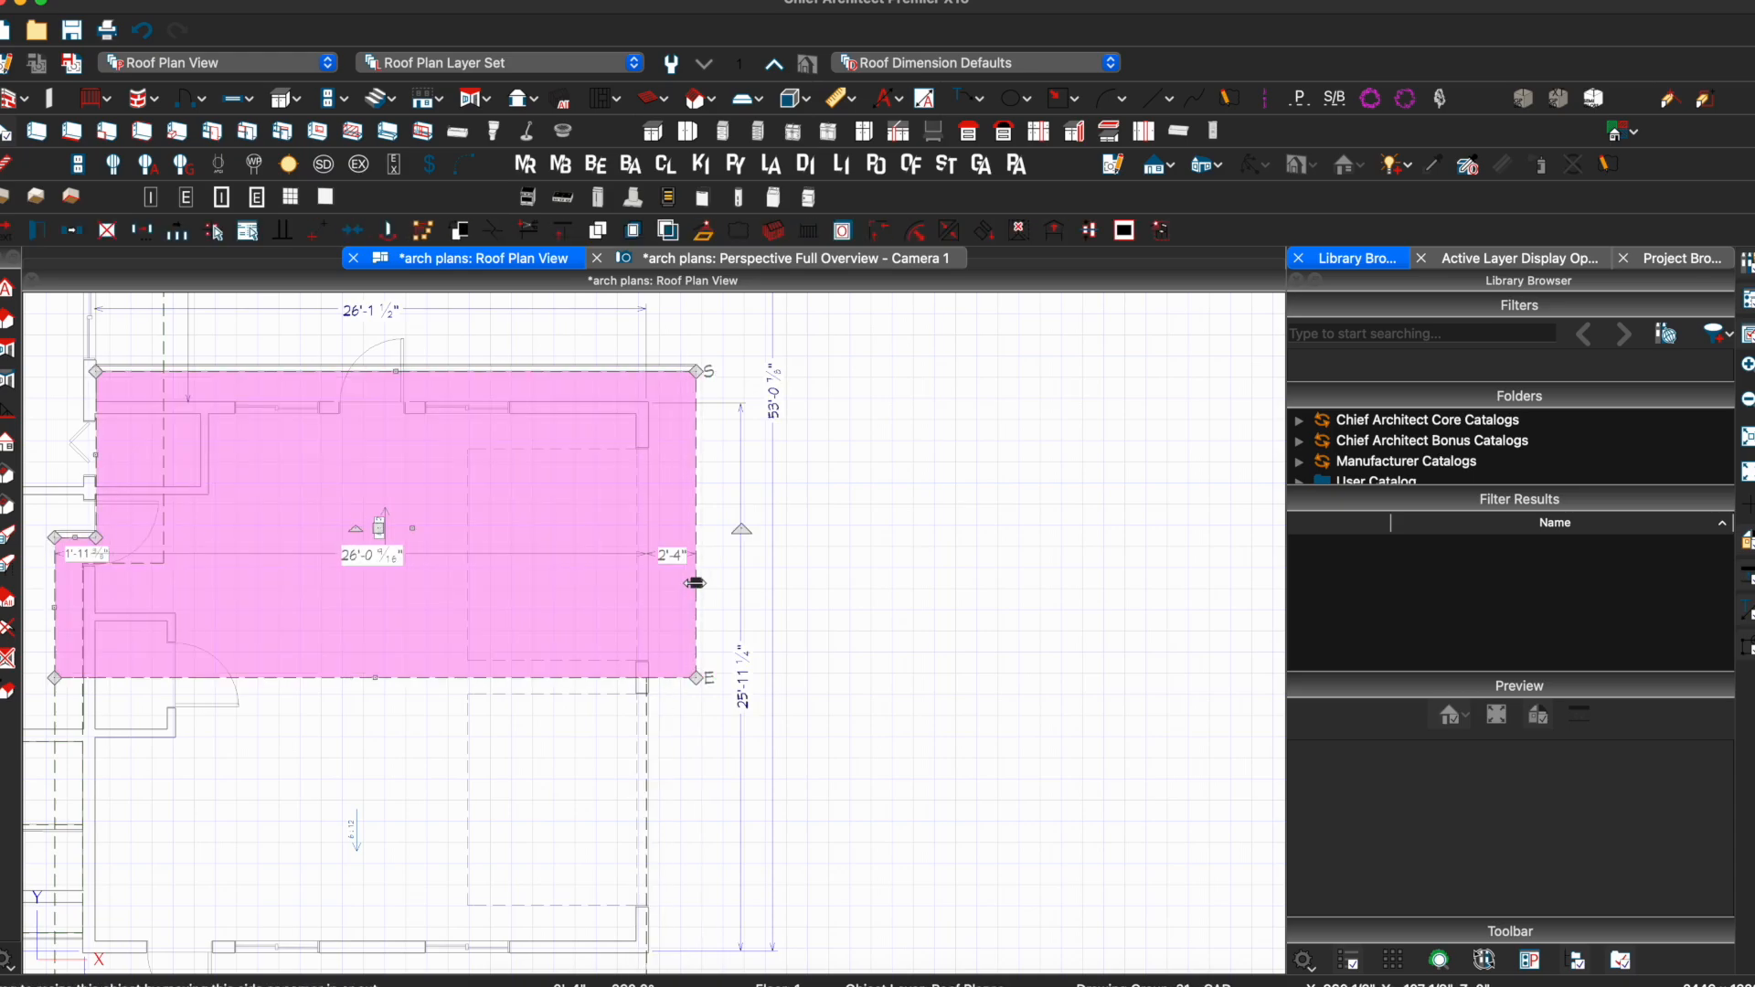
pyautogui.click(678, 559)
pyautogui.write('24')
pyautogui.press('Return')
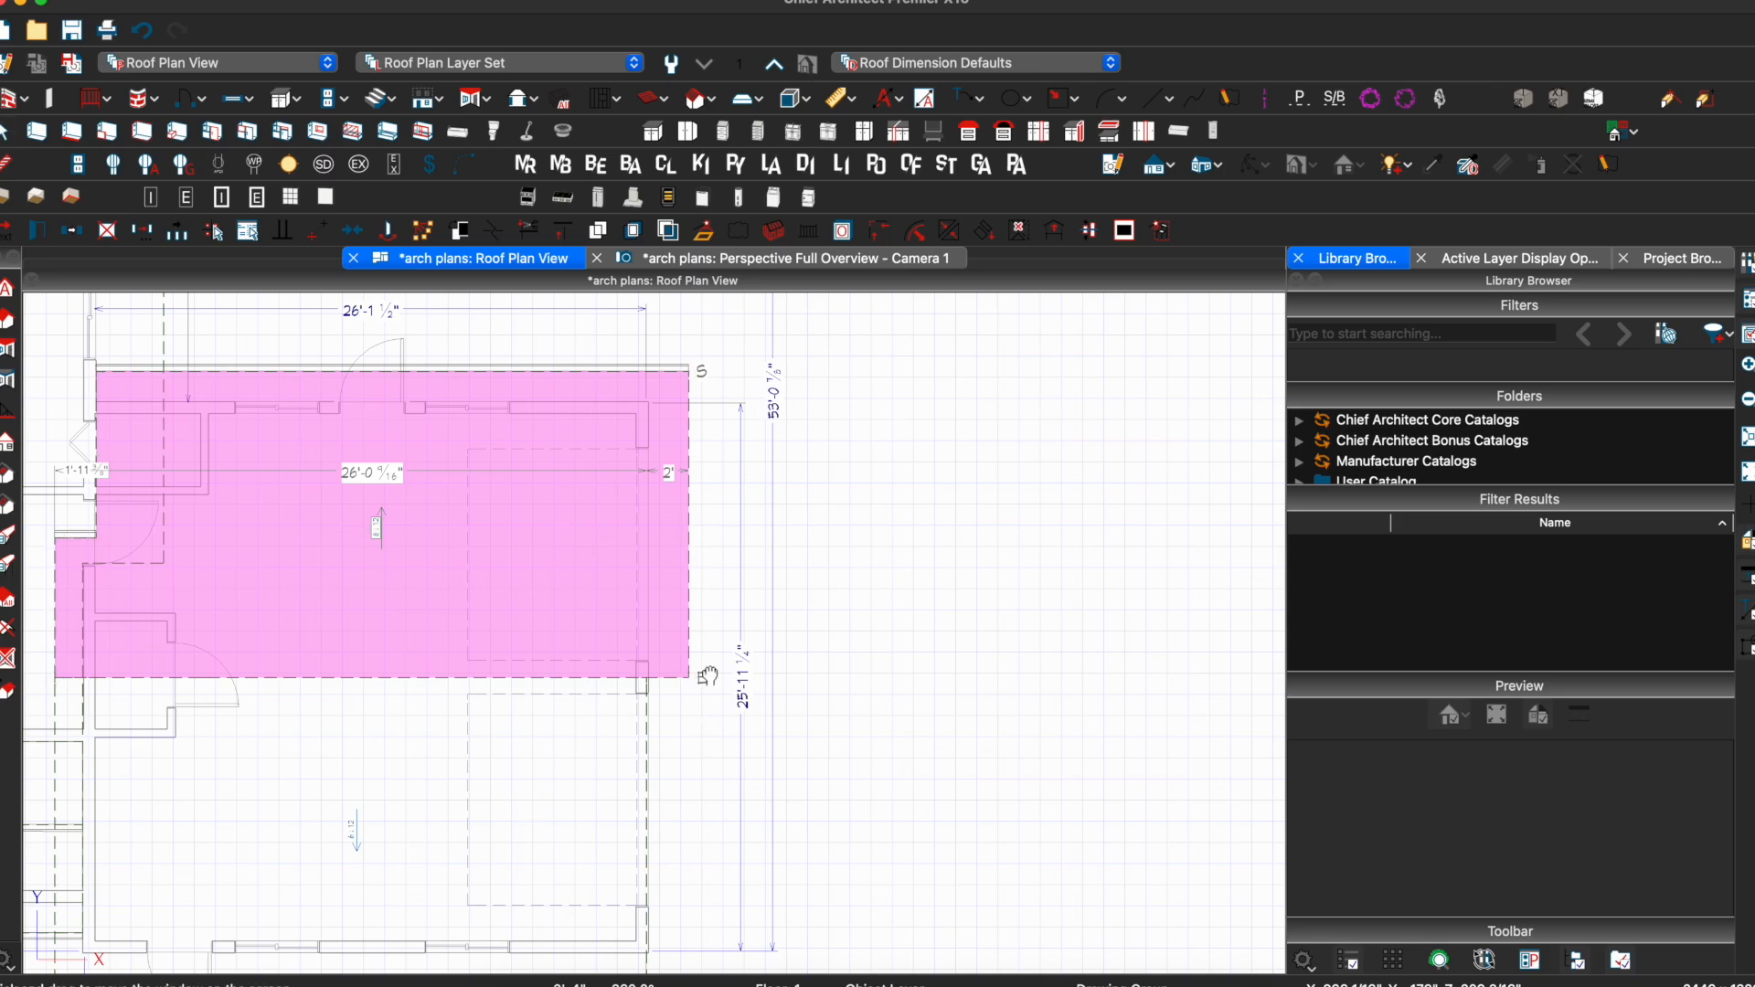
# Move the lower wing roof plane's right edge out by exactly 2'
pyautogui.moveTo(705, 710); pyautogui.dragTo(735, 545, button='middle')
pyautogui.click(690, 646)
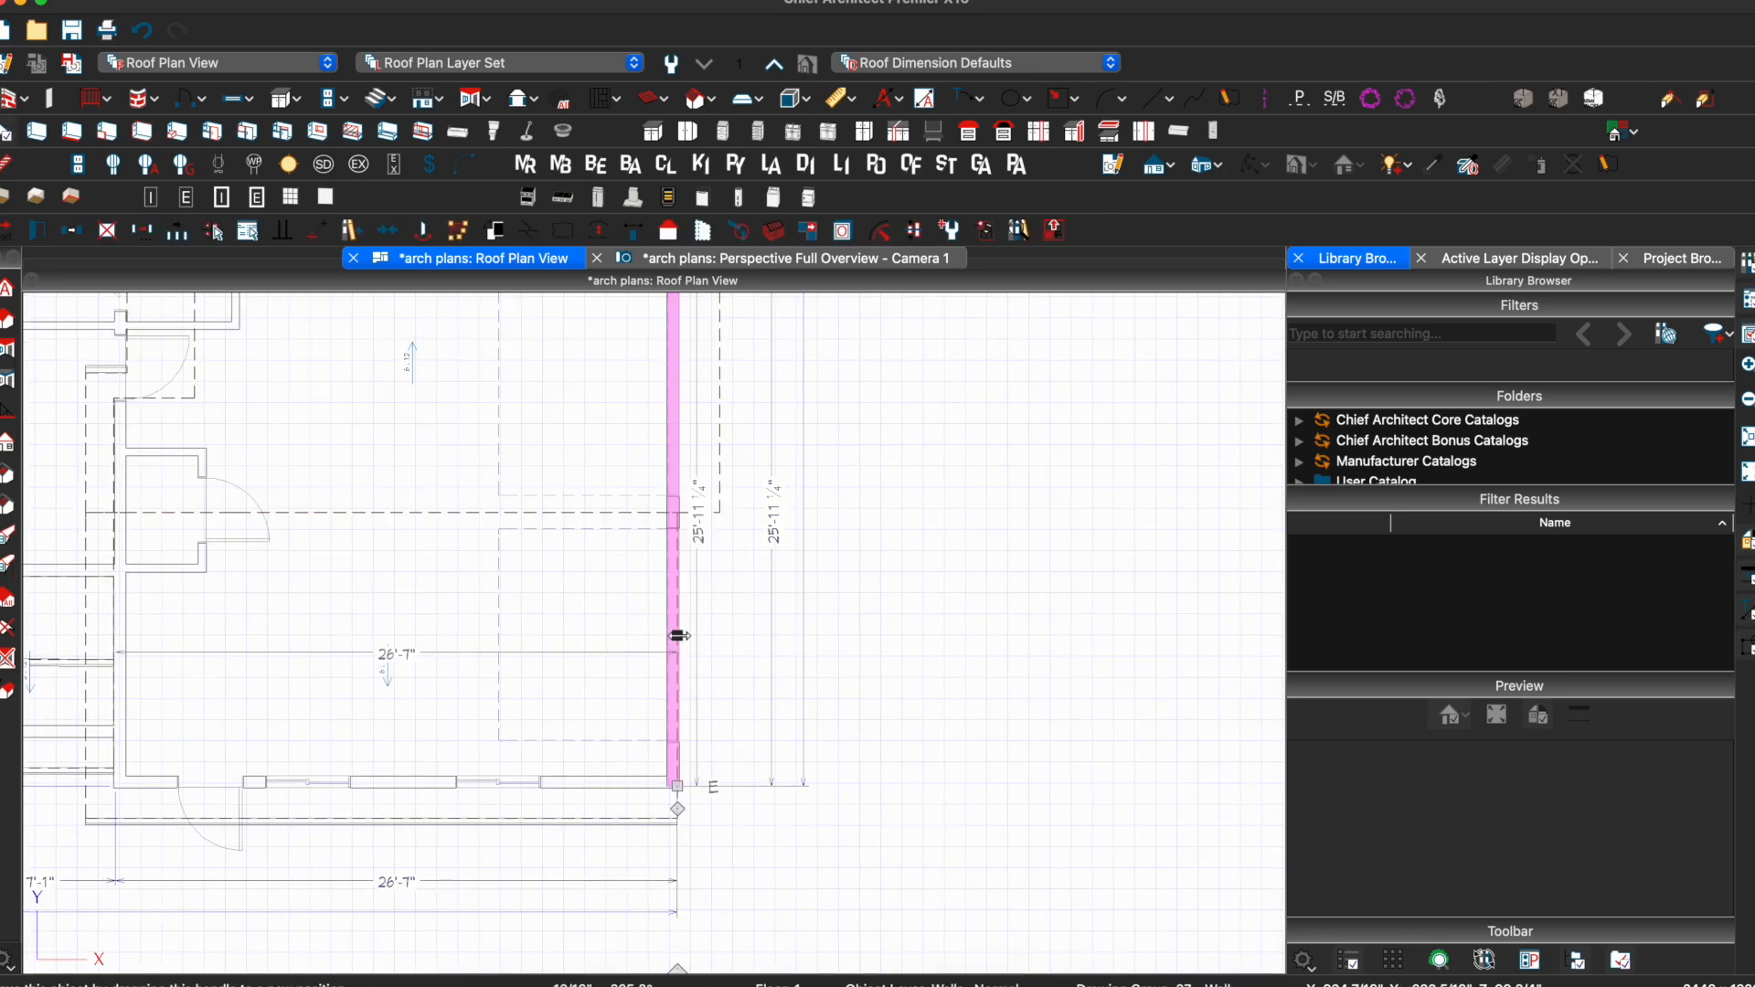
pyautogui.click(679, 640)
pyautogui.moveTo(678, 665); pyautogui.dragTo(712, 662)
pyautogui.press('Tab')
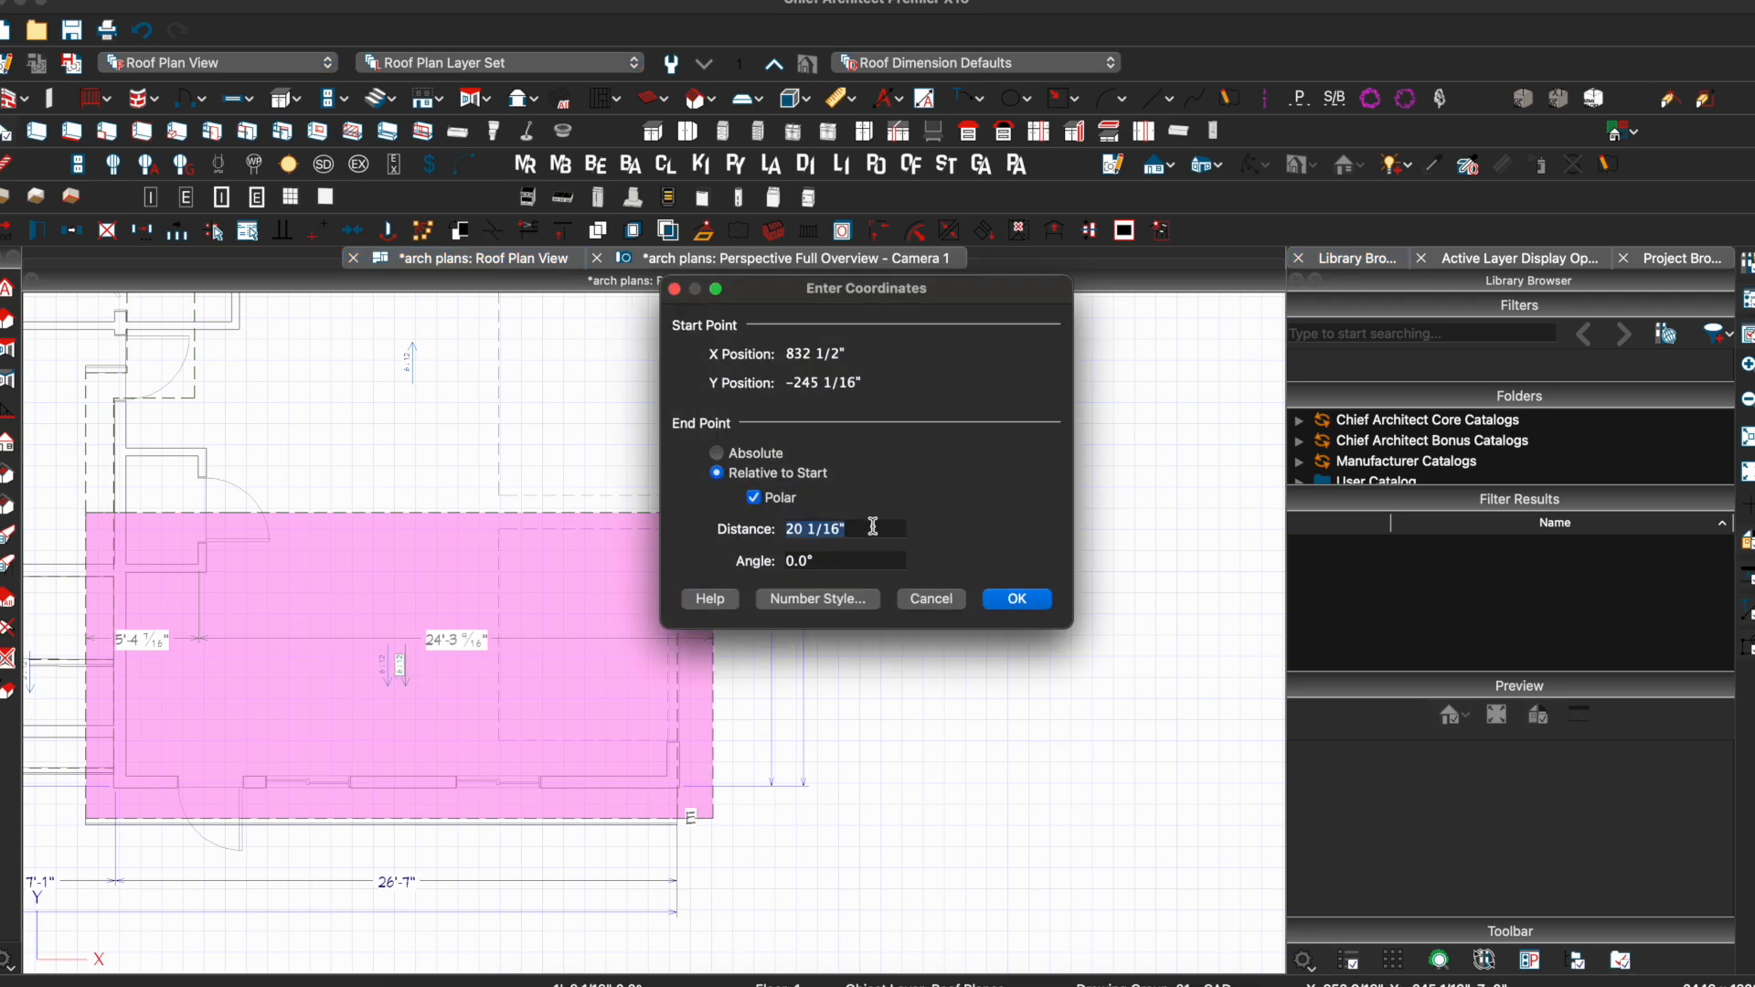
pyautogui.write("2'")
pyautogui.press('Return')
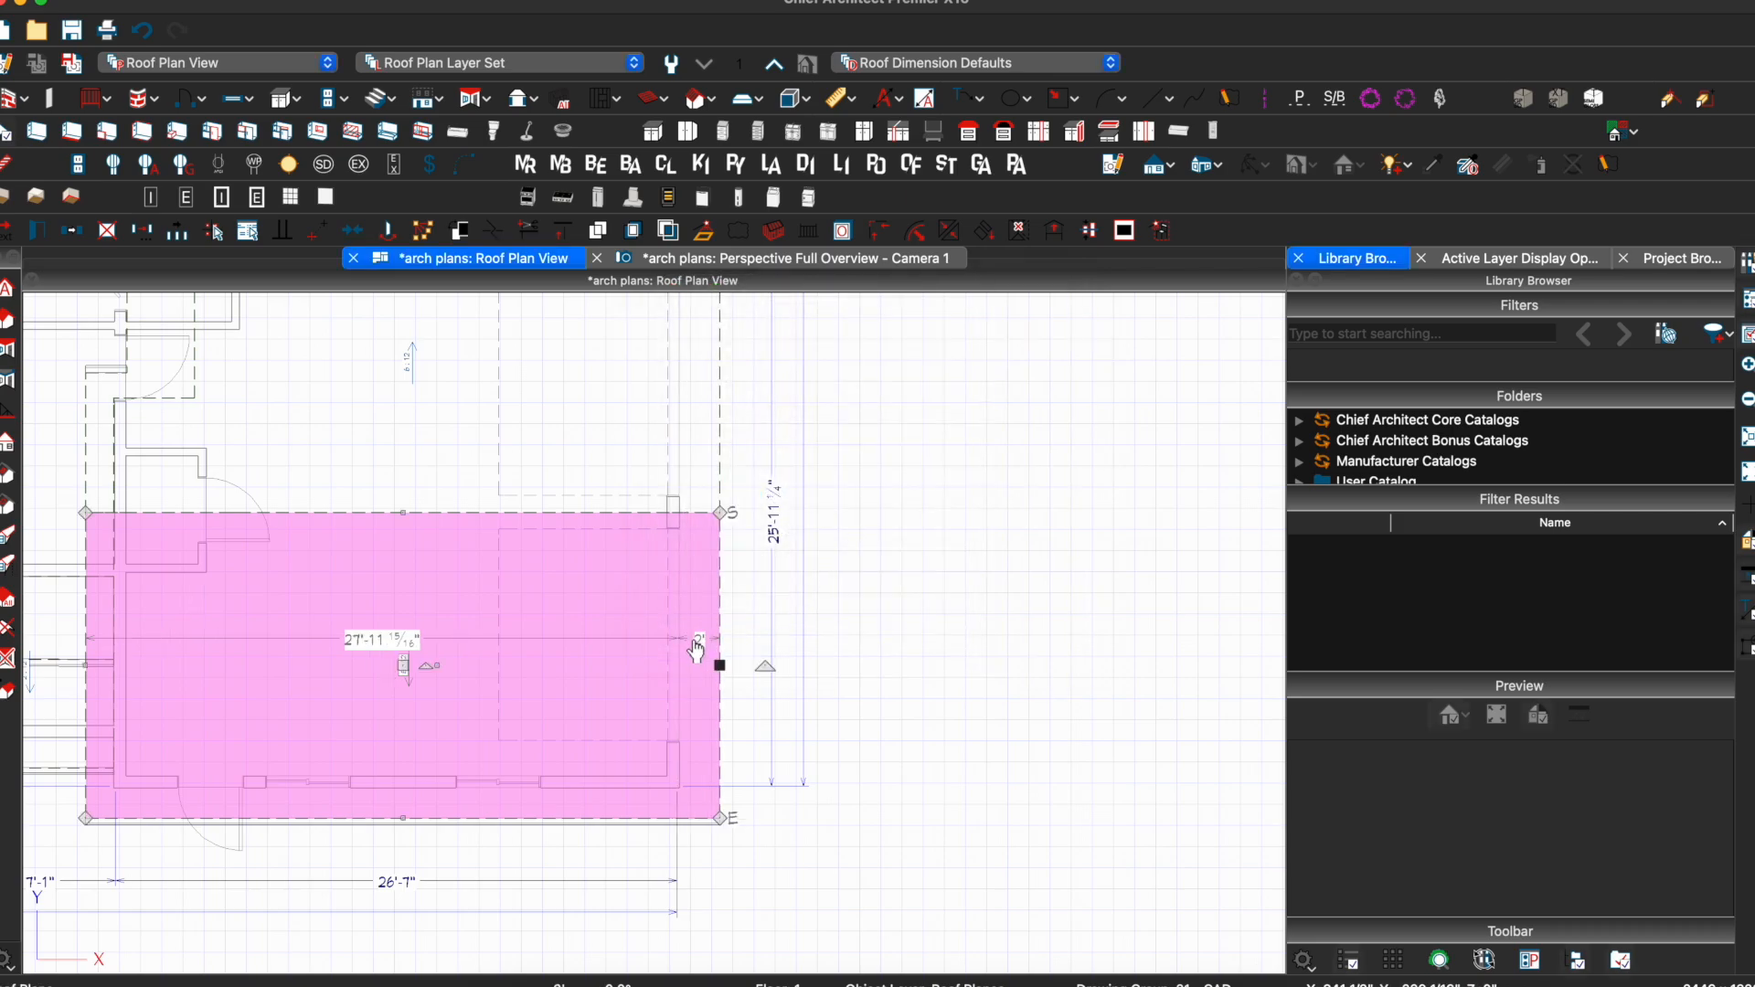
pyautogui.press('Escape')
# Save the plan and view the house in the 3D perspective overview
pyautogui.moveTo(471, 536); pyautogui.dragTo(590, 623, button='middle')
pyautogui.scroll(-3, 561, 550)
pyautogui.press('super+s')
pyautogui.click(722, 258)
pyautogui.moveTo(643, 529); pyautogui.dragTo(385, 570)
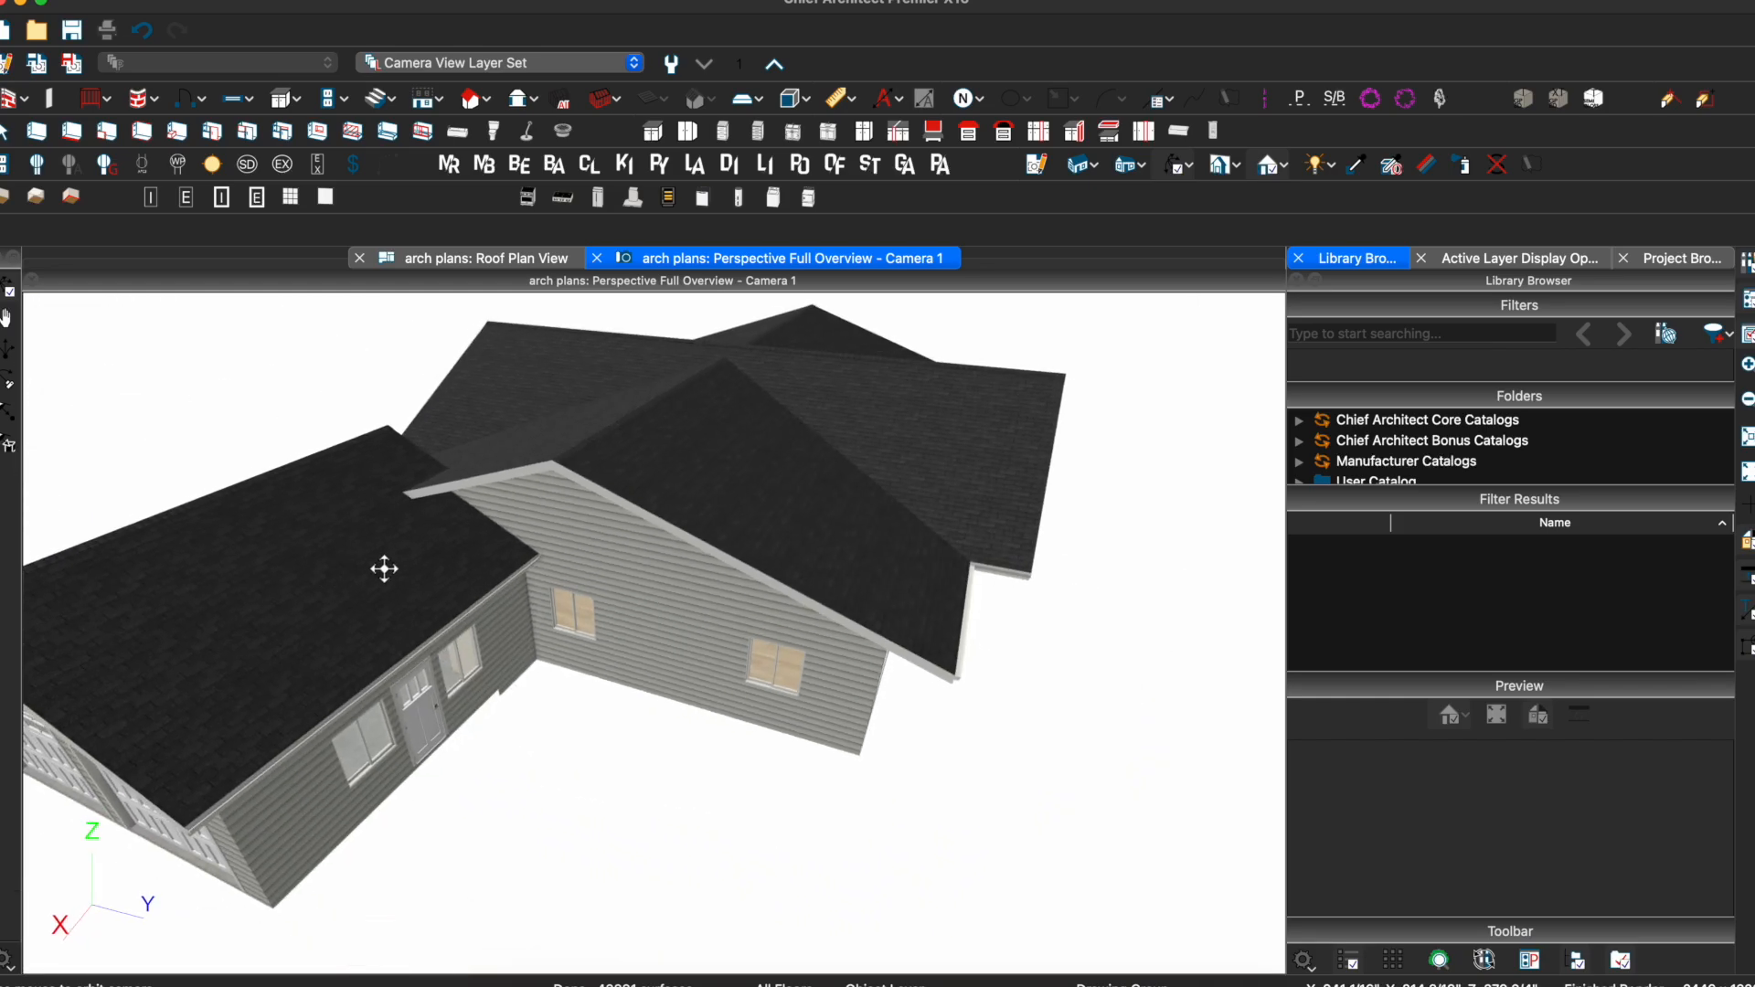
# Return to the roof plan around the entry area and choose the single Roof Plane drawing mode
pyautogui.click(441, 258)
pyautogui.scroll(-1, 683, 425)
pyautogui.moveTo(640, 410); pyautogui.dragTo(695, 574, button='middle')
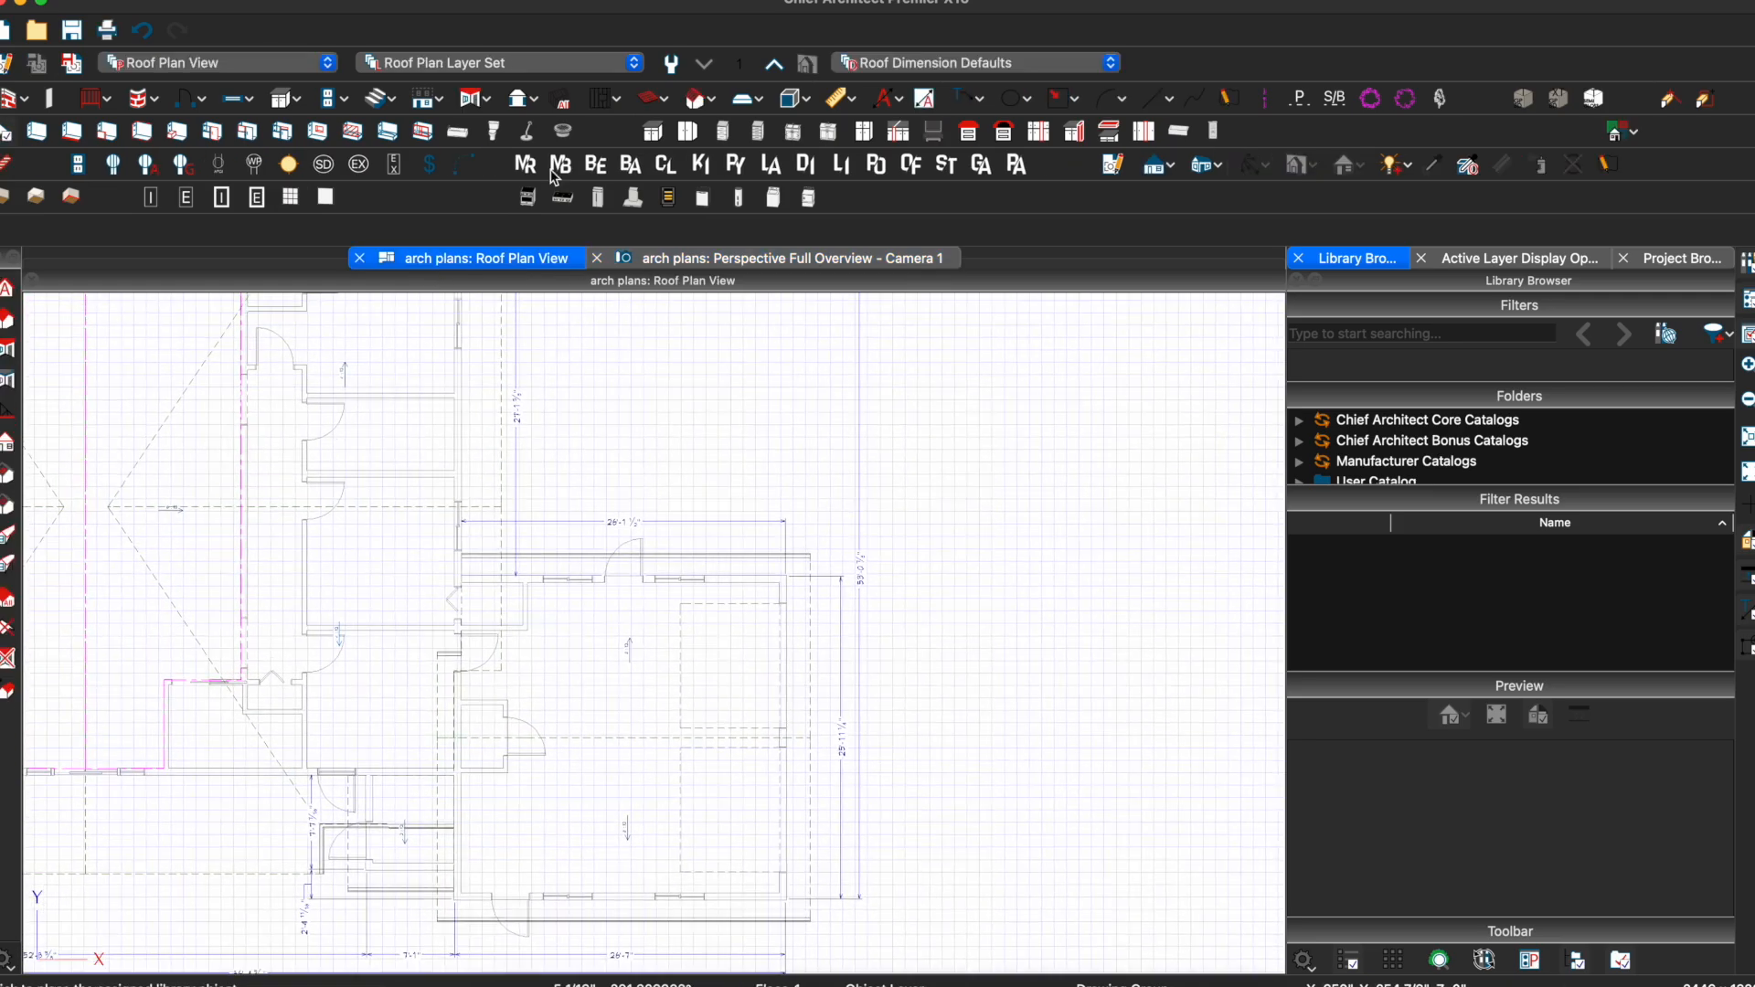
pyautogui.click(488, 98)
pyautogui.click(485, 144)
# Review the default Build Roof settings, then draw a new roof plane's baseline along the wing's wall
pyautogui.click(467, 105)
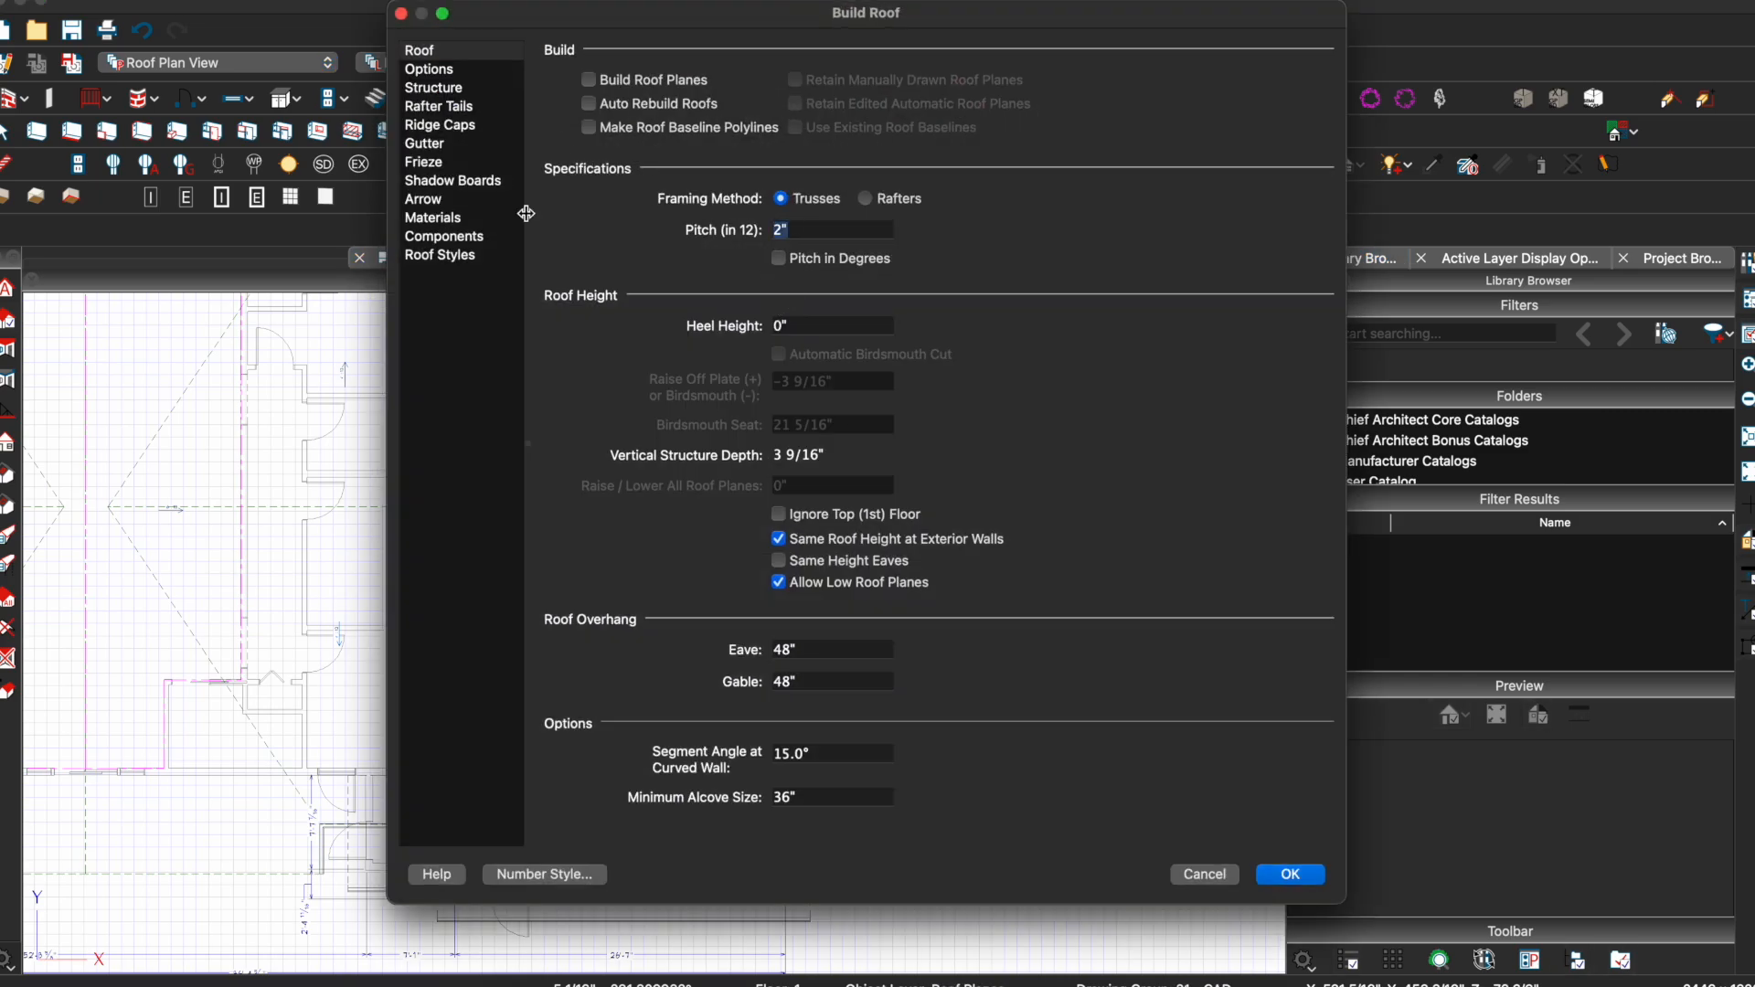
pyautogui.press('Return')
pyautogui.scroll(3, 522, 532)
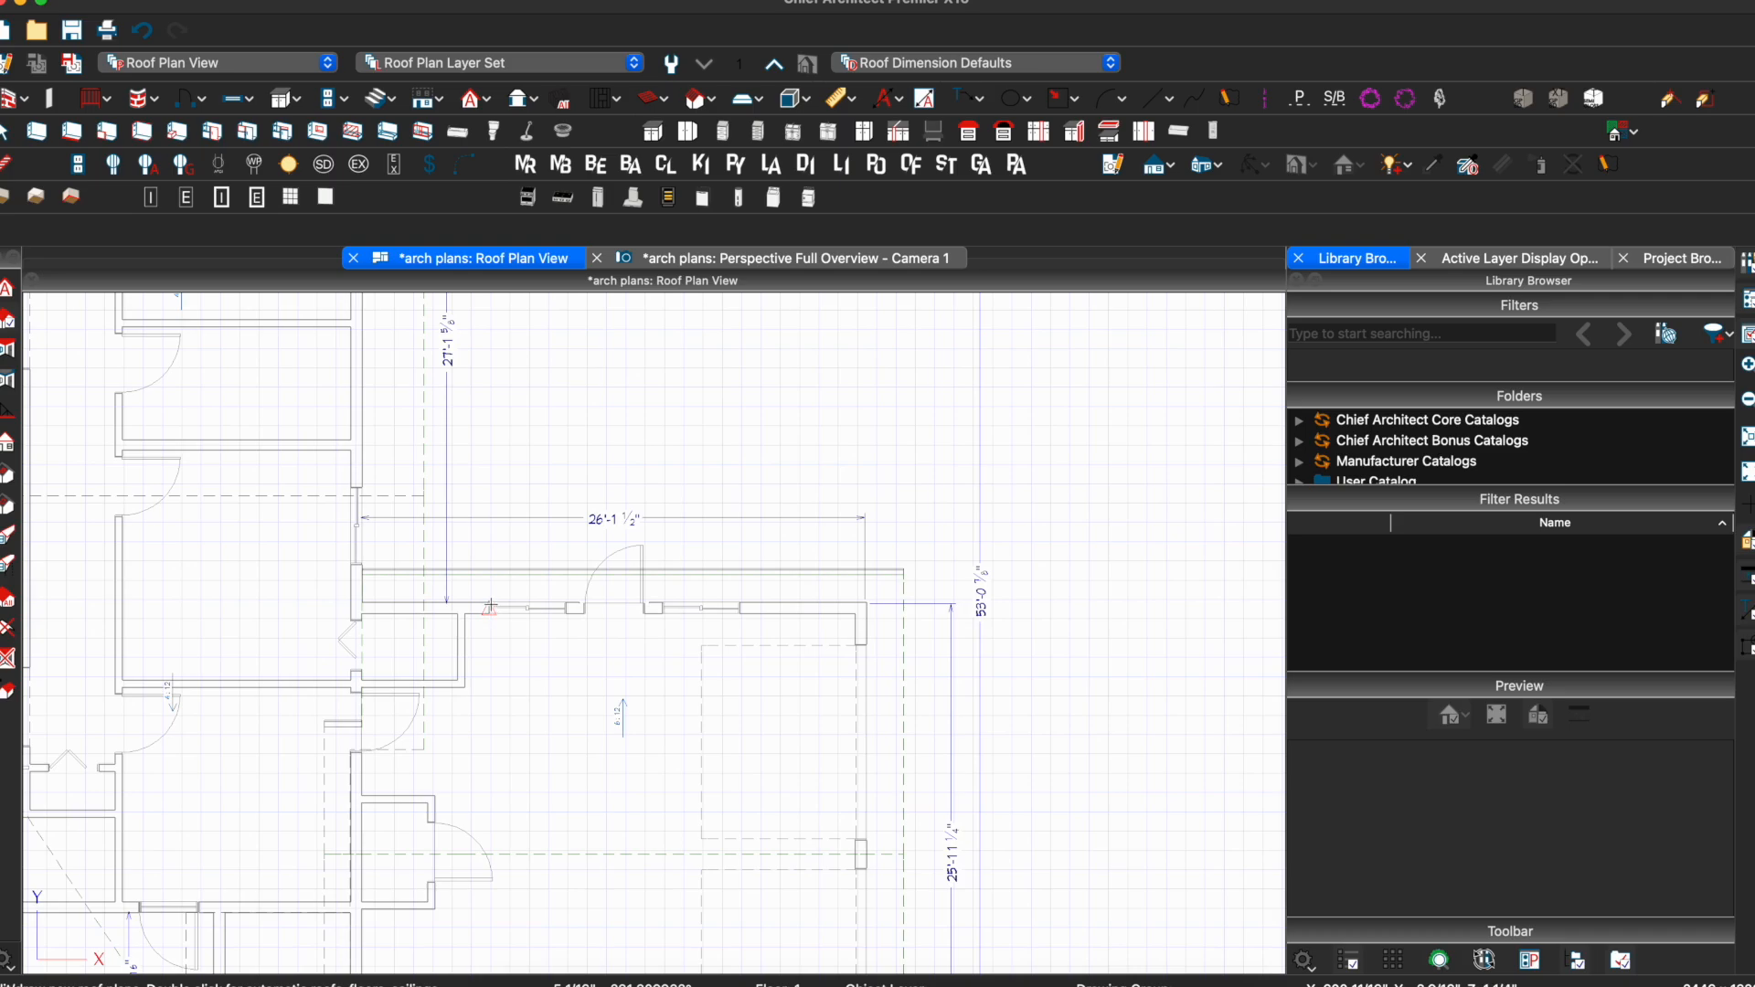
pyautogui.moveTo(490, 607); pyautogui.dragTo(490, 469)
# Finish the new roof plane outline and trim it down to a narrow strip
pyautogui.click(610, 590)
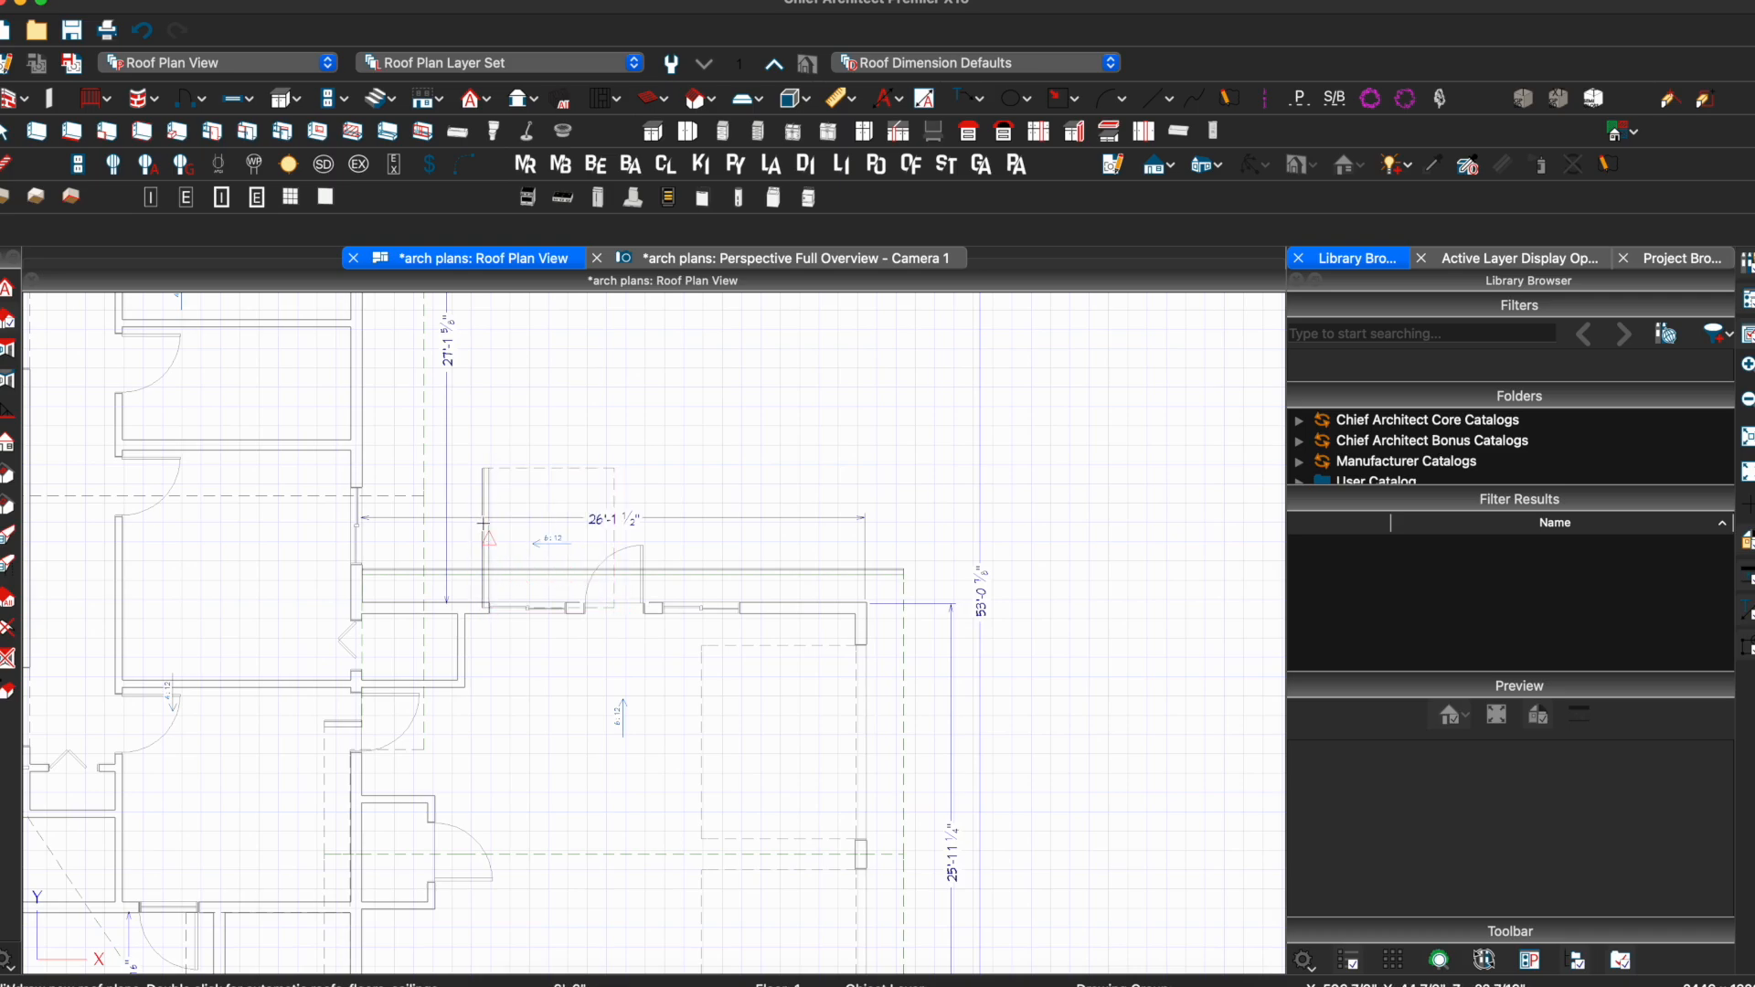
pyautogui.click(487, 544)
pyautogui.moveTo(488, 540); pyautogui.dragTo(463, 624)
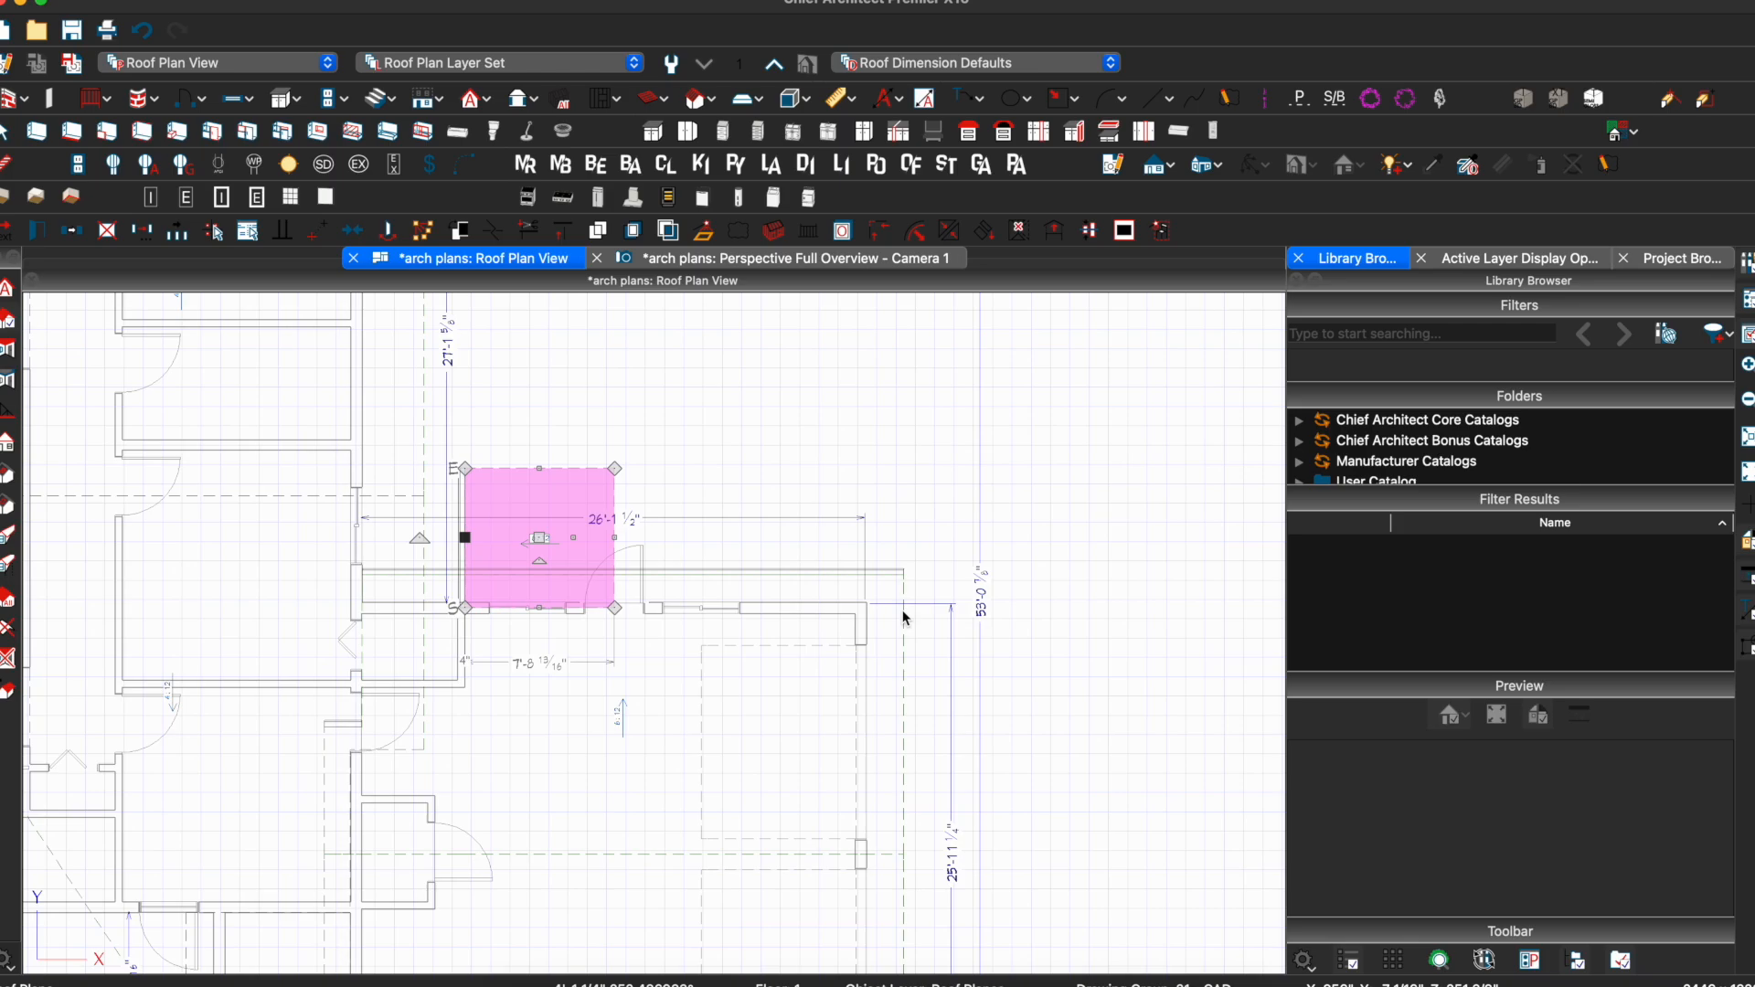
pyautogui.scroll(2, 905, 632)
pyautogui.moveTo(327, 366); pyautogui.dragTo(301, 535)
pyautogui.press('Escape')
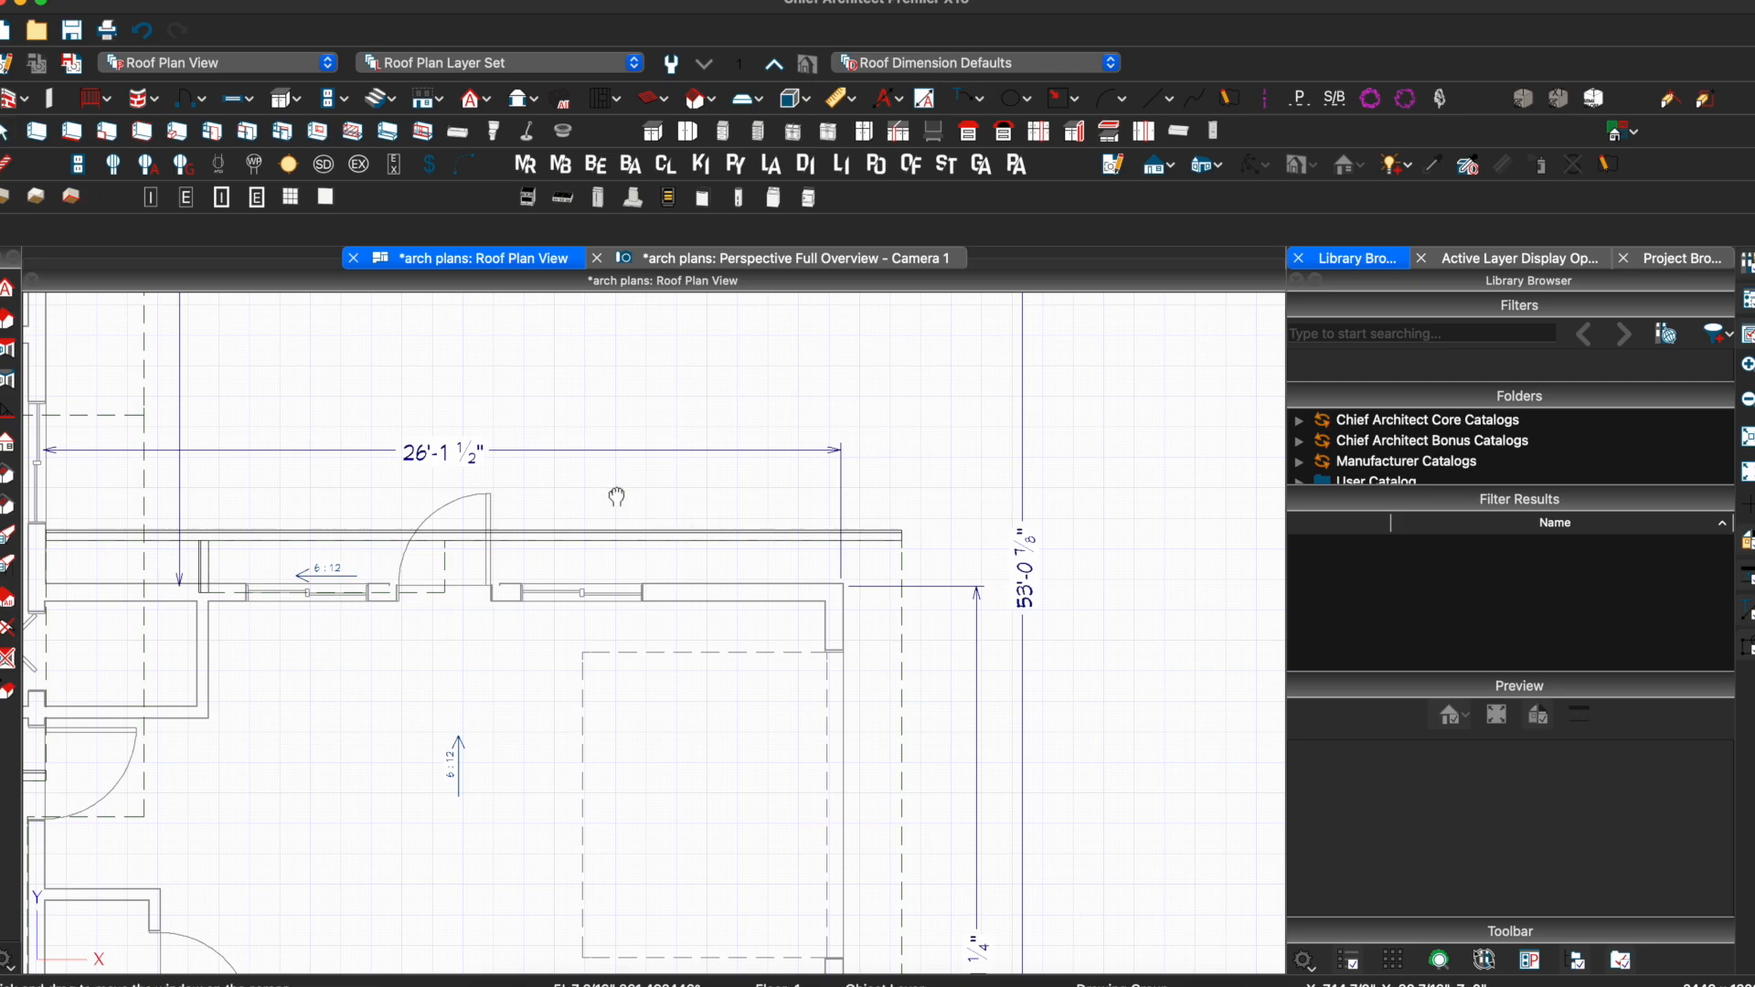
# Stretch the narrow roof plane down over the entry door and view it in 3D from the front
pyautogui.moveTo(617, 497); pyautogui.dragTo(751, 403, button='middle')
pyautogui.click(337, 466)
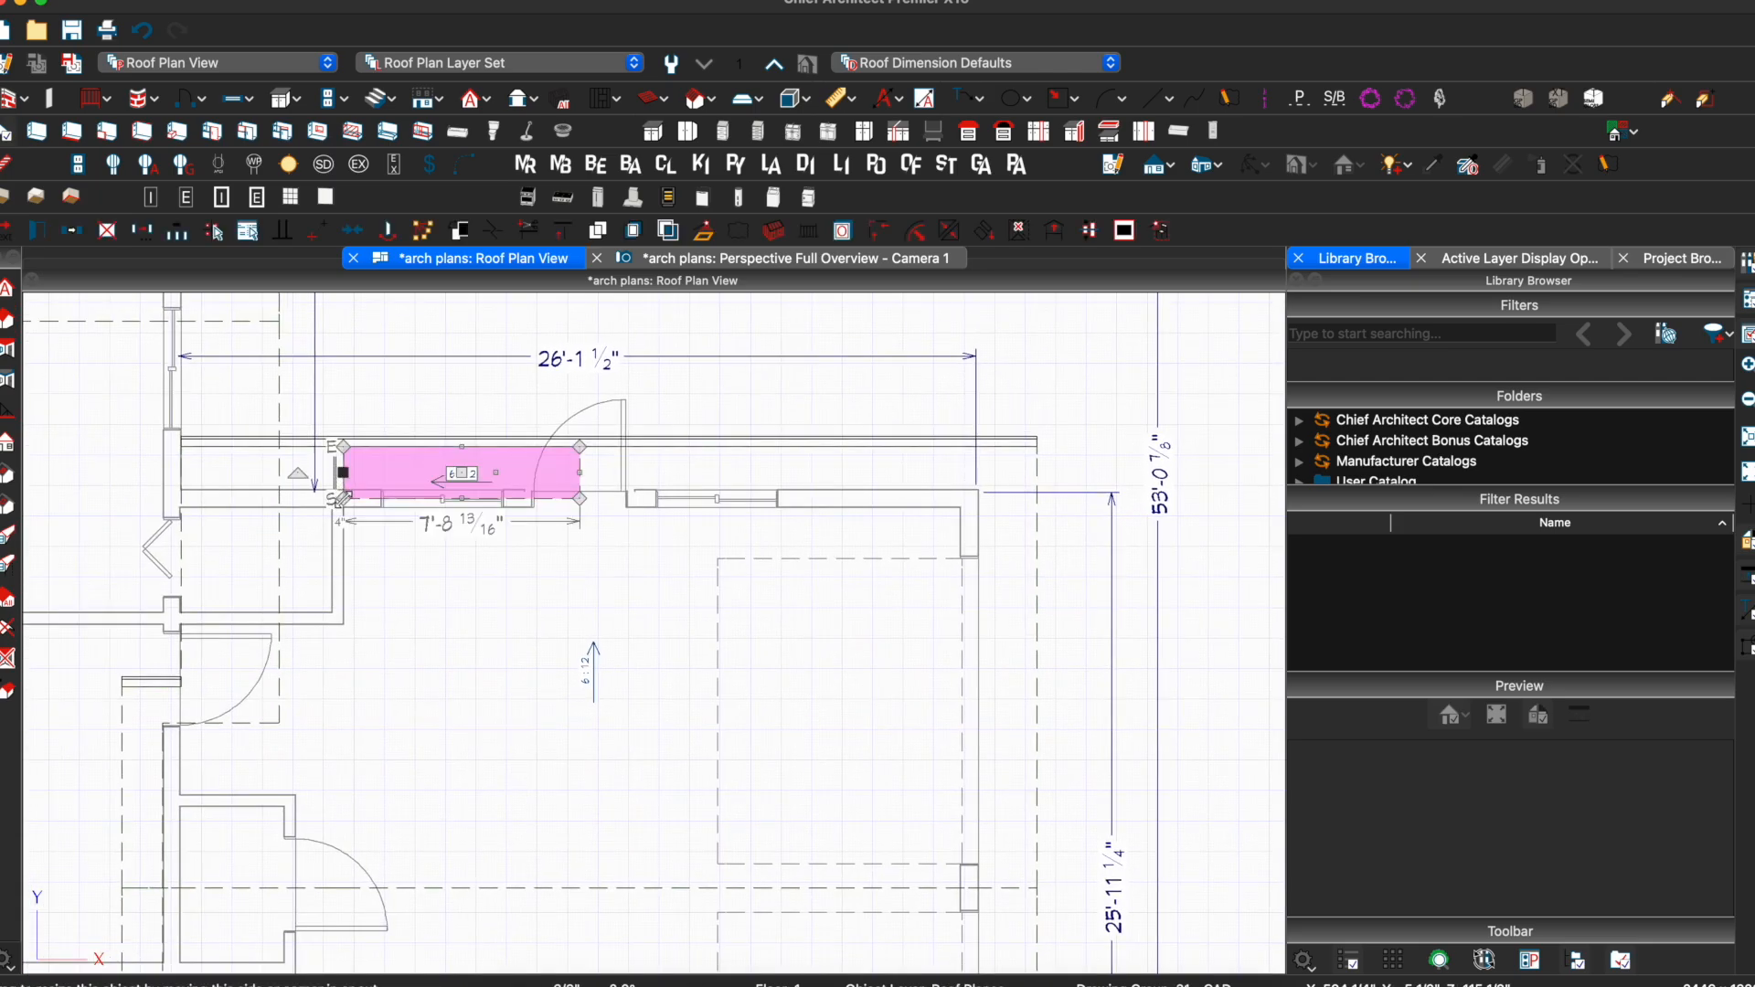
pyautogui.moveTo(434, 499); pyautogui.dragTo(439, 699)
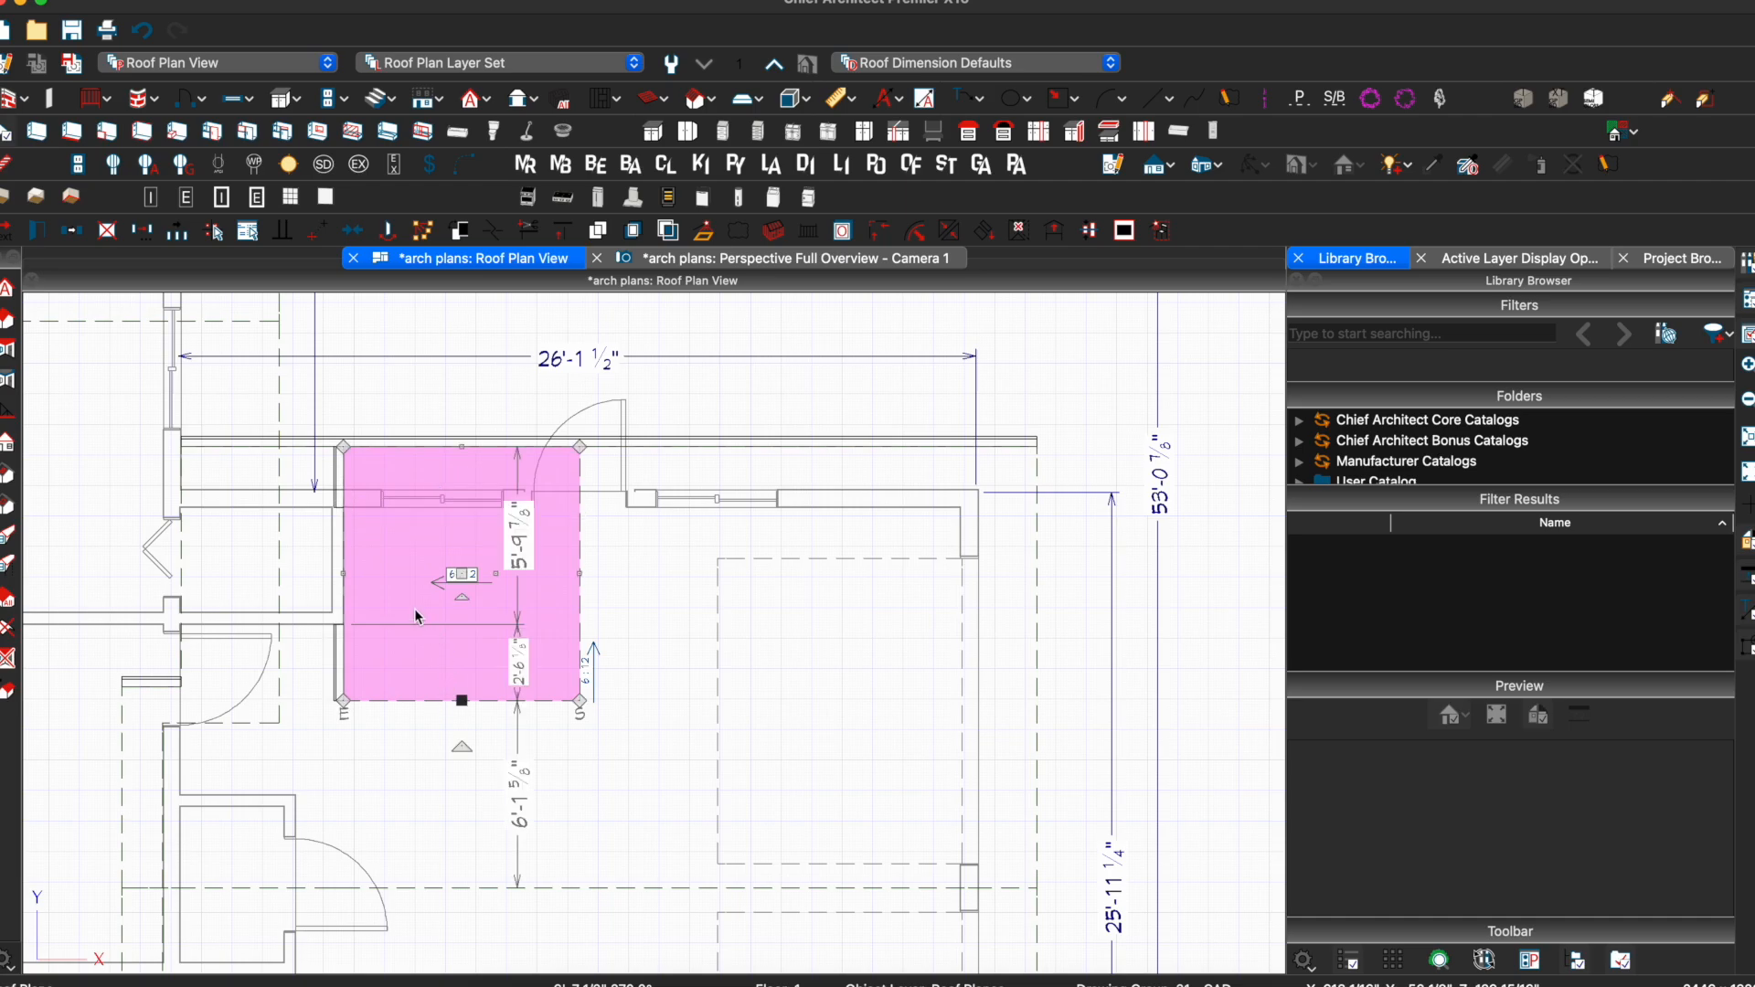
pyautogui.click(731, 259)
pyautogui.moveTo(521, 627); pyautogui.dragTo(376, 647)
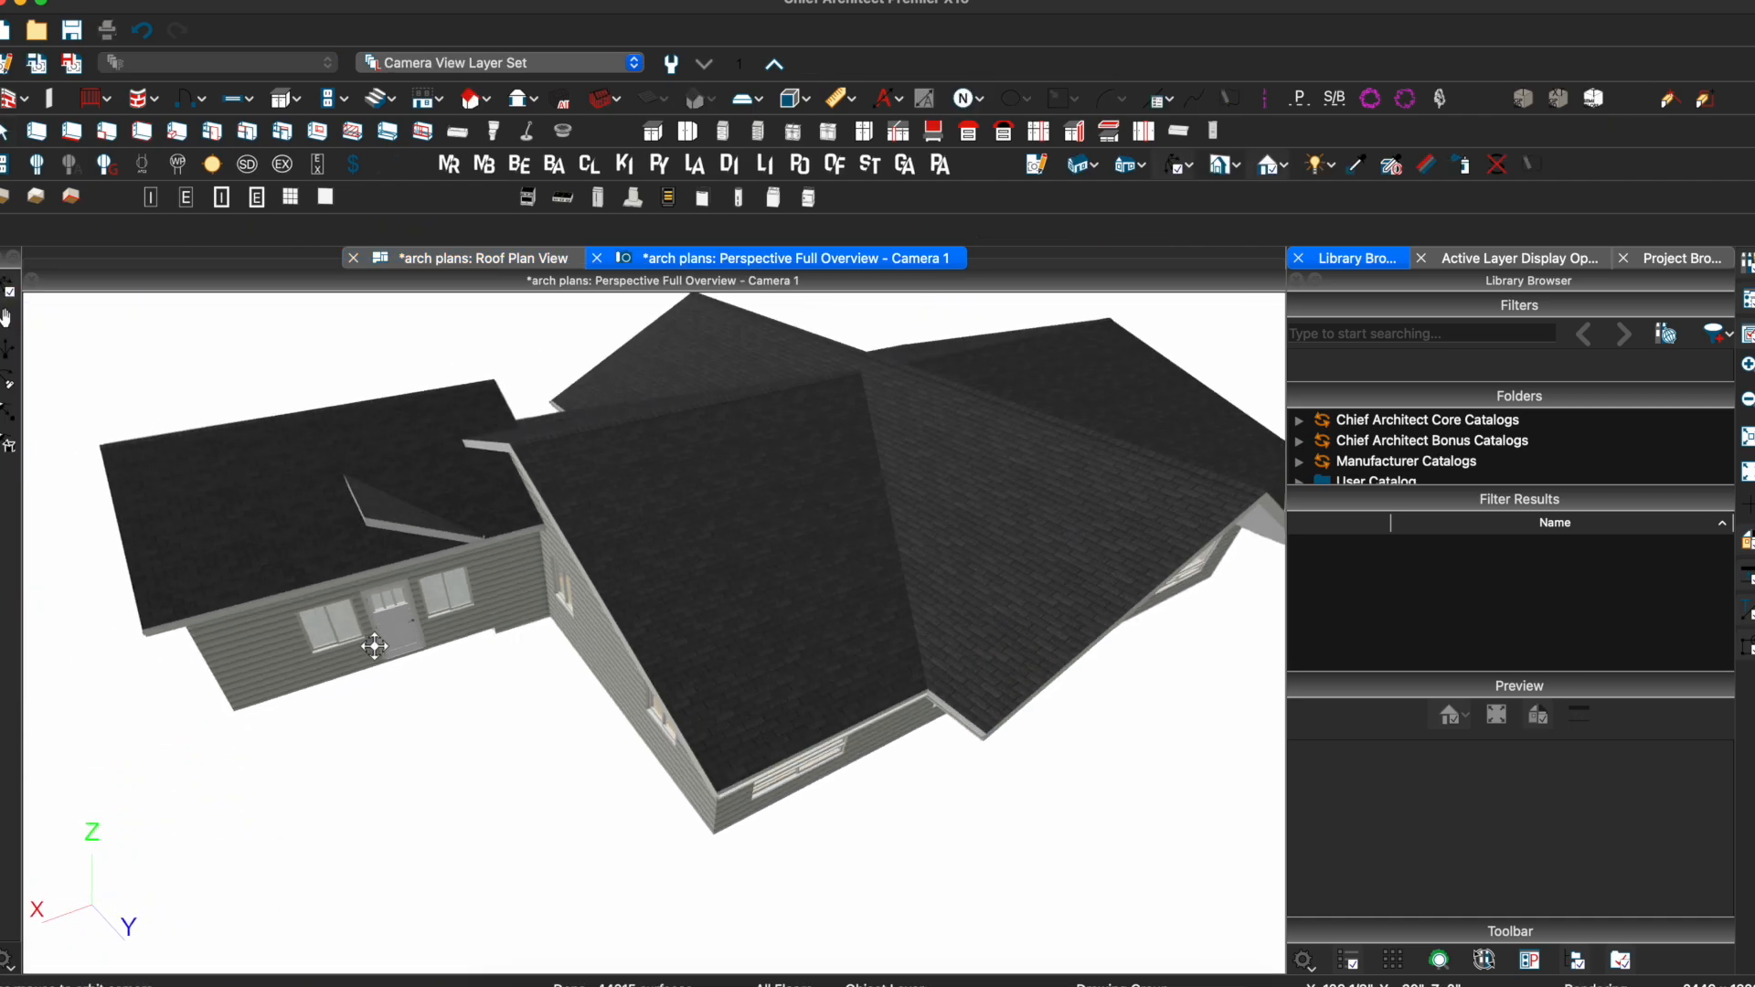
# Lock the entry roof plane's pitch and raise its ridge top height by 8"
pyautogui.scroll(3, 403, 519)
pyautogui.press('space')
pyautogui.doubleClick(388, 521)
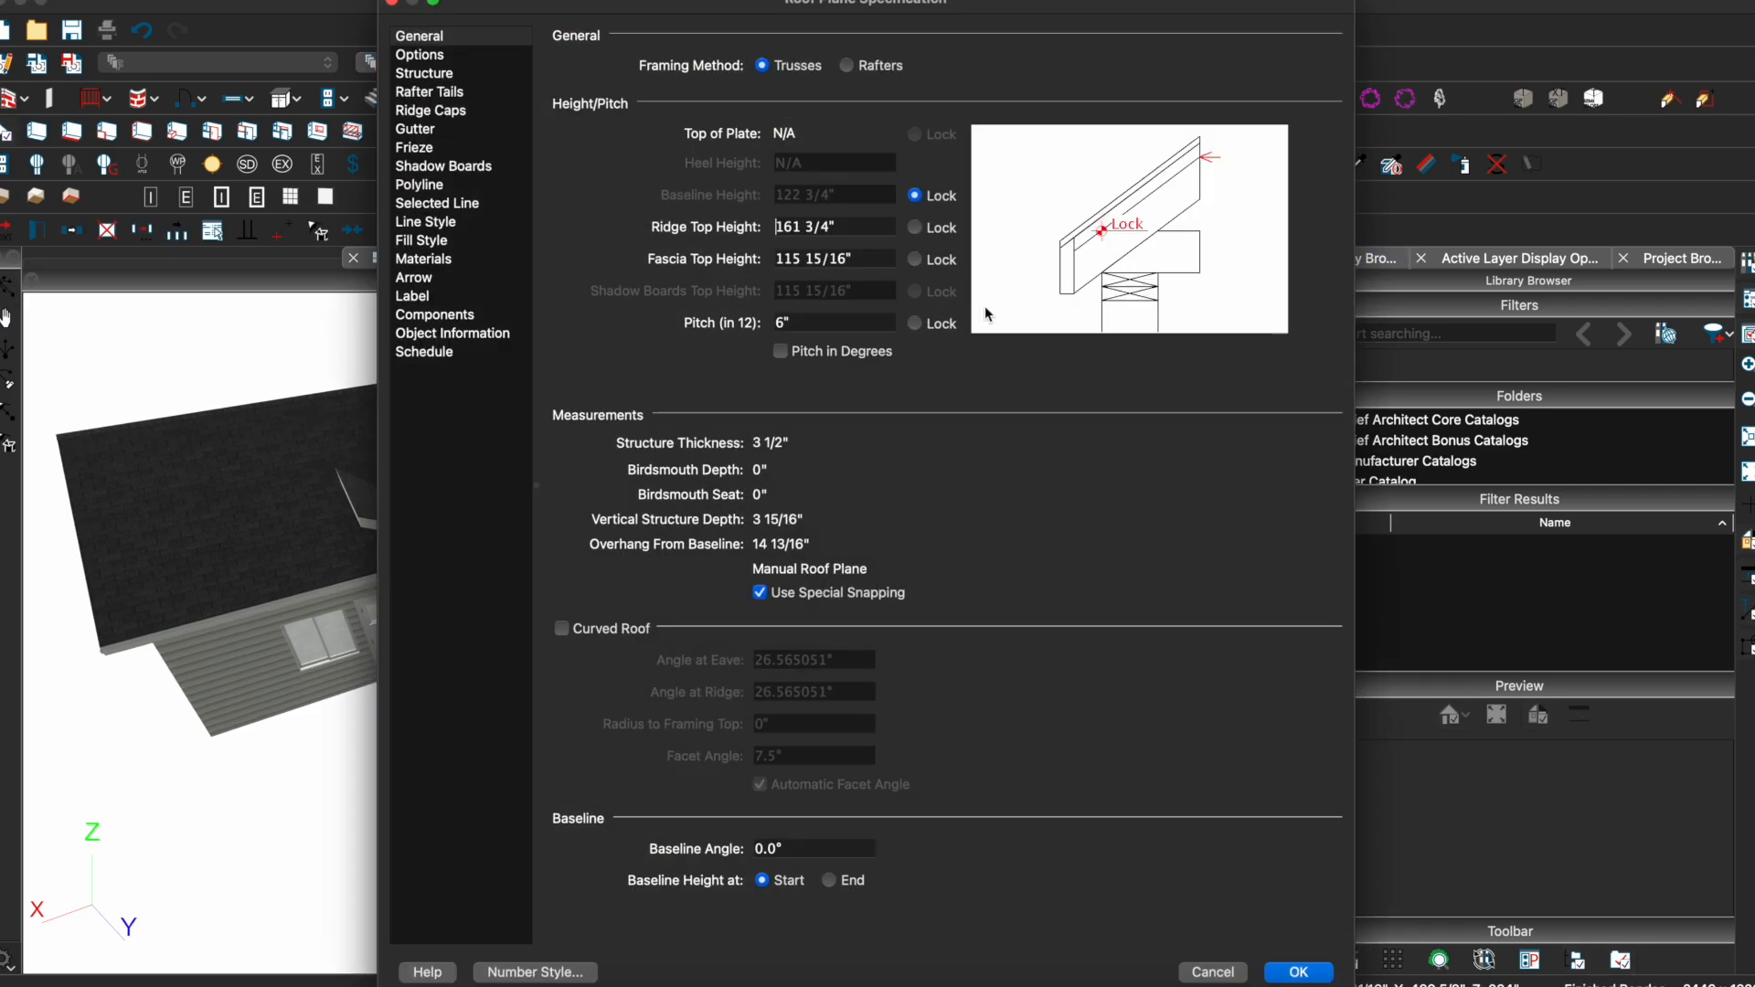
pyautogui.click(917, 326)
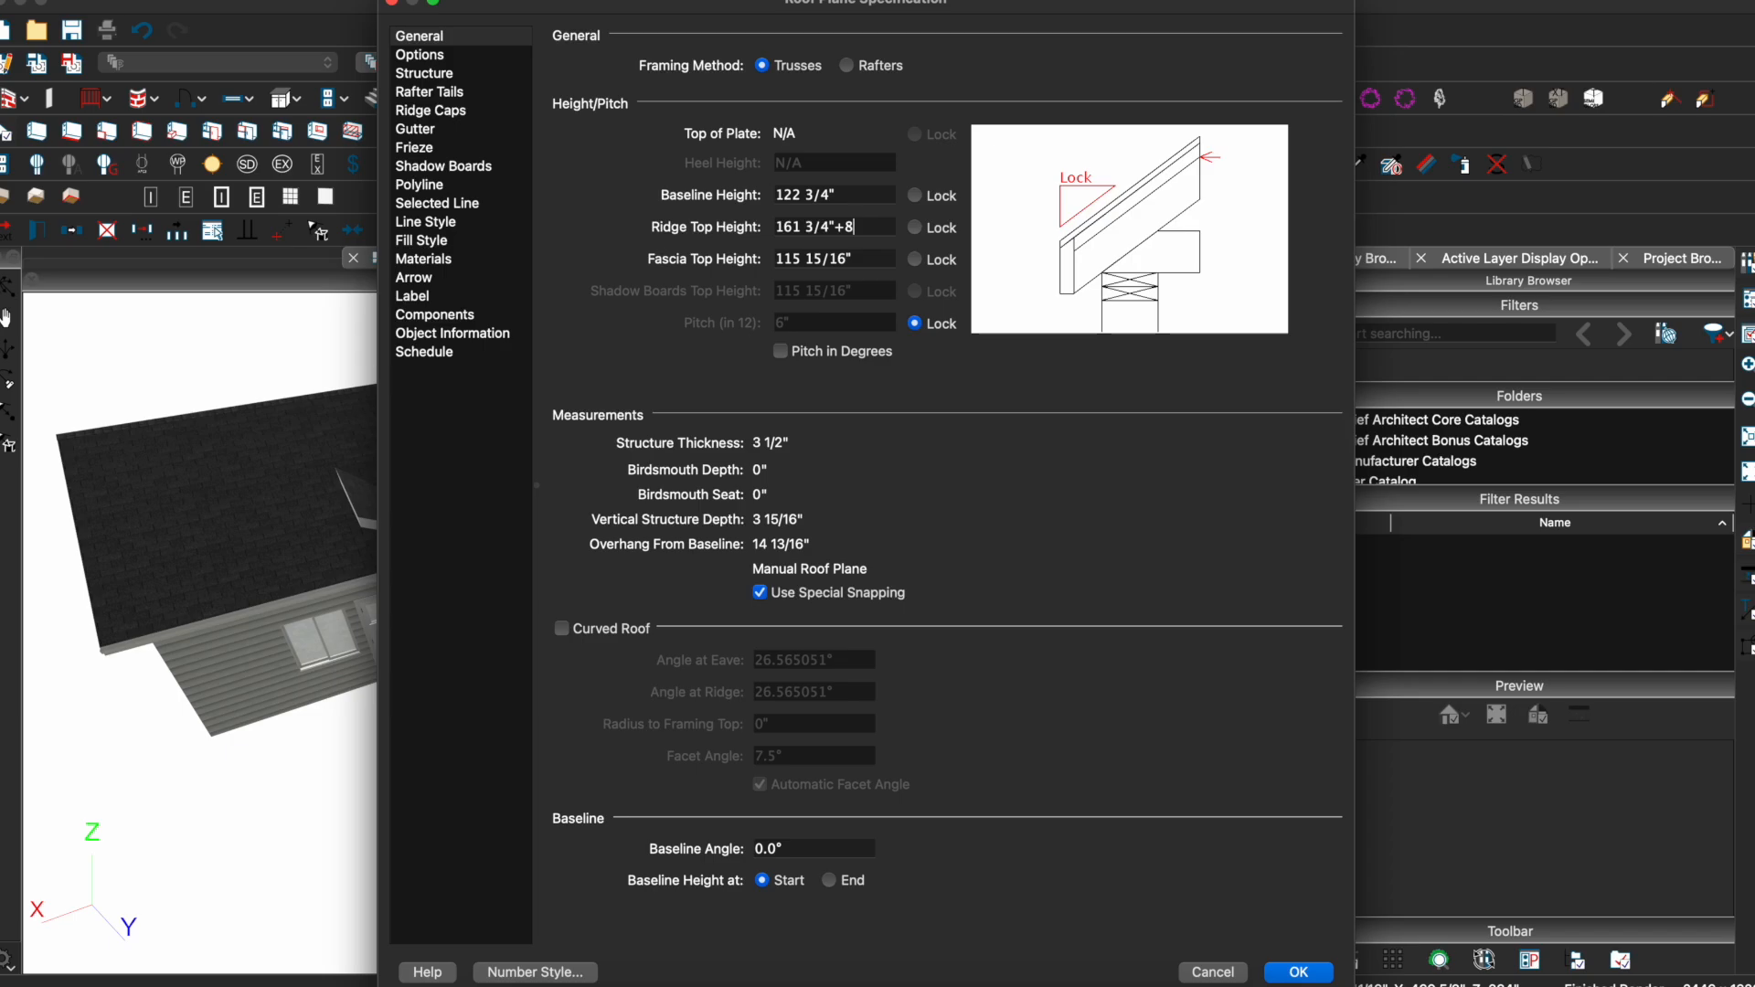
pyautogui.press('Return')
# Pull the entry roof plane's top-right corner across to form a triangular face
pyautogui.moveTo(444, 496)
pyautogui.mouseDown(button='middle')
pyautogui.moveTo(532, 383)
pyautogui.moveTo(439, 529)
pyautogui.mouseUp(button='middle')
pyautogui.click(399, 514)
pyautogui.scroll(5, 399, 513)
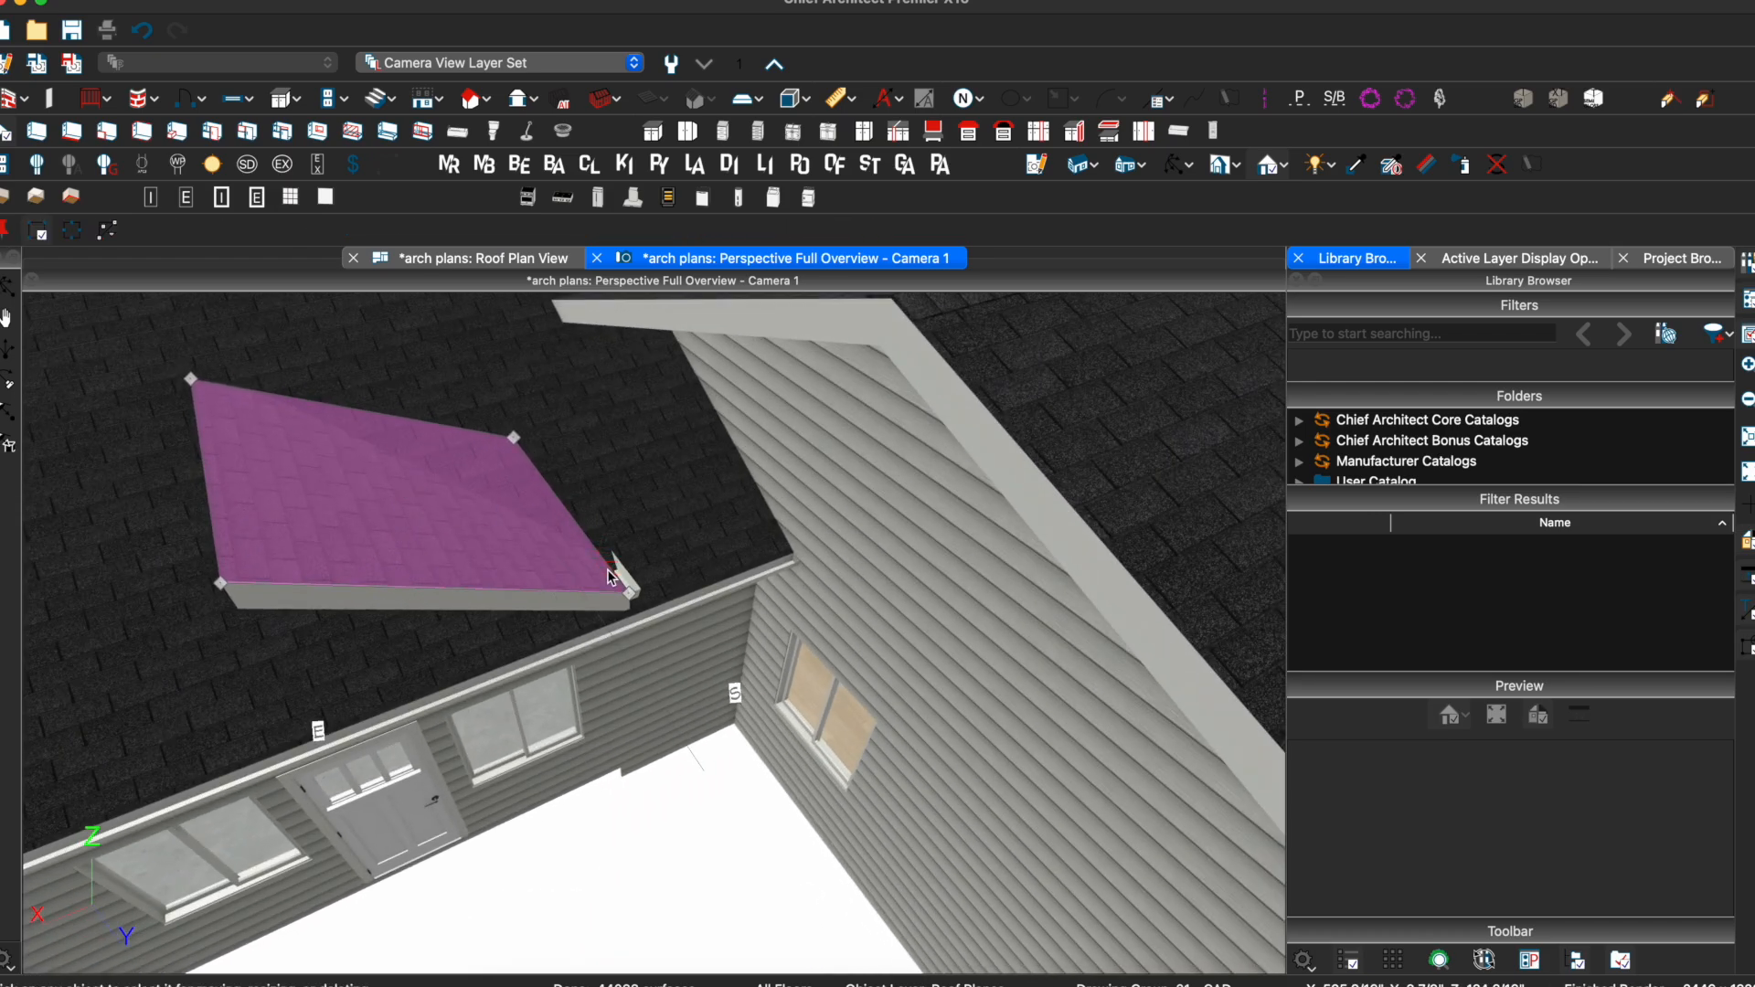
pyautogui.click(603, 560)
pyautogui.moveTo(517, 439); pyautogui.dragTo(192, 383)
# Widen the triangular plane's left edge so it meets the main roof slope
pyautogui.moveTo(352, 414); pyautogui.dragTo(728, 392, button='middle')
pyautogui.click(825, 576)
pyautogui.moveTo(788, 528); pyautogui.dragTo(721, 559)
pyautogui.press('Escape')
pyautogui.click(770, 550)
pyautogui.moveTo(828, 556); pyautogui.dragTo(426, 548, button='middle')
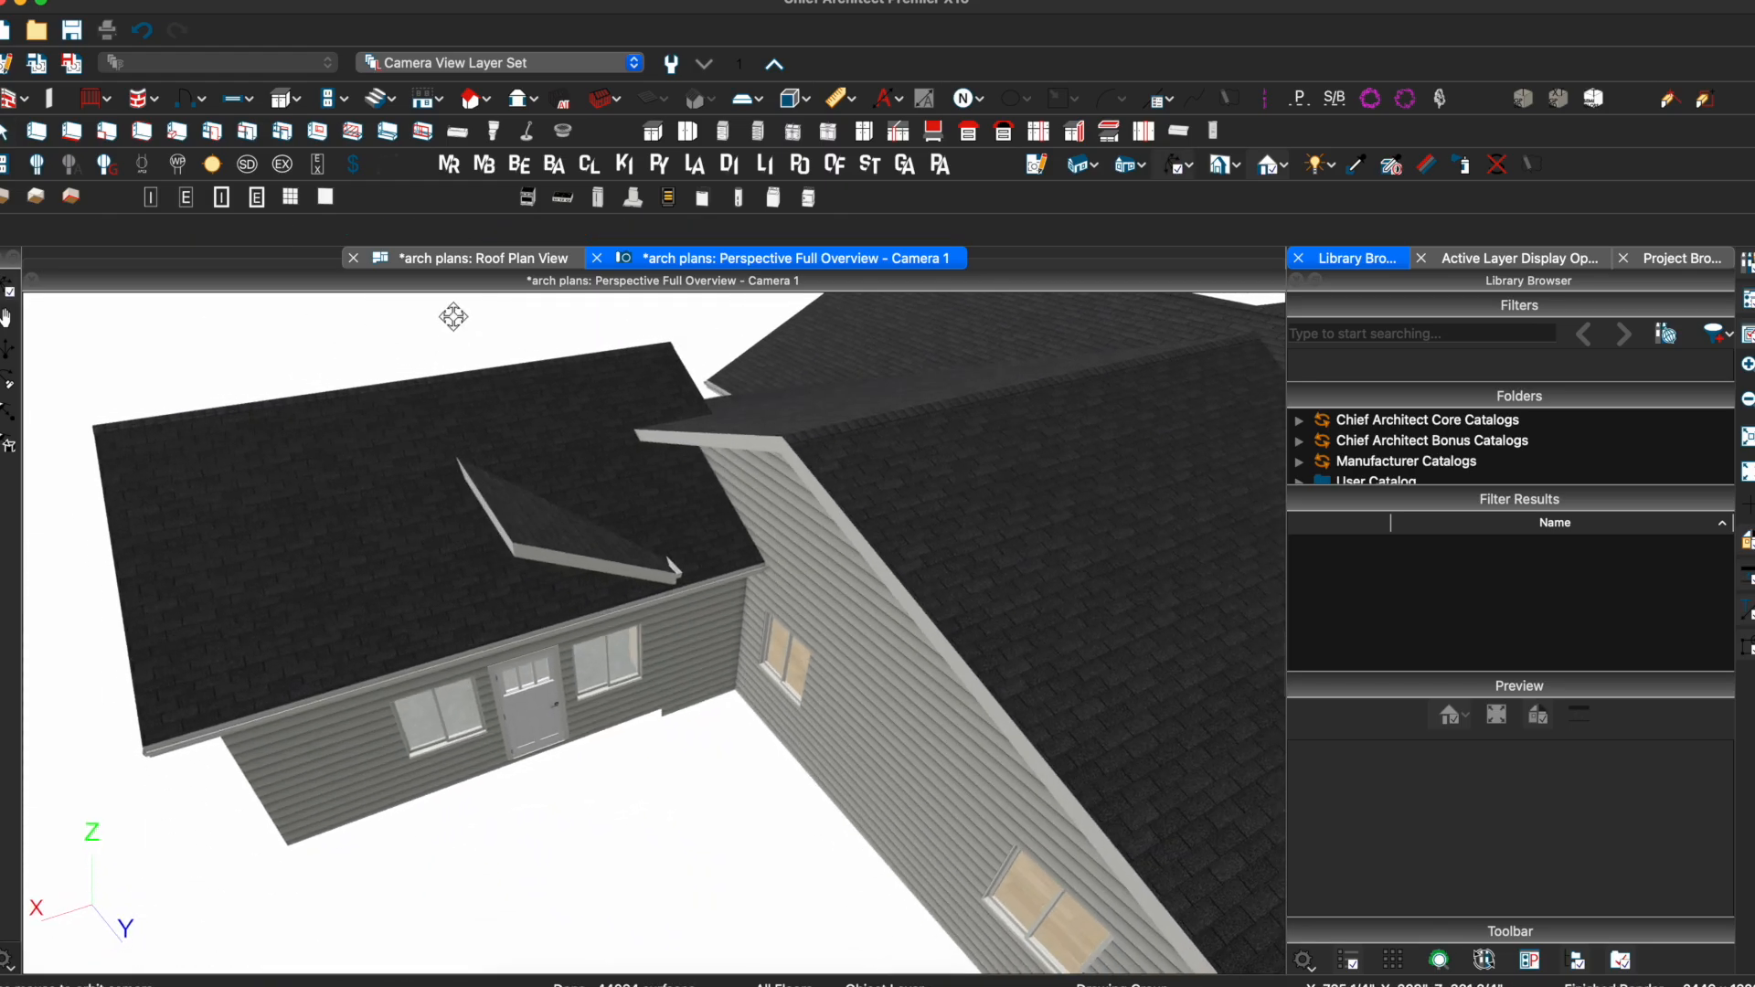
# Reflect the triangular roof plane across its vertical edge to the right of the entry door
pyautogui.click(416, 257)
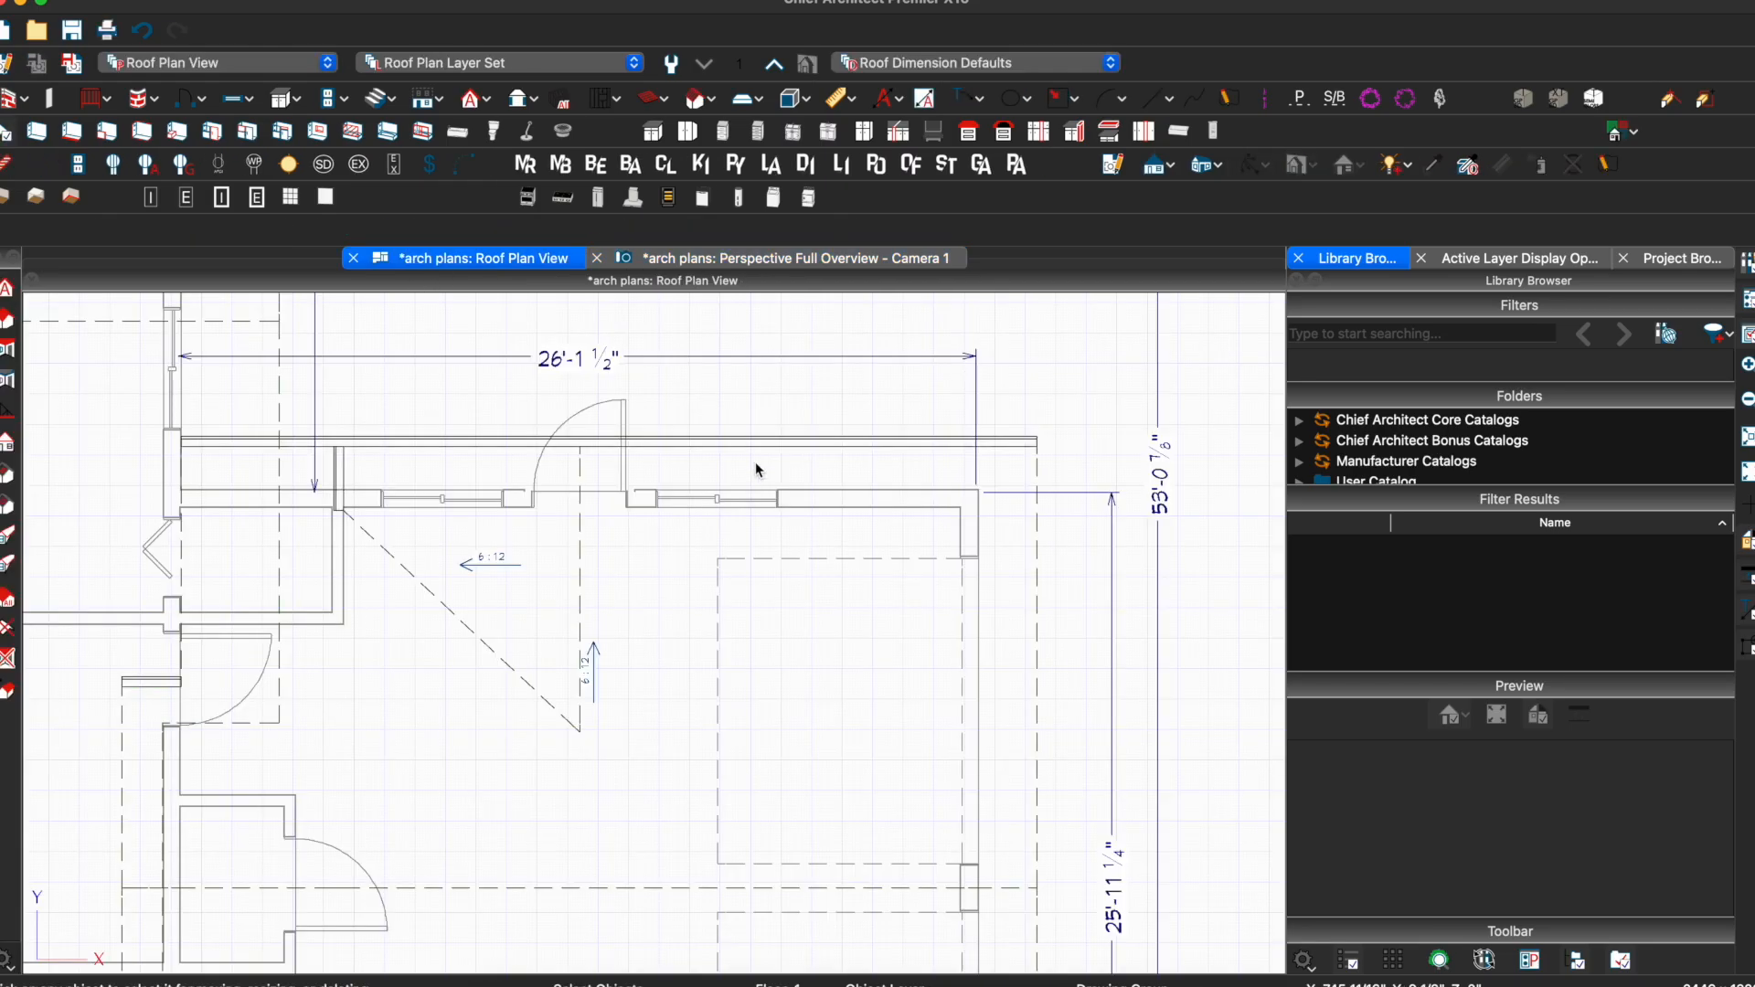
pyautogui.click(582, 580)
pyautogui.click(73, 231)
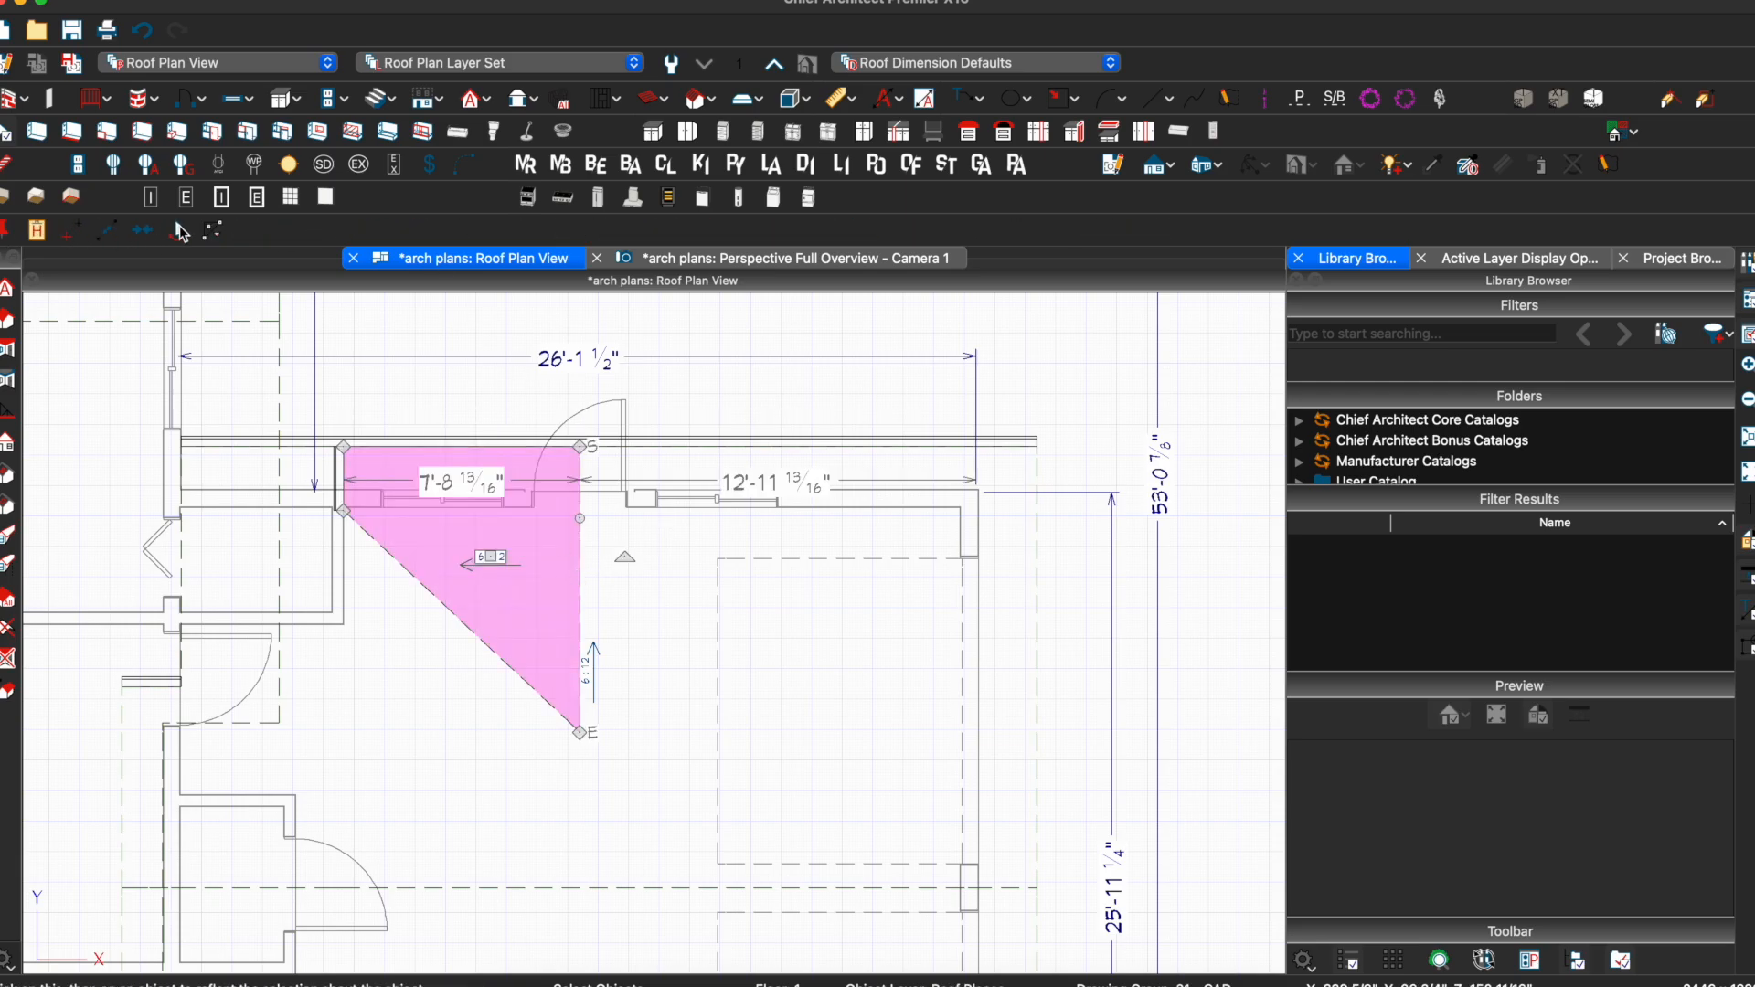
pyautogui.click(576, 503)
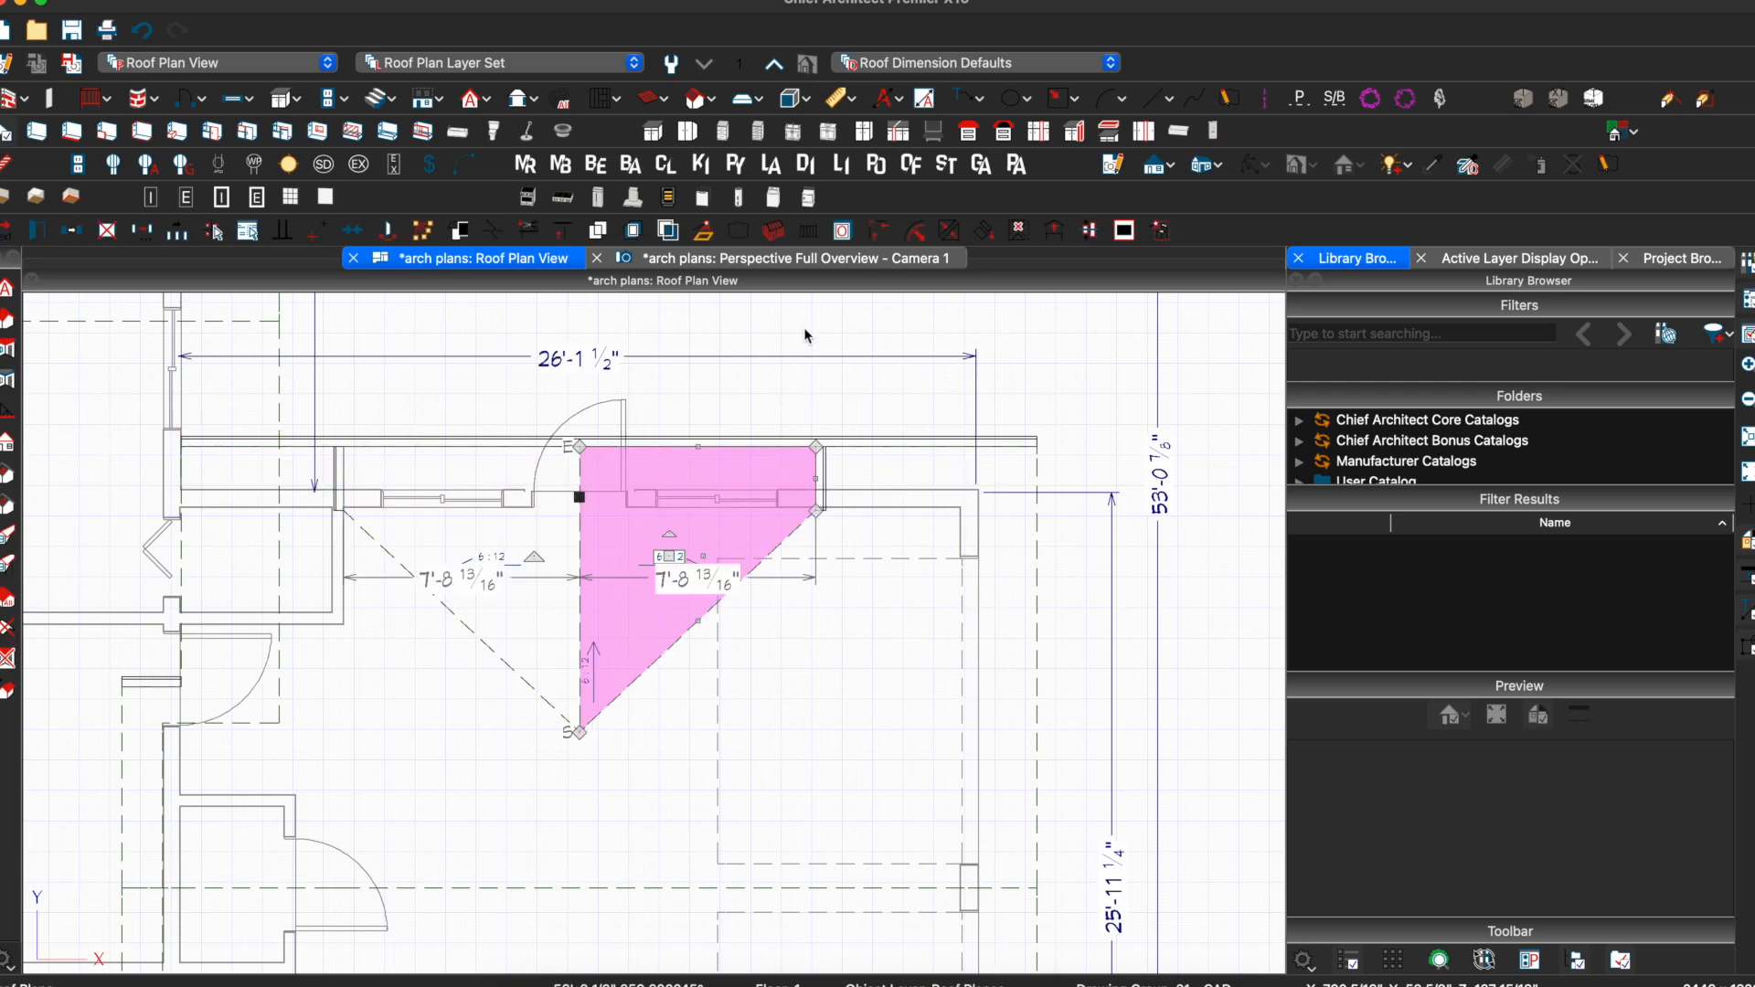
pyautogui.press('Escape')
# Check the completed entry gable in the 3-D perspective overview
pyautogui.click(773, 259)
pyautogui.moveTo(529, 592)
pyautogui.mouseDown()
pyautogui.moveTo(568, 576)
pyautogui.moveTo(532, 612)
pyautogui.mouseUp()
pyautogui.click(527, 611)
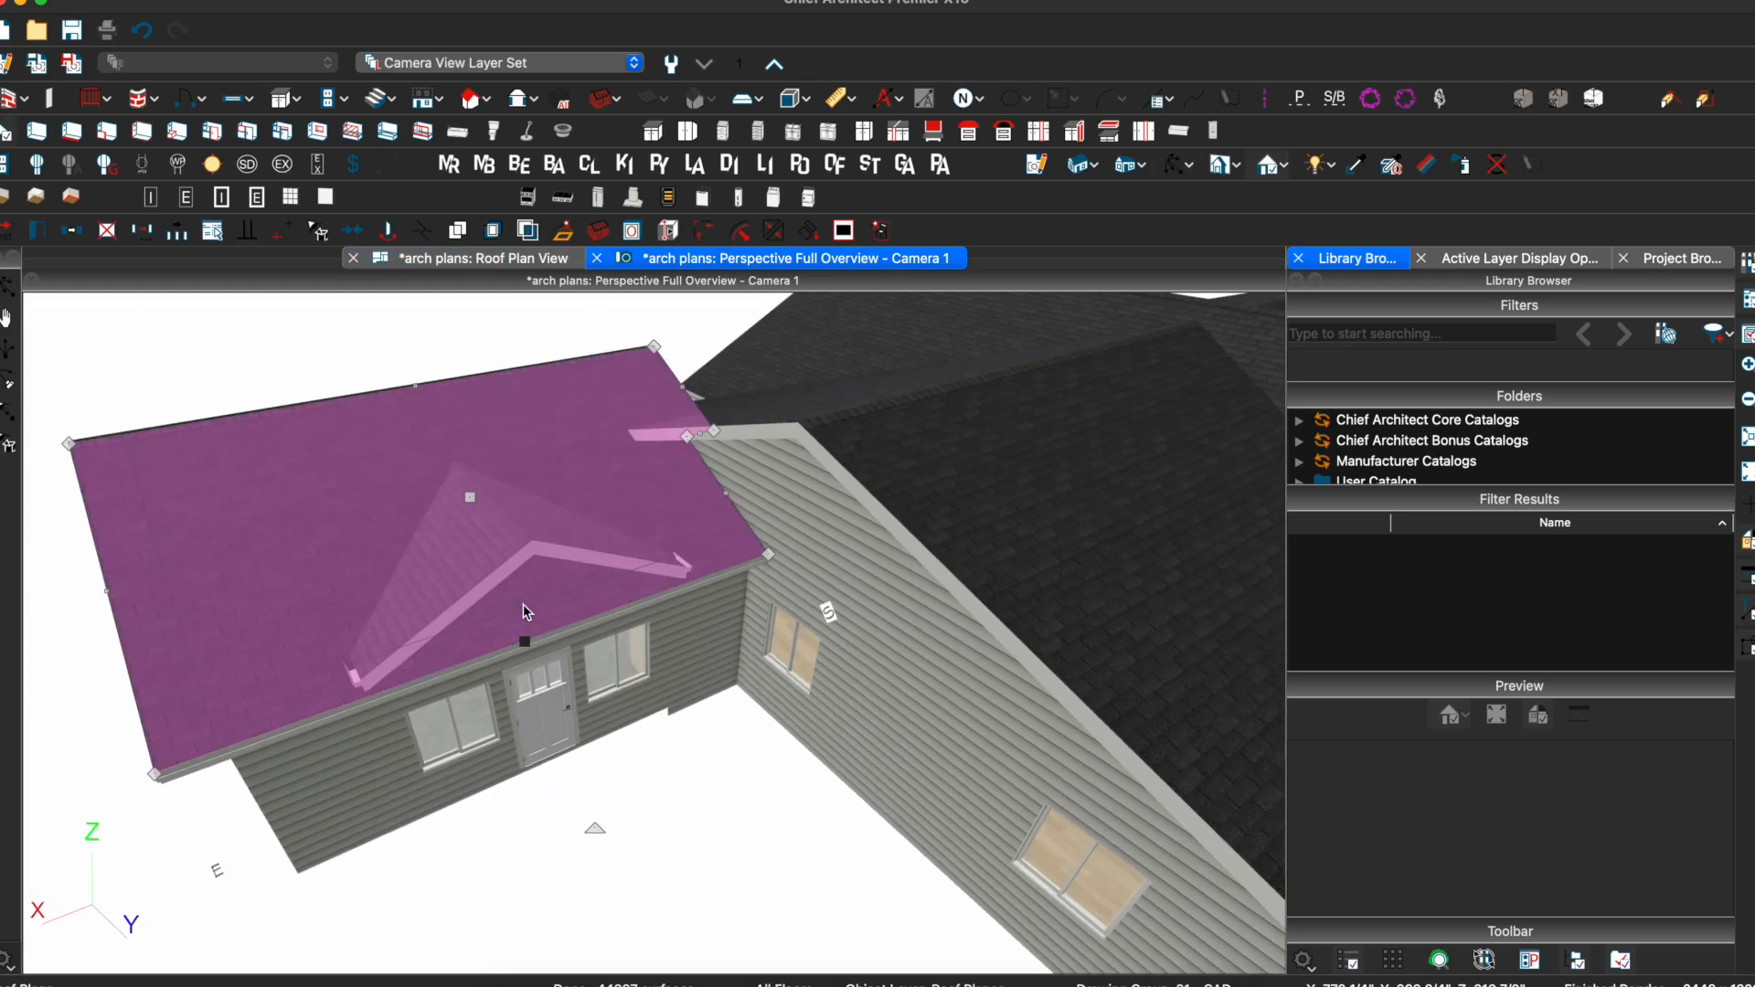
# Save, then break the main roof eave and pull the new point up to the gable peak
pyautogui.press('super+s')
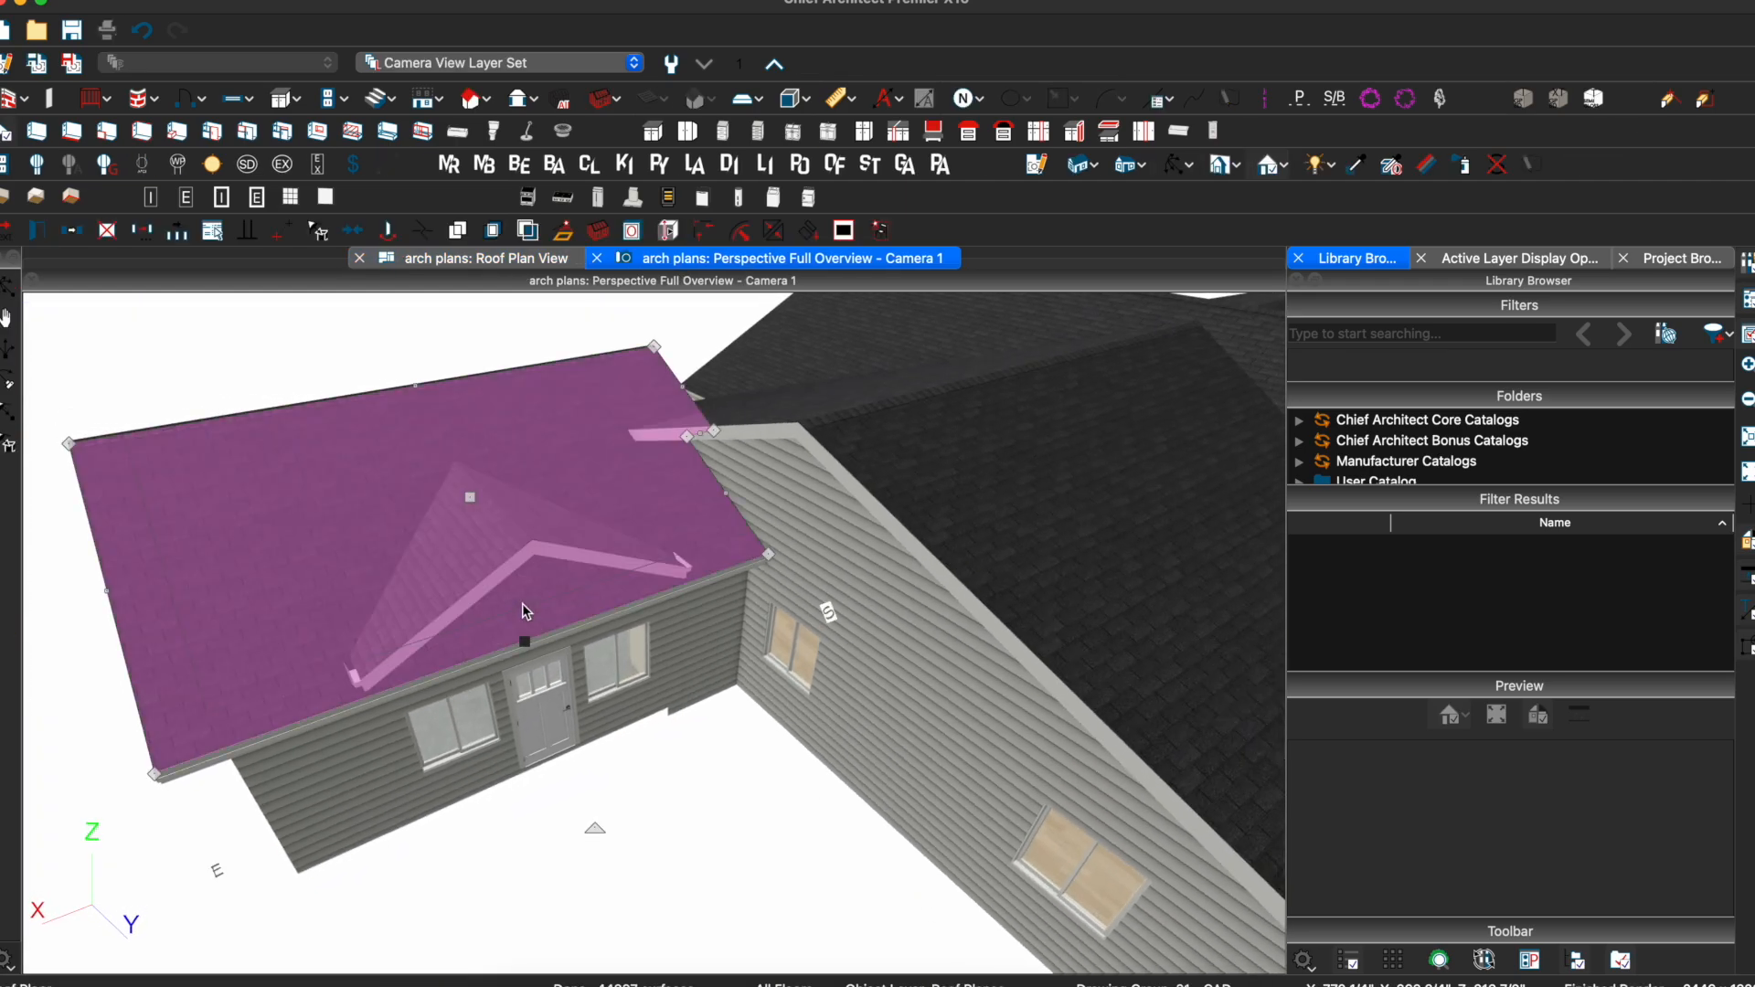
pyautogui.click(371, 694)
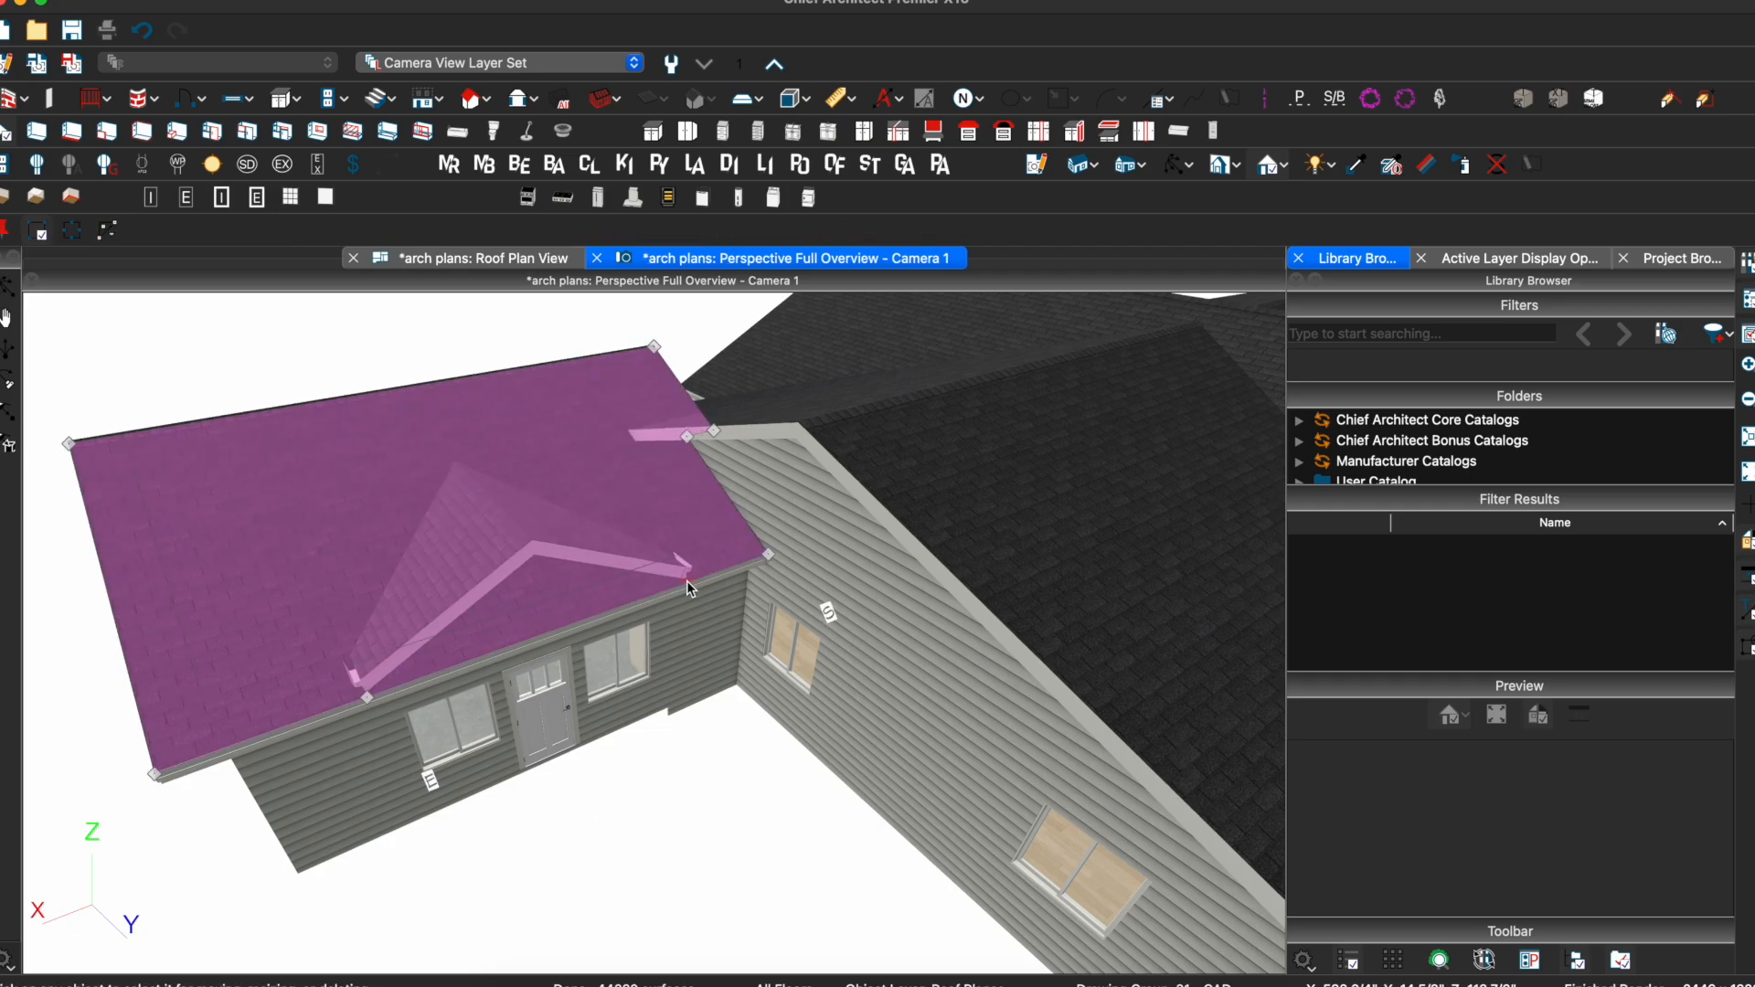
pyautogui.press('Escape')
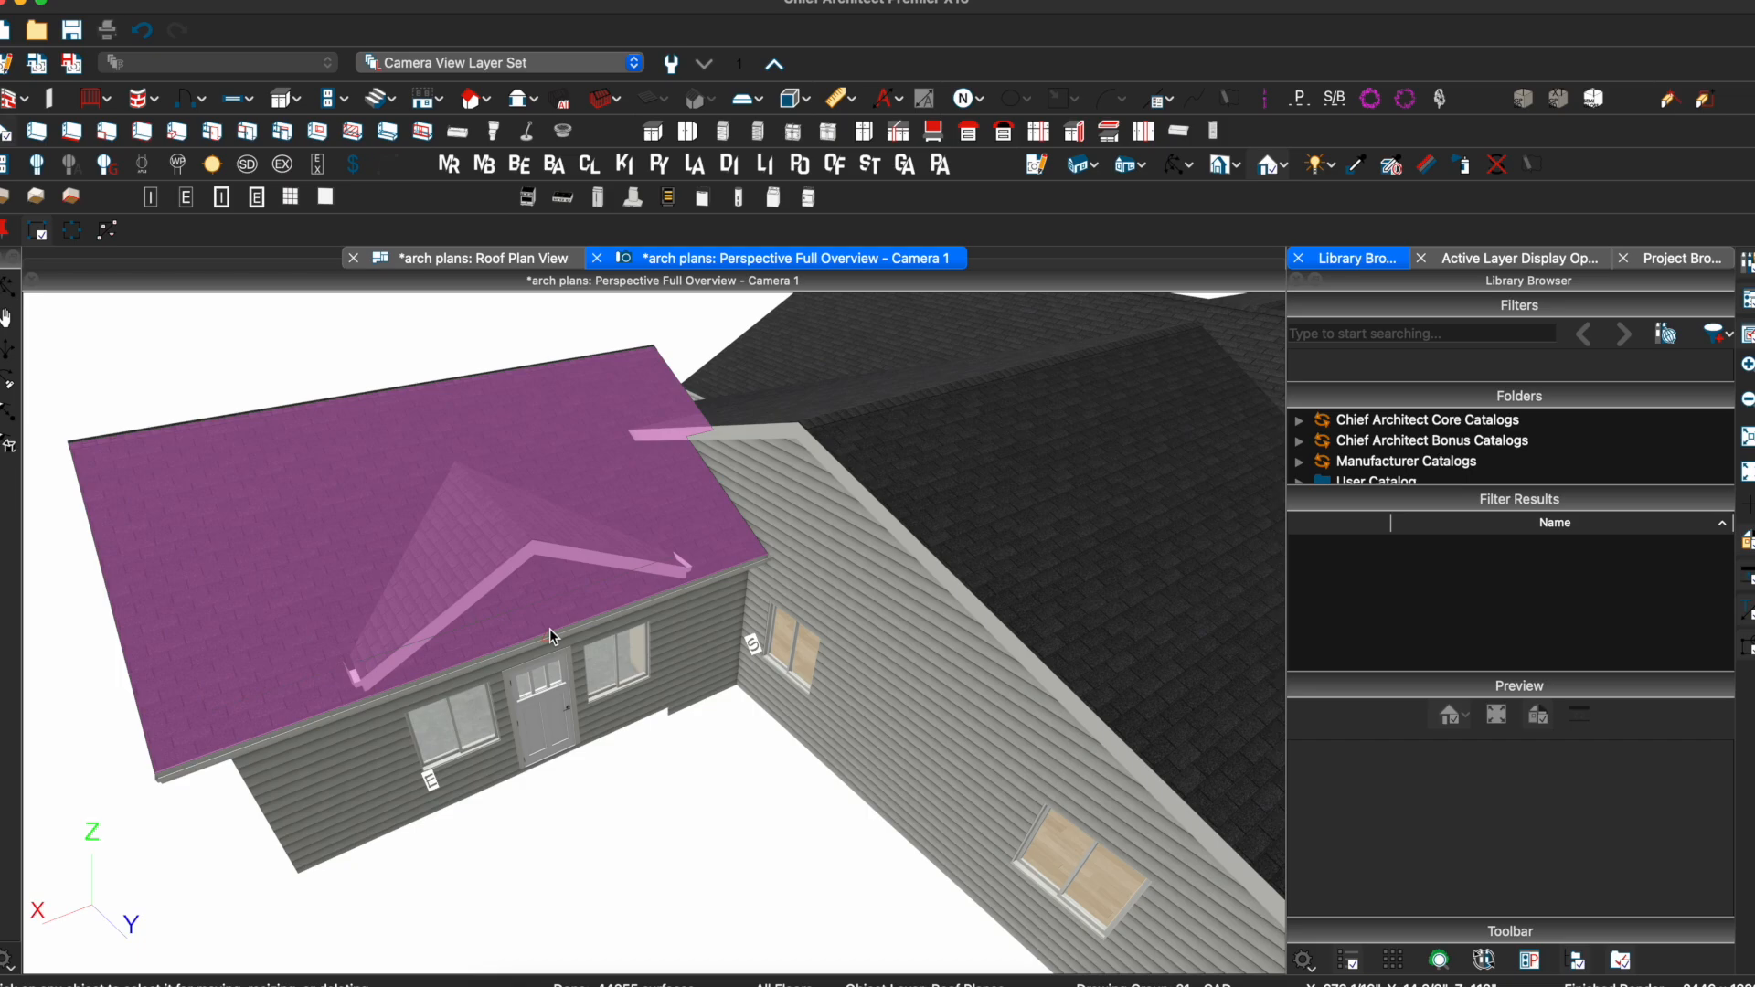
pyautogui.click(551, 631)
pyautogui.moveTo(551, 634); pyautogui.dragTo(459, 465)
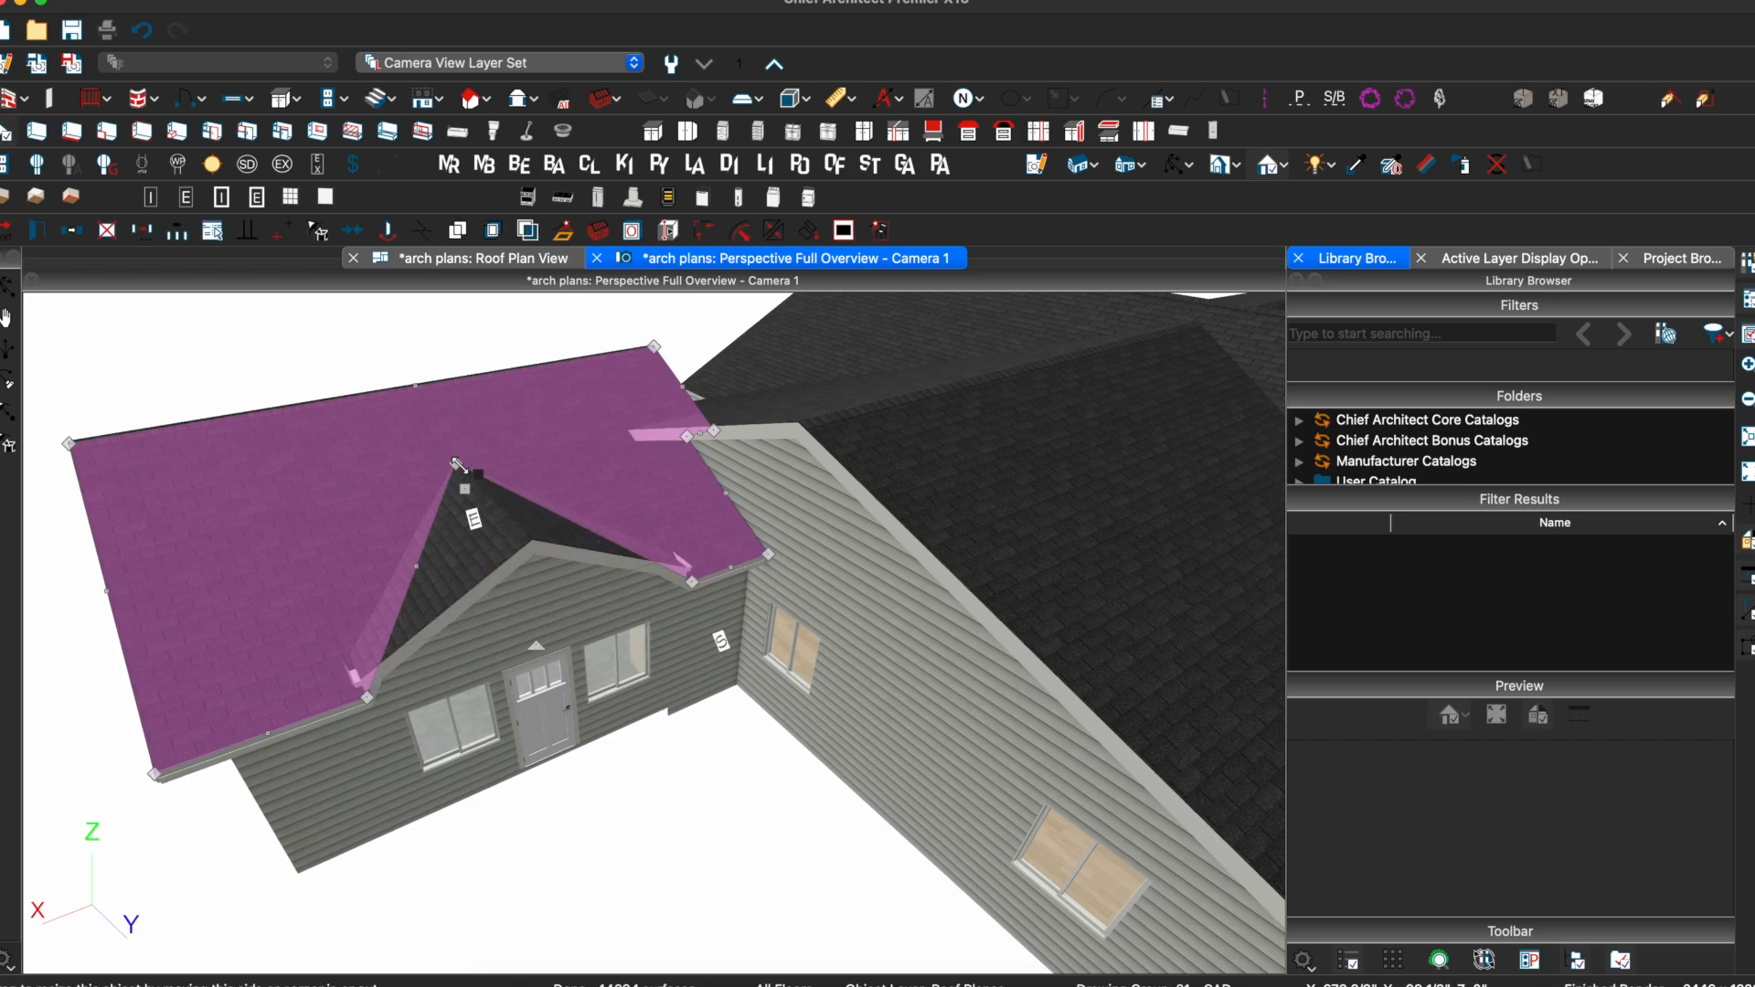
# Join the gable's left roof face into the main roof
pyautogui.click(434, 577)
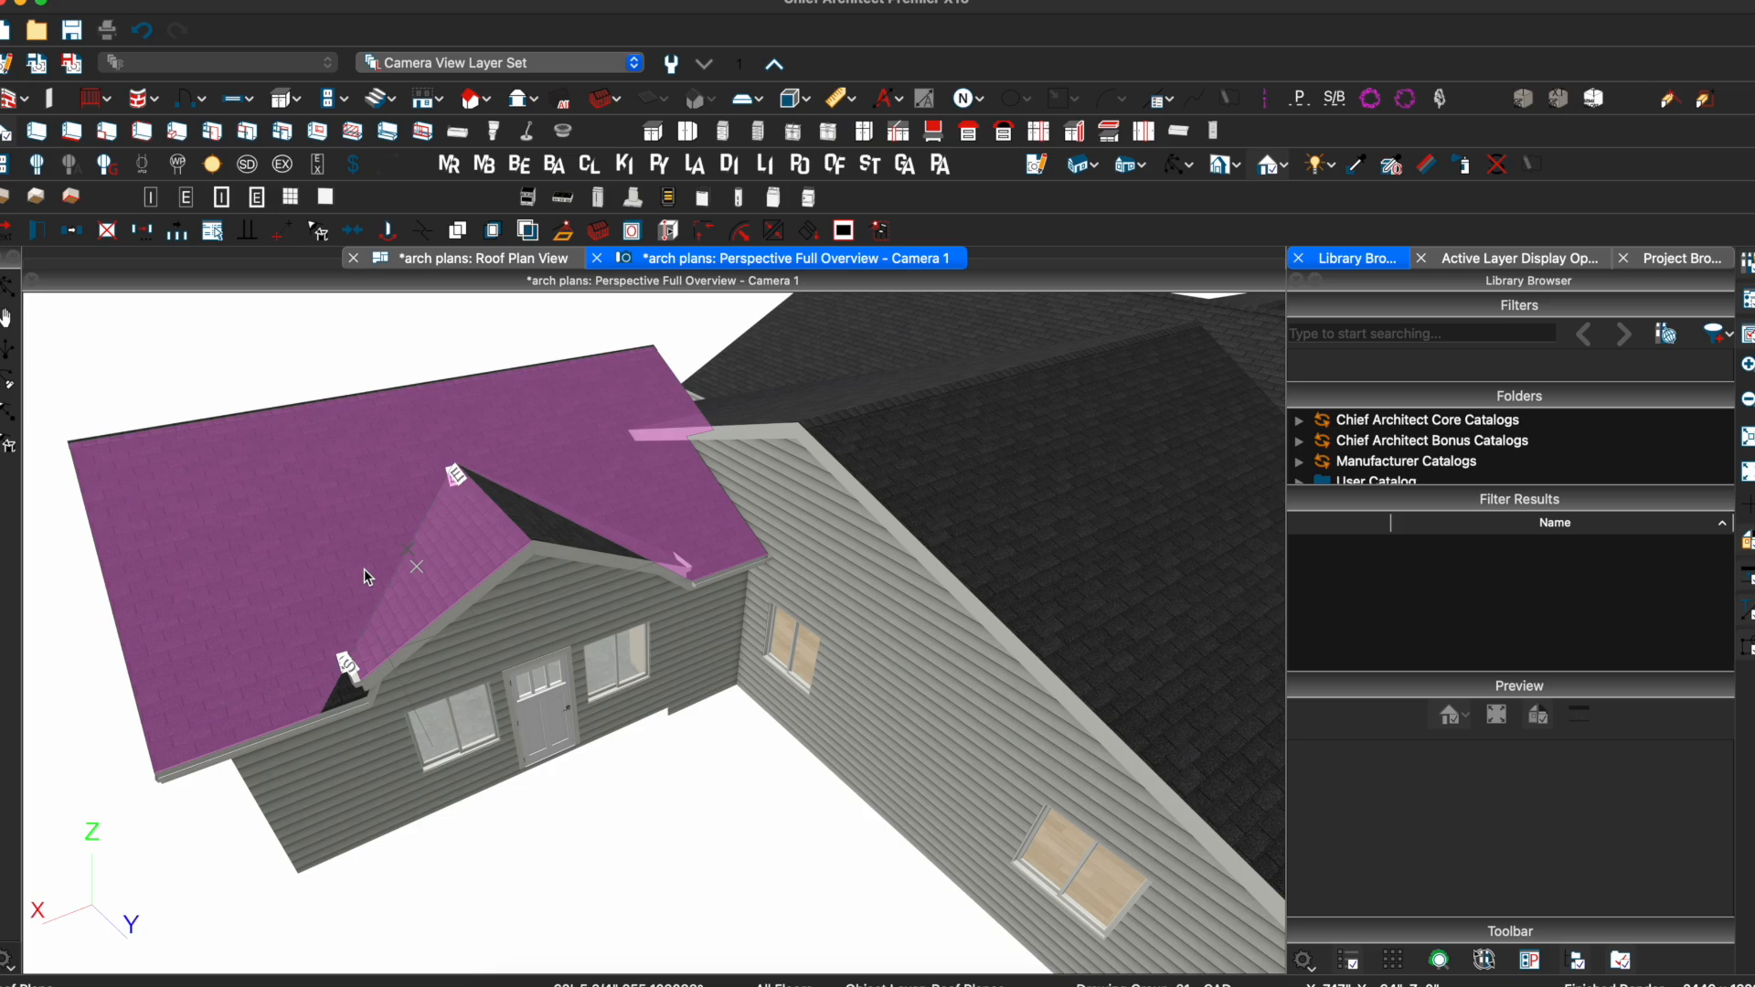
pyautogui.click(431, 576)
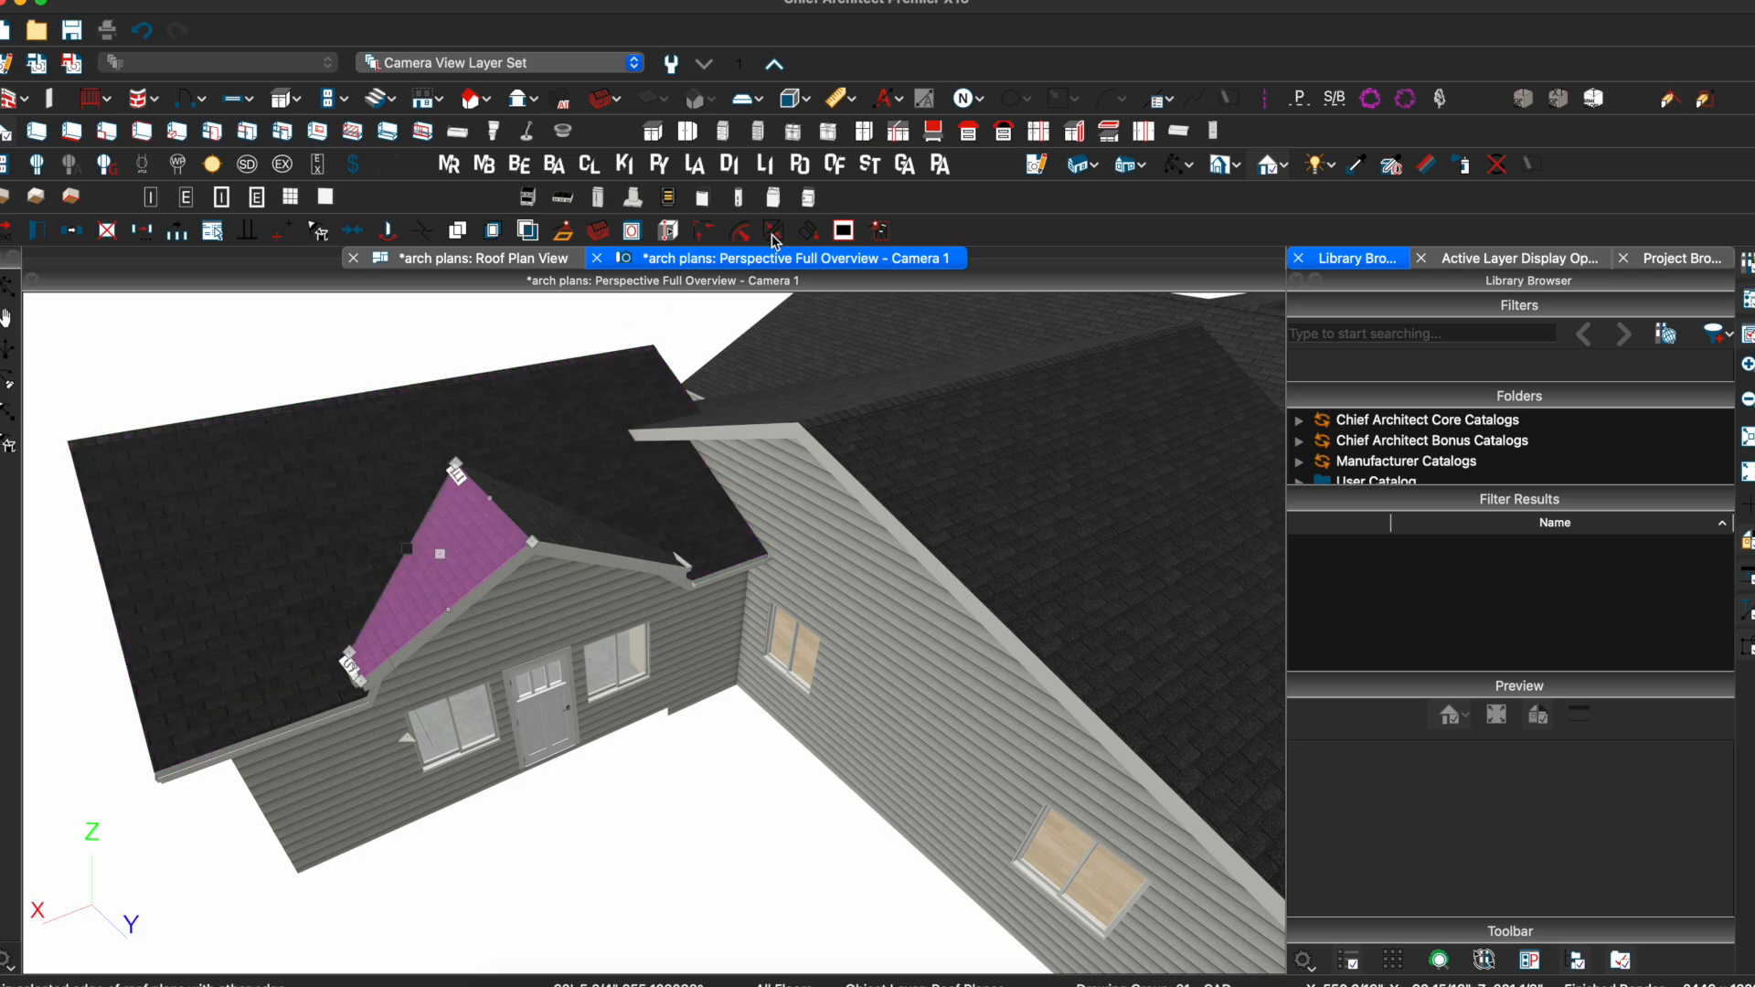
pyautogui.click(395, 536)
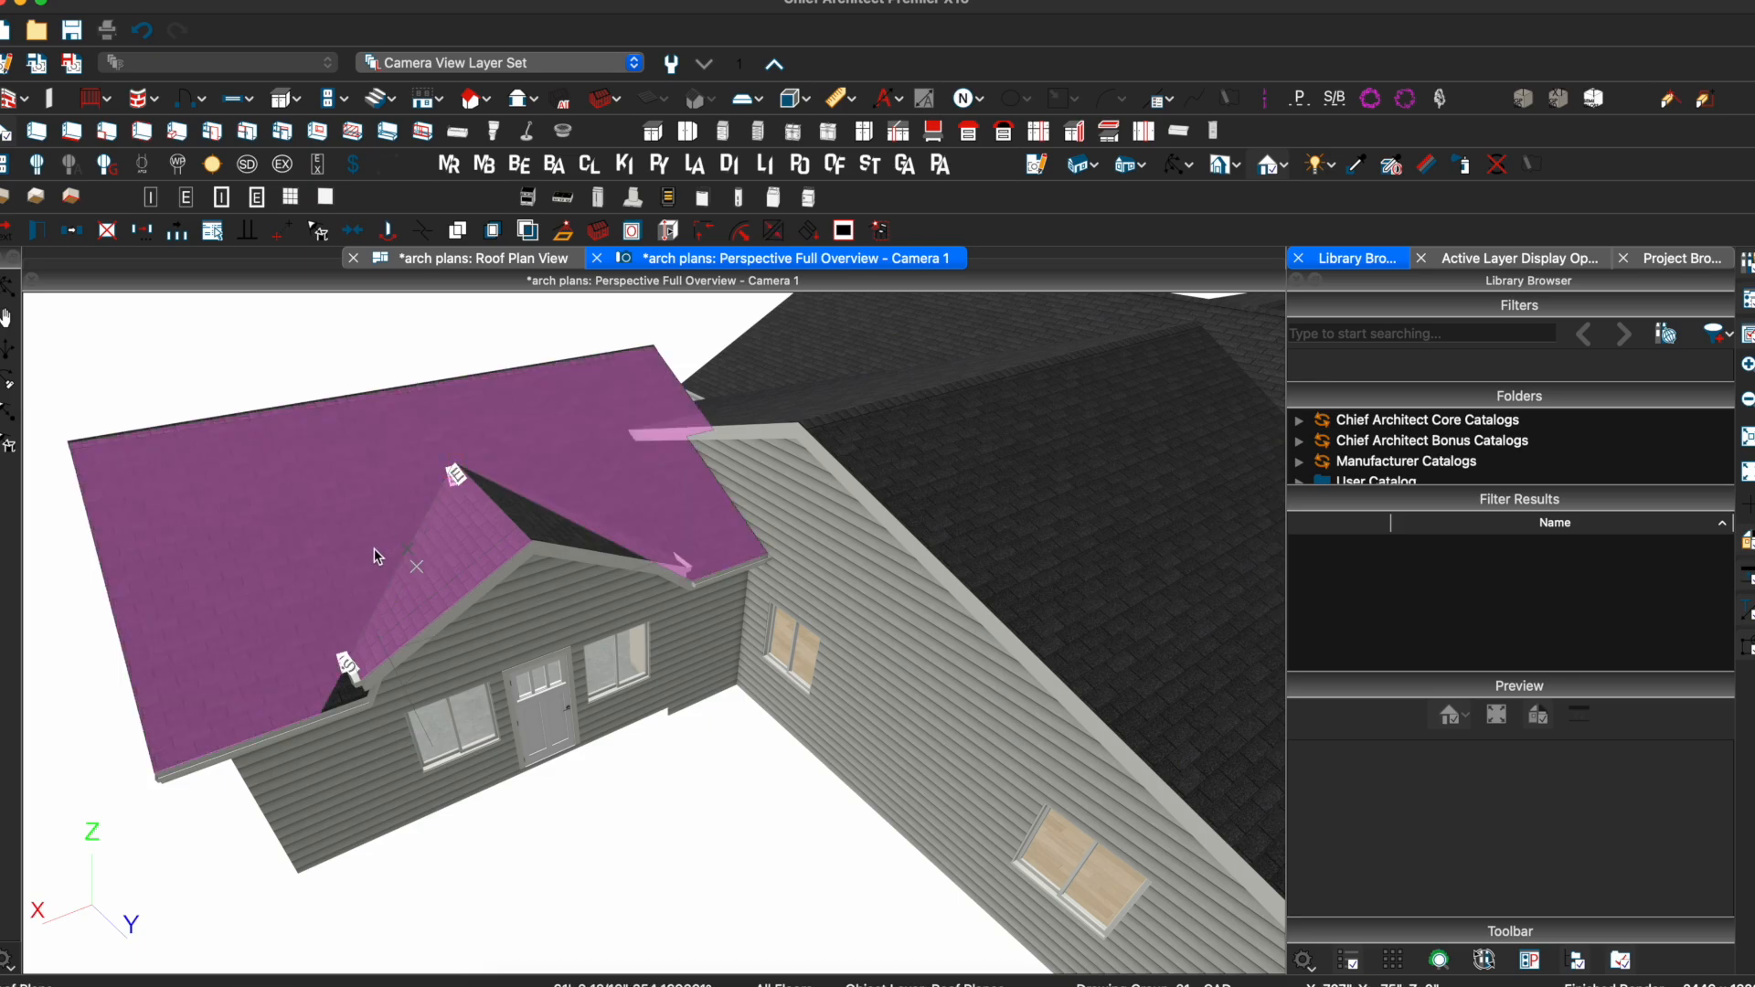
pyautogui.moveTo(443, 545); pyautogui.dragTo(463, 512, button='middle')
# Connect the gable's right face and stretch the main roof eave toward the gable valley
pyautogui.click(536, 527)
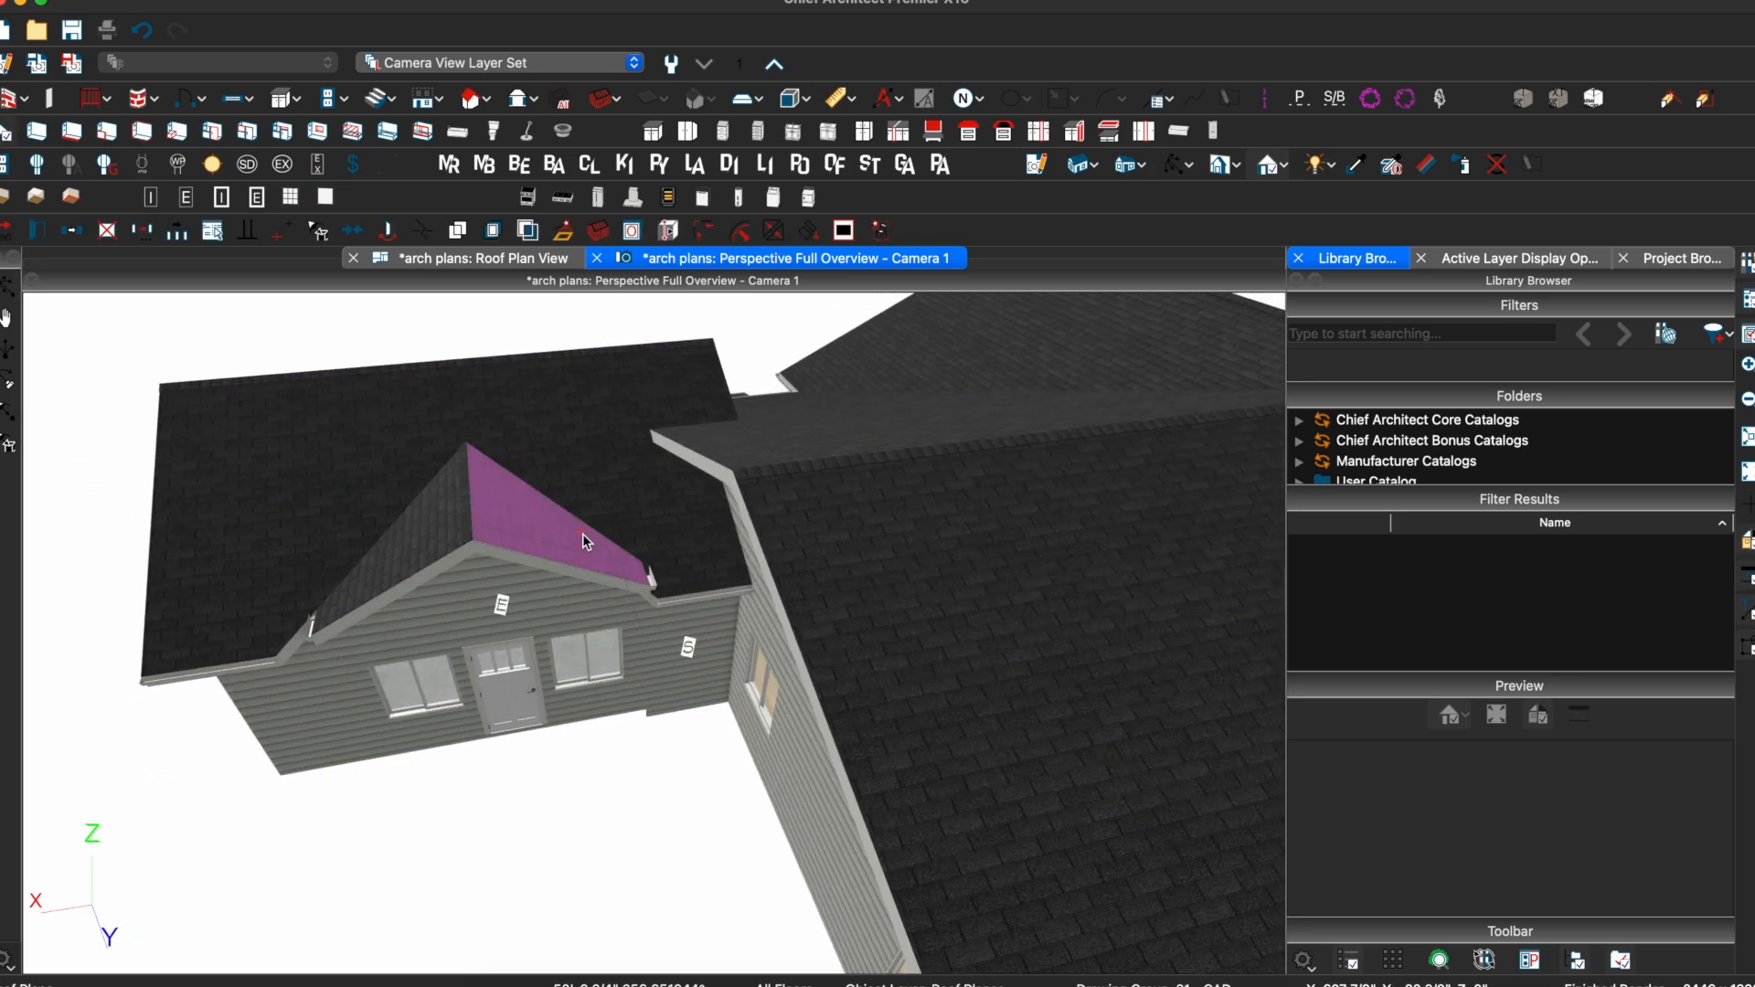
pyautogui.click(625, 506)
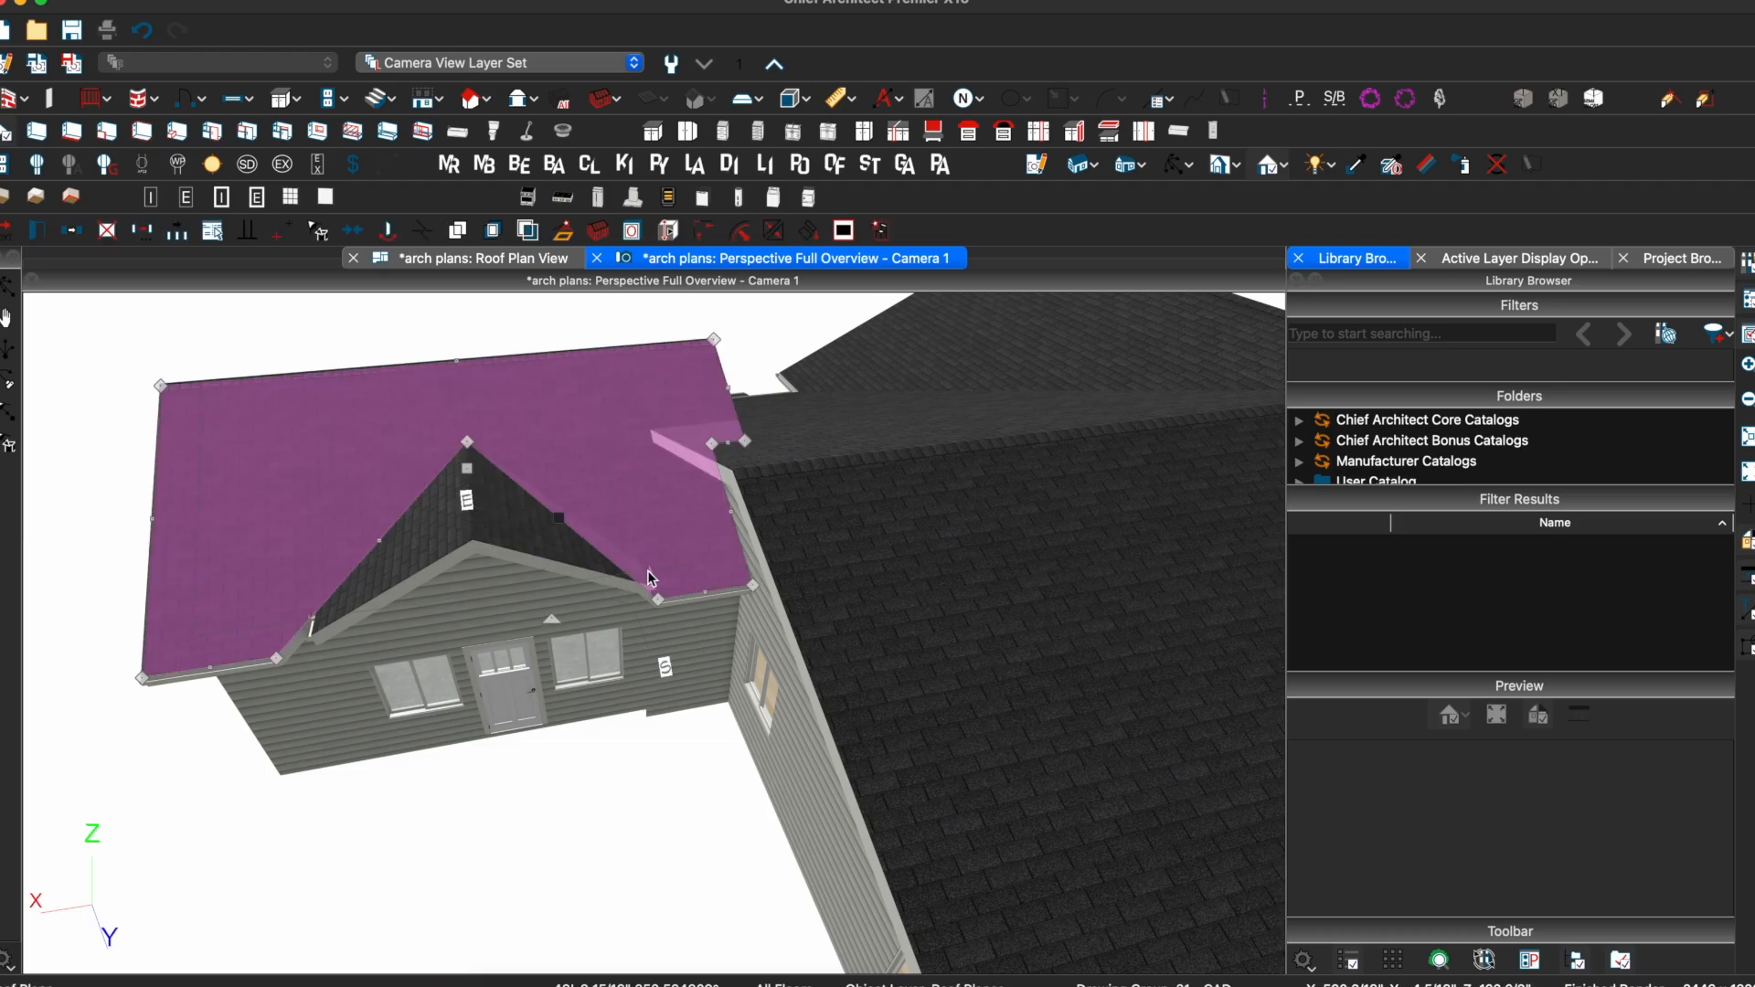
pyautogui.moveTo(661, 594); pyautogui.dragTo(684, 591)
pyautogui.click(578, 534)
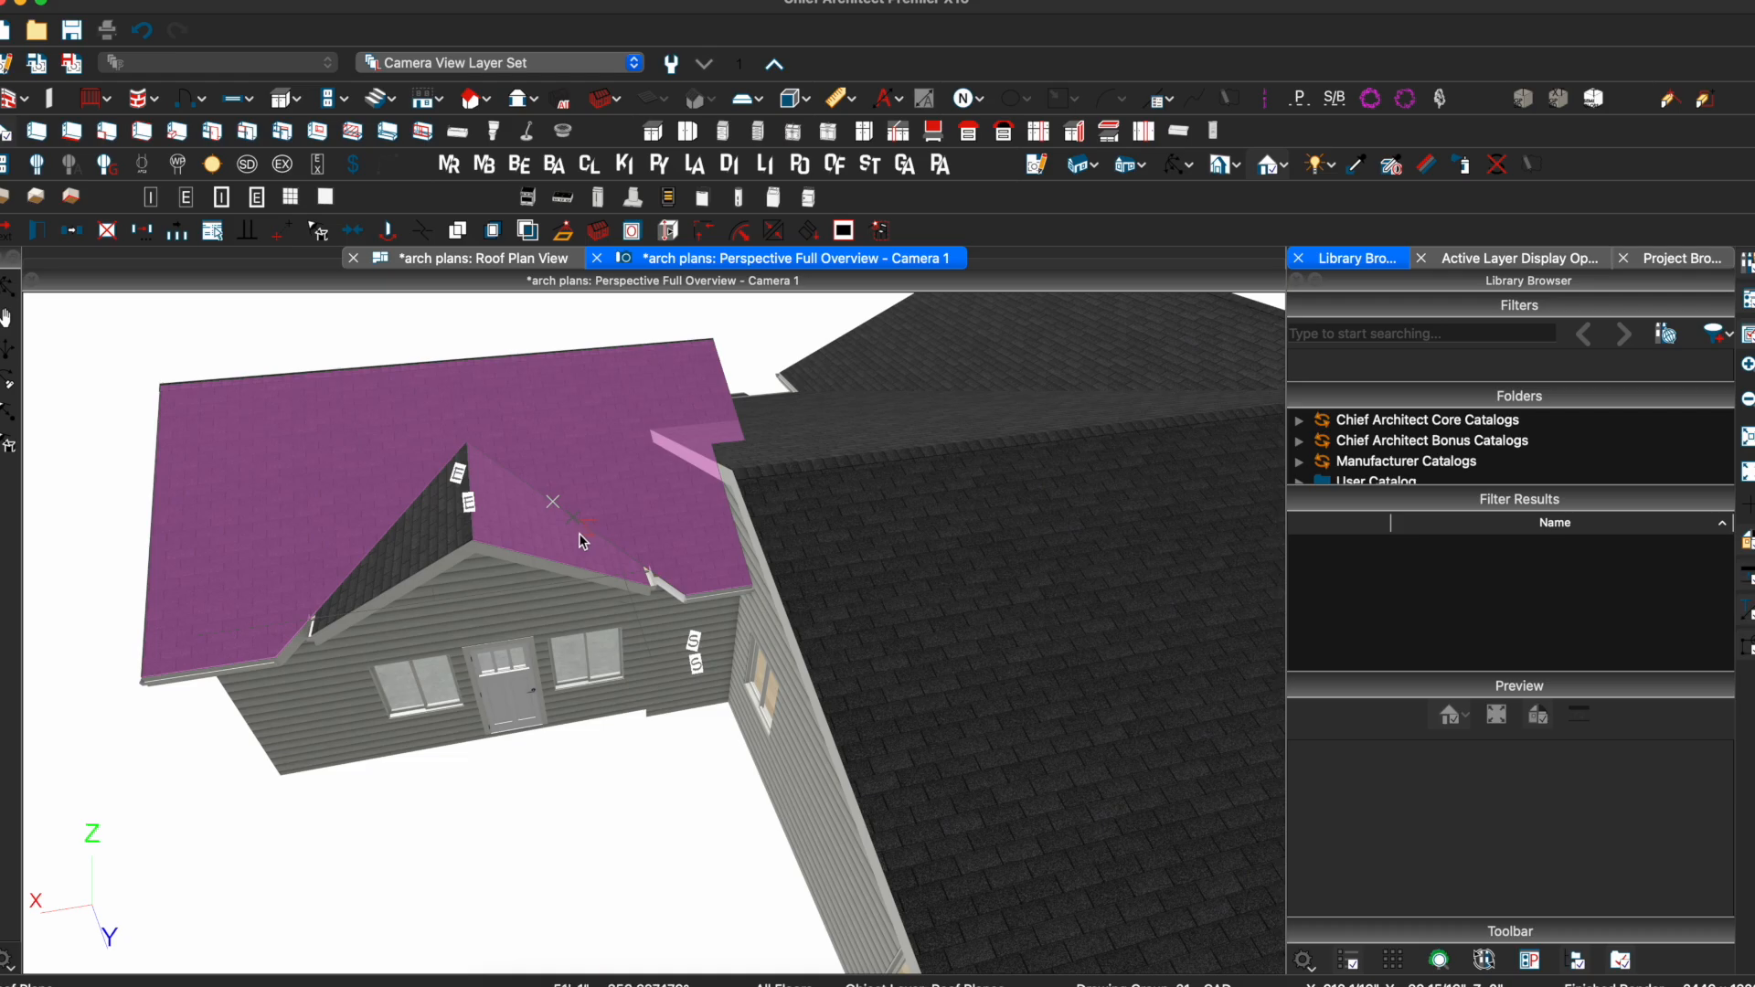
pyautogui.moveTo(577, 533)
pyautogui.mouseDown(button='middle')
pyautogui.moveTo(549, 513)
pyautogui.moveTo(573, 505)
pyautogui.mouseUp(button='middle')
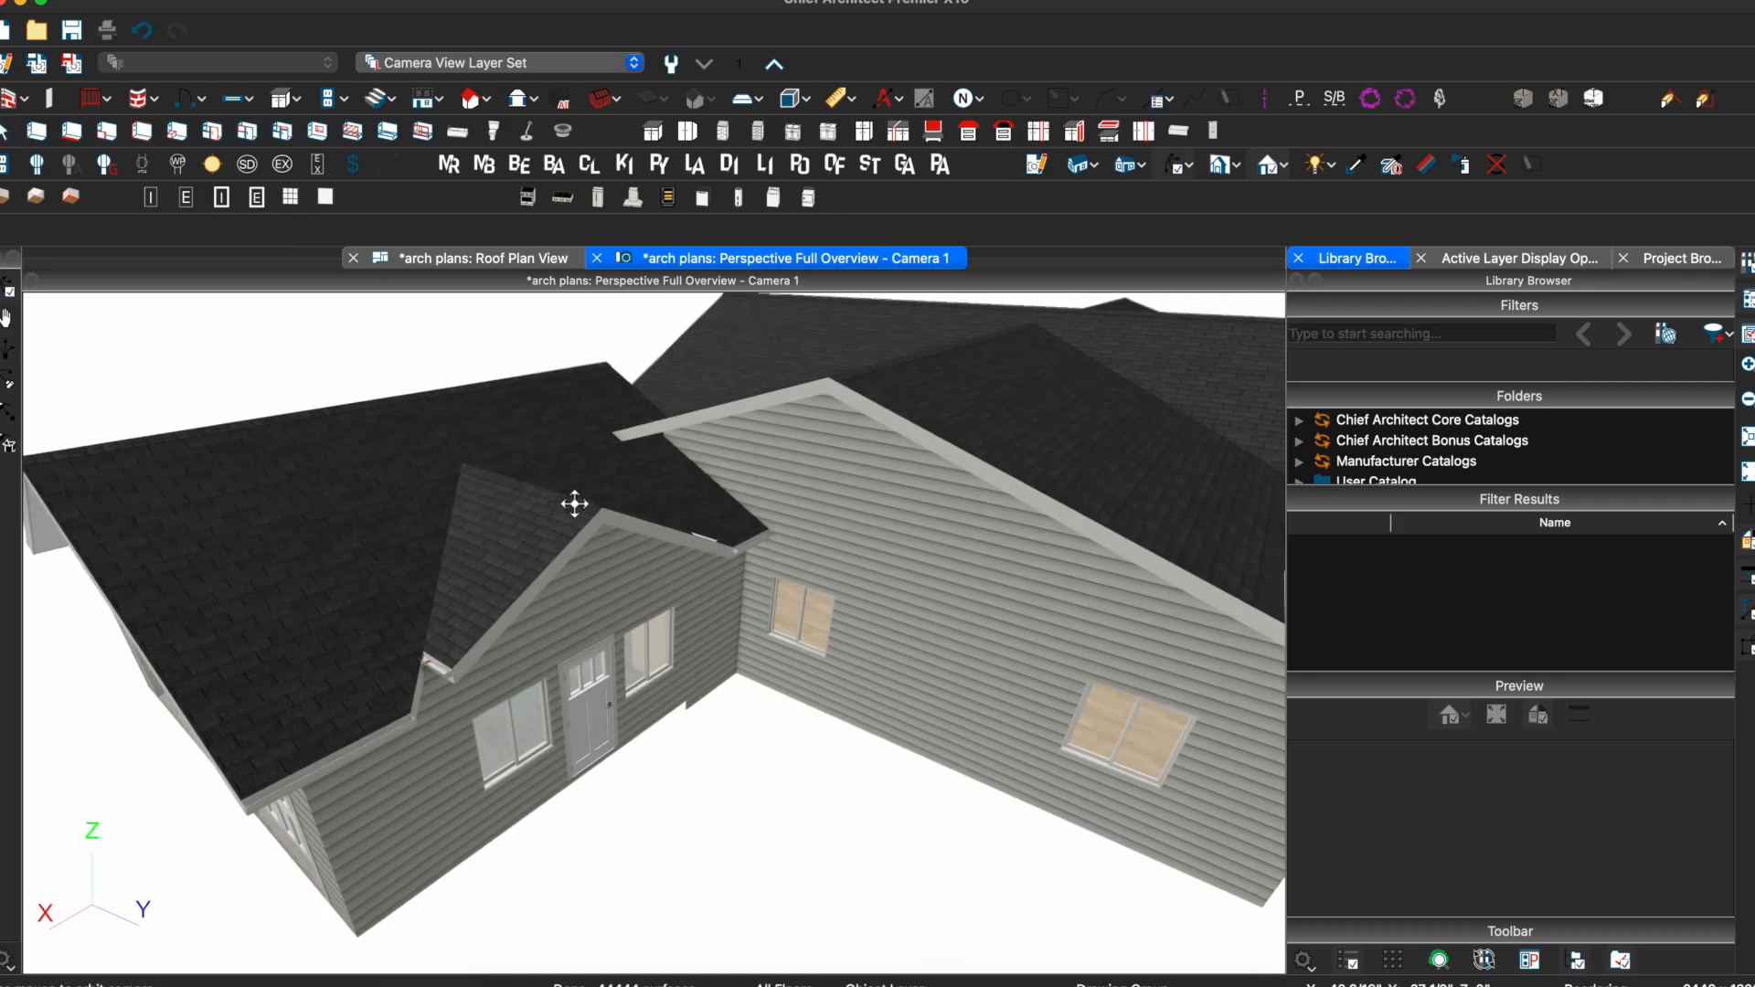
pyautogui.click(396, 717)
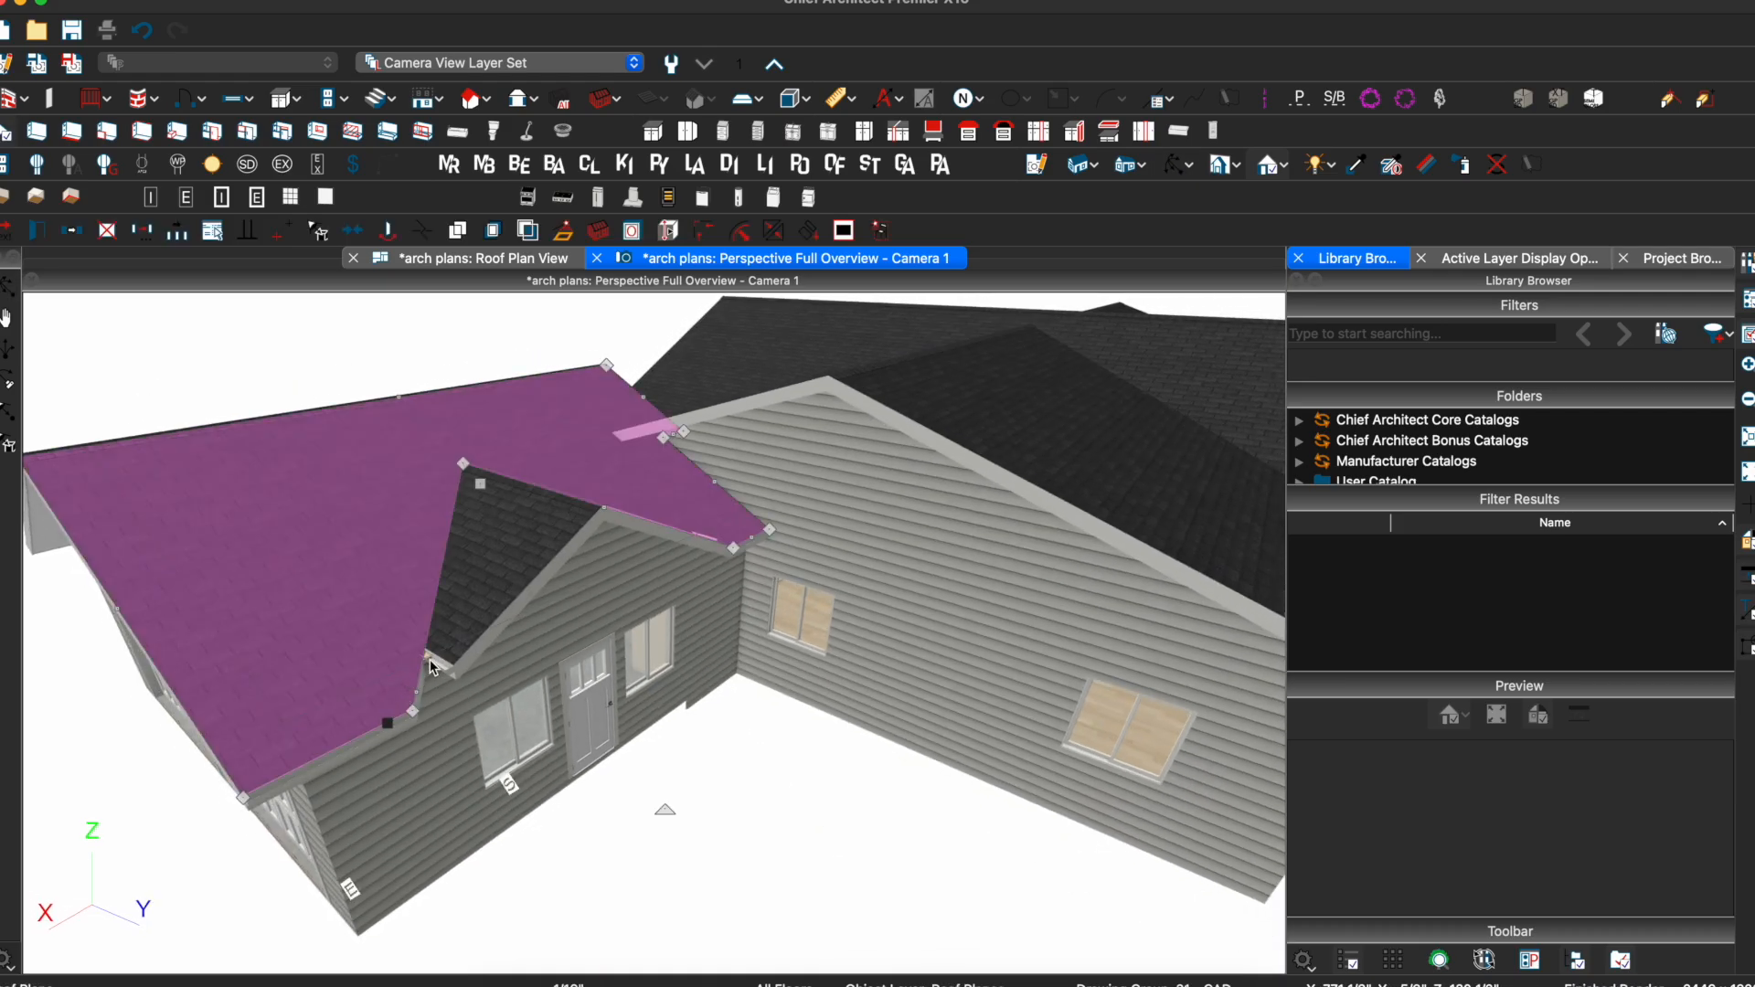
pyautogui.scroll(2, 393, 666)
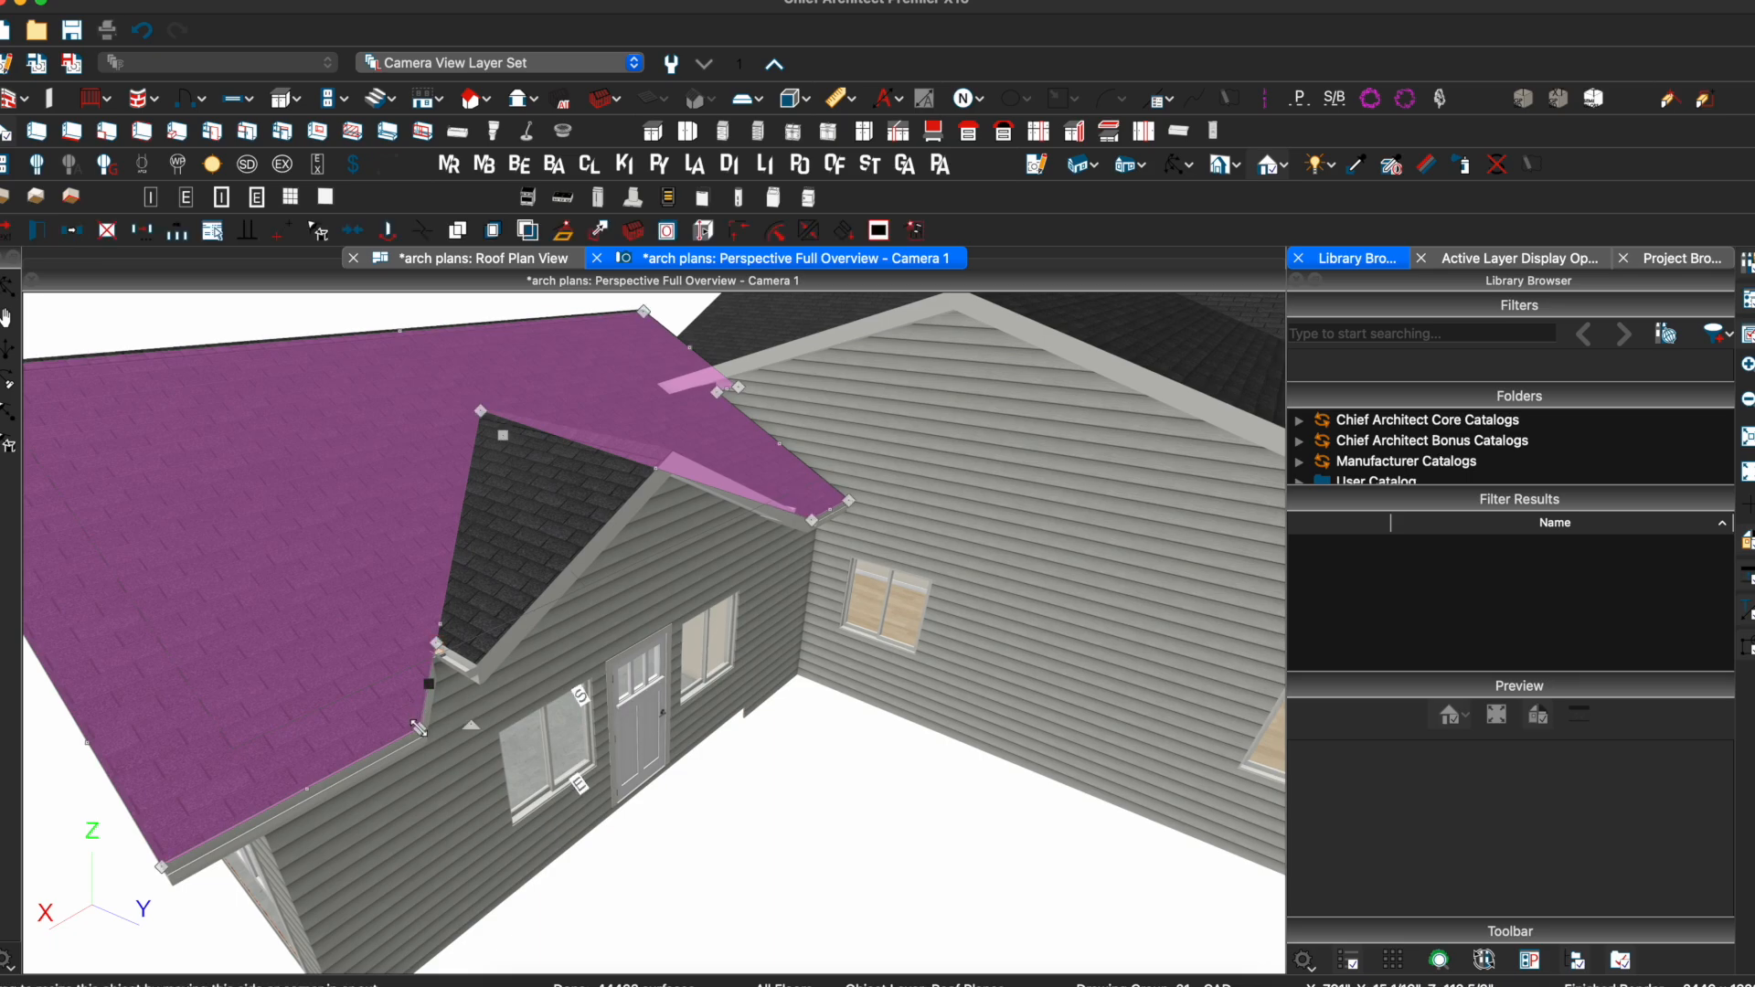
pyautogui.moveTo(418, 729); pyautogui.dragTo(475, 688)
# Pull the main roof's bottom eave edge left and return to the 2-D roof plan
pyautogui.moveTo(540, 673); pyautogui.dragTo(429, 651, button='middle')
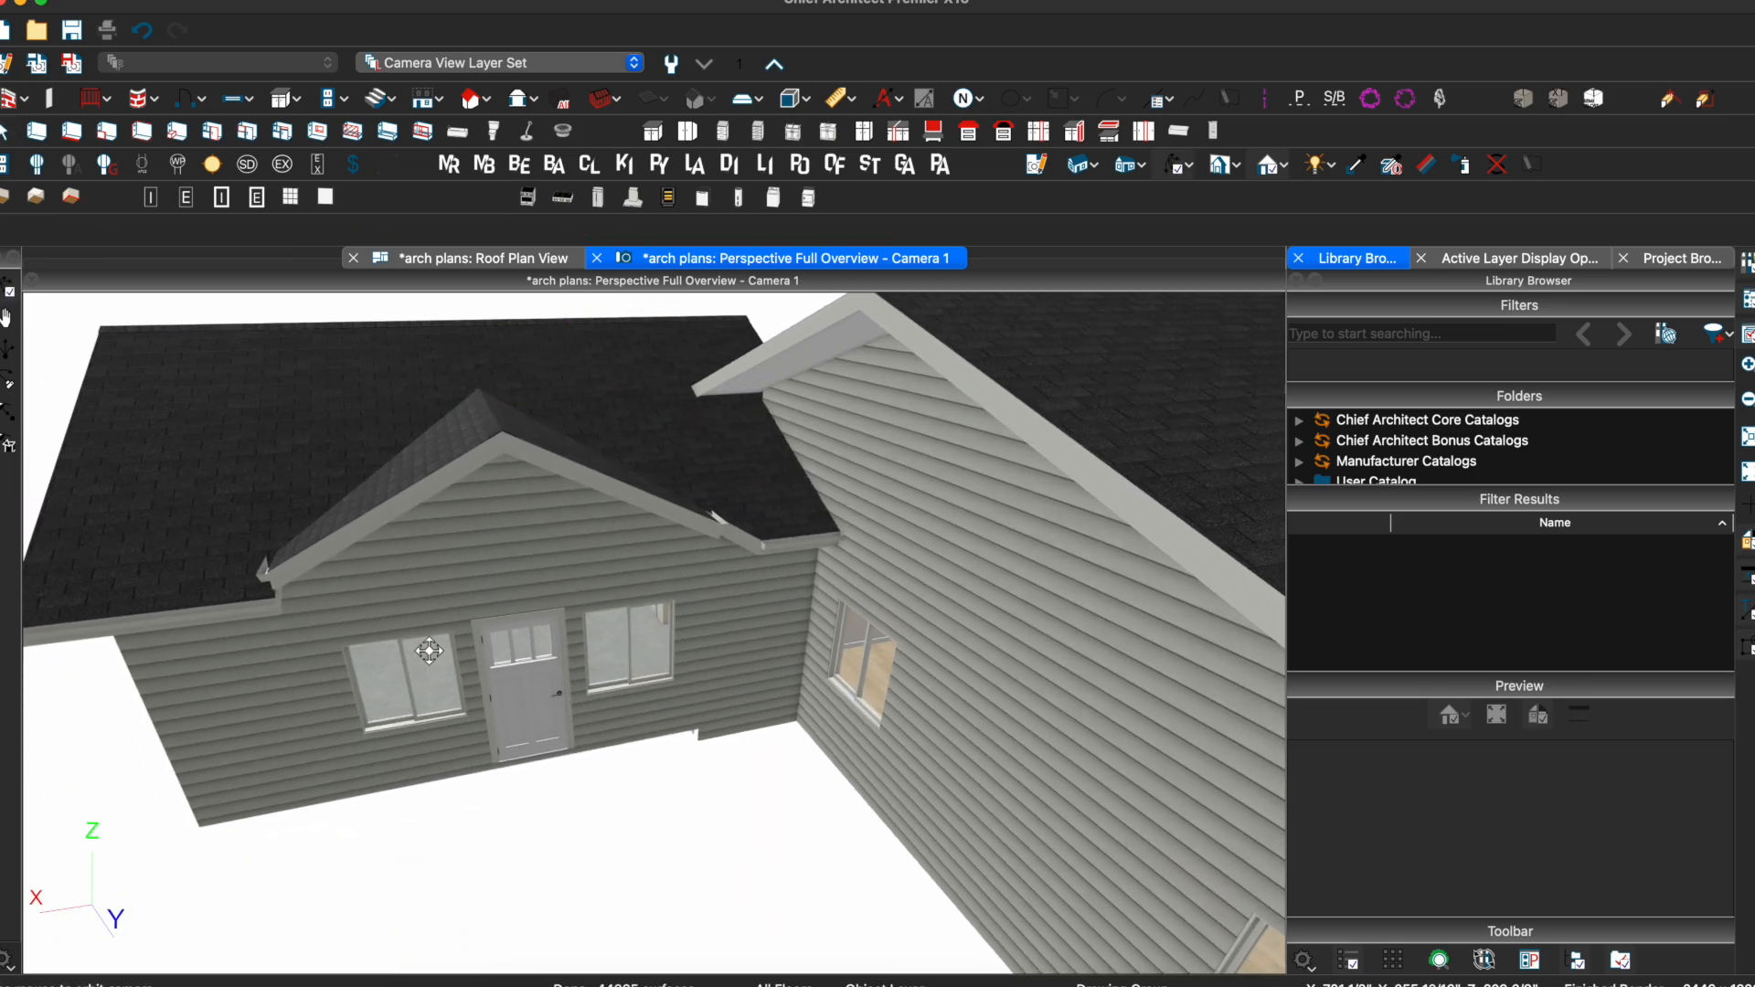
pyautogui.click(776, 523)
pyautogui.moveTo(776, 523); pyautogui.dragTo(699, 562, button='middle')
pyautogui.click(722, 569)
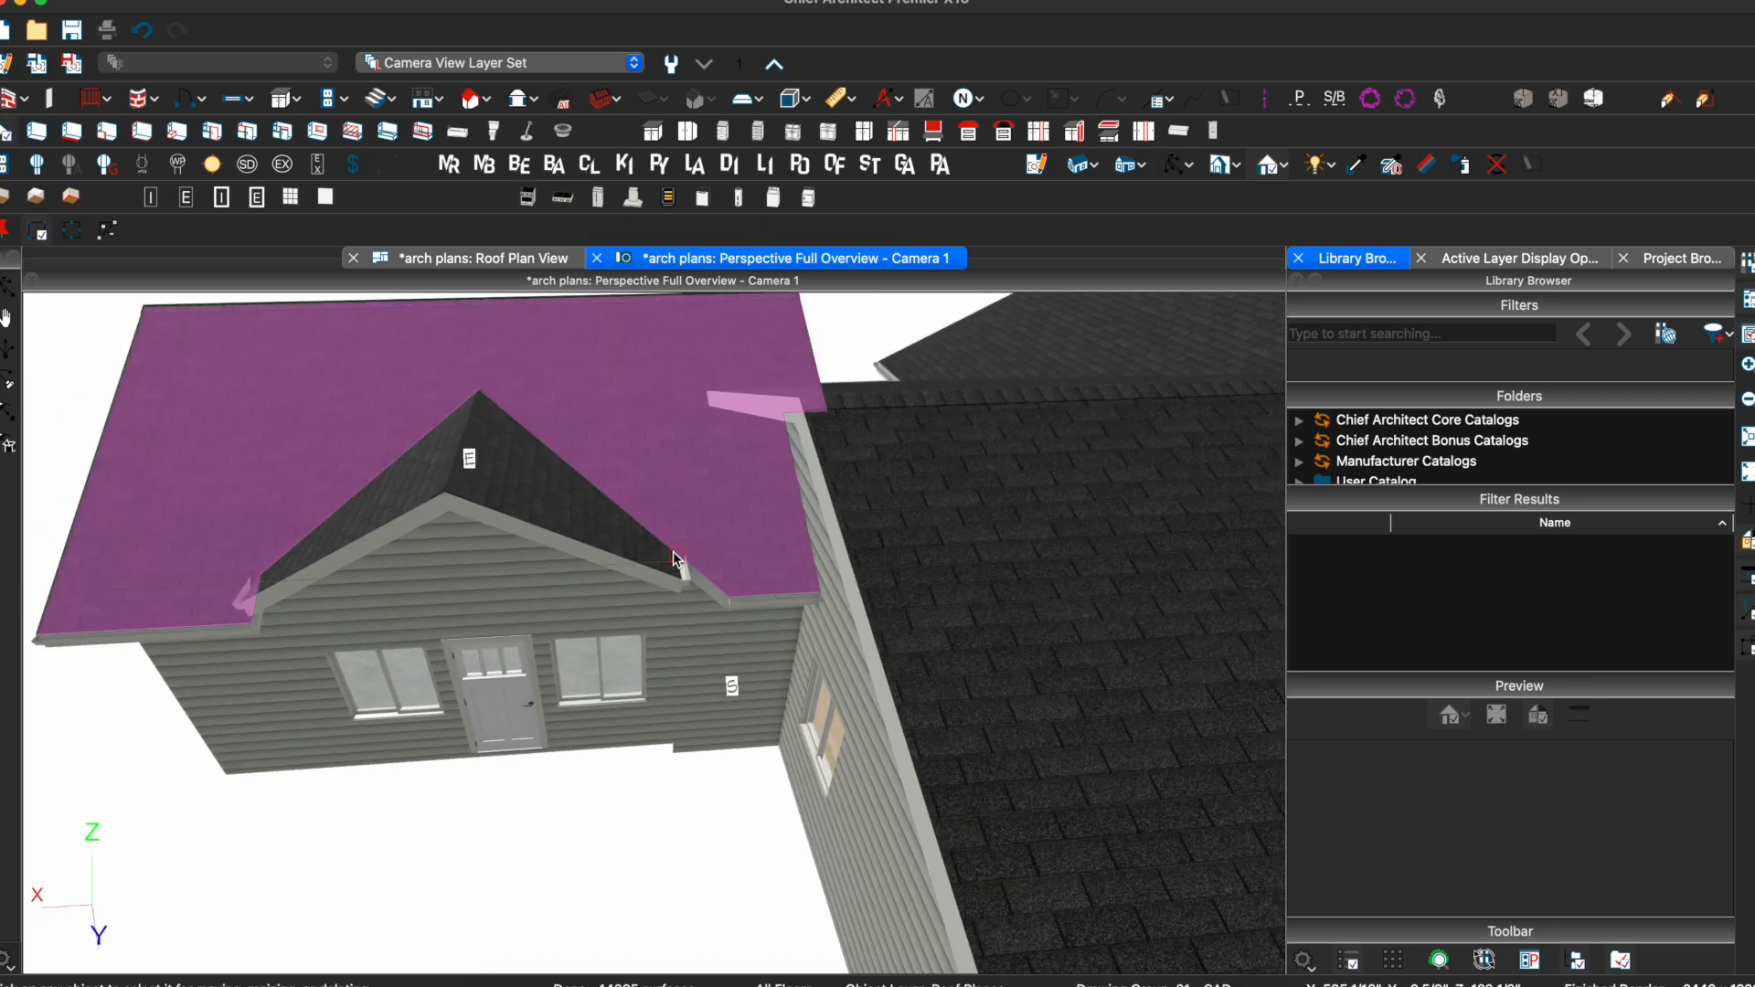
pyautogui.moveTo(727, 594); pyautogui.dragTo(682, 598)
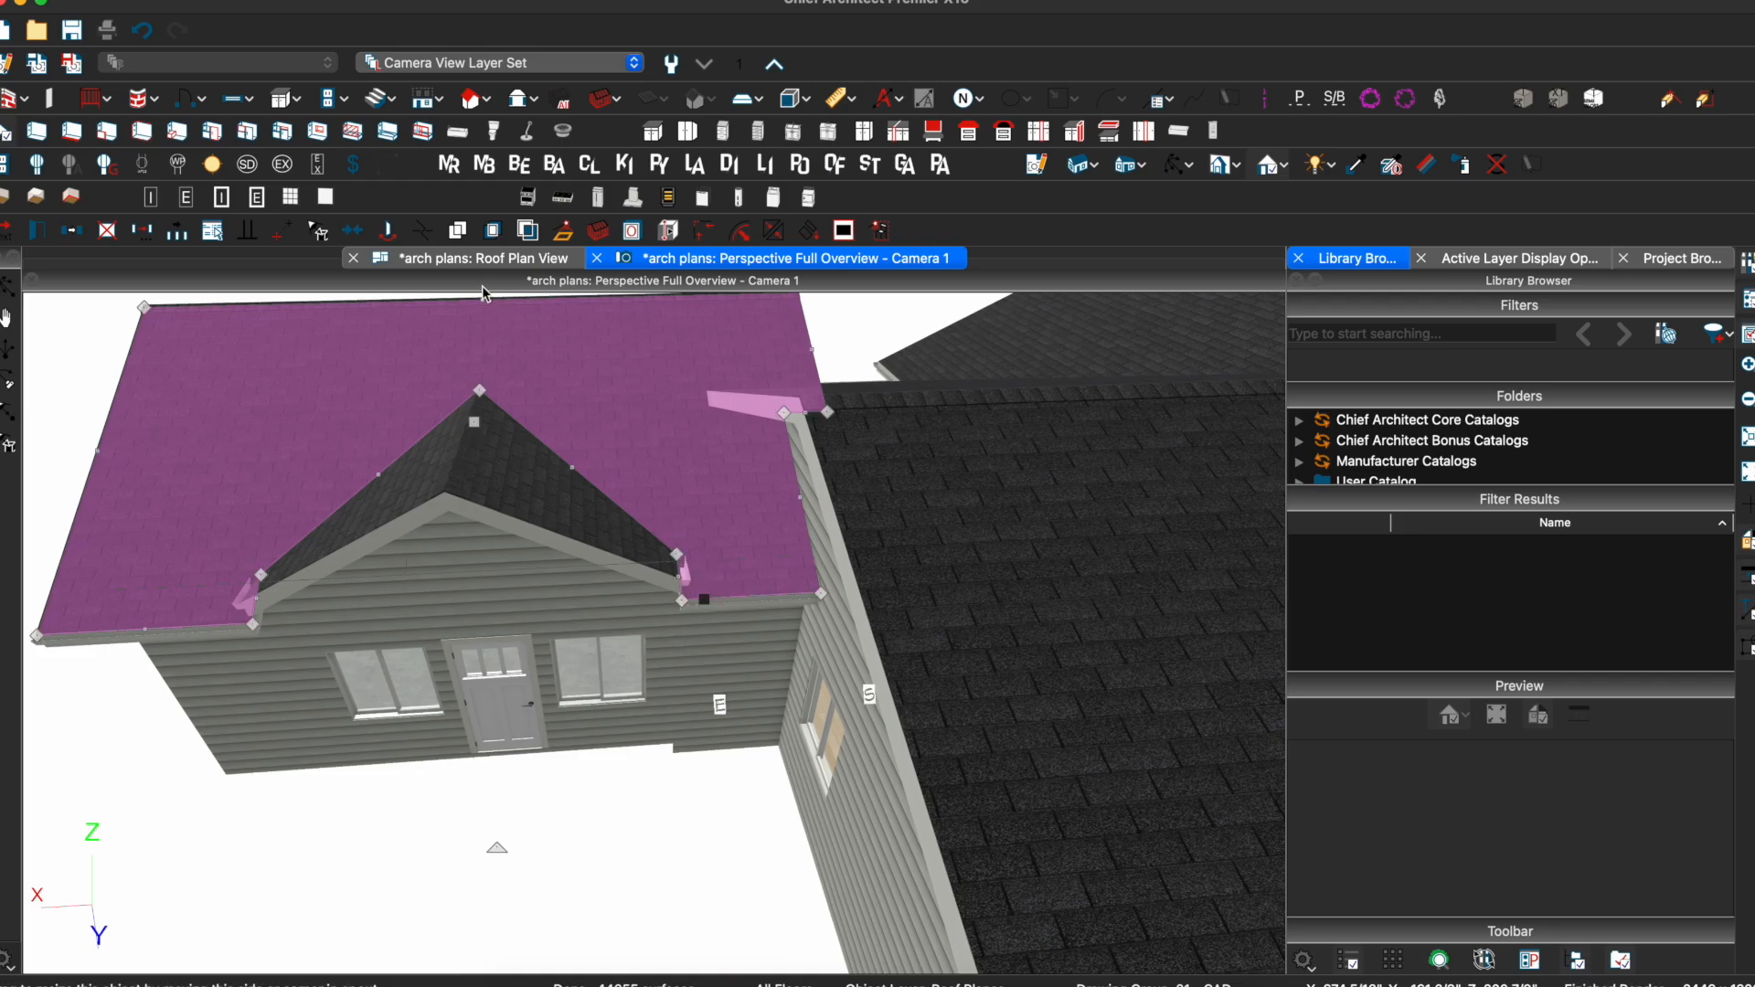
pyautogui.click(466, 259)
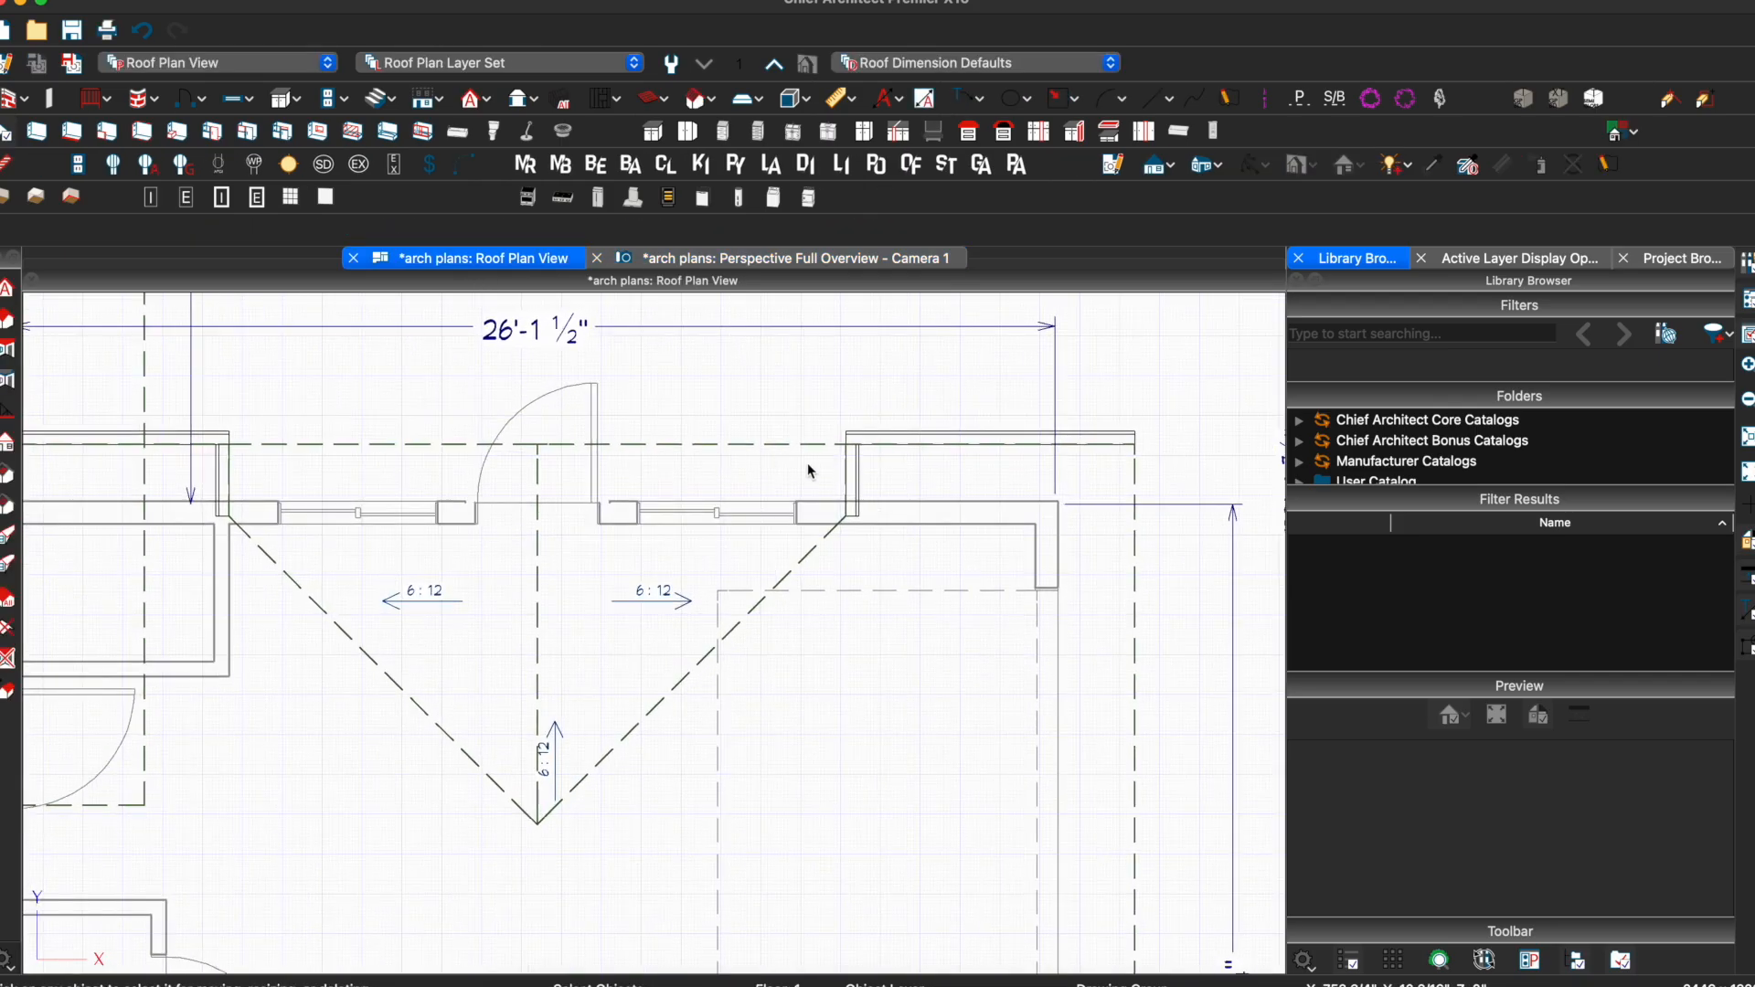
# Try nudging the right-hand roof plane's short edge, then view the front gable in 3-D
pyautogui.click(848, 479)
pyautogui.moveTo(845, 479); pyautogui.dragTo(804, 474)
pyautogui.scroll(3, 863, 498)
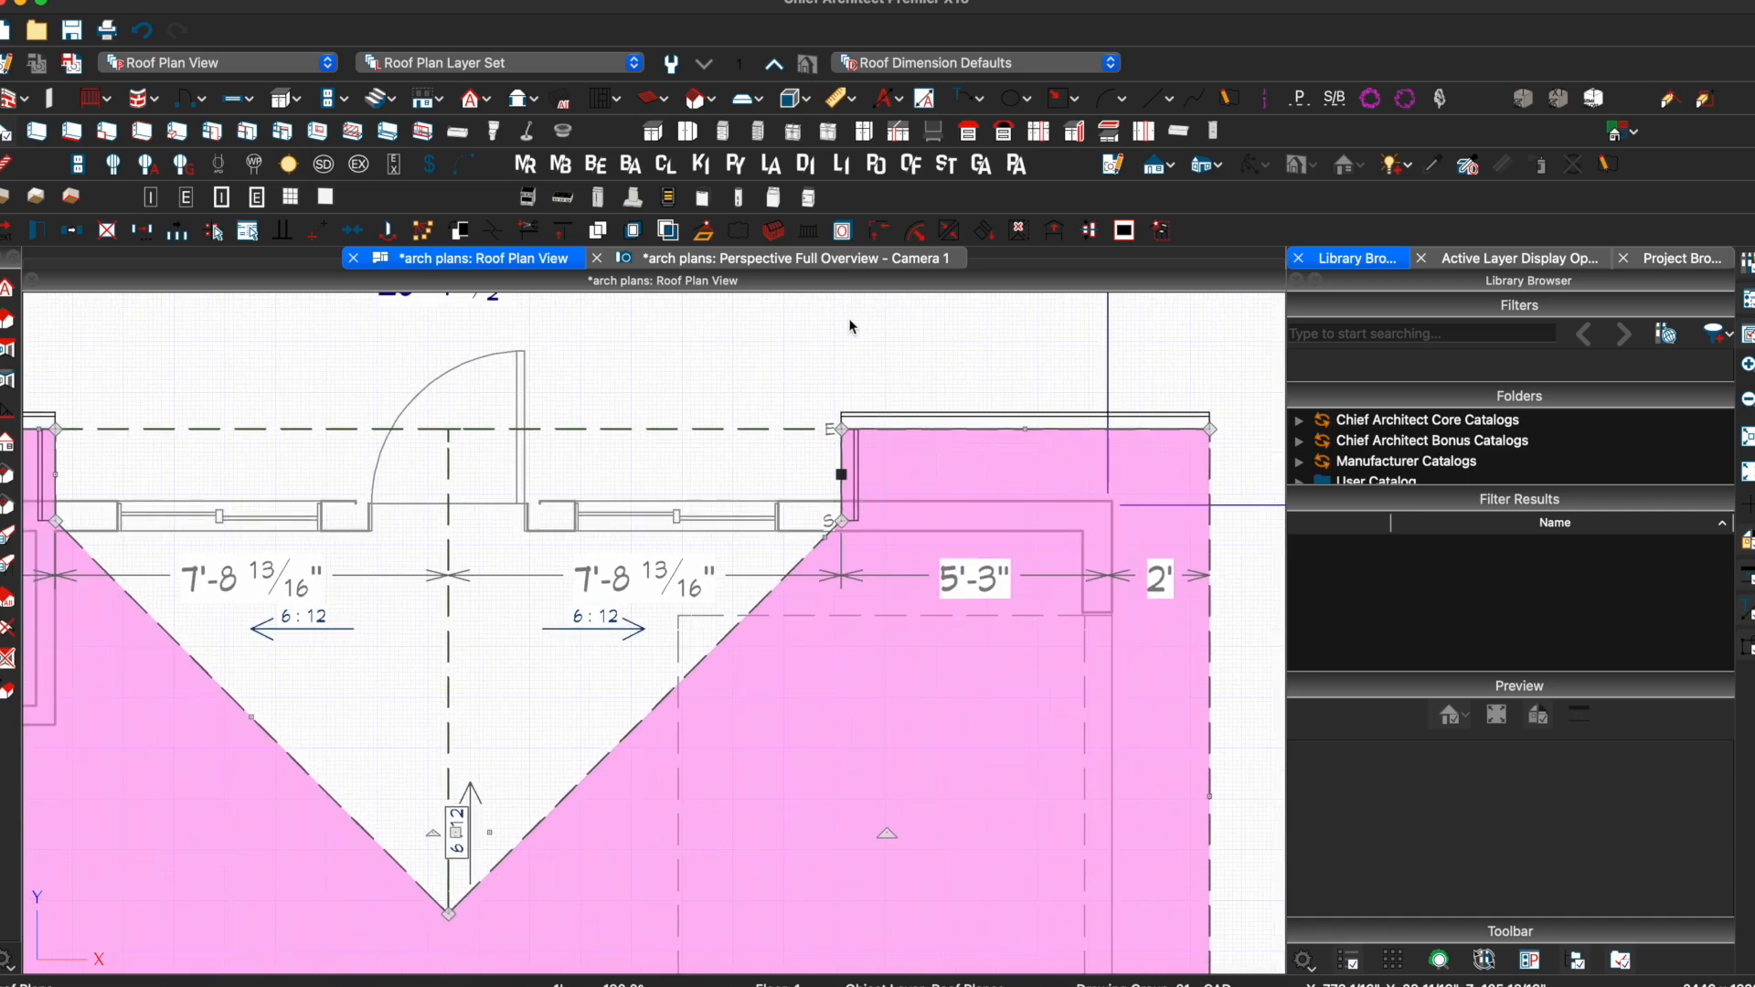
pyautogui.click(823, 260)
pyautogui.moveTo(408, 729); pyautogui.dragTo(575, 577)
# Move the main roof edge left of the gable by an exact distance of 6
pyautogui.click(373, 570)
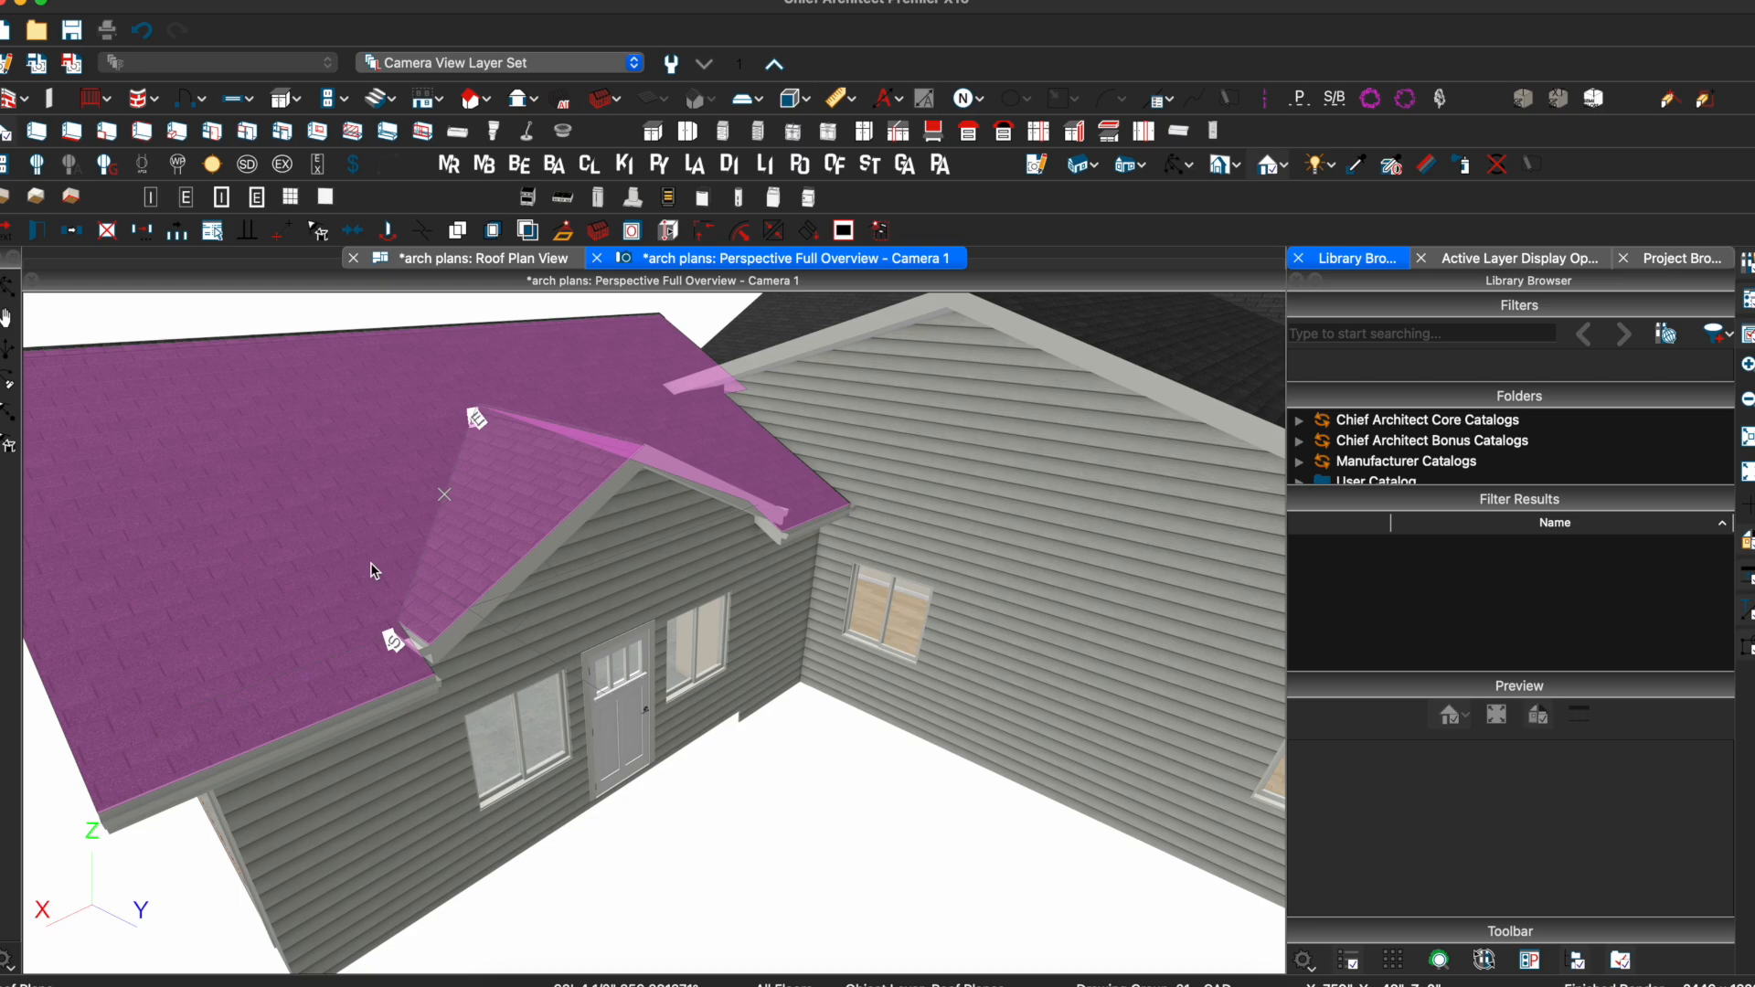
pyautogui.click(520, 499)
pyautogui.press('Escape')
pyautogui.moveTo(425, 530); pyautogui.dragTo(342, 538)
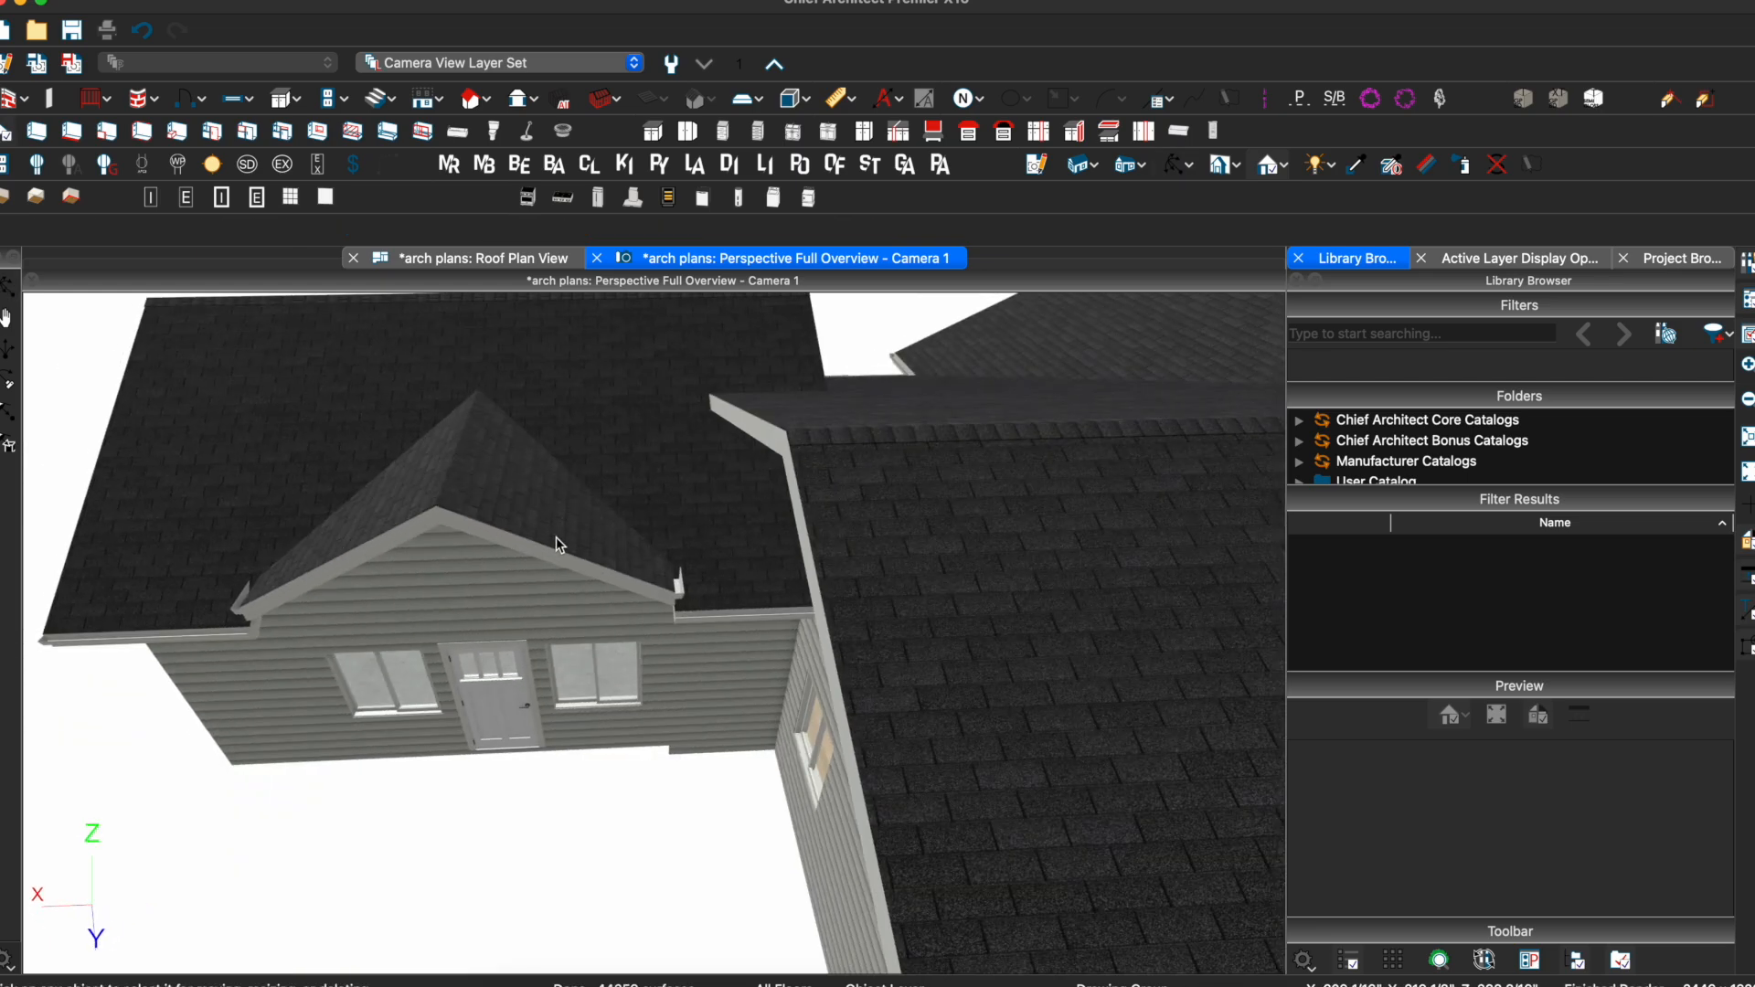
pyautogui.click(601, 526)
pyautogui.click(704, 601)
pyautogui.moveTo(677, 589); pyautogui.dragTo(646, 591)
pyautogui.press('Tab')
pyautogui.write('6')
pyautogui.press('Return')
# Move the main roof edge on the other side of the gable rightward to an exact distance
pyautogui.moveTo(648, 591); pyautogui.dragTo(695, 540, button='middle')
pyautogui.click(247, 595)
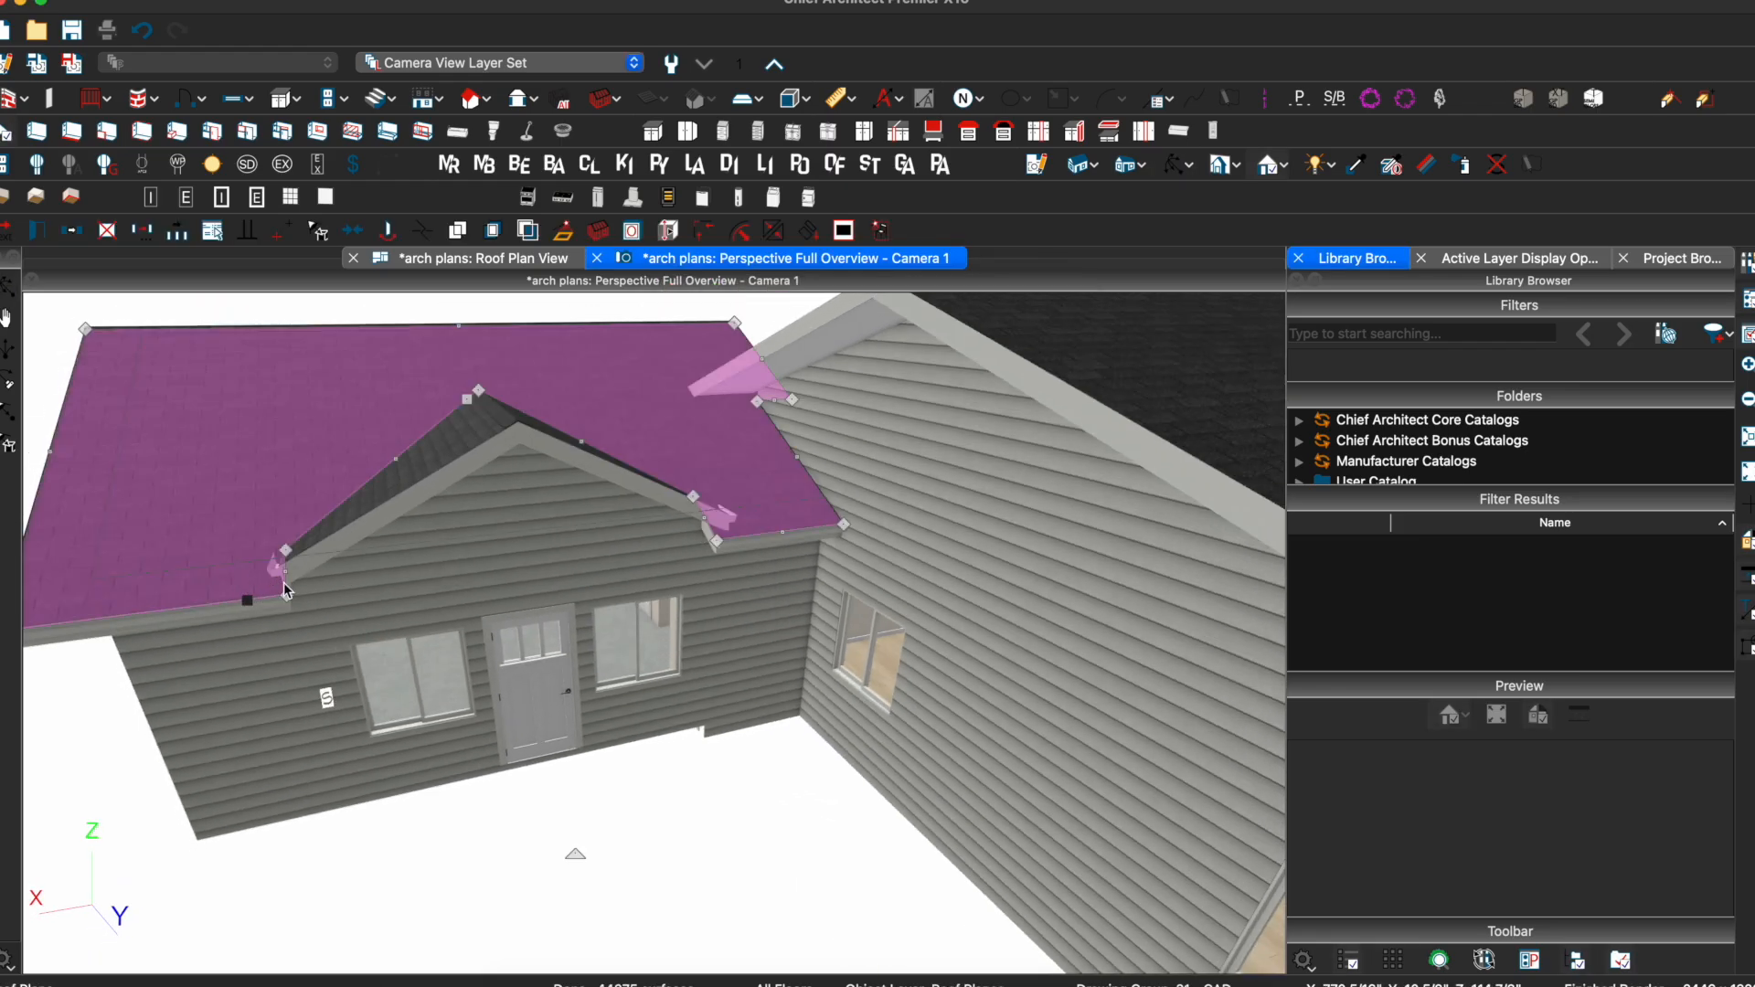
pyautogui.moveTo(286, 576); pyautogui.dragTo(326, 573)
pyautogui.press('Tab')
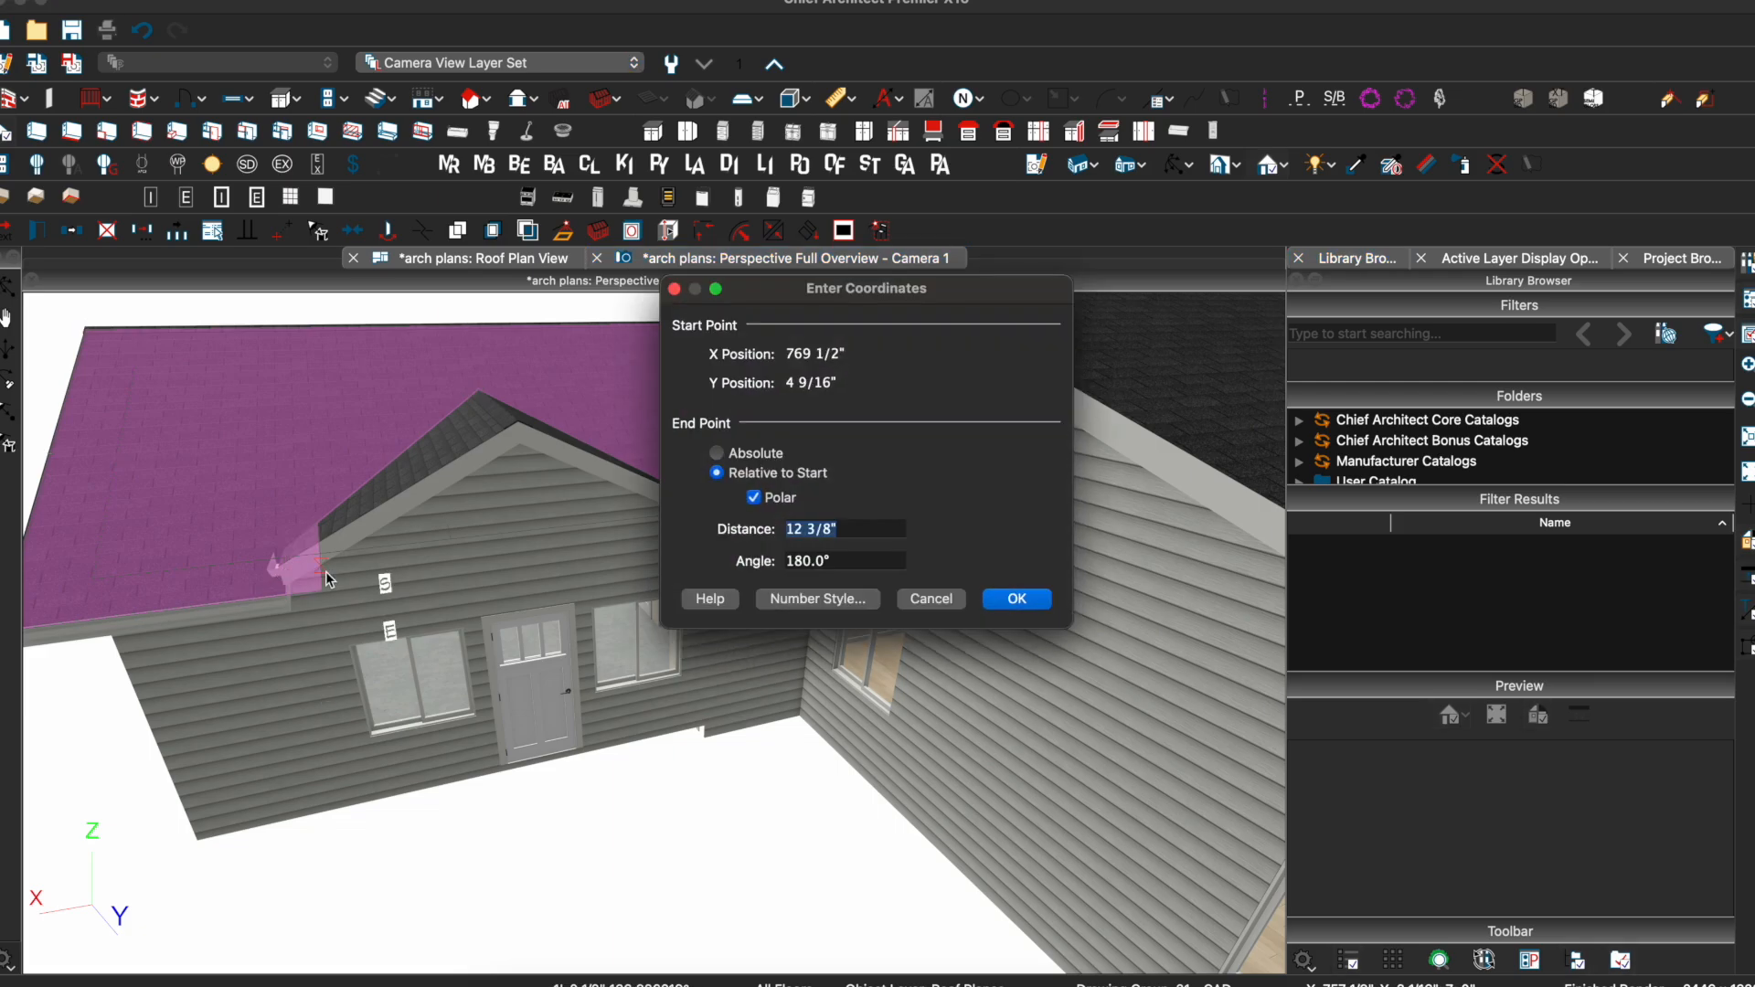
pyautogui.press('Return')
# Orbit over the whole roofed house to review it and save the plan
pyautogui.moveTo(342, 558); pyautogui.dragTo(1061, 430, button='middle')
pyautogui.scroll(-5, 477, 592)
pyautogui.moveTo(1060, 424); pyautogui.dragTo(709, 552)
pyautogui.scroll(-5, 843, 569)
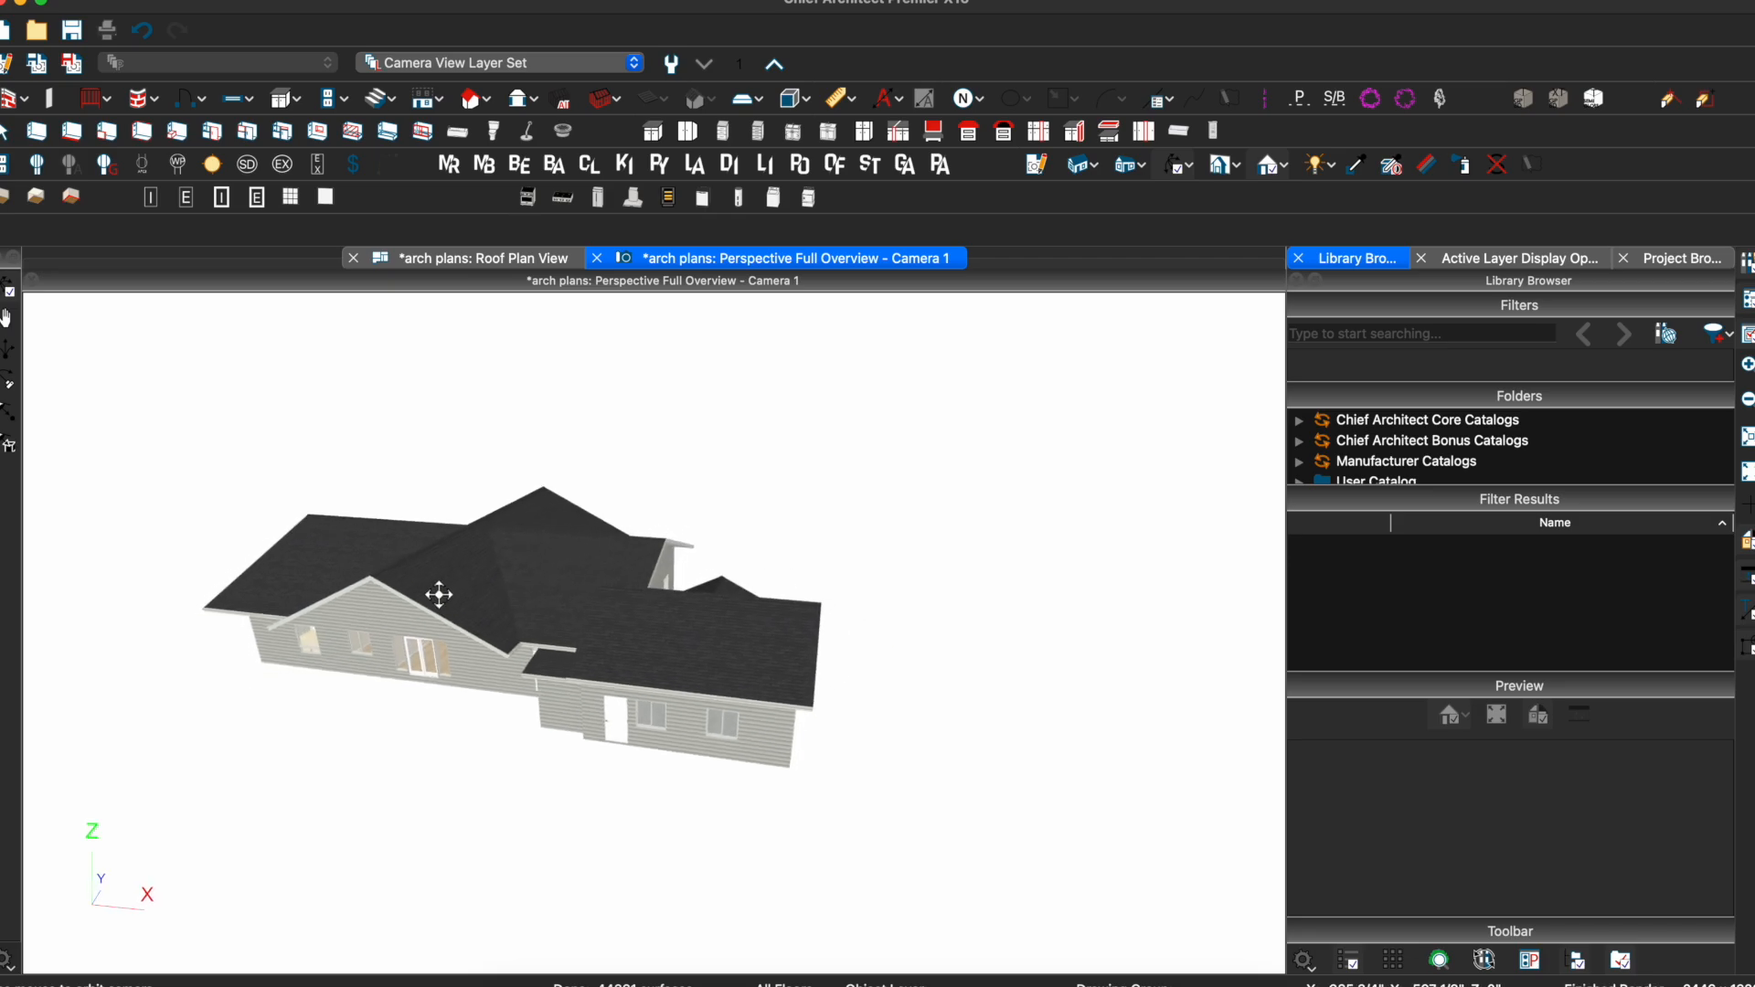
pyautogui.press('super+s')
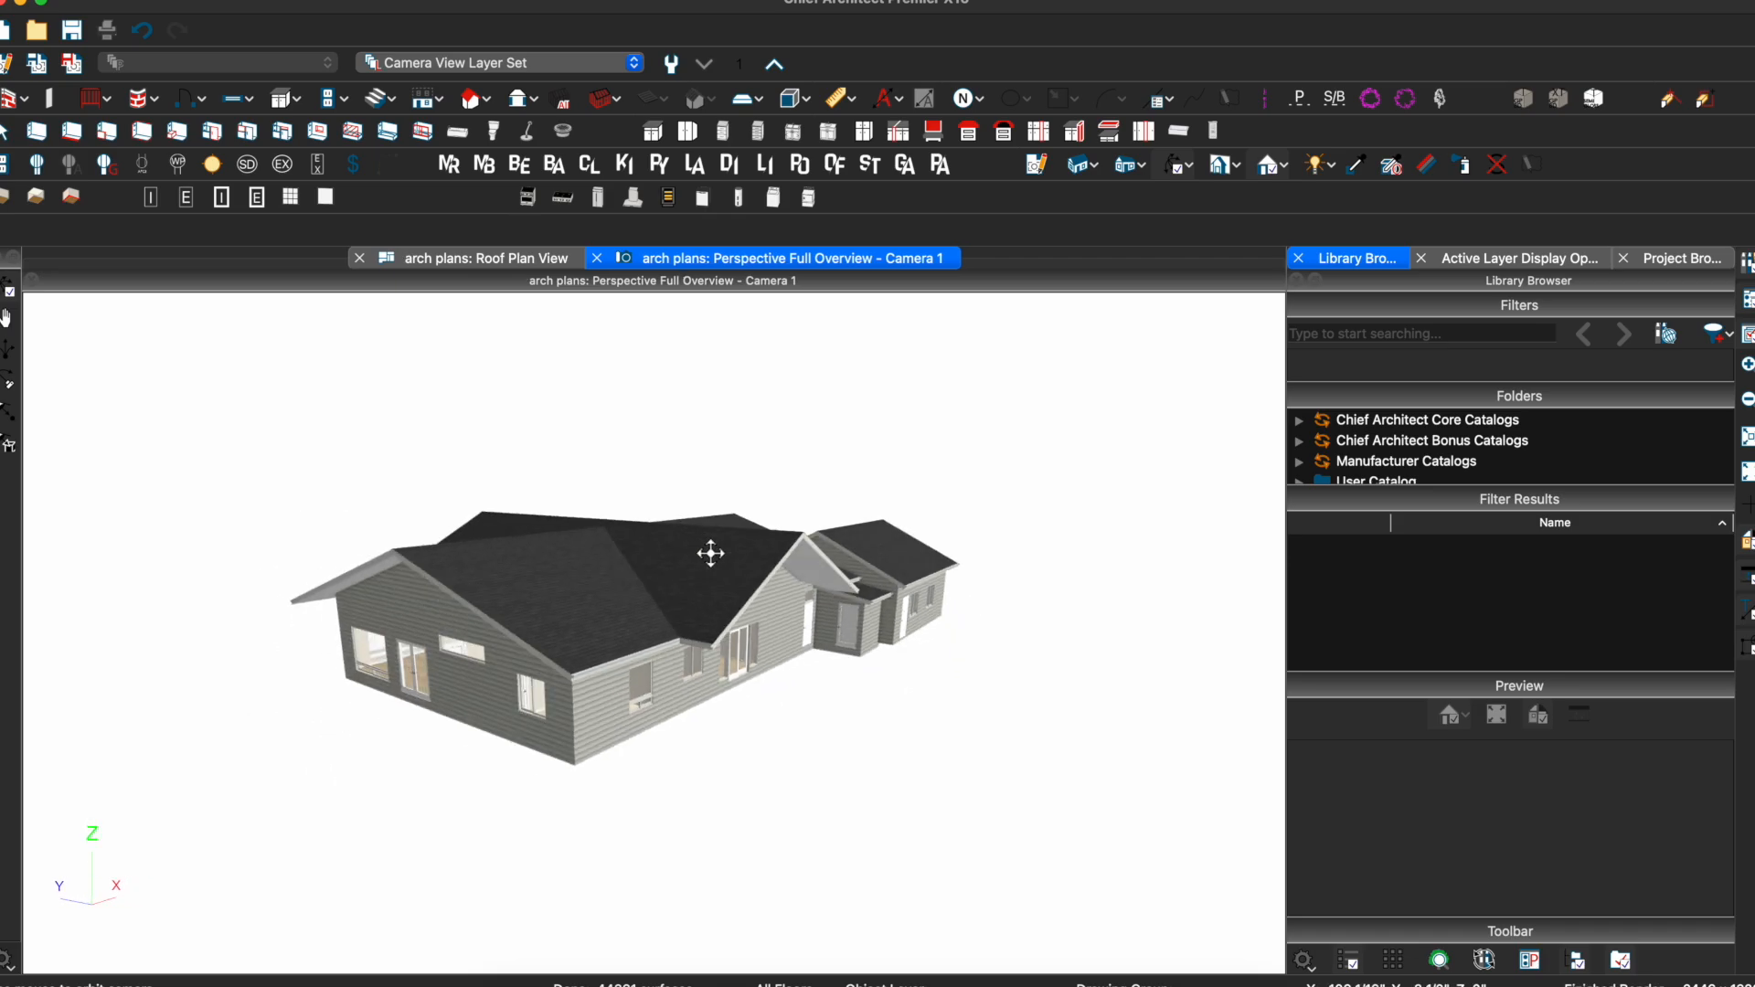